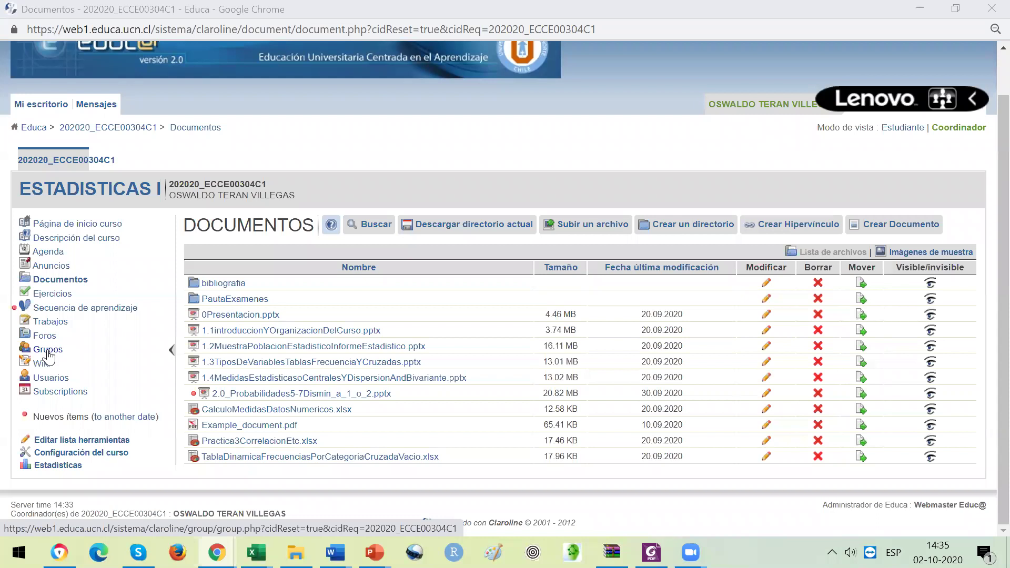
Step: Check the members of Grupos 2 and Grupos 3 in the course's group list
left_click(48, 351)
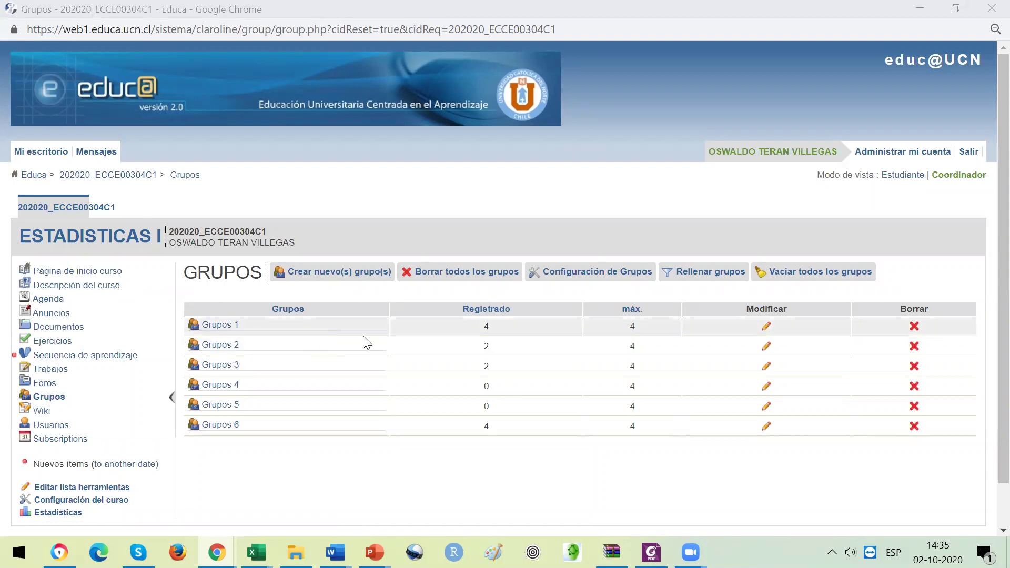
left_click(215, 347)
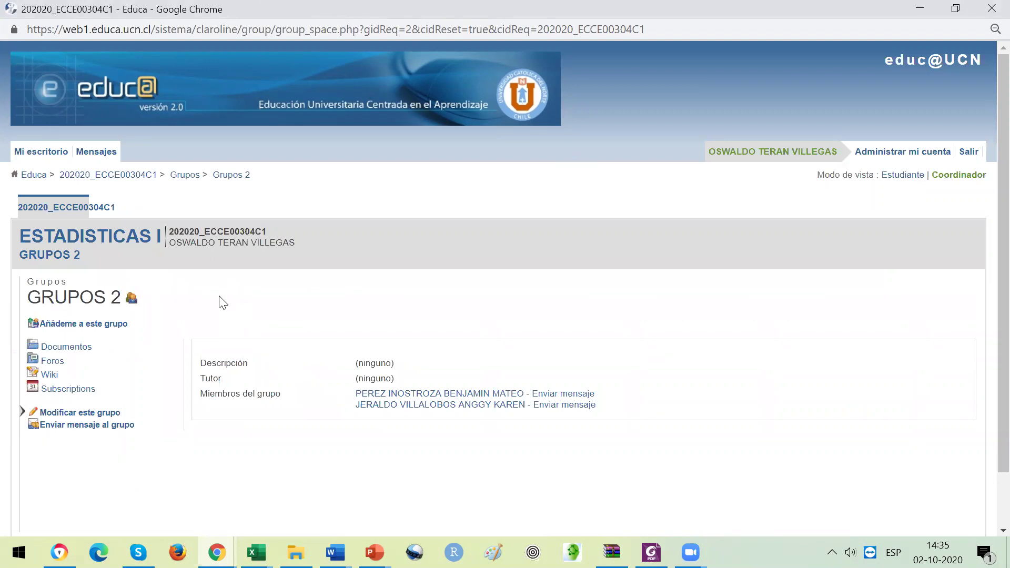
left_click(192, 180)
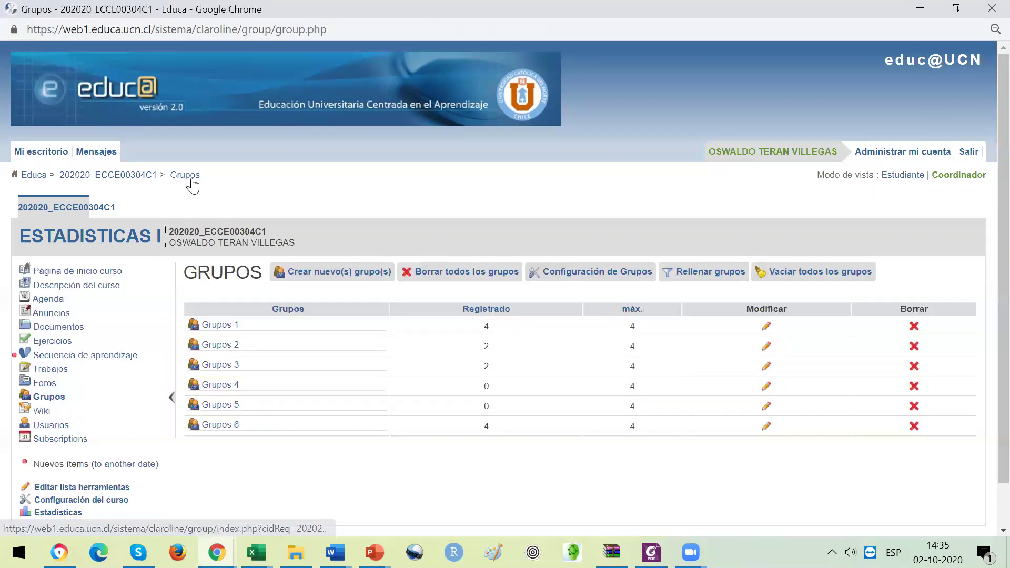
left_click(234, 367)
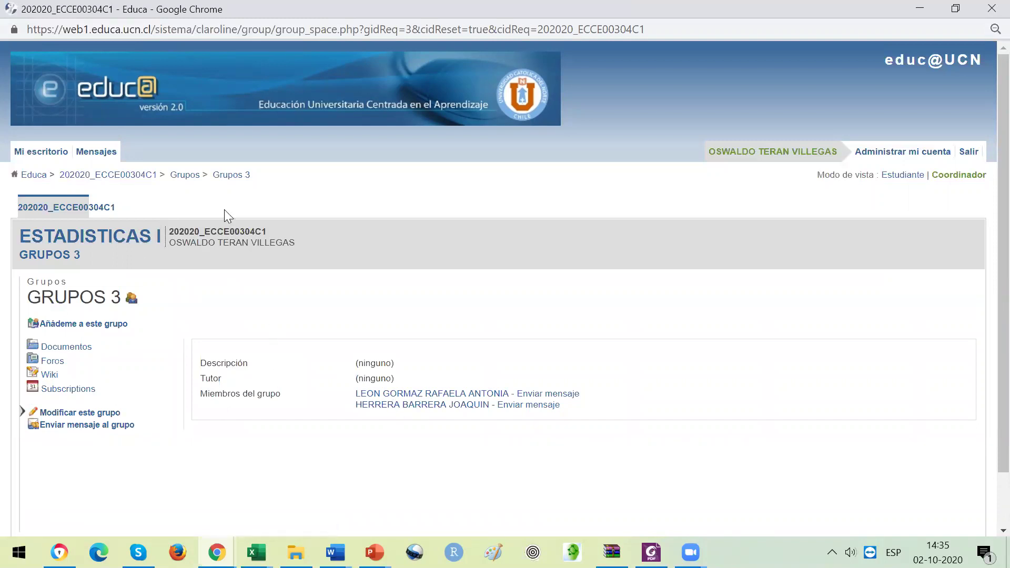
left_click(185, 176)
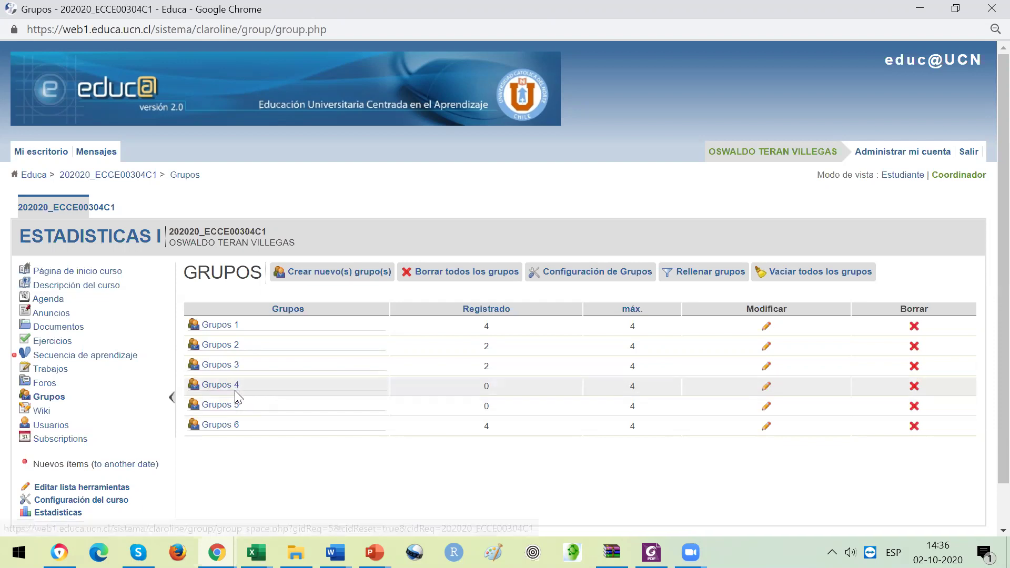
Step: Download CalculoMedidasDatosNumericos.xlsx and TablaDinamicaFrecuenciasPorCategoriaCruzadaVacio.xlsx from the course's Documentos section
left_click(79, 333)
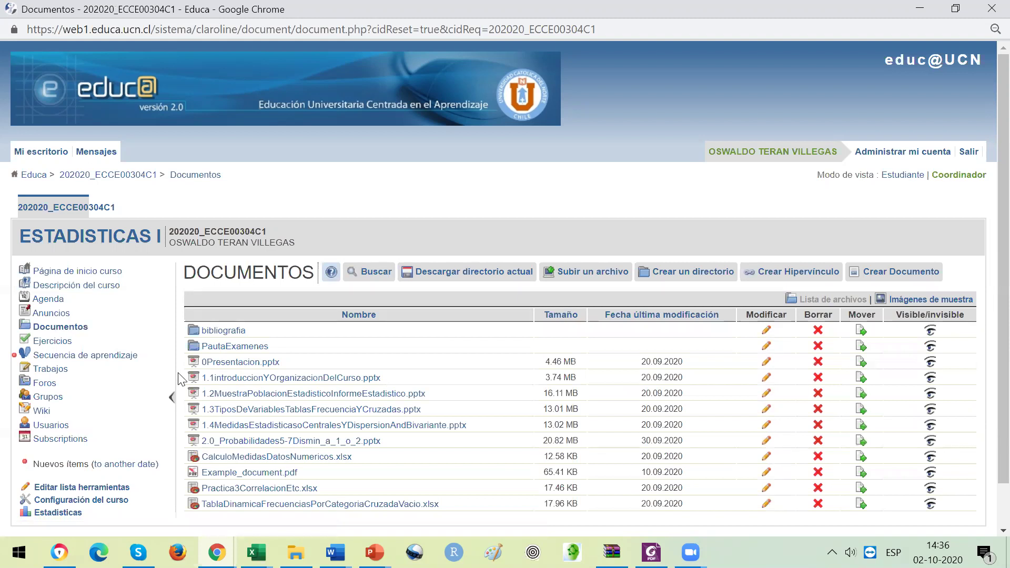
left_click(228, 457)
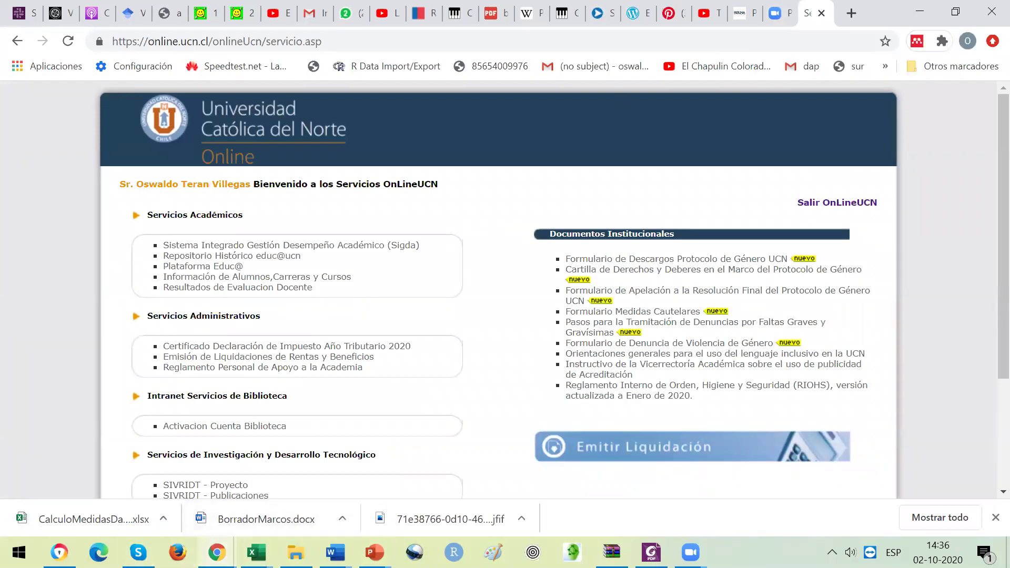
left_click(217, 553)
left_click(294, 491)
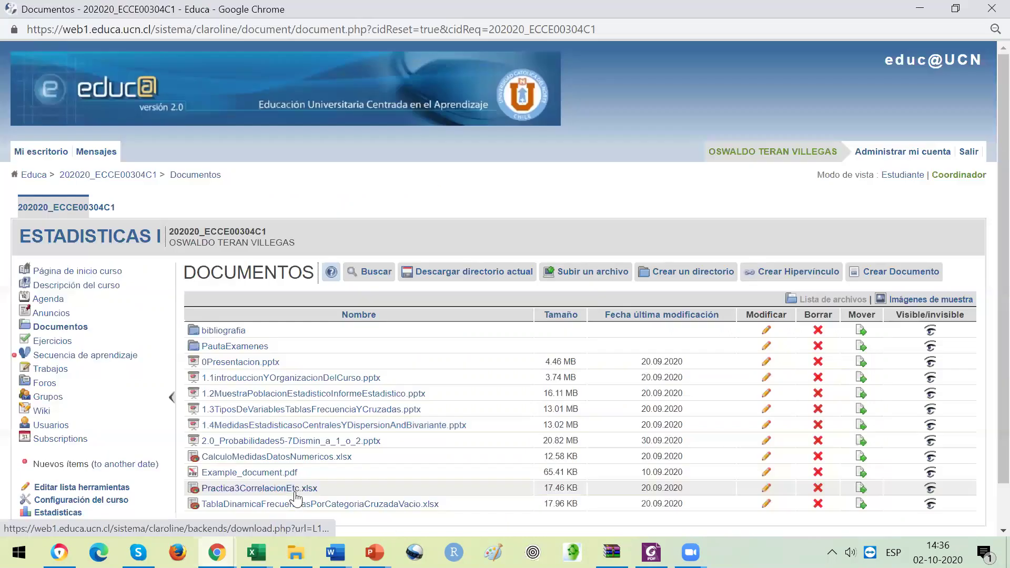
left_click(258, 505)
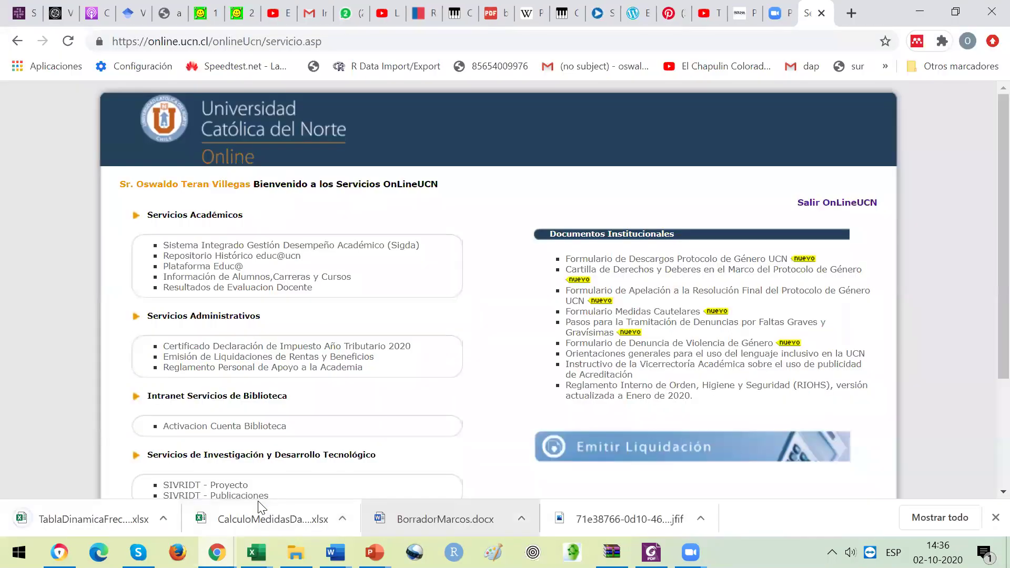
Step: Open both downloaded workbooks in Excel and bring the CalculoMedidasDatosNumericos workbook to the front
left_click(342, 519)
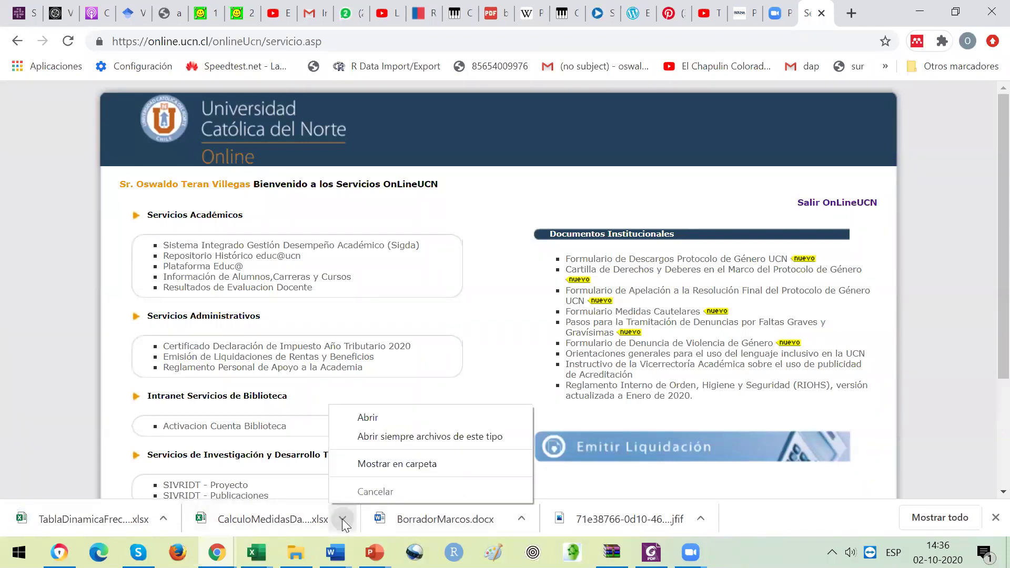
left_click(380, 420)
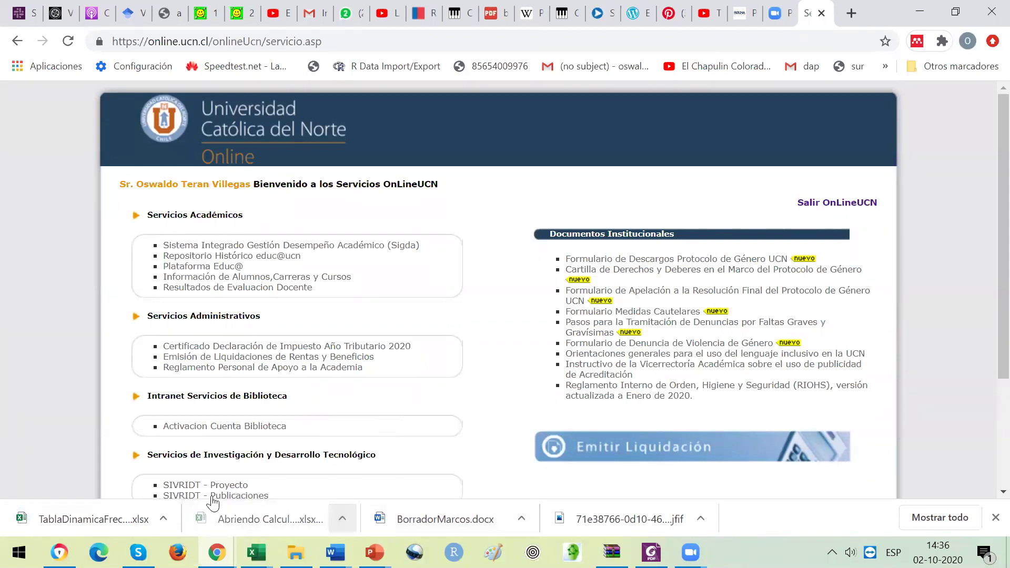
left_click(165, 517)
left_click(190, 417)
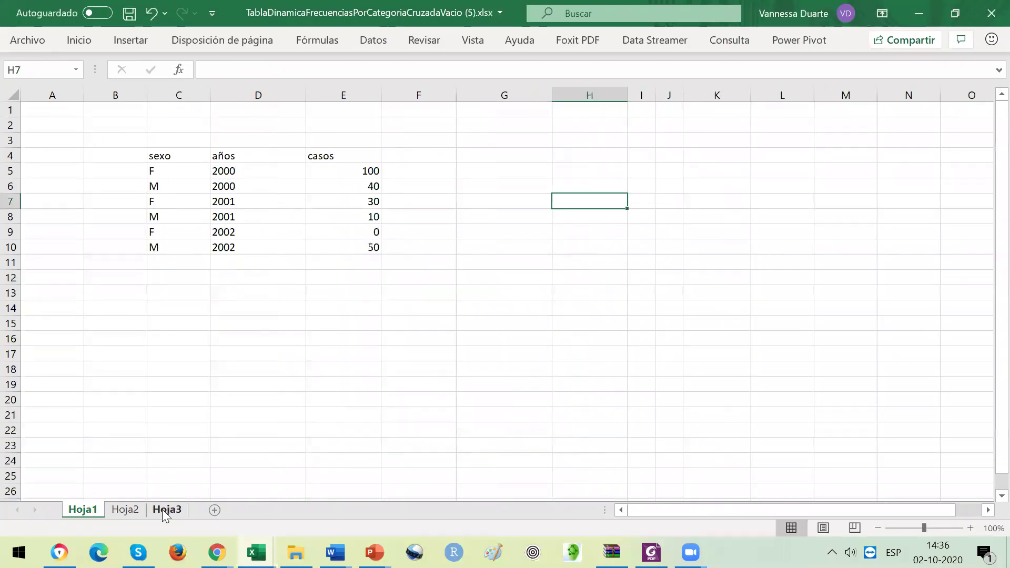
mouse_move(256, 553)
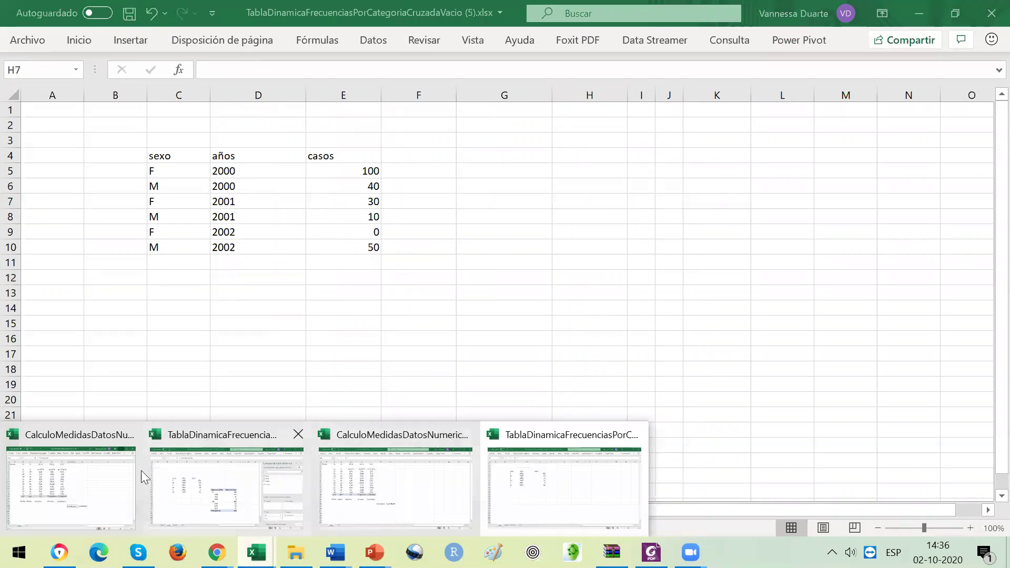
left_click(373, 474)
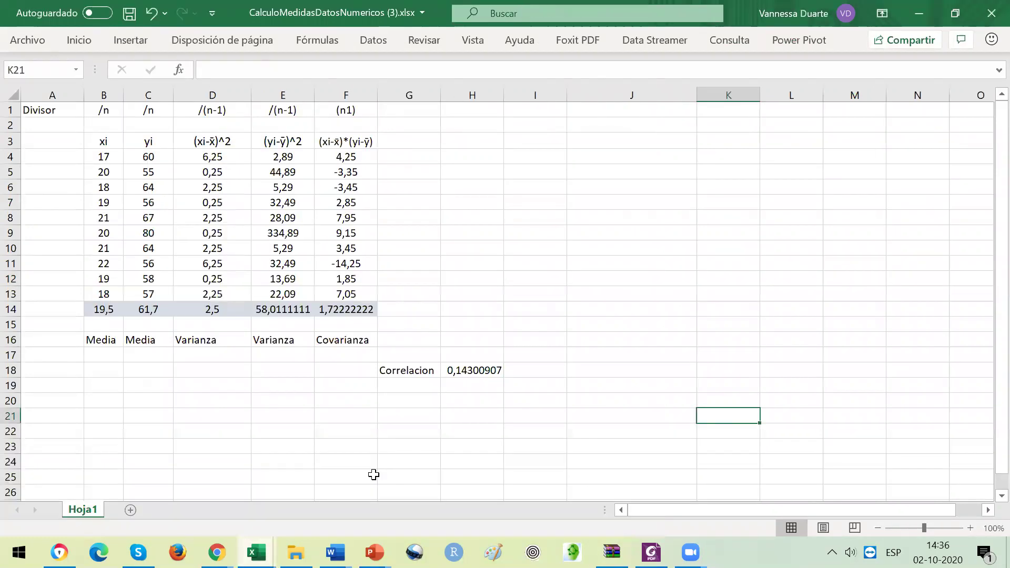
Step: Enter the values 2, 3 and 6 in cells I2 to I4, beside the existing data table
left_click(477, 262)
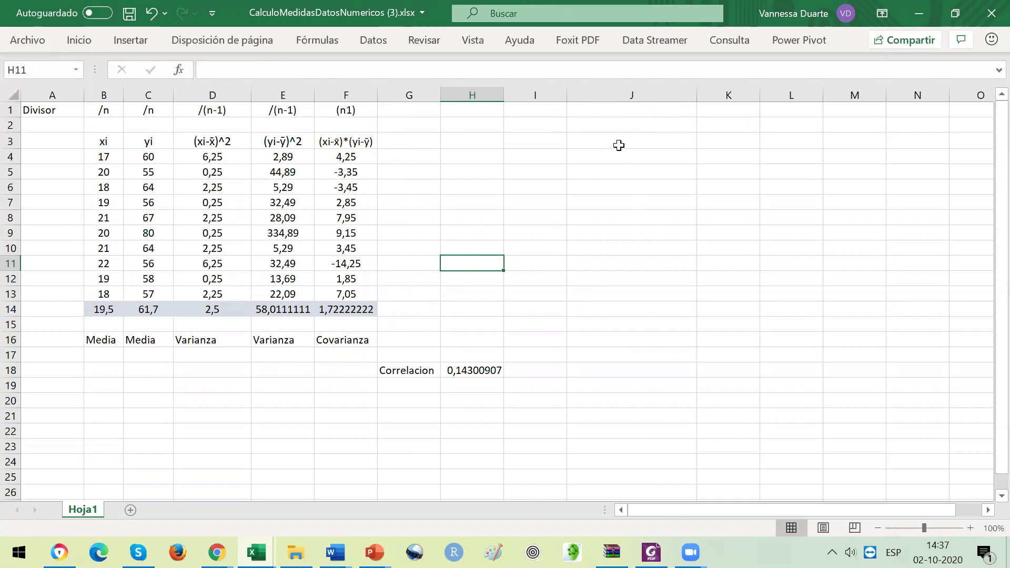
left_click(536, 126)
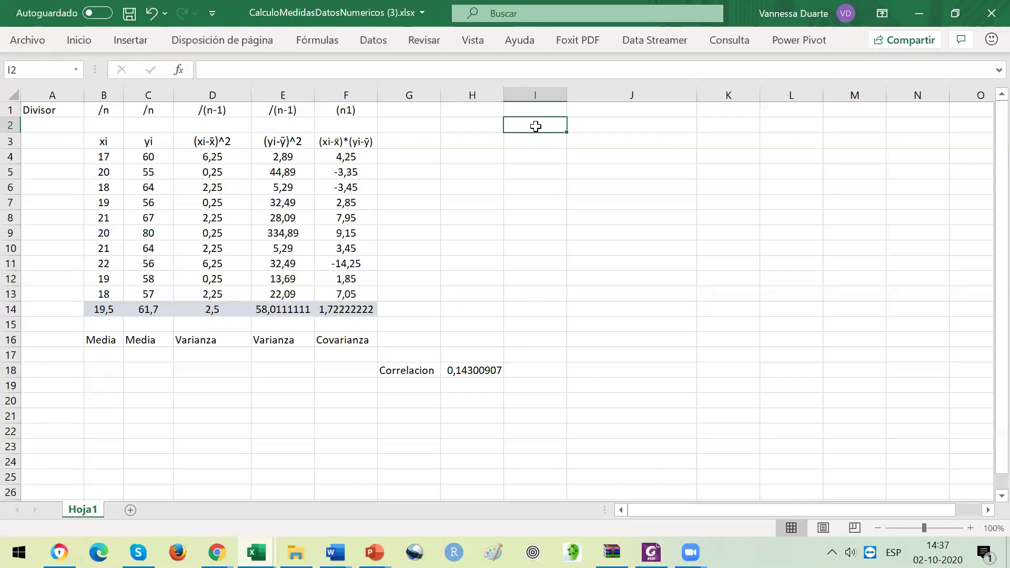
type("2")
key("Return")
type("3")
key("Return")
type("6")
key("Return")
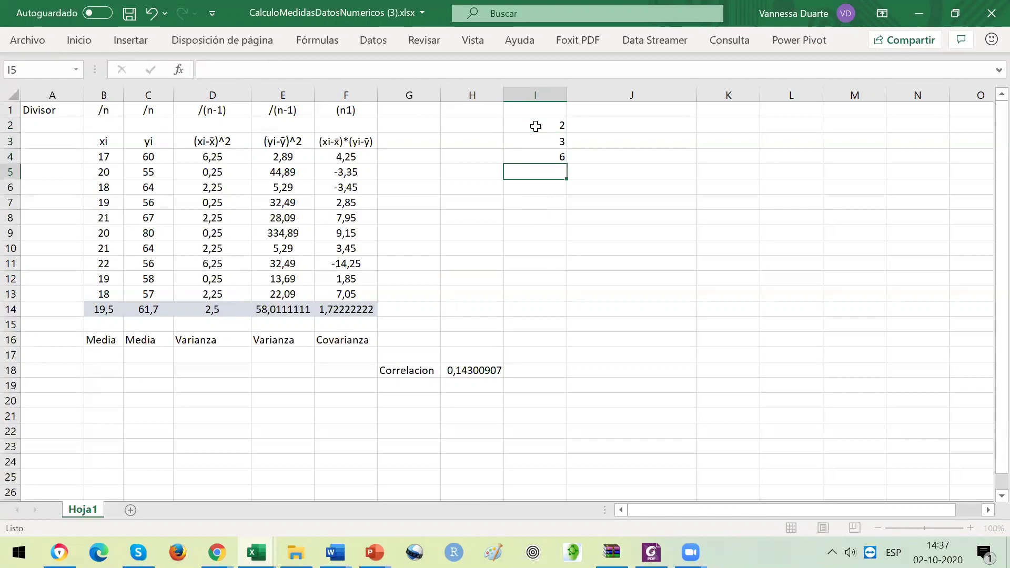
Step: Add up the three values in cell I5 with the formula =SUMA(I2:I4)
left_click_drag(543, 126, 552, 160)
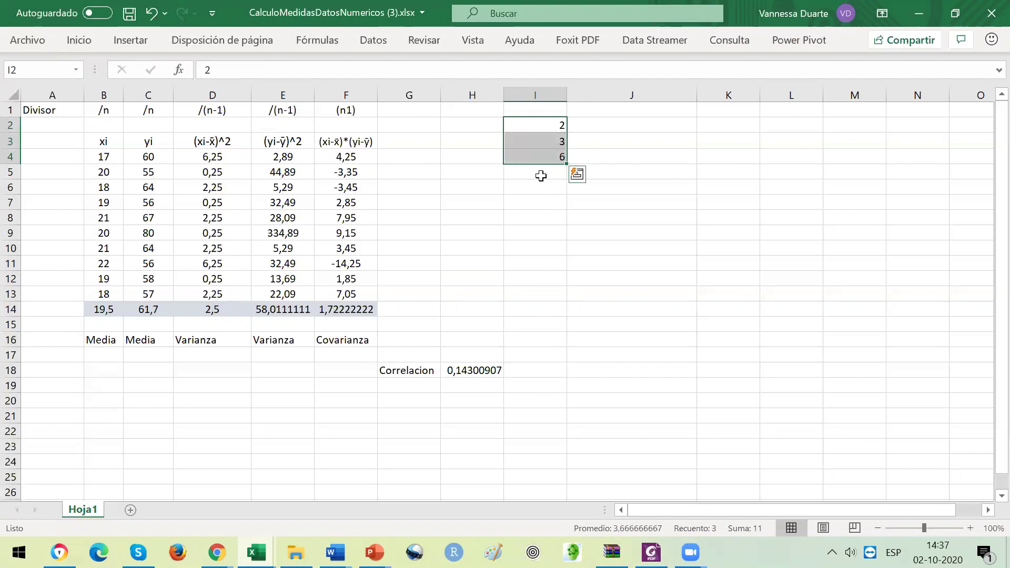
left_click(541, 175)
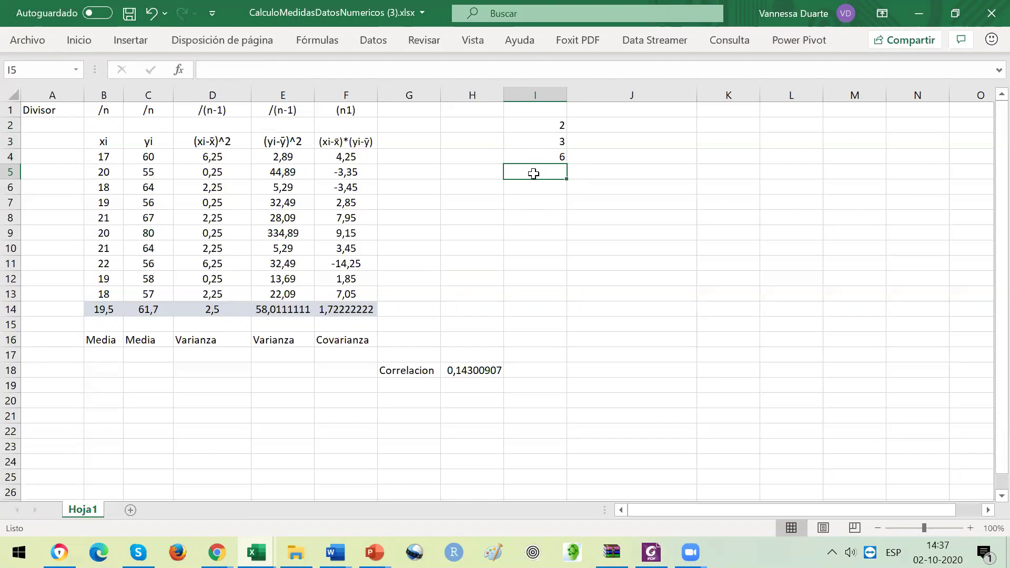
type("=")
key("Caps_Lock")
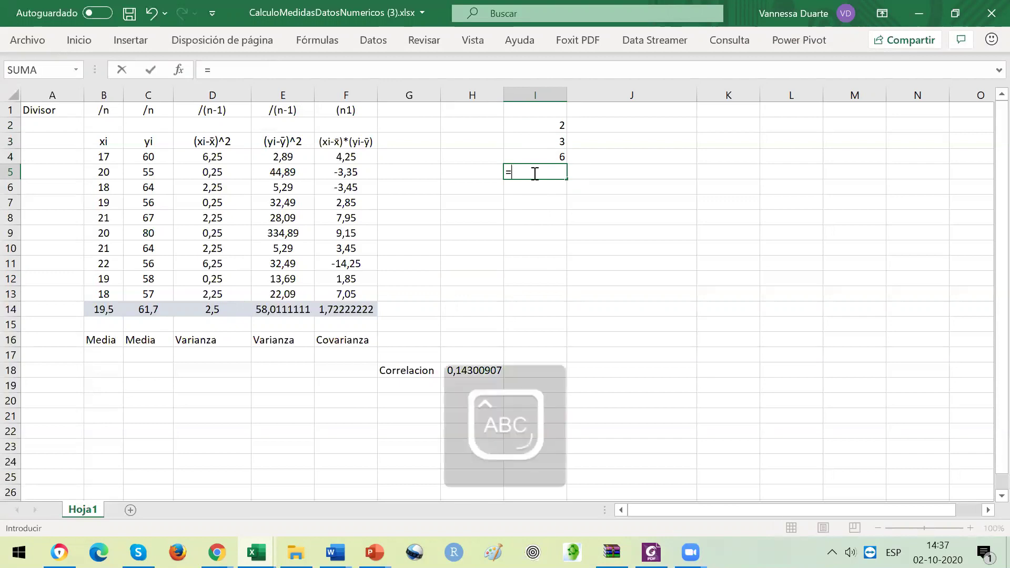
type("SUMA")
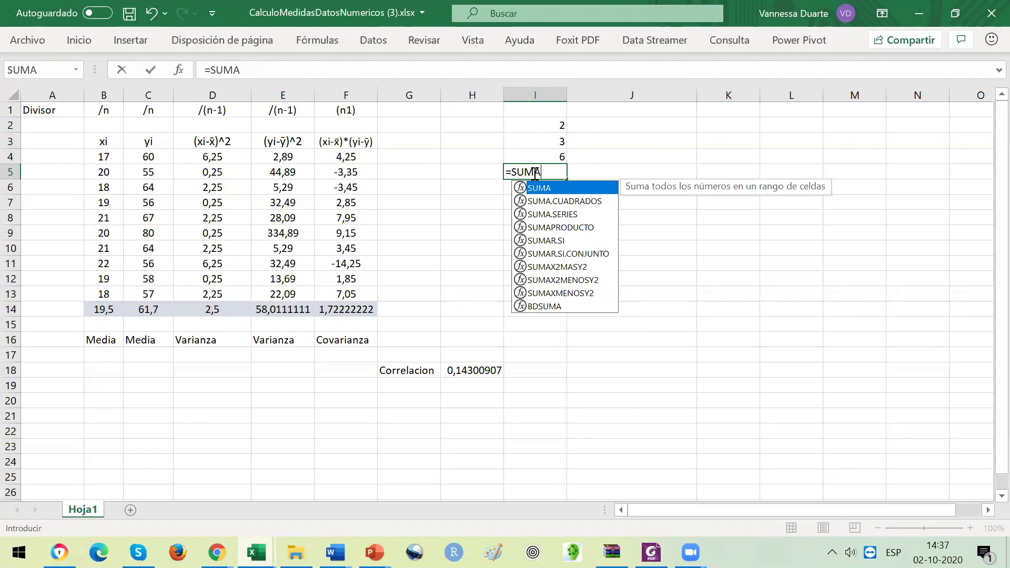
type("(")
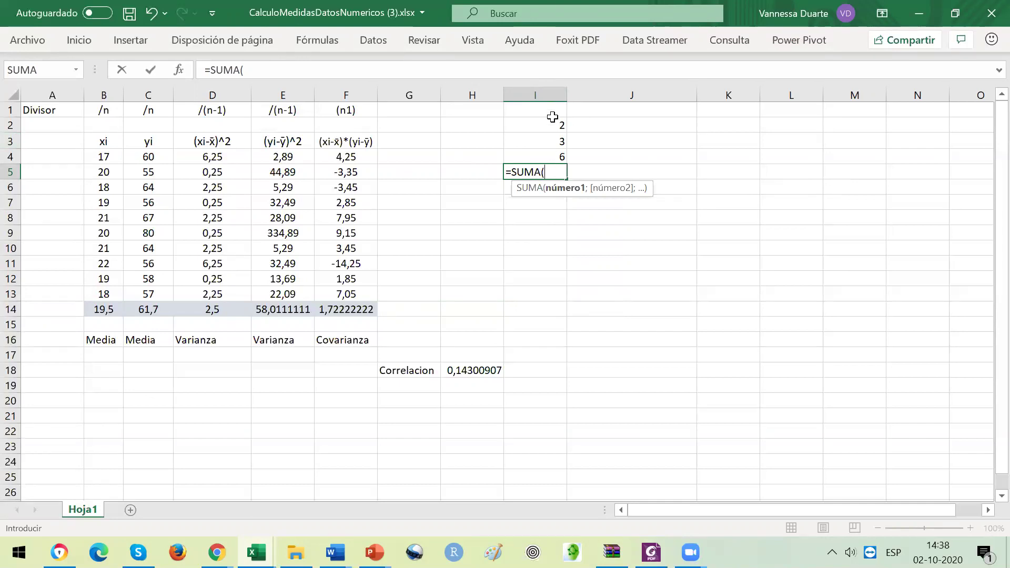
left_click(564, 172)
type("I")
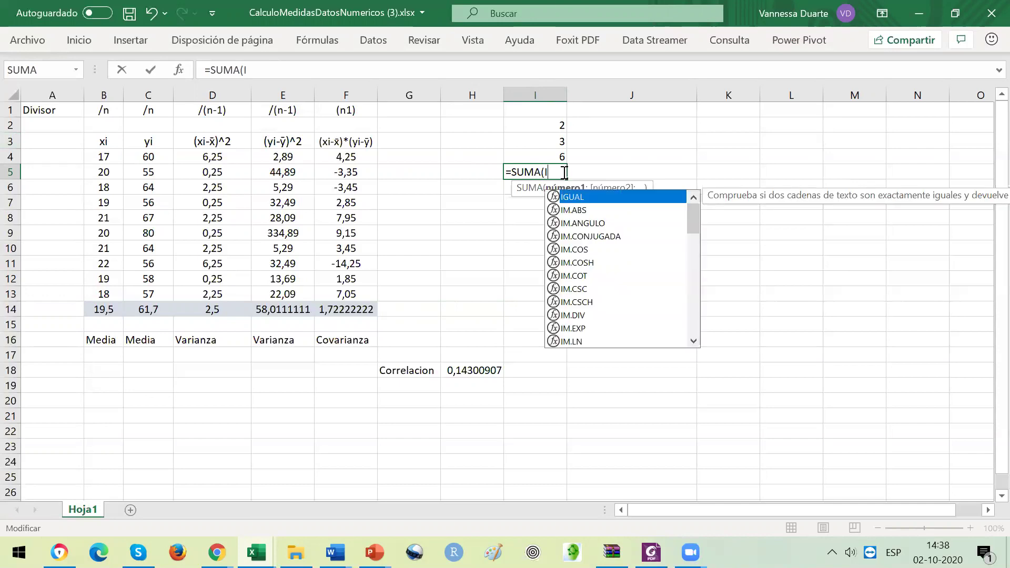
type("2:")
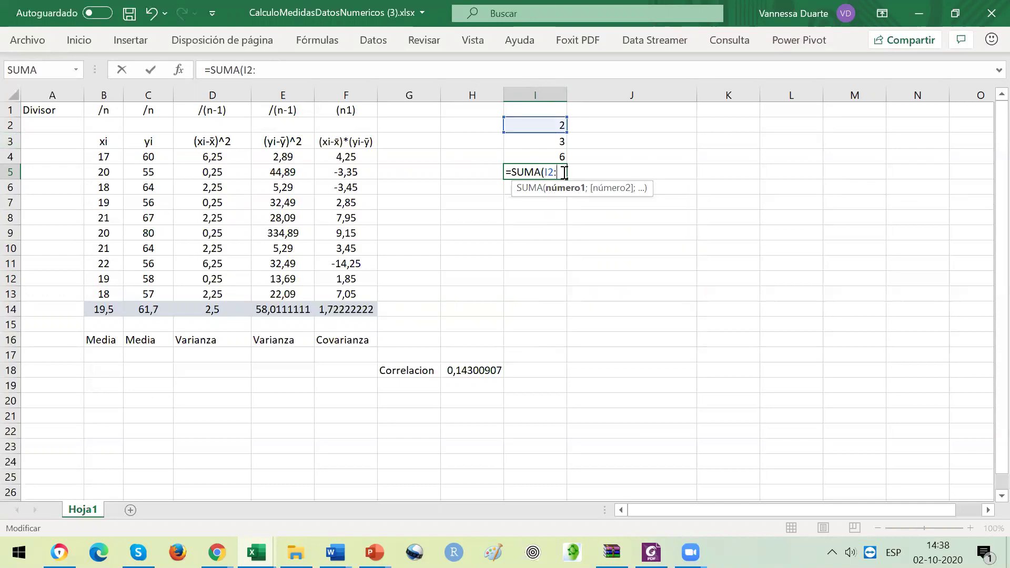
type("I4)")
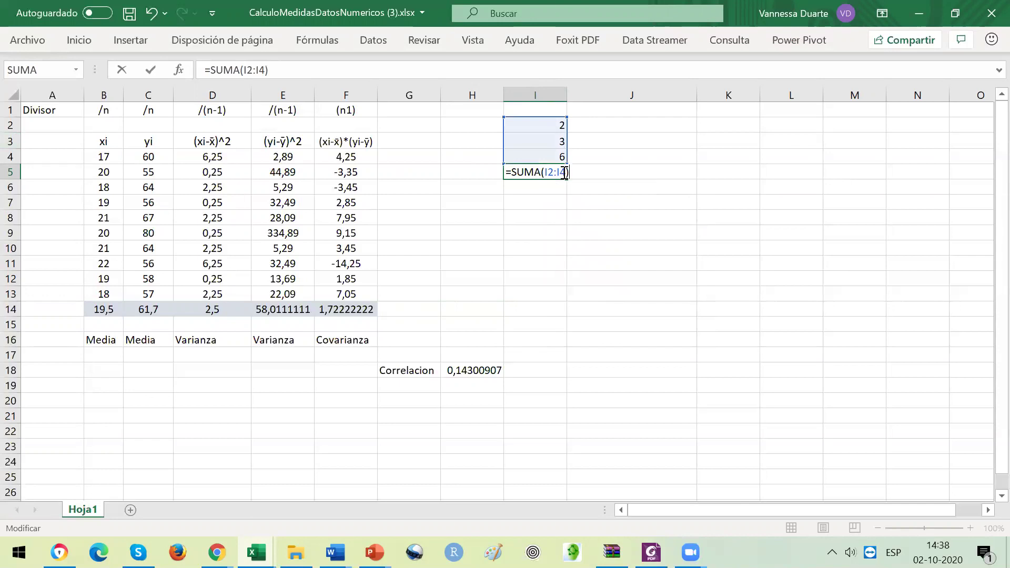
key("Return")
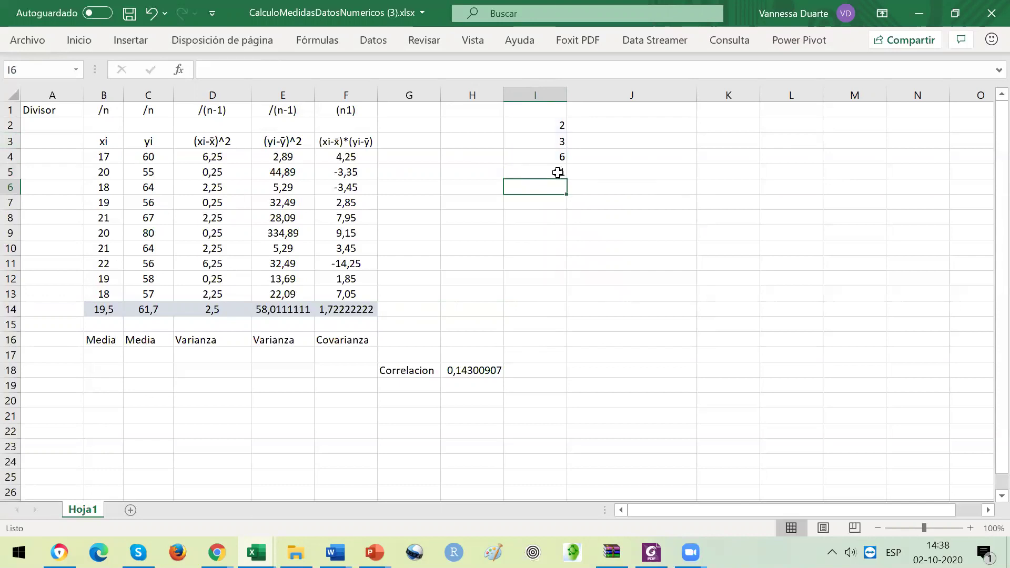
Step: Examine the SUMA formula in cell I5 and the cell range it refers to
left_click(560, 172)
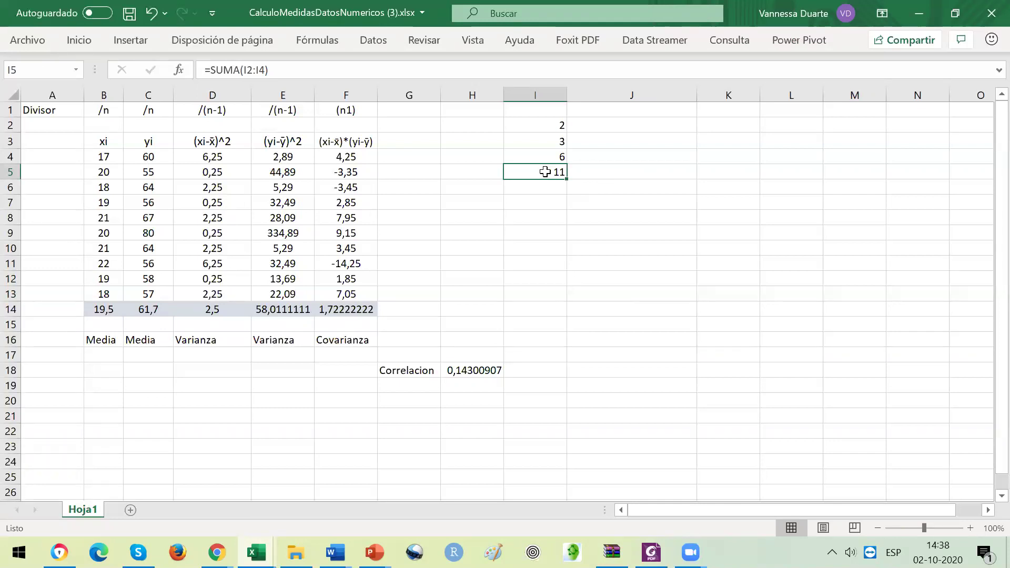
left_click(453, 67)
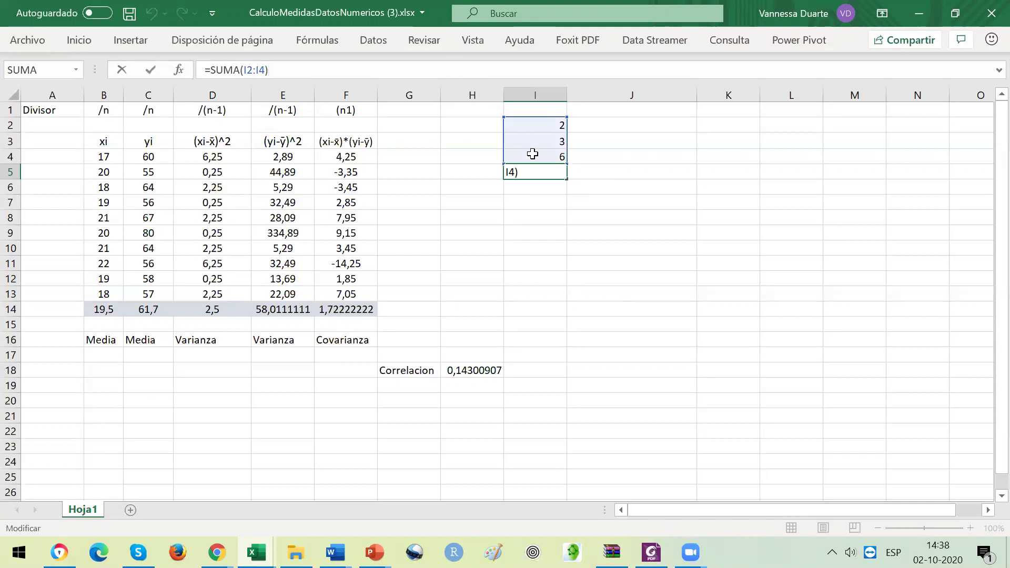
left_click(525, 167)
left_click(409, 73)
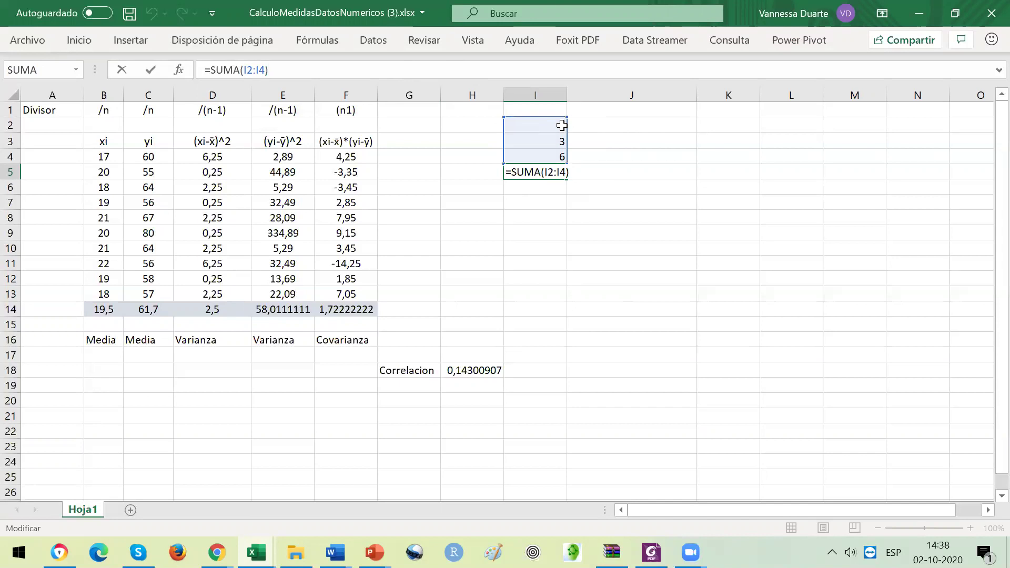
left_click(552, 172)
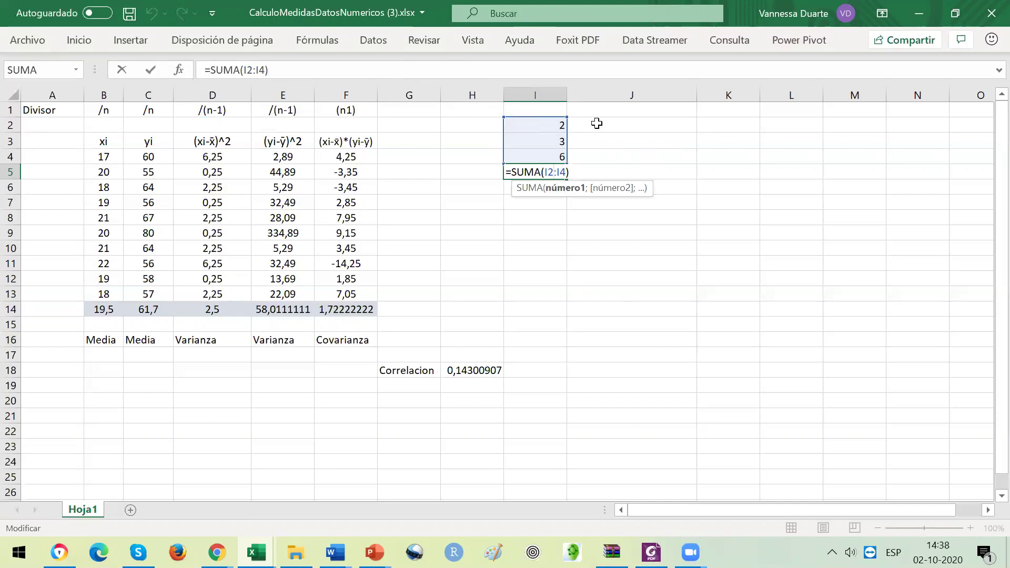
left_click(570, 234)
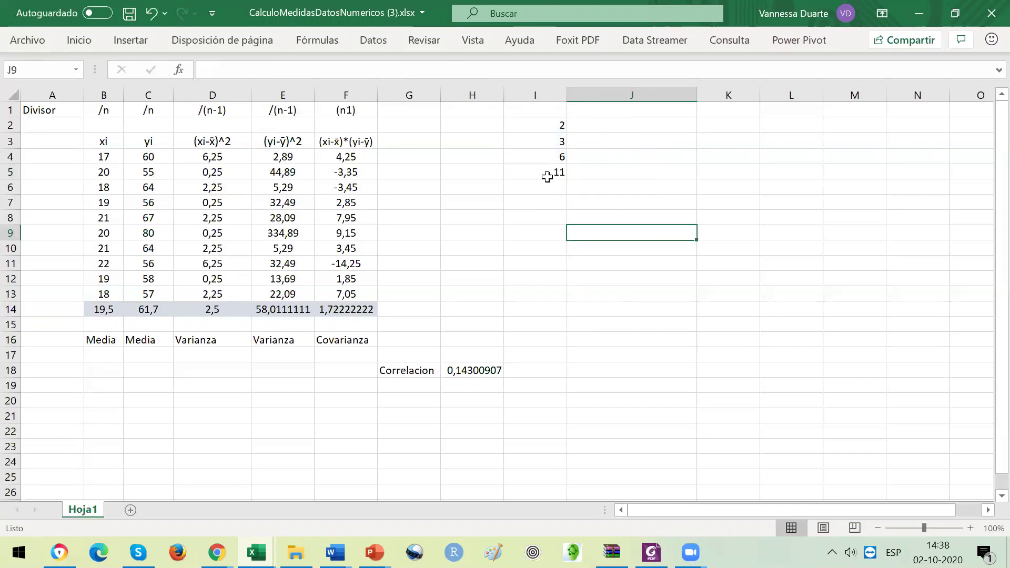
Step: Copy the sum formula in I5, and enter the values 3, 6 and 7 in cells J2 to J4
left_click(547, 176)
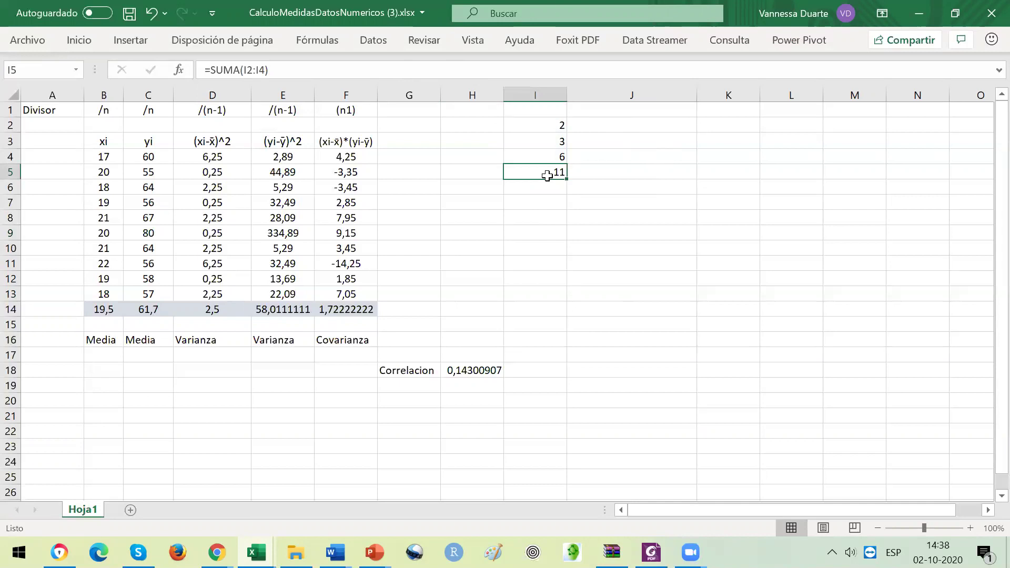
key("ctrl+c")
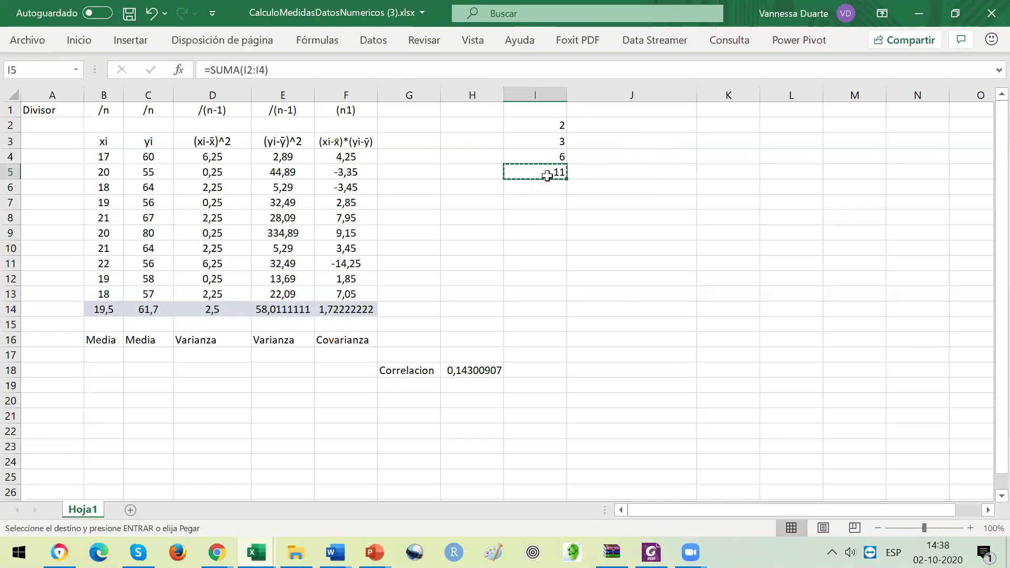
left_click(615, 123)
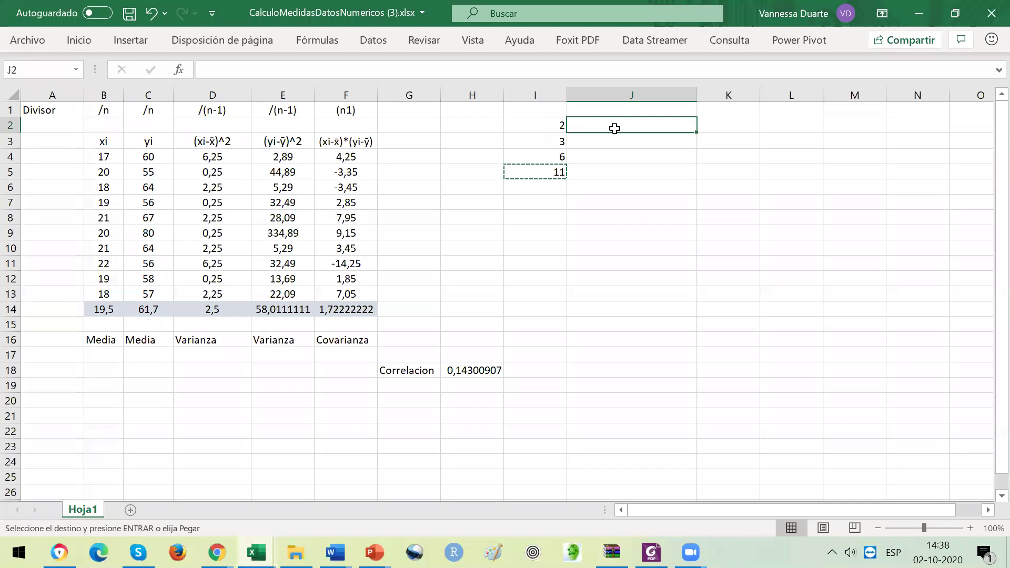
type("3")
key("Return")
type("6")
key("Return")
type("7")
key("Return")
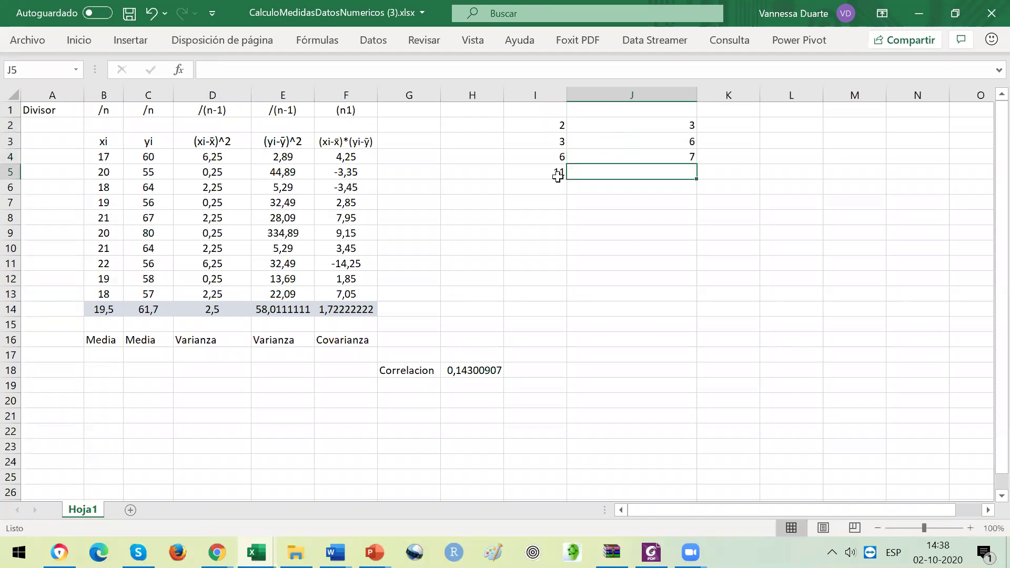
Step: Copy the SUMA formula from I5 into J5 and compare the cell ranges the two formulas refer to
left_click(551, 173)
key("ctrl+c")
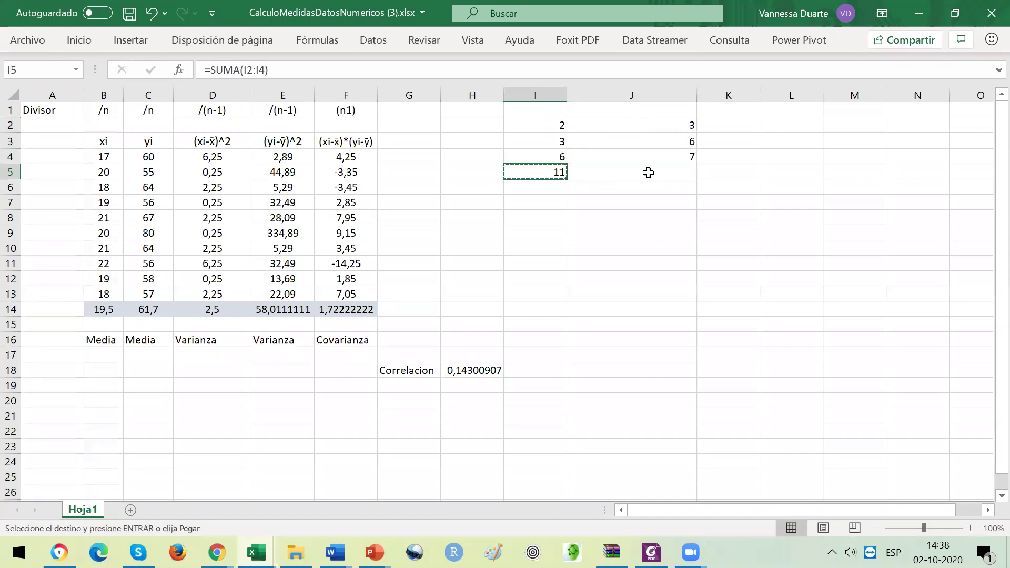
left_click(648, 173)
key("ctrl+v")
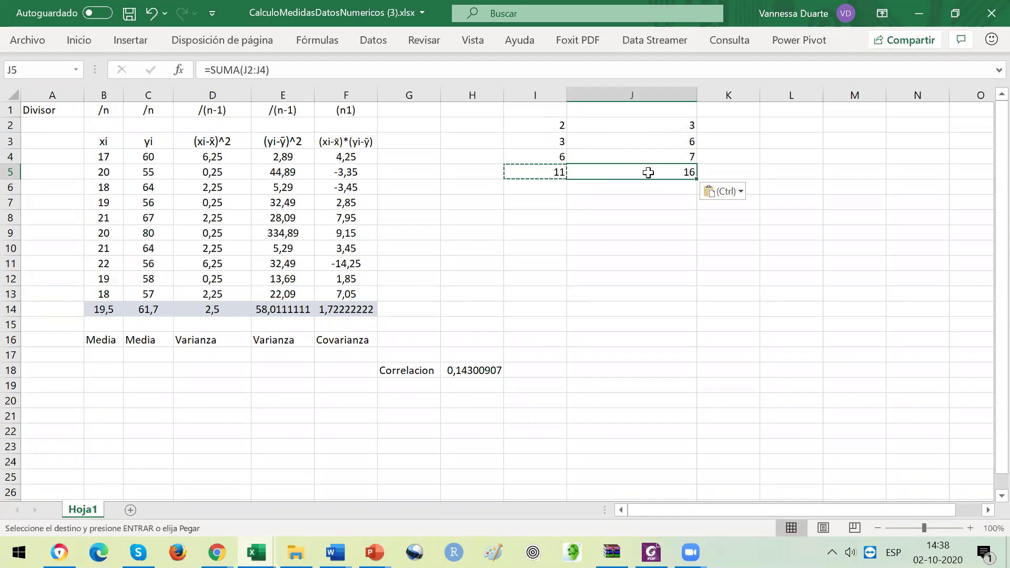
left_click(534, 173)
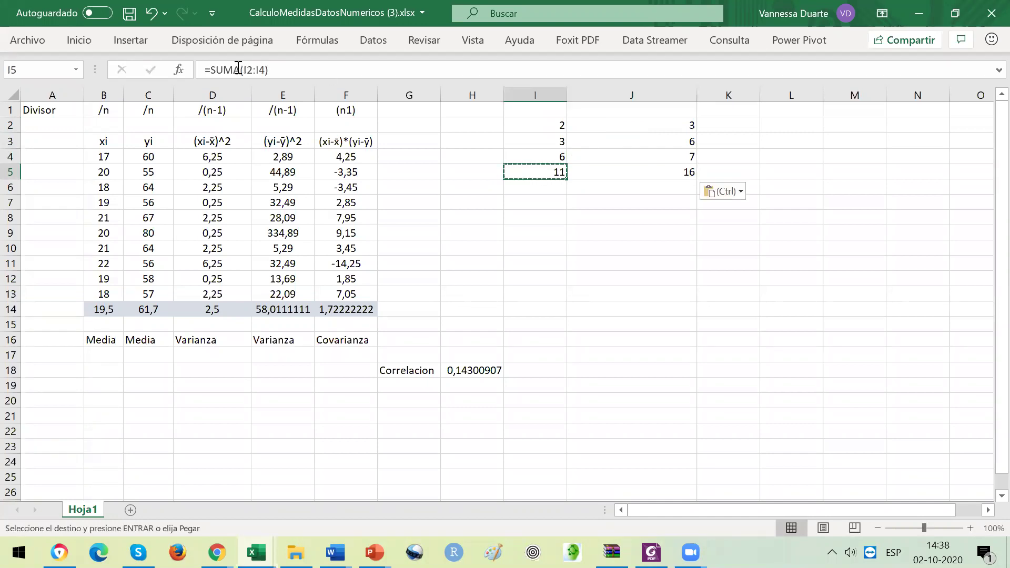
left_click(627, 172)
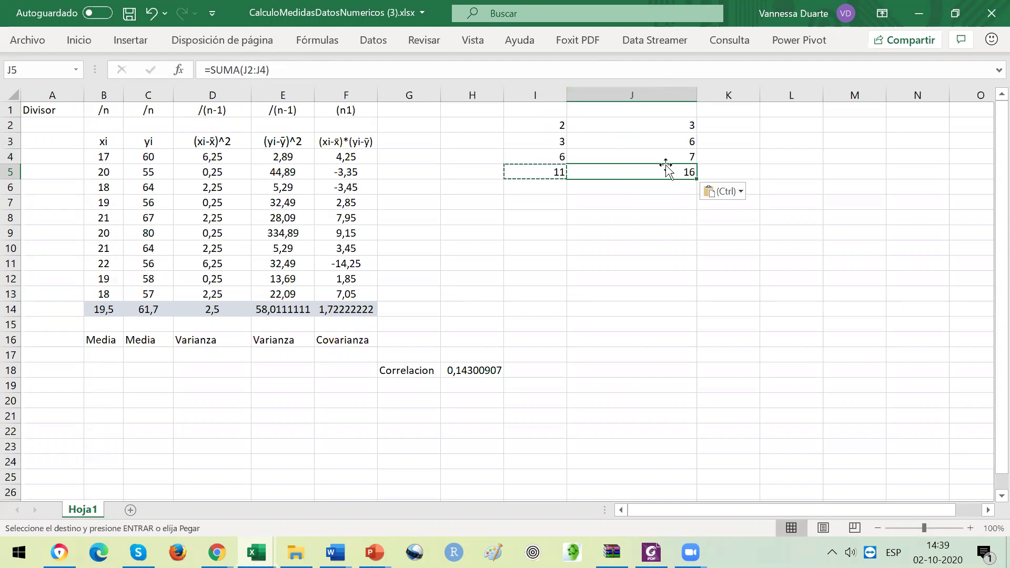
left_click(556, 123)
left_click_drag(557, 123, 655, 174)
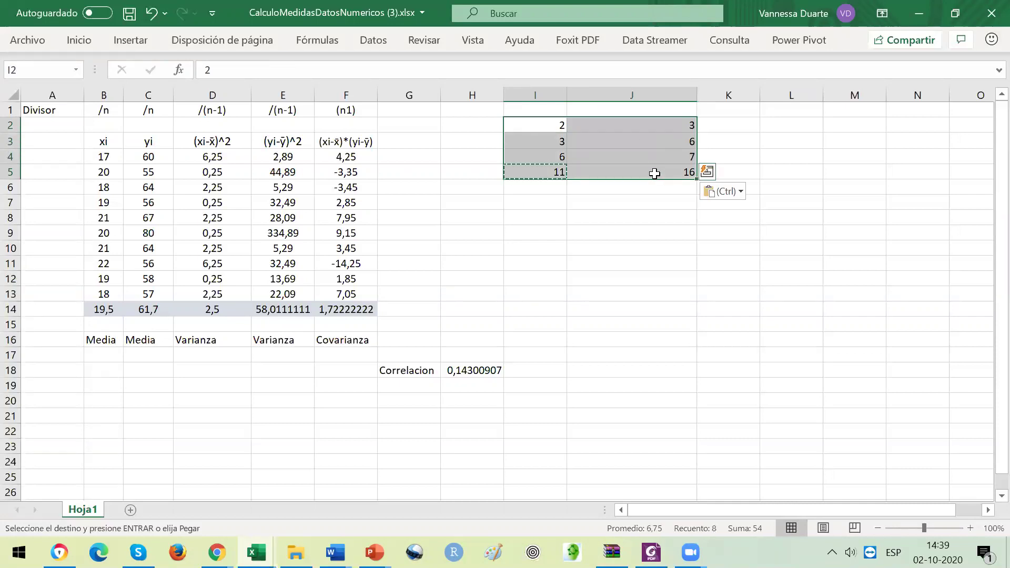
left_click(550, 216)
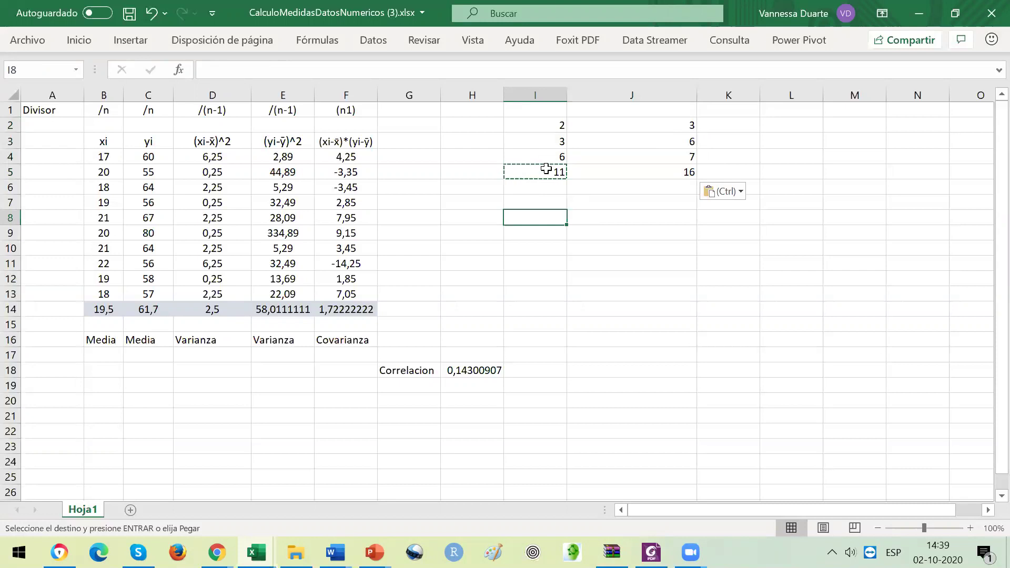
Step: Replace SUMA with PROMEDIO in cell I5 so the formula reads =PROMEDIO(I2:I4)
left_click(547, 173)
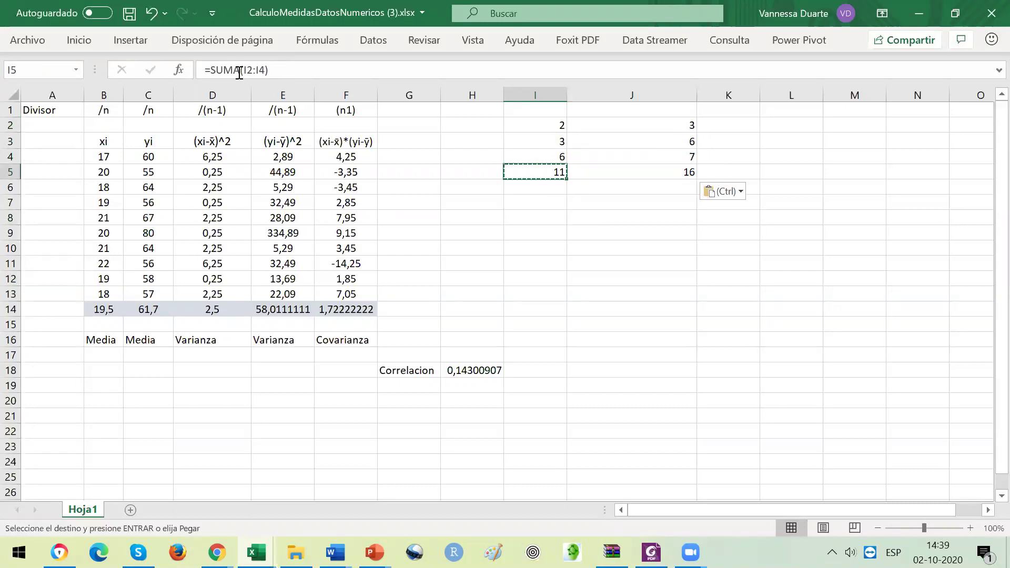
left_click(234, 70)
left_click_drag(235, 70, 213, 73)
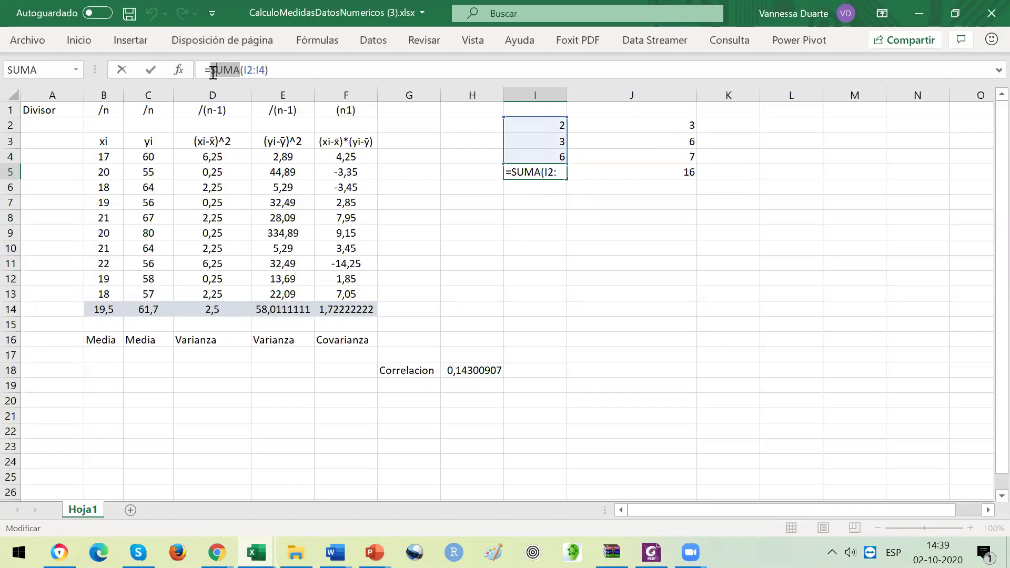
type("PROMEDIO")
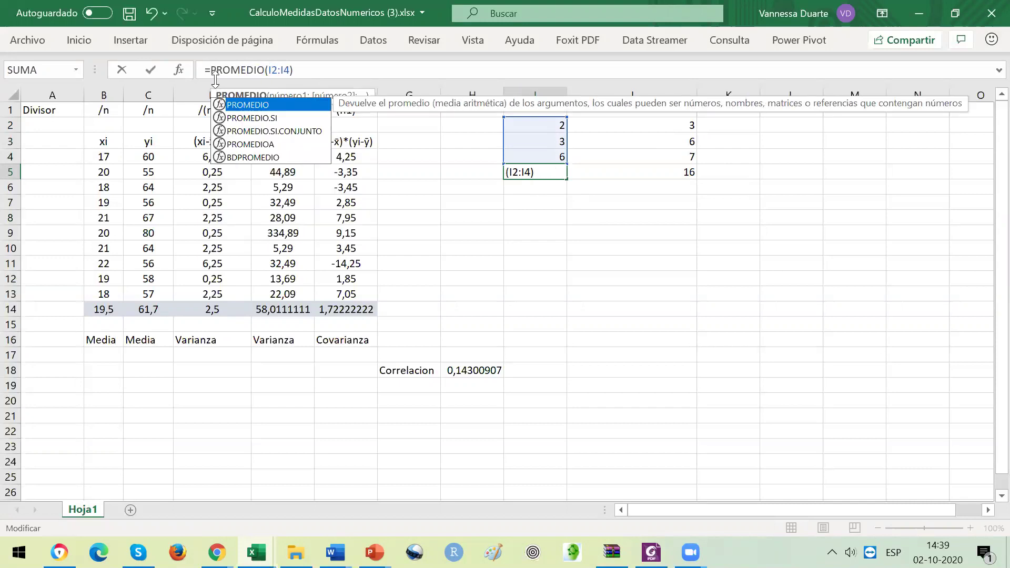
key("Return")
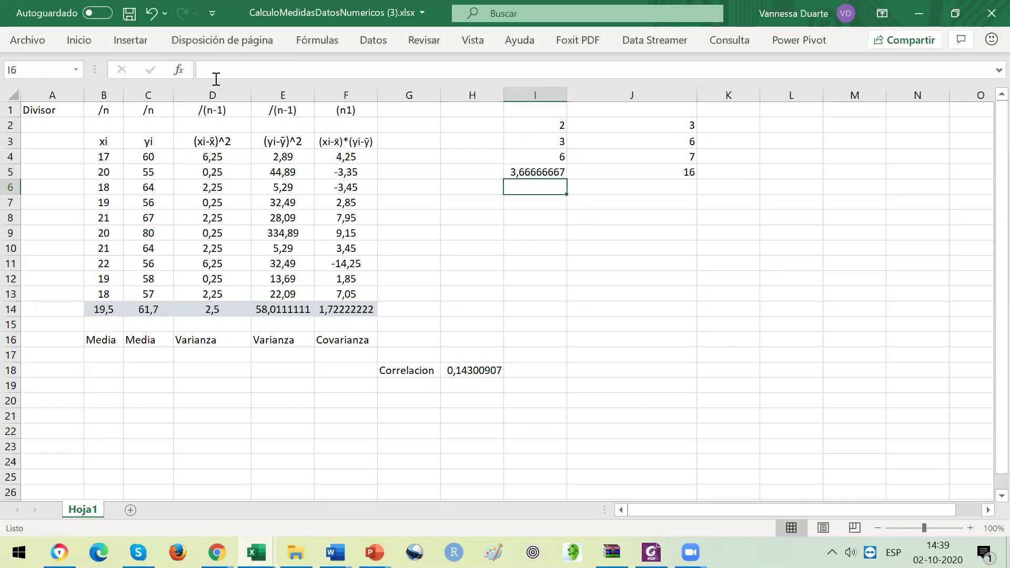
Step: Copy the PROMEDIO formula from I5 into J5 to average the values in J2 to J4
left_click(541, 168)
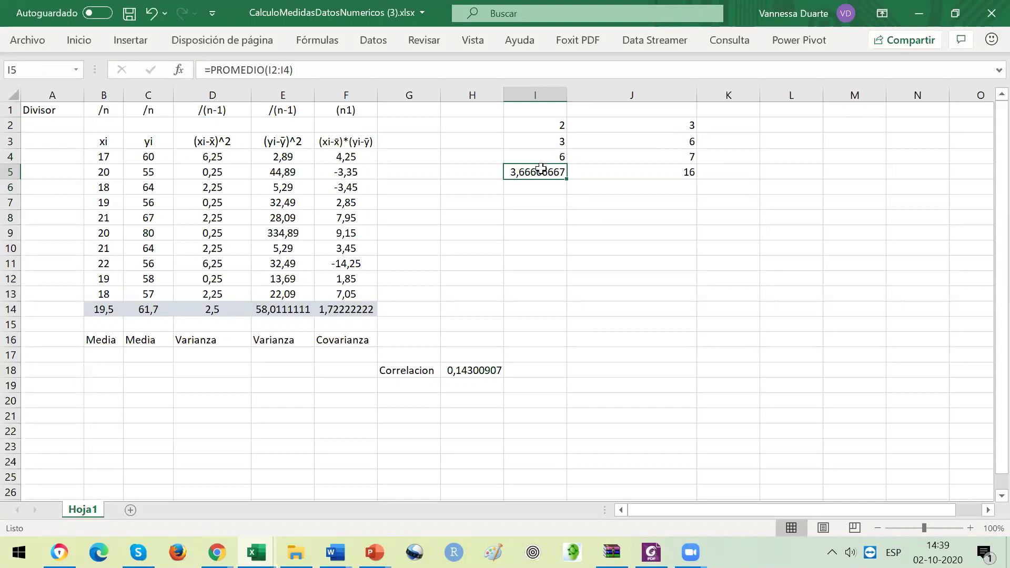
key("ctrl+c")
left_click(683, 175)
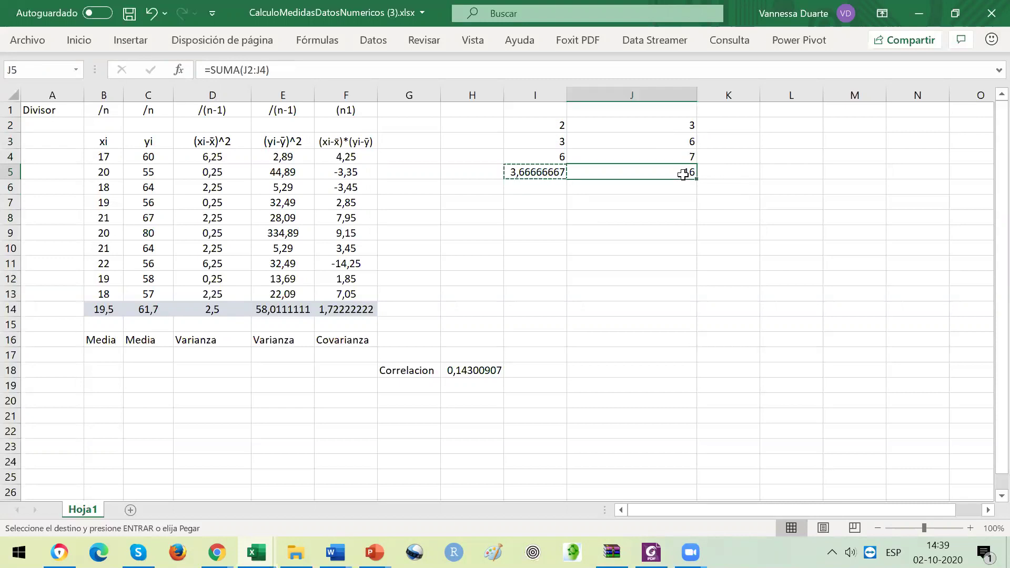
key("ctrl+v")
left_click(643, 230)
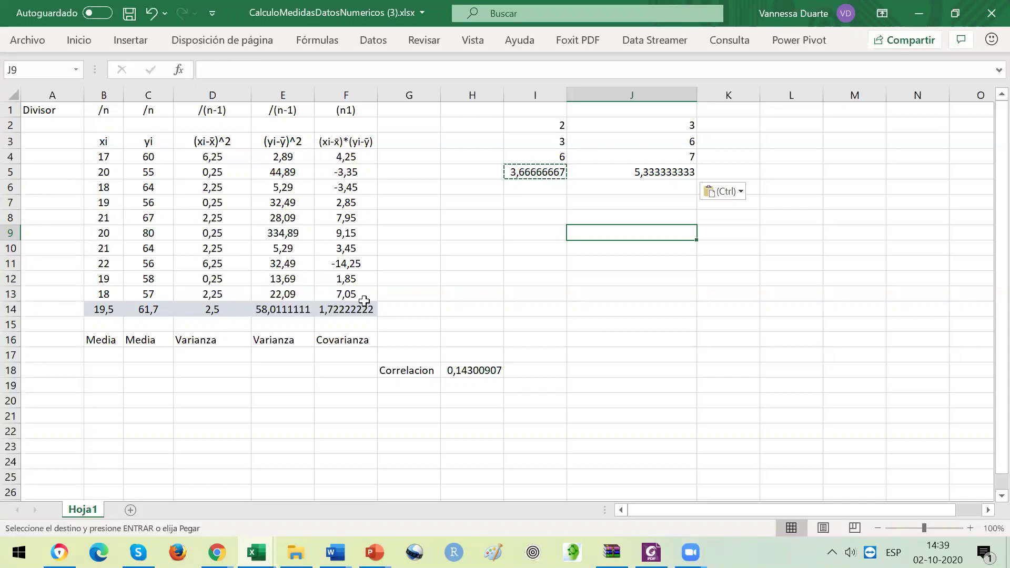
Step: Clear the sample values and averages from the range I2:L7
left_click(526, 126)
left_click_drag(525, 125, 762, 198)
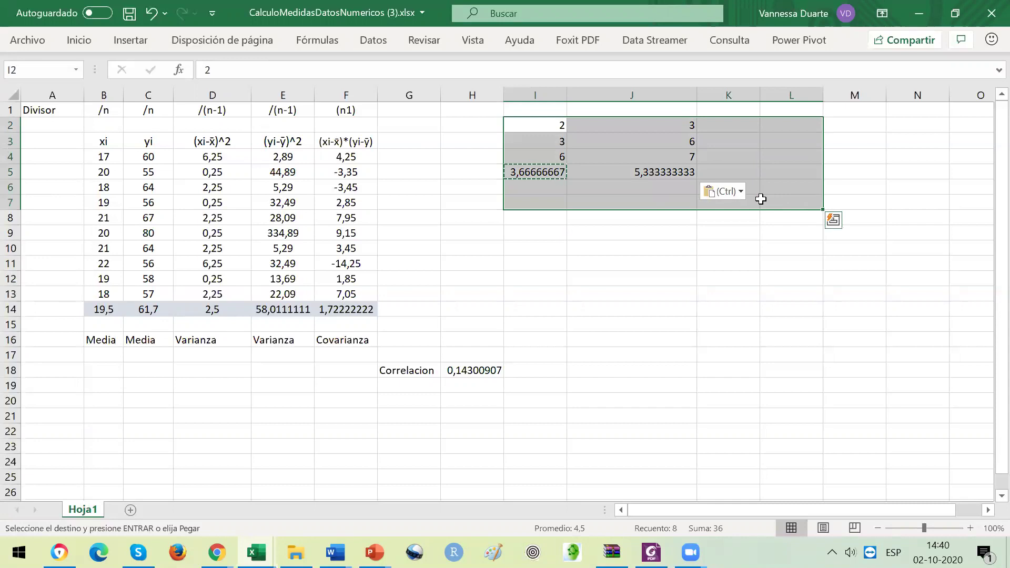
key("Delete")
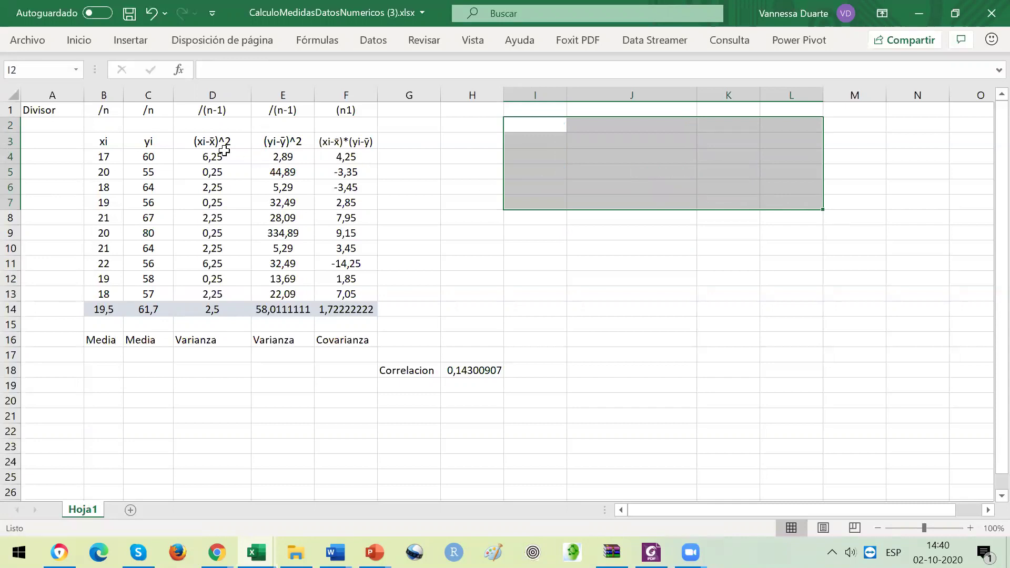
Step: Examine the xi and yi columns of the data table, from their headers to row 13, and their divisors in row 1
left_click_drag(106, 142, 136, 142)
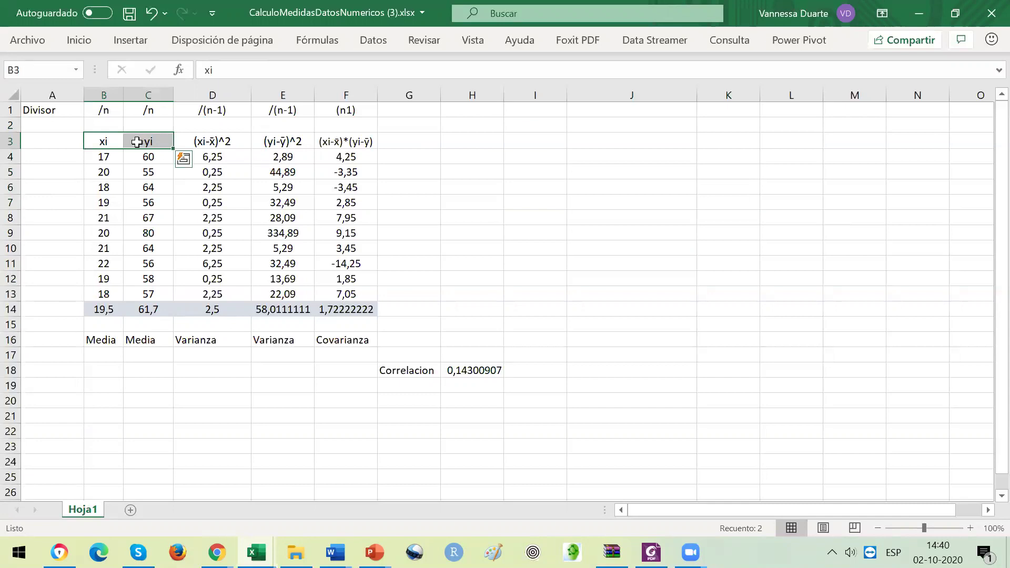
left_click(114, 157)
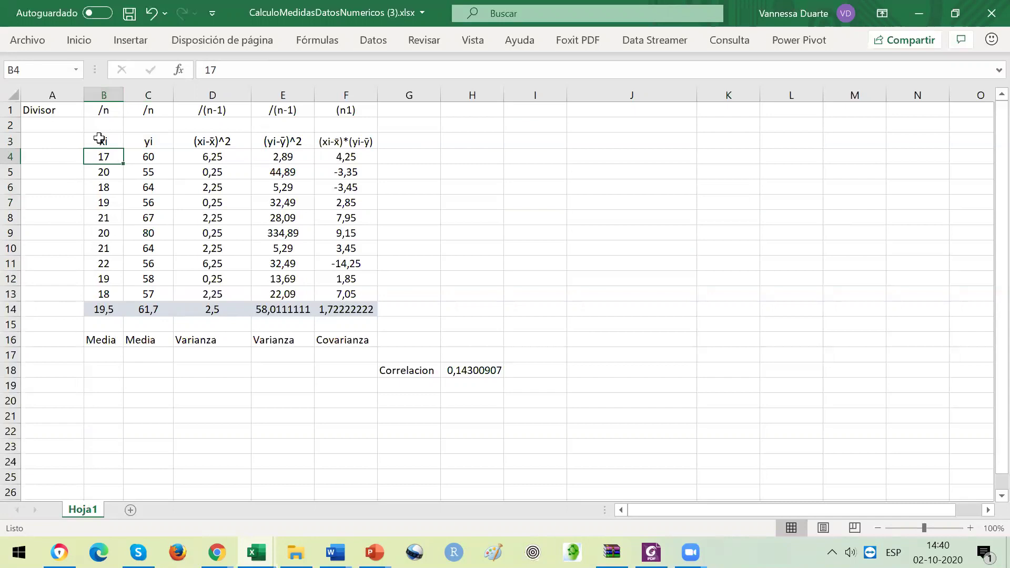
left_click(107, 293)
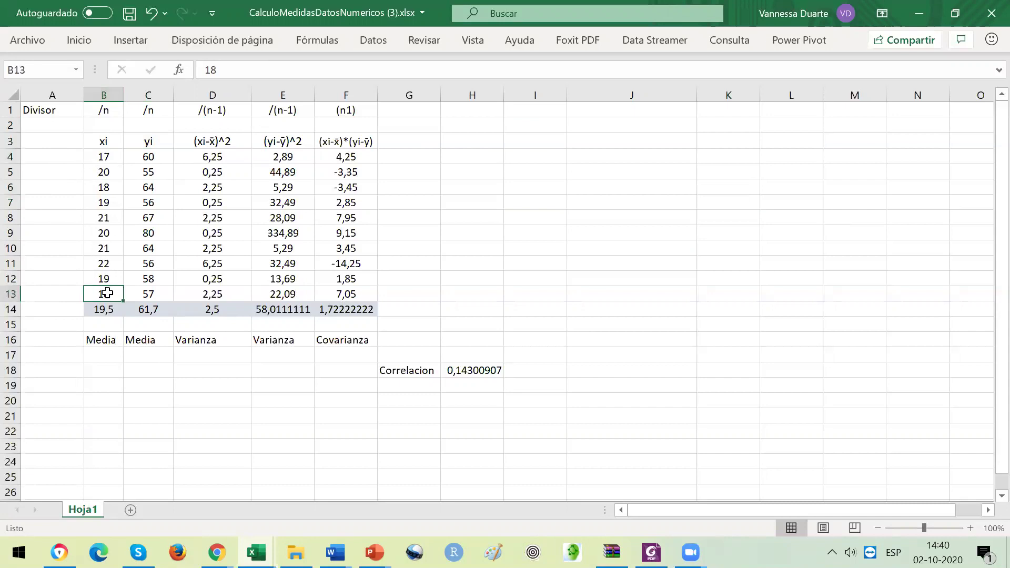
left_click(145, 157)
left_click(148, 295)
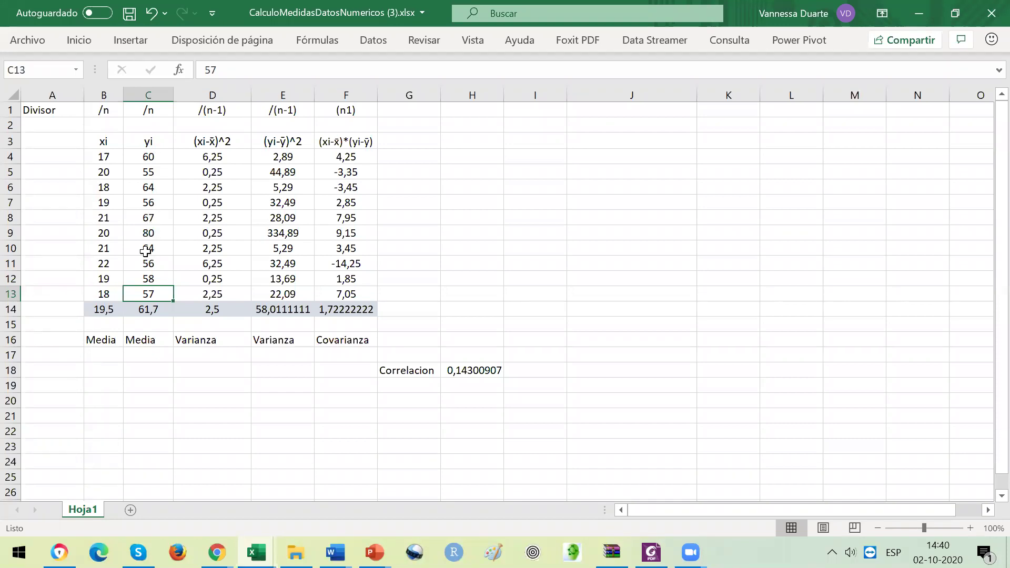
left_click(101, 142)
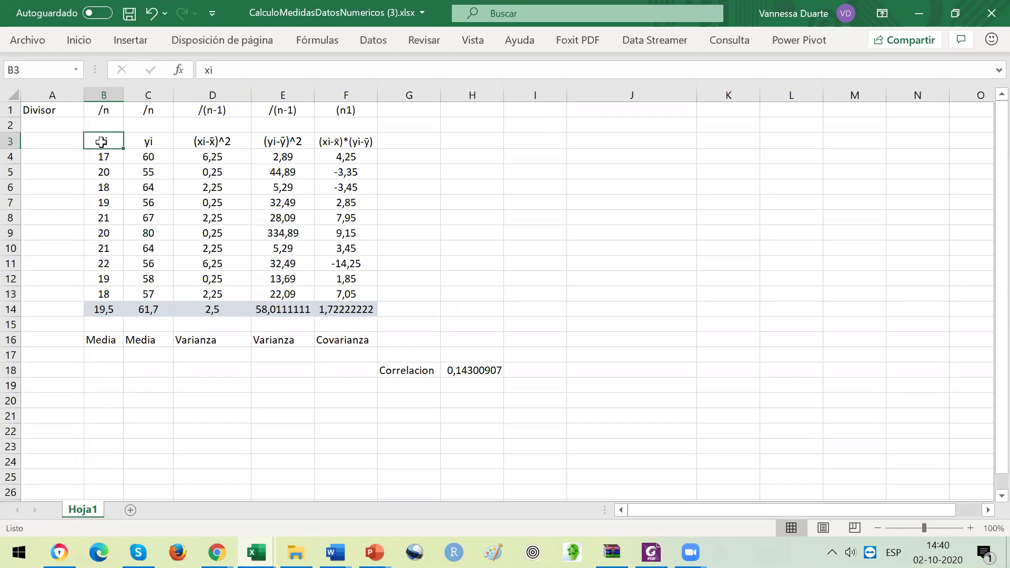
left_click(148, 145)
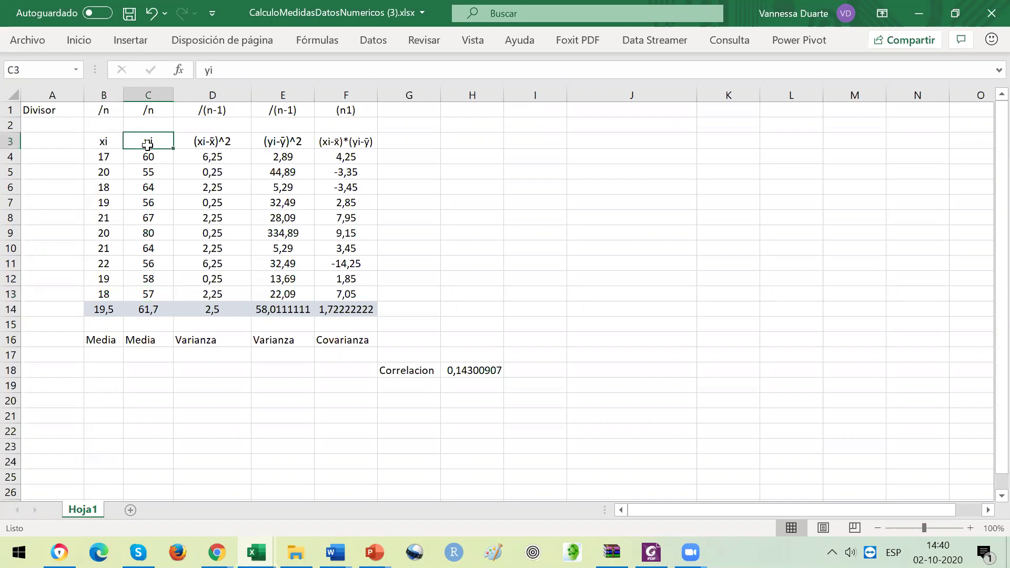
left_click(107, 110)
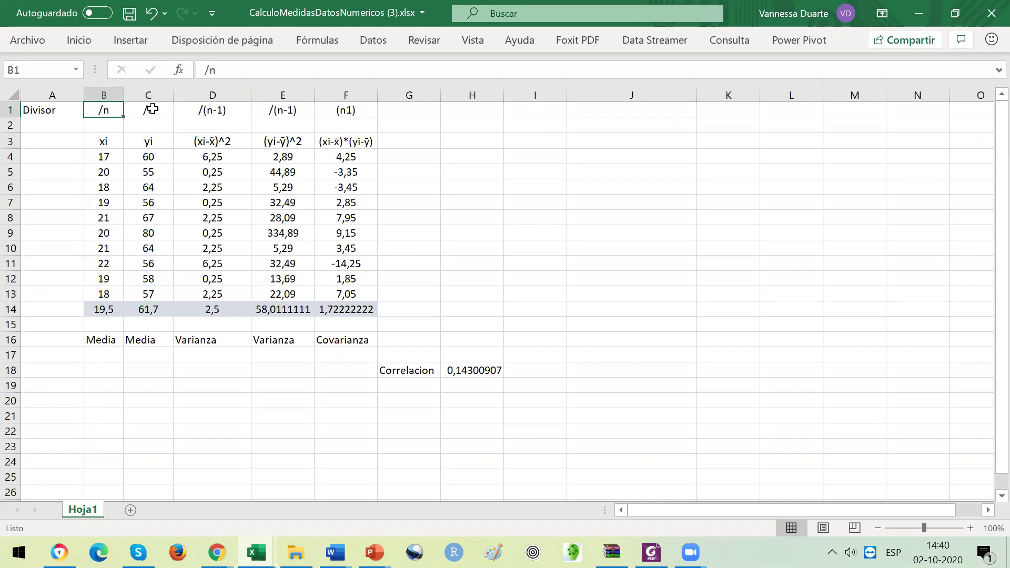
left_click(153, 108)
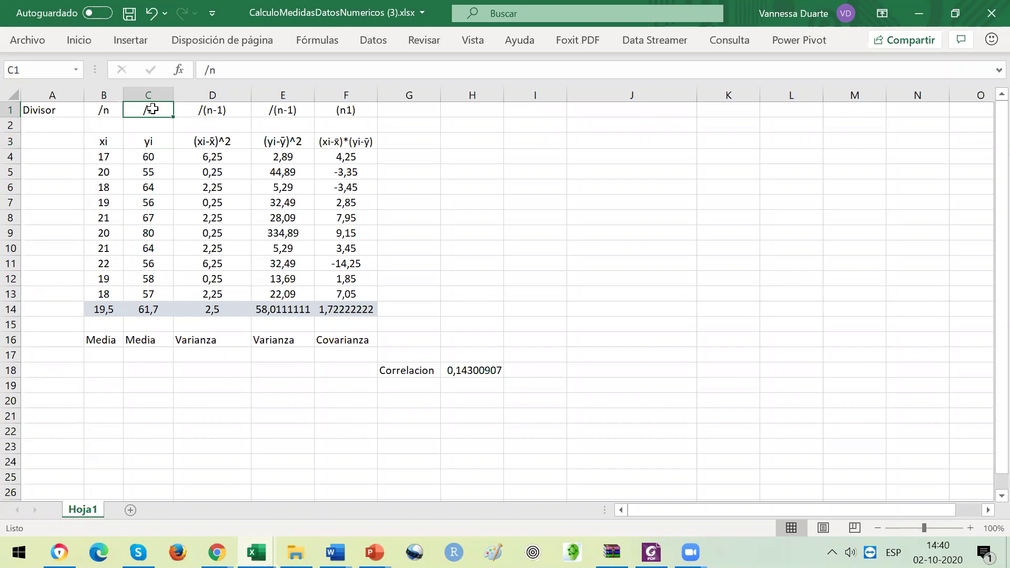
Step: Go through the individual yi values in column C of the data table
key("Down")
key("Down")
key("Down")
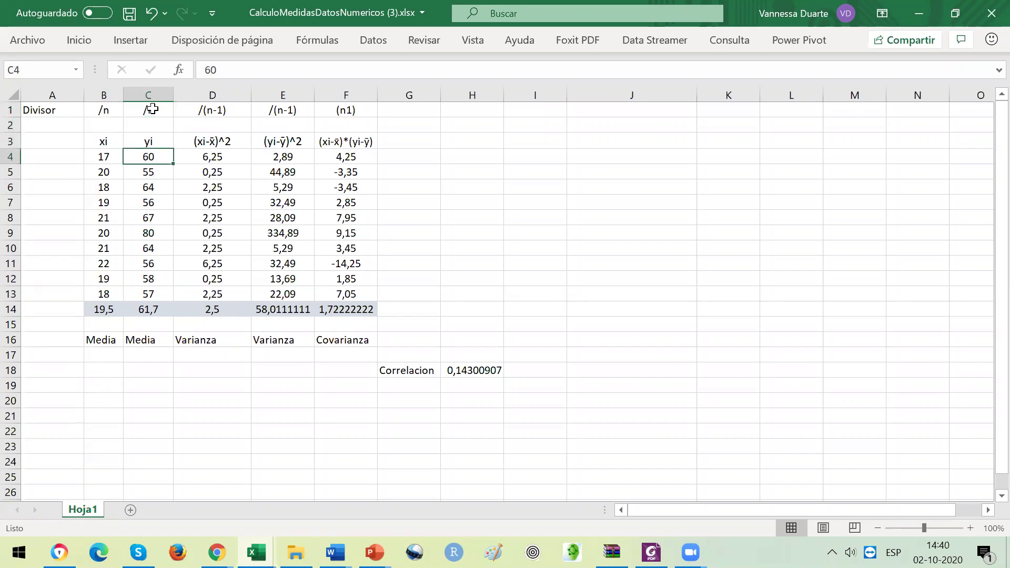
key("Down")
key("Down")
key("Down")
key("Down")
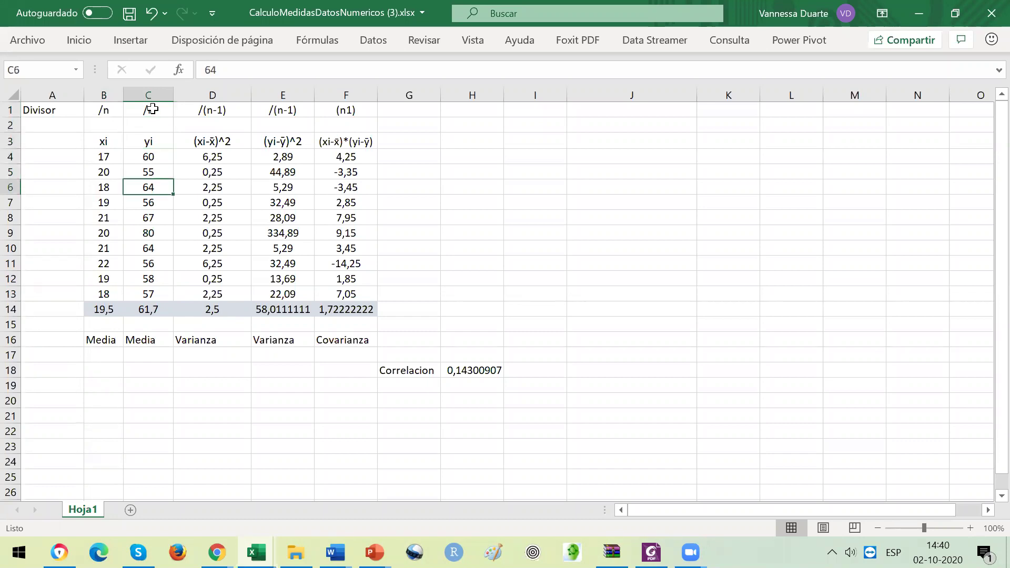
key("Down")
key("Down")
key("Down")
key("Down")
key("Down")
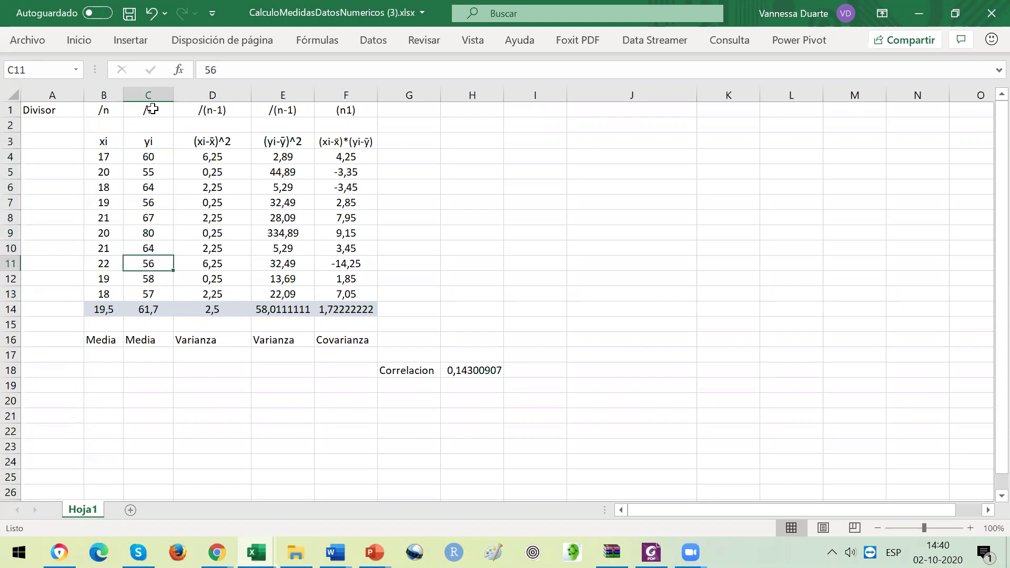
key("Up")
key("Up")
key("Up")
key("Up")
key("Up")
key("Up")
key("Up")
key("Up")
key("Up")
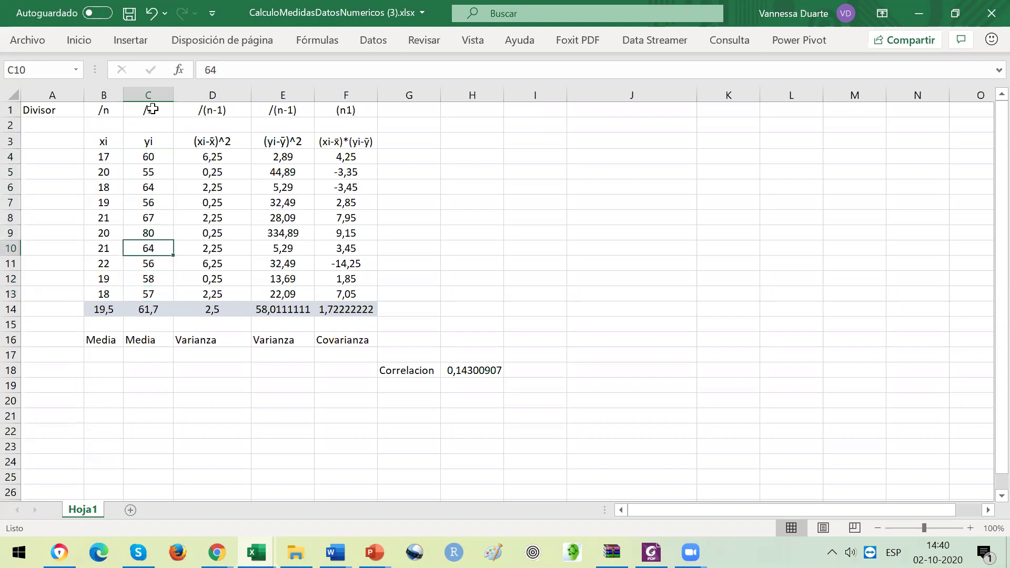
key("Down")
key("Down")
key("Down")
key("Down")
key("Down")
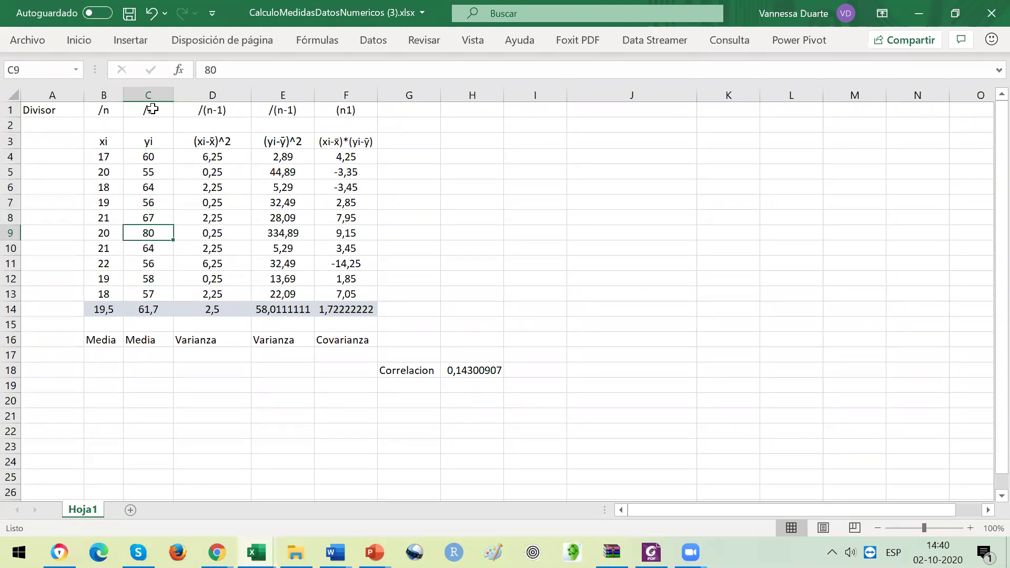
Step: Examine the mean formula in B14, its sum and divisor, and the yi values and mean in column C
left_click(103, 308)
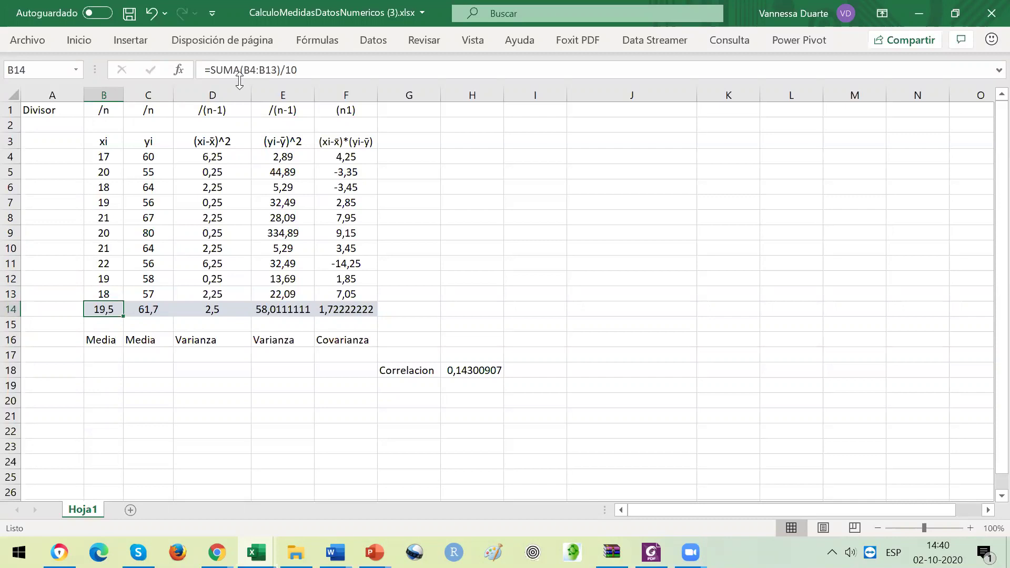
left_click_drag(276, 71, 214, 74)
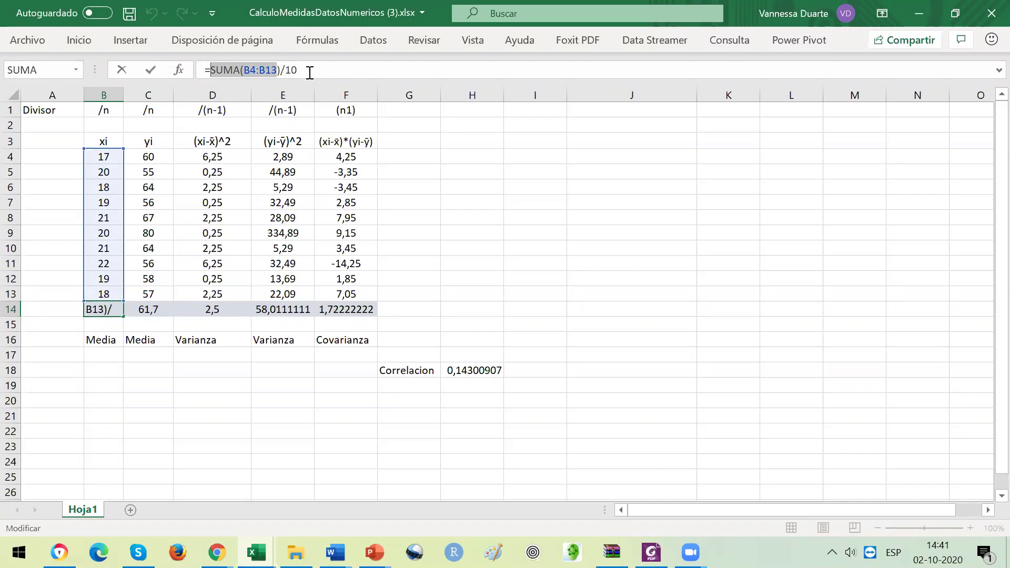
left_click(153, 155)
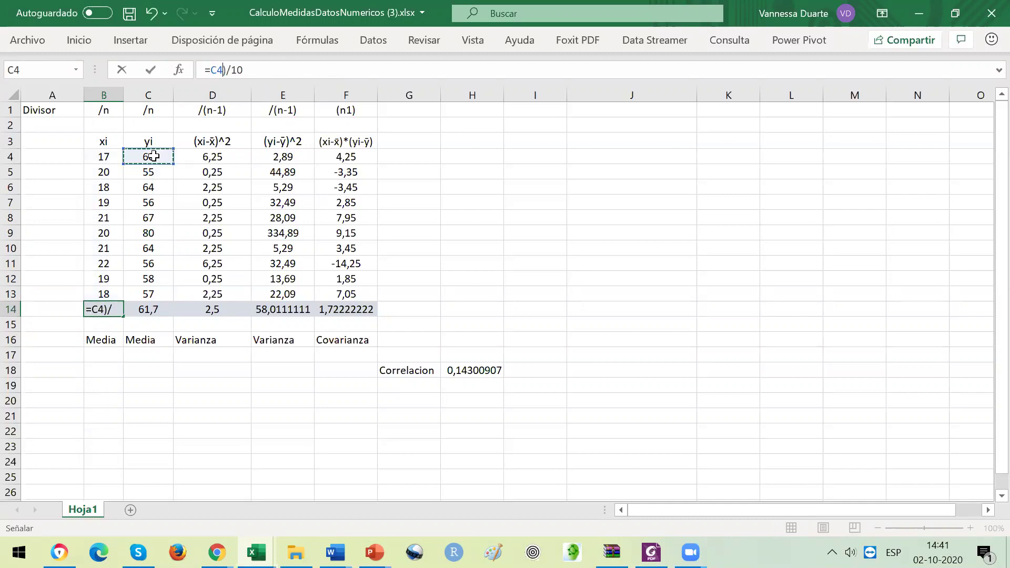
left_click_drag(153, 156, 148, 294)
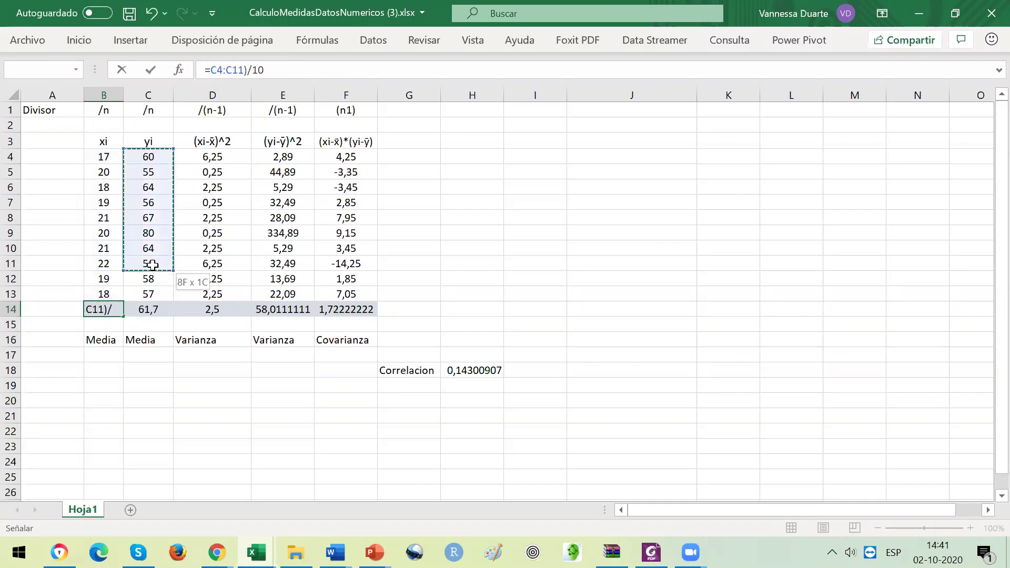
left_click(151, 310)
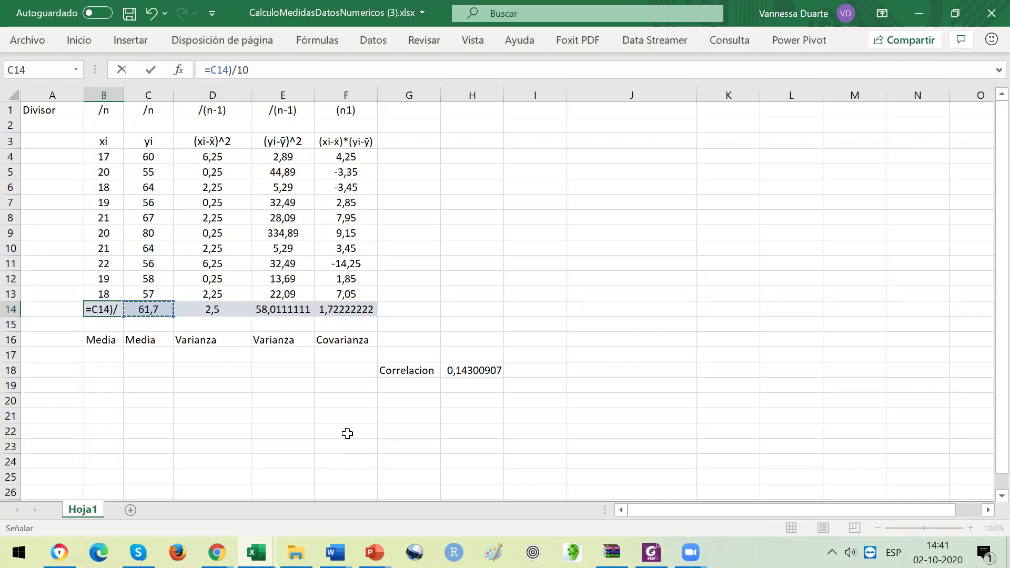
Step: Switch to the PowerPoint presentation 1.3TiposDeVariablesTablasFrecuenciaYCruzadas.pptx
mouse_move(374, 552)
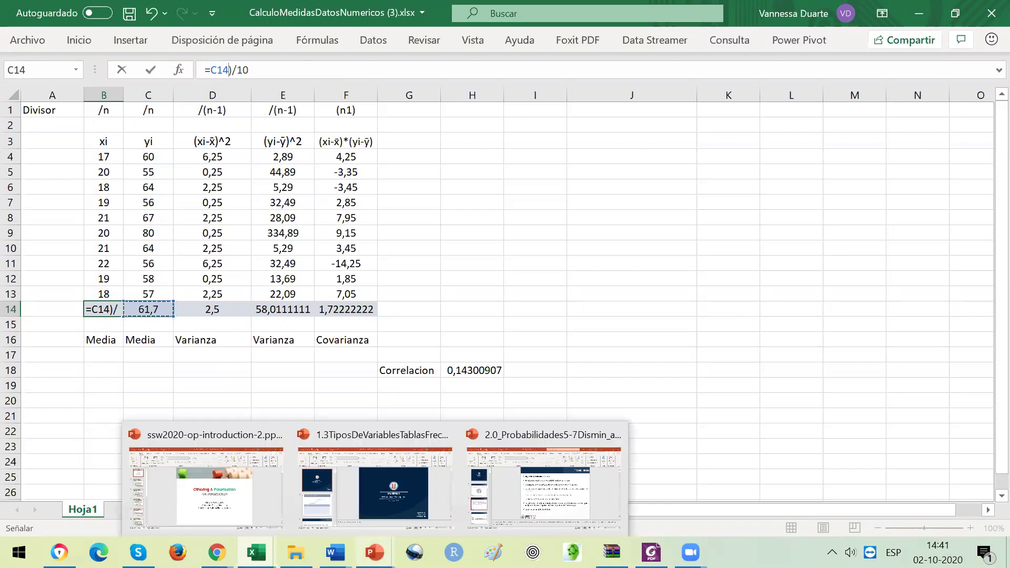
left_click(341, 484)
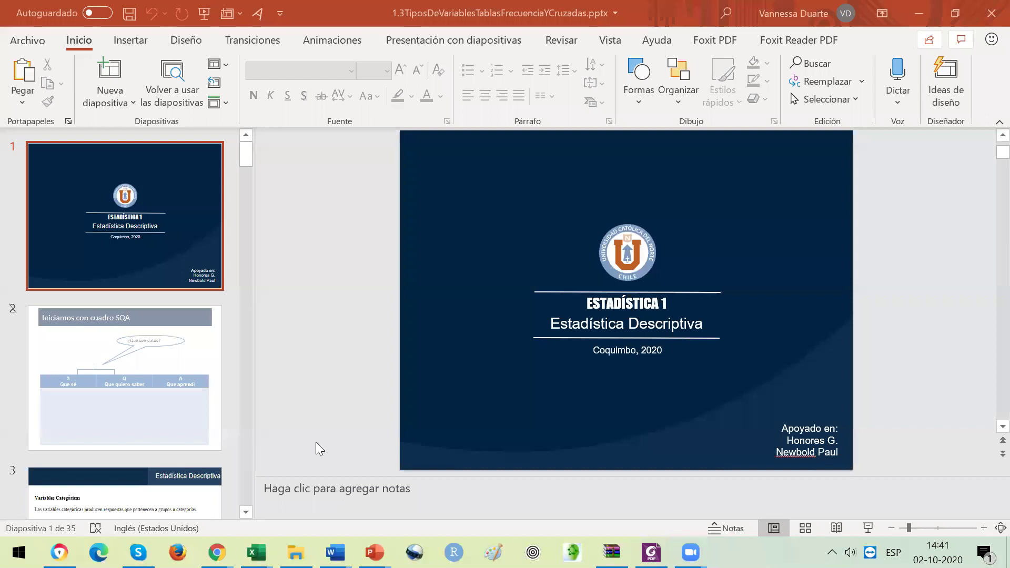
Step: Look through slides 2 to 35 of the presentation, covering data types, charts, cross tables and frequency tables
left_click(102, 348)
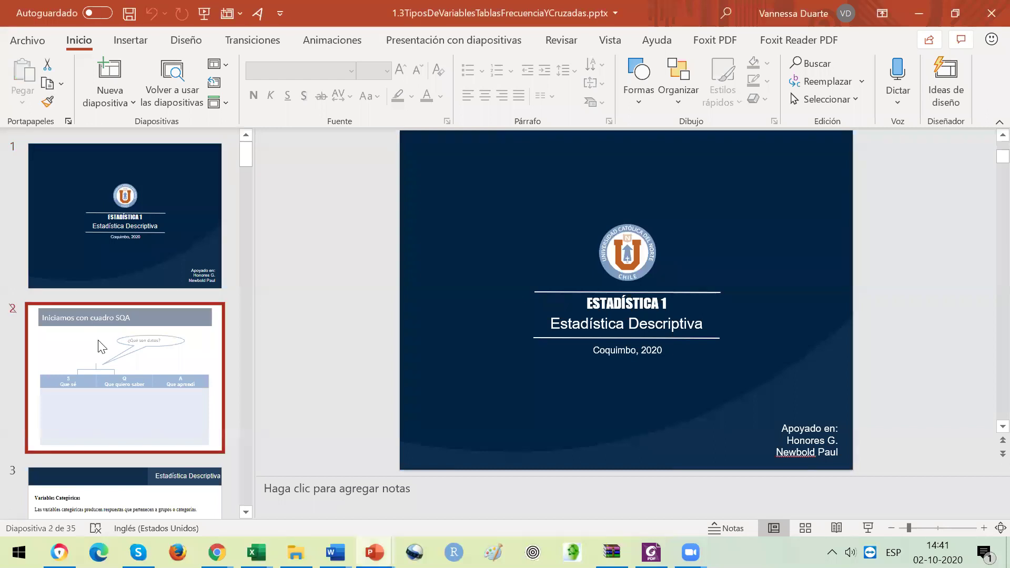
key("Down")
key("Down")
key("Down")
key("Down")
key("Down")
key("Down")
key("Down")
key("Down")
key("Down")
key("Down")
key("Down")
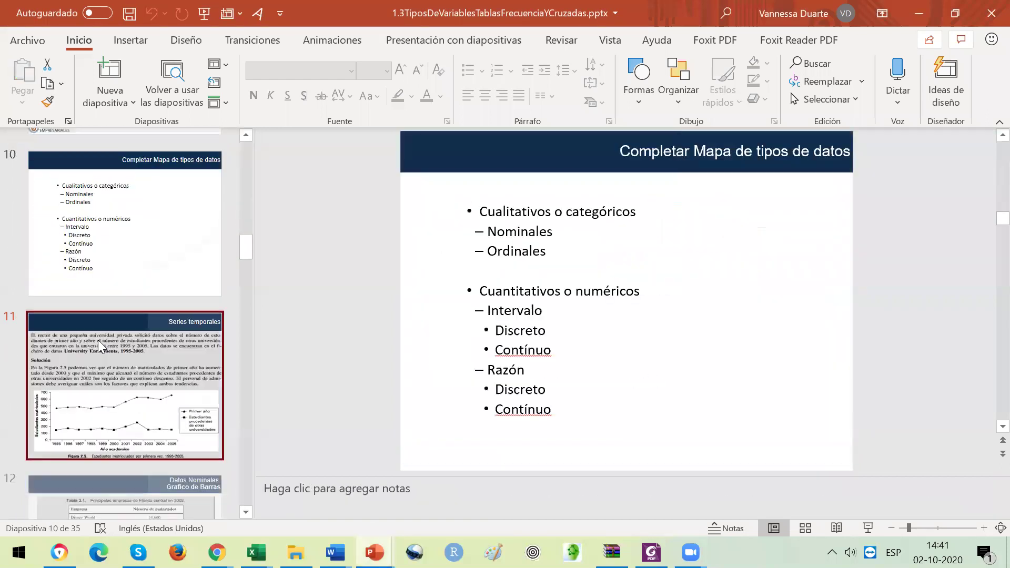
key("Down")
key("Down")
key("Down")
key("Down")
key("Down")
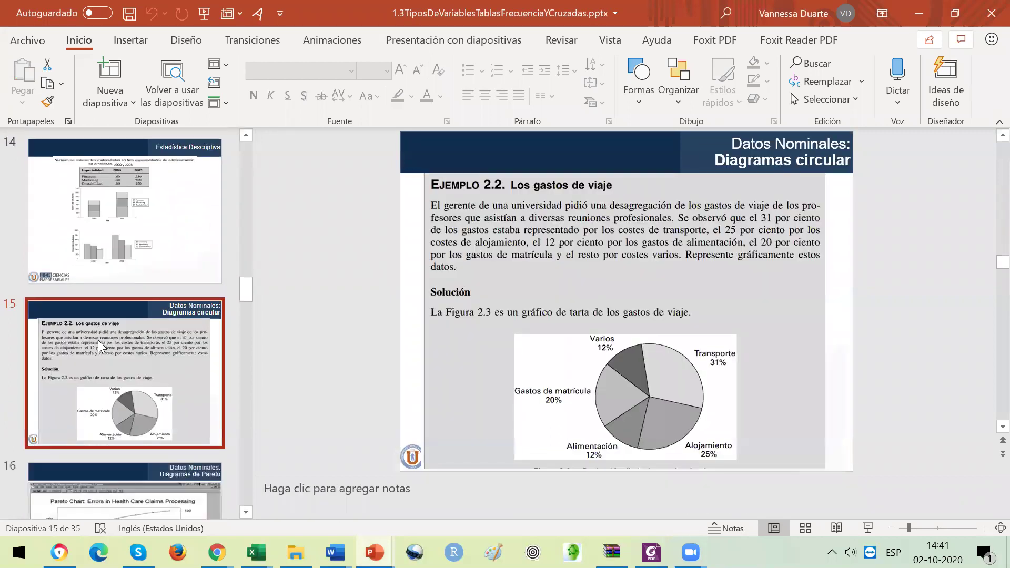
key("Down")
key("Down")
key("Down")
key("Down")
key("Down")
key("Down")
key("Down")
key("Down")
key("Down")
key("Down")
key("Down")
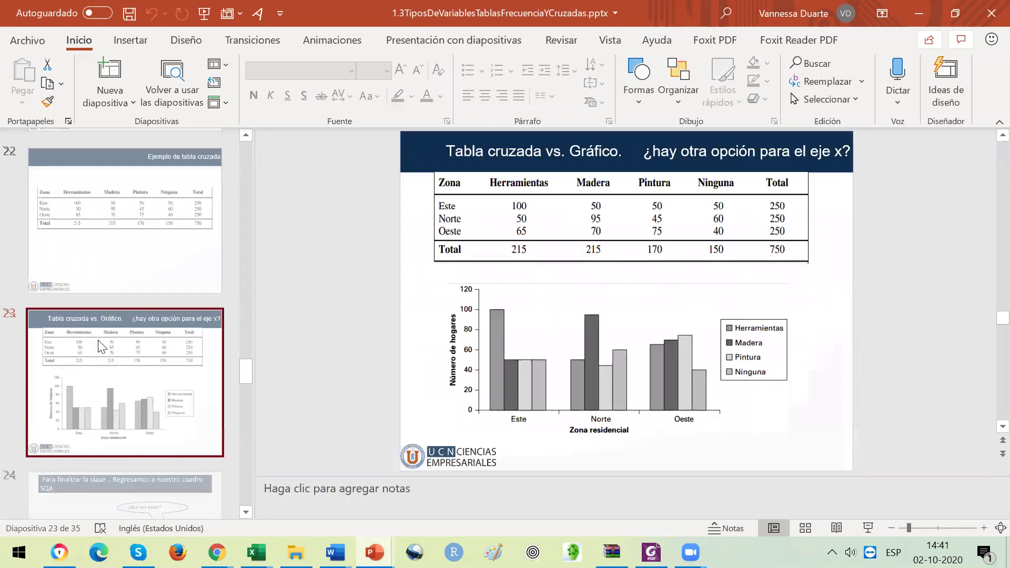
key("Down")
key("Down")
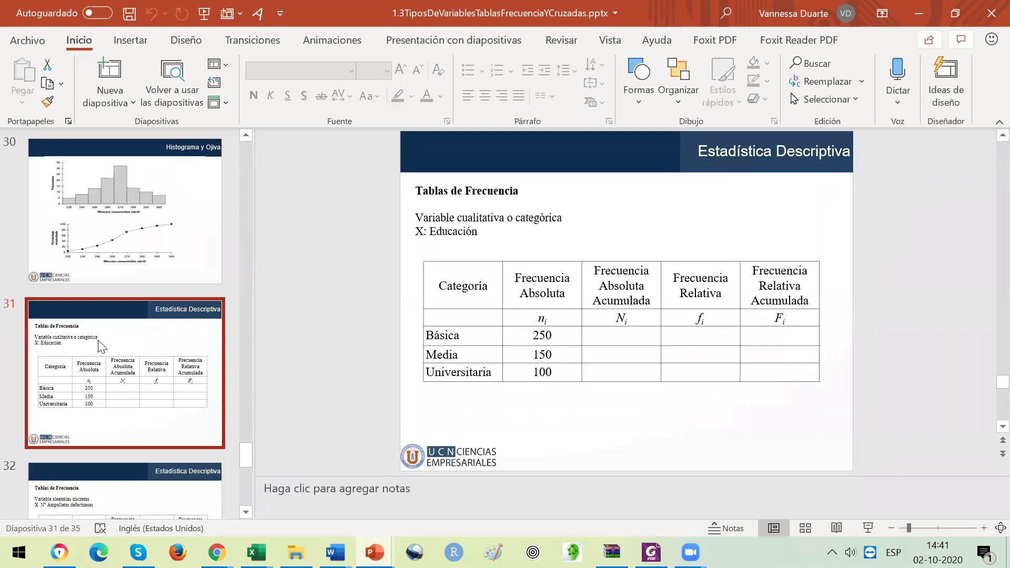
key("Down")
key("Down")
key("Down")
key("Down")
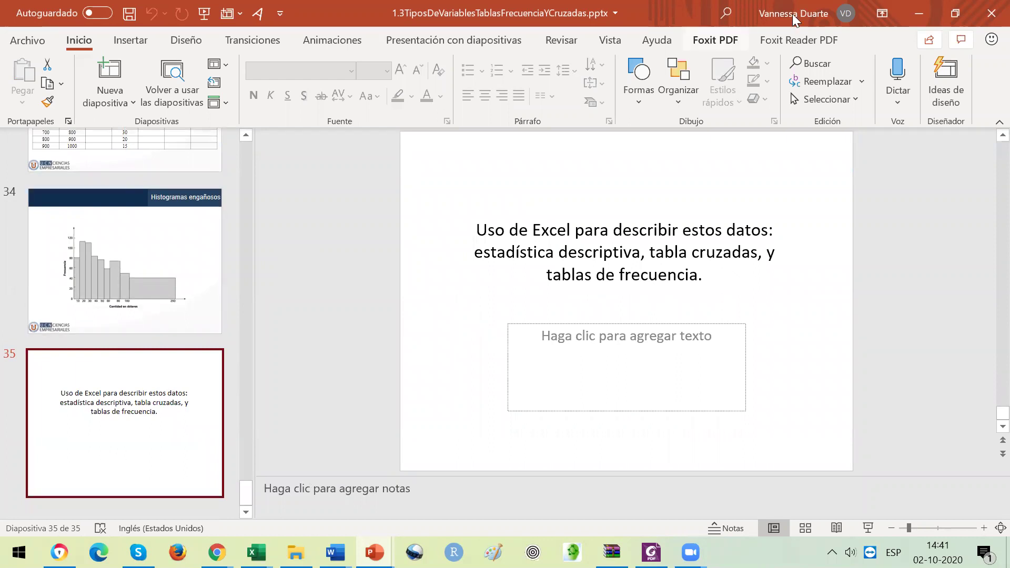
Step: Open the recent presentation 1.4MedidasEstadisticasoCentralesYDispersionAndBivariante.pptx
left_click(920, 17)
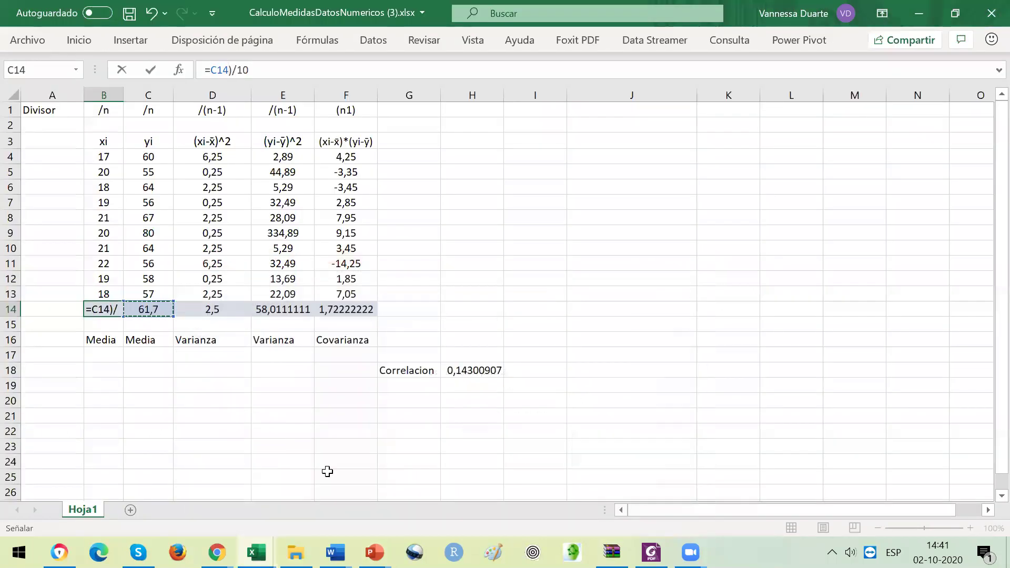
left_click(374, 553)
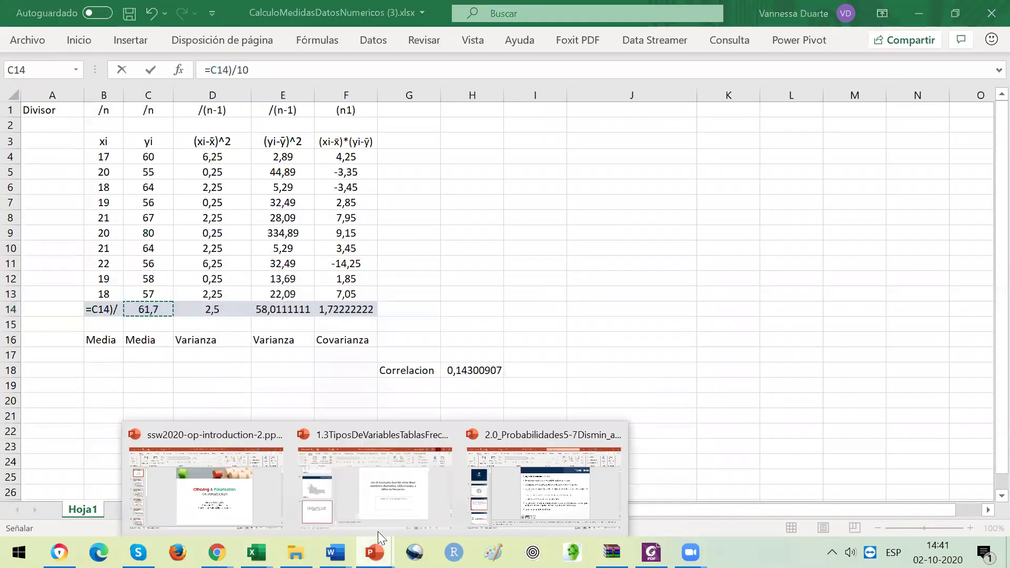
left_click(382, 497)
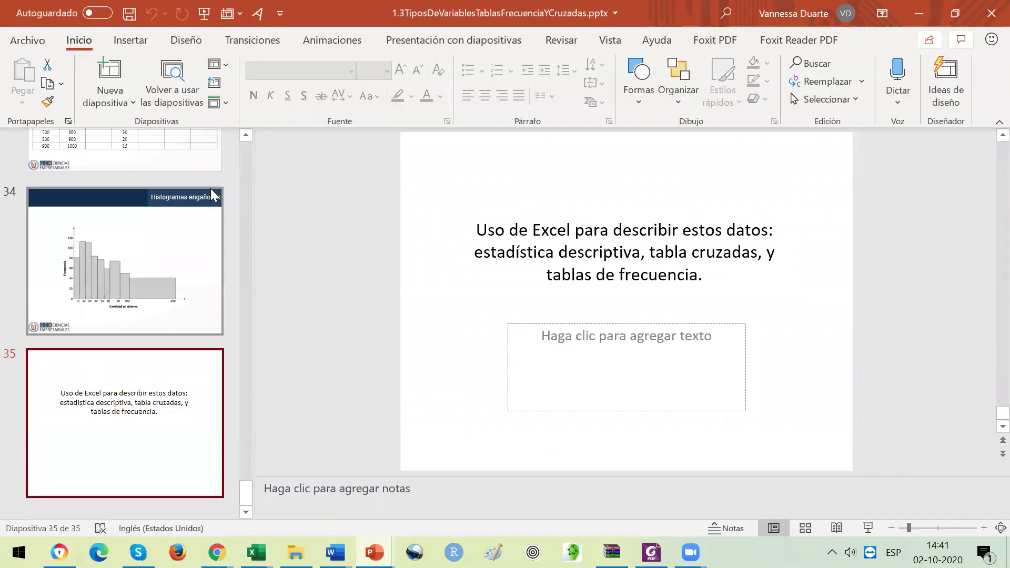
left_click(27, 38)
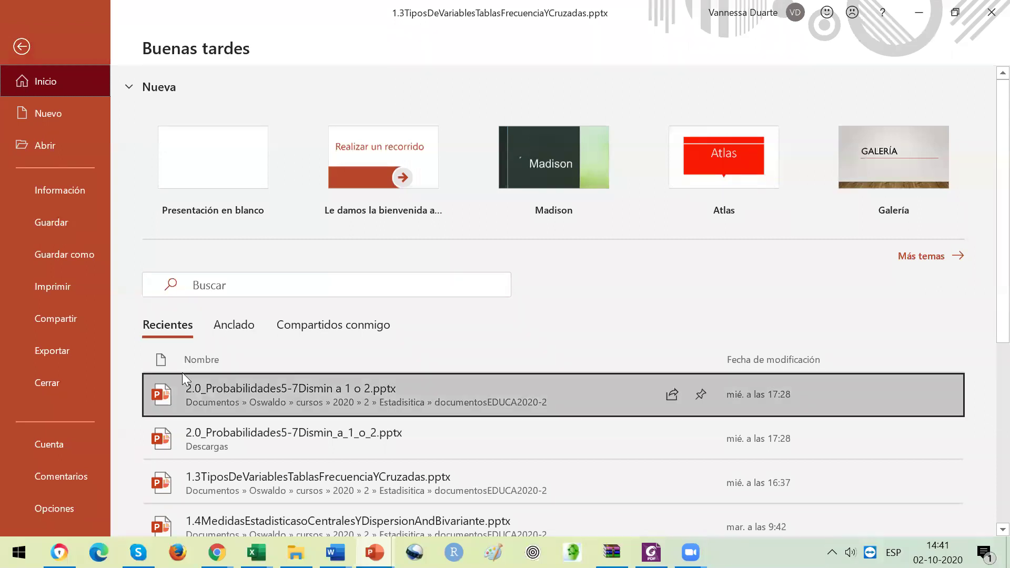
left_click(250, 521)
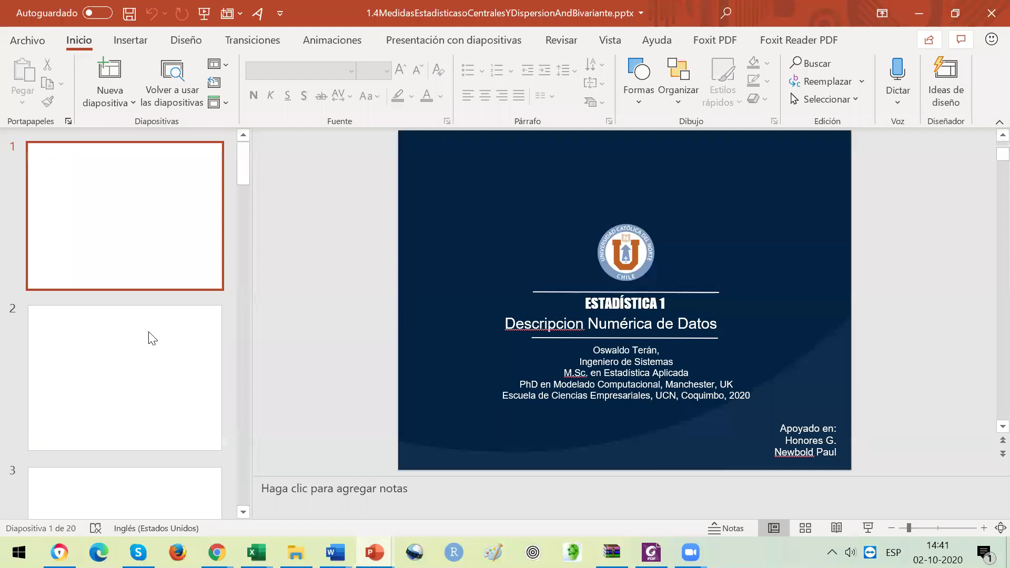
Step: Look through slides 2 to 14 of the numerical data description presentation, up to the grouped-data mean and variance formulas
left_click(139, 338)
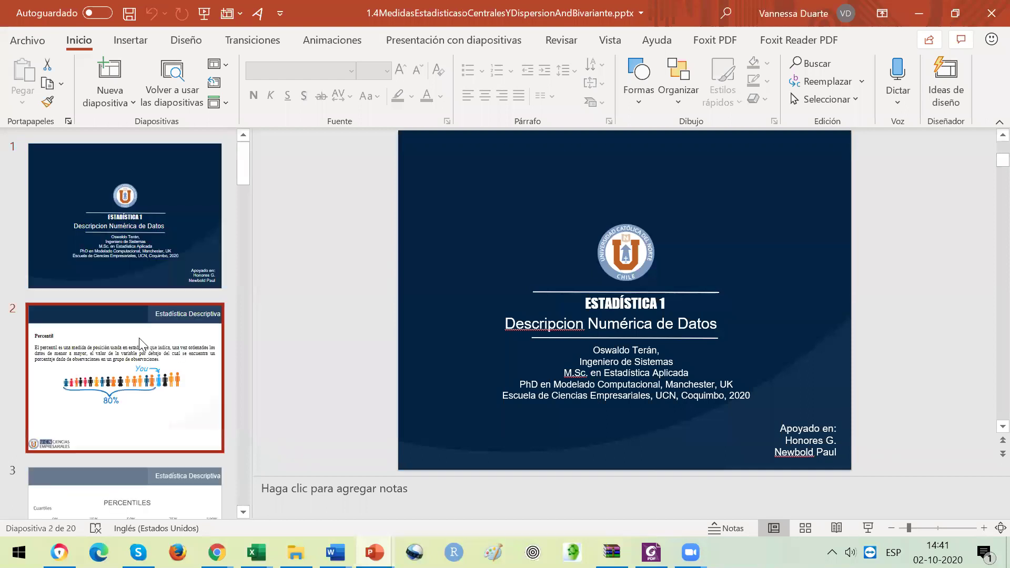
key("Down")
key("Down")
key("Down")
key("Down")
key("Down")
key("Down")
key("Down")
key("Down")
key("Down")
key("Down")
key("Down")
key("Down")
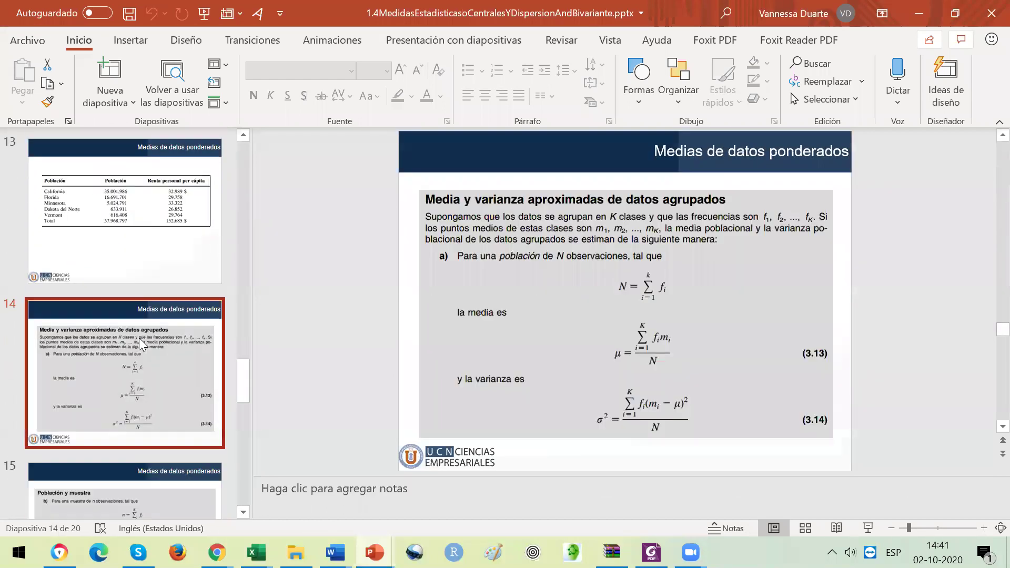
Step: Go back to slide 6 and examine the population and sample formulas for the arithmetic mean
key("Up")
key("Up")
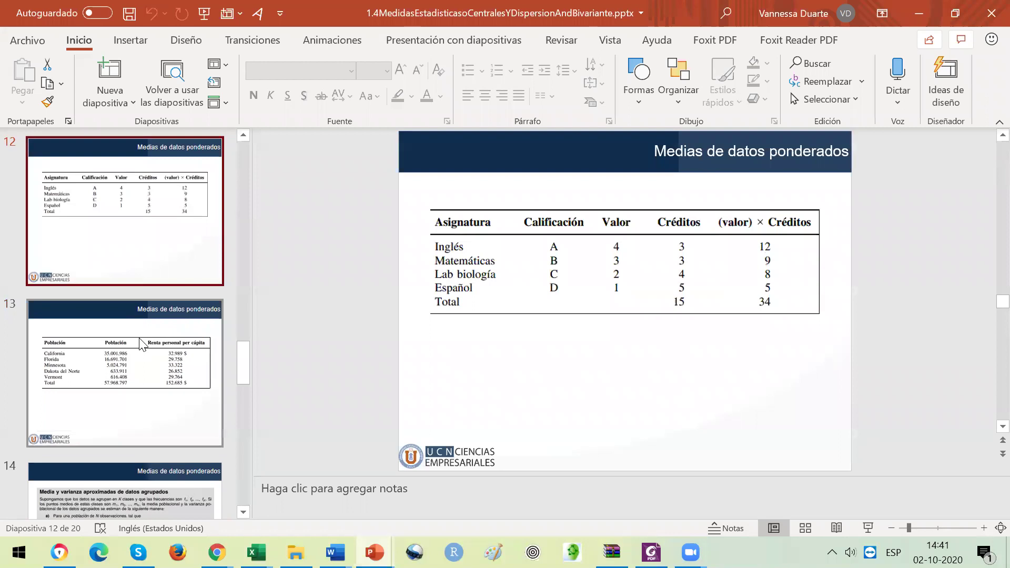
key("Up")
key("Up")
key("Up")
key("Up")
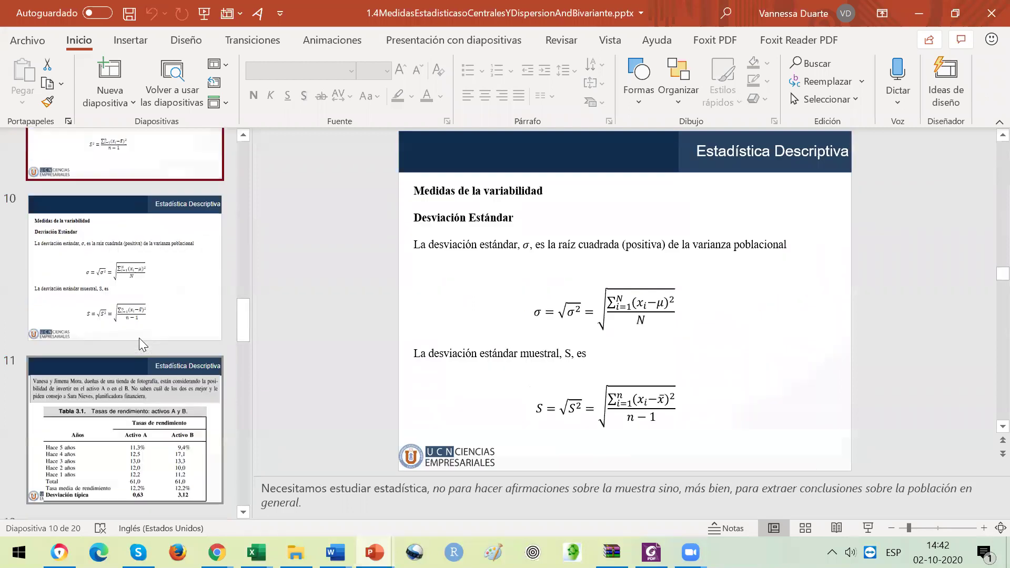
key("Up")
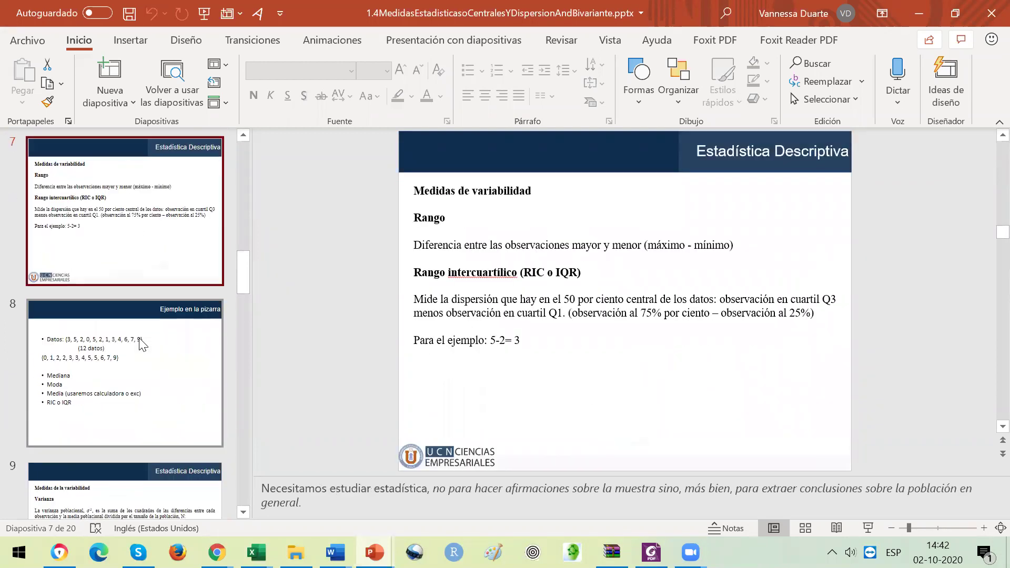
key("Up")
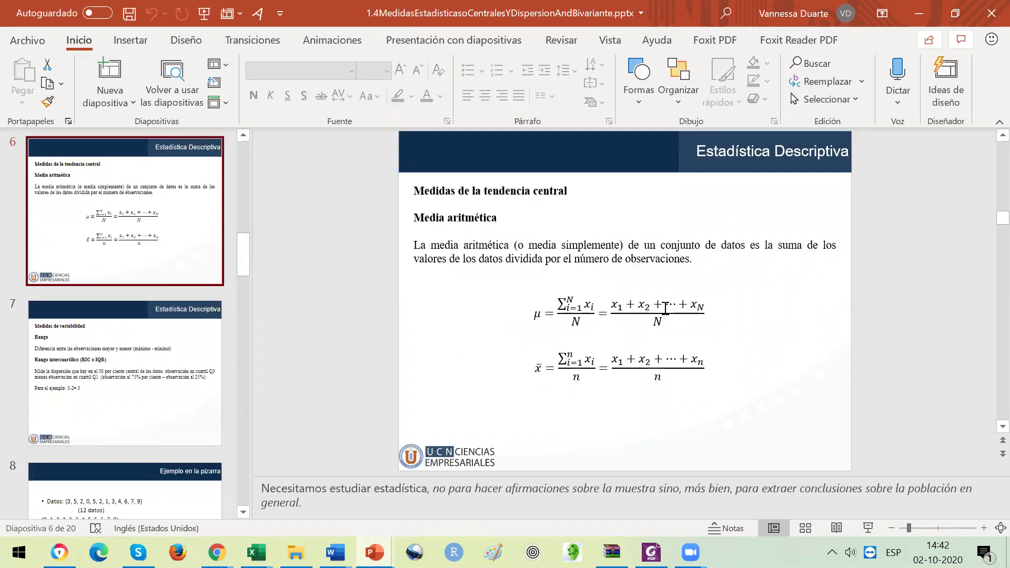
Step: Examine the sample variance formula on slide 9, highlighting its difference term and the whole fraction divided by n − 1
key("Down")
key("Down")
key("Down")
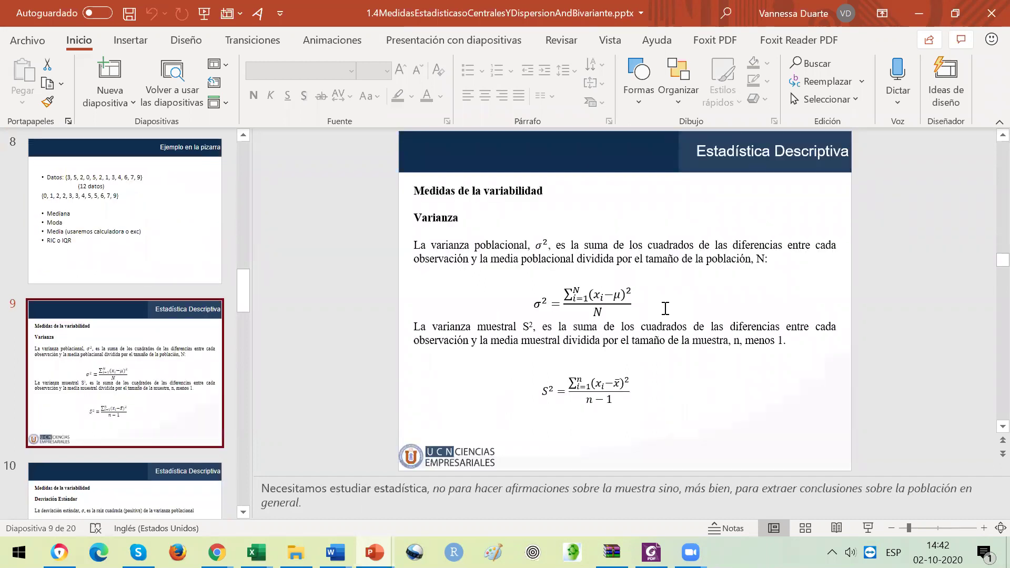
left_click(600, 386)
left_click_drag(600, 386, 622, 386)
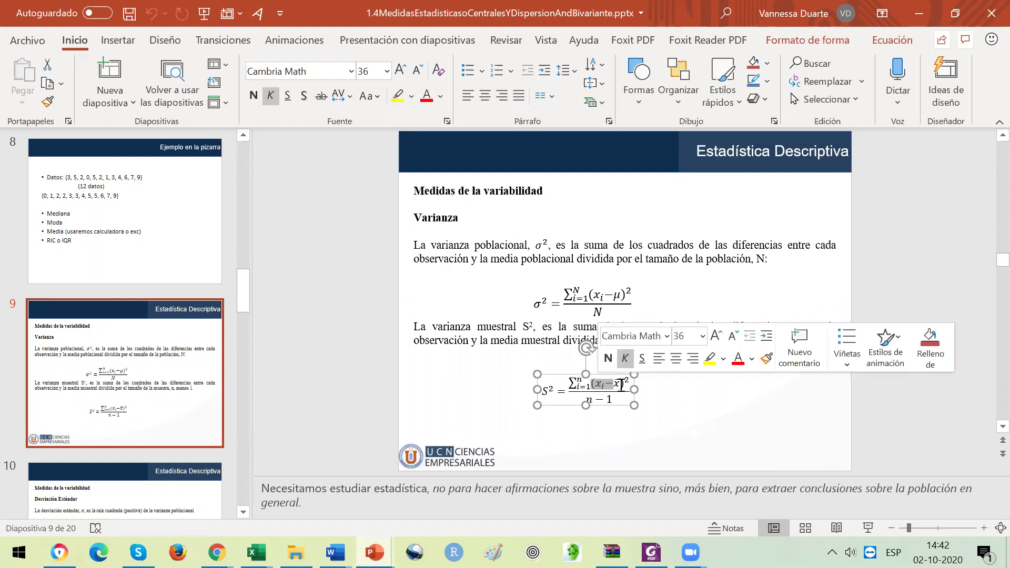
left_click(616, 383)
left_click_drag(617, 387, 578, 405)
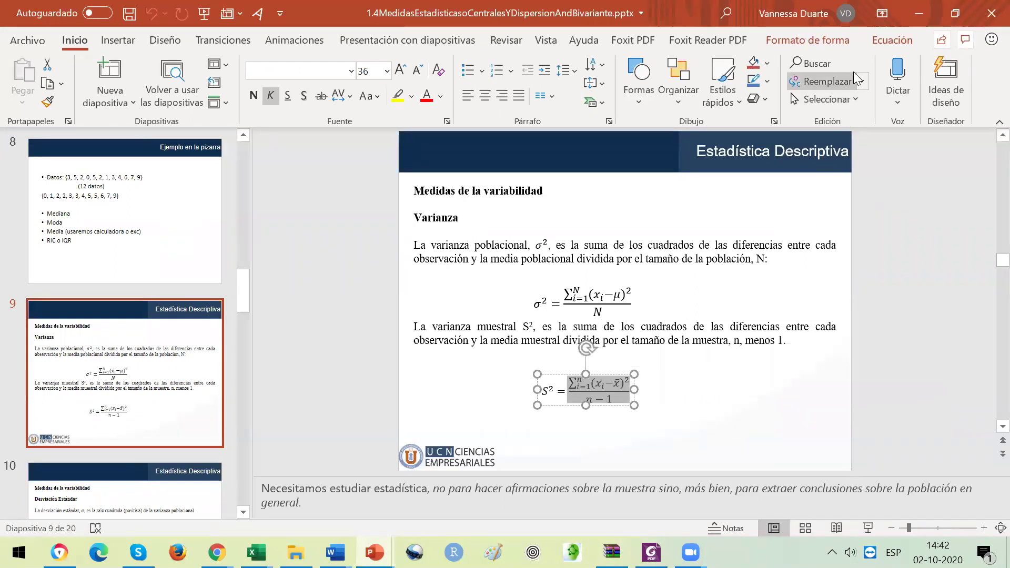
Step: Switch to the Excel workbook CalculoMedidasDatosNumericos (3).xlsx
left_click(914, 19)
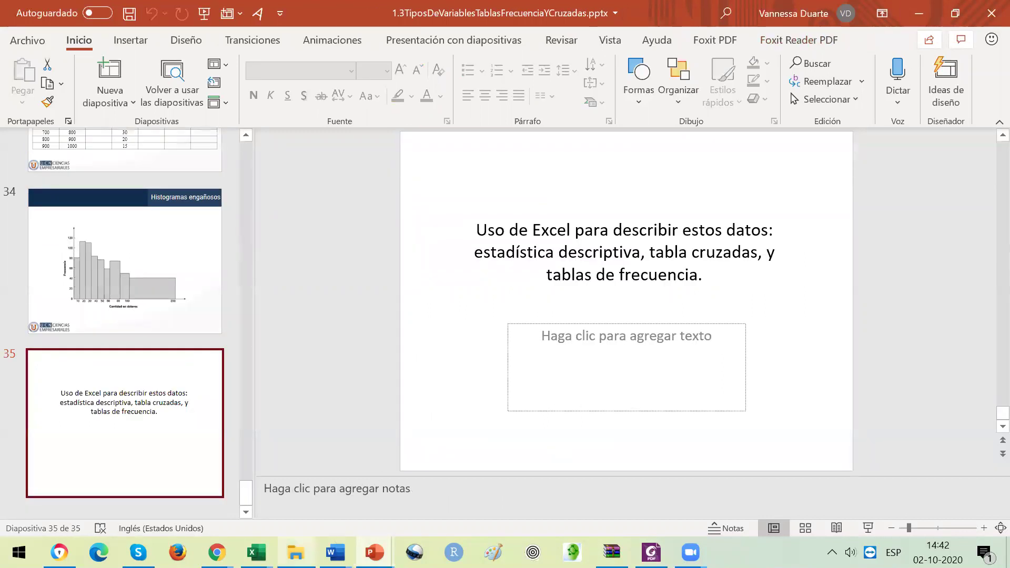
mouse_move(256, 552)
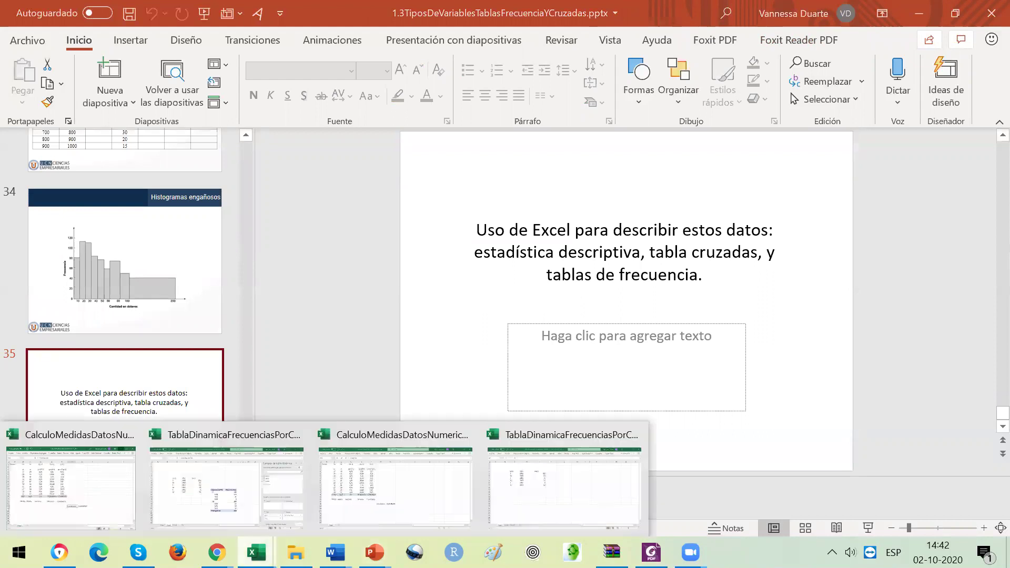
left_click(363, 490)
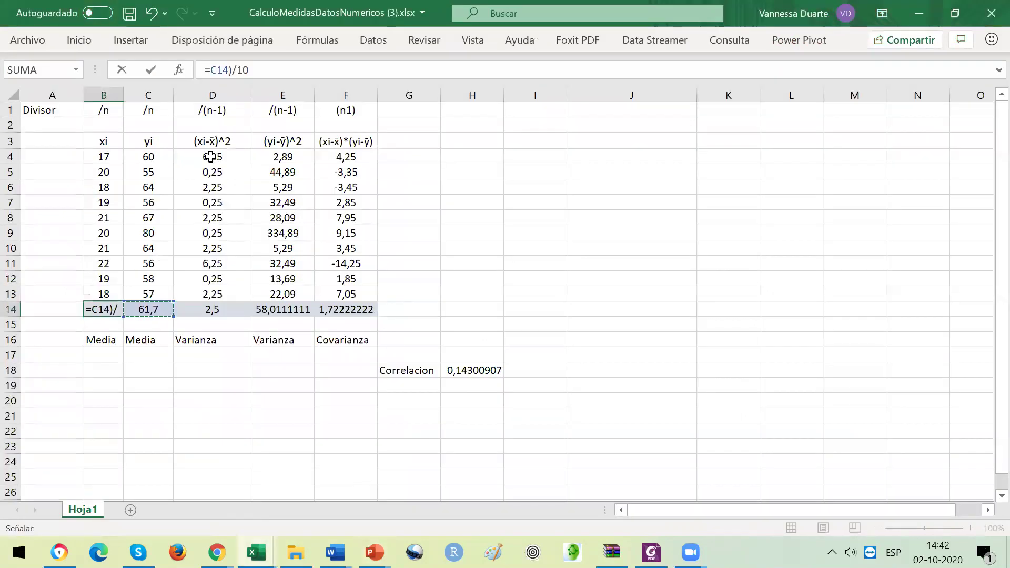
Step: Examine the squared deviations in D4:D13, their header in D3, the Varianza label in D16 and the first xi value in B4
left_click_drag(211, 157, 211, 293)
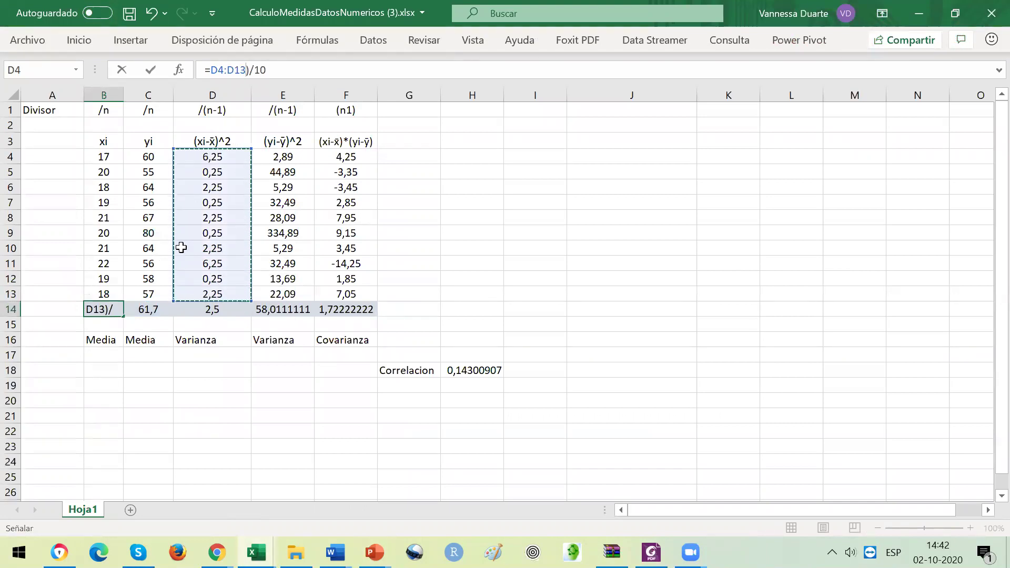
left_click(199, 352)
left_click(199, 340)
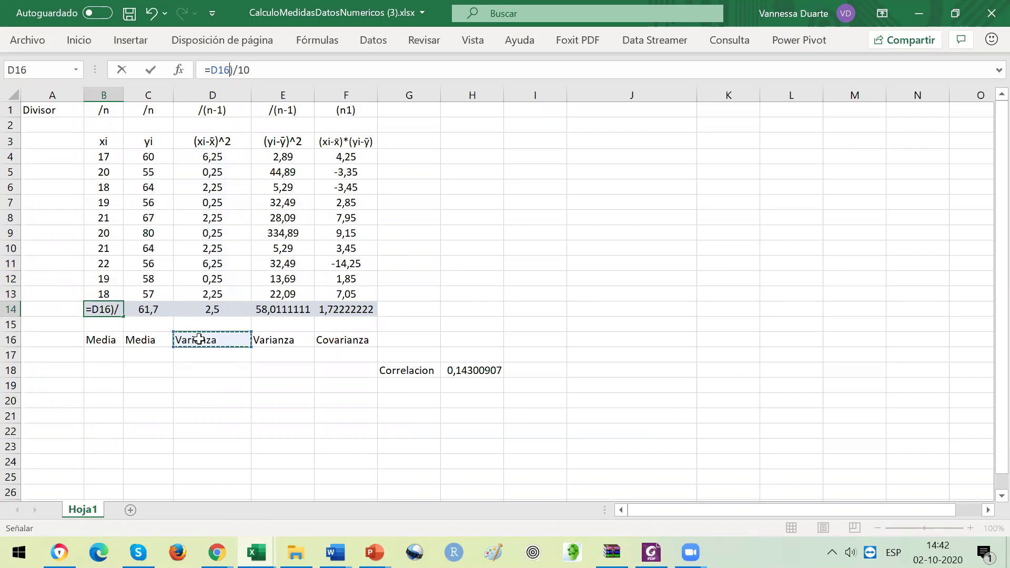
left_click(202, 142)
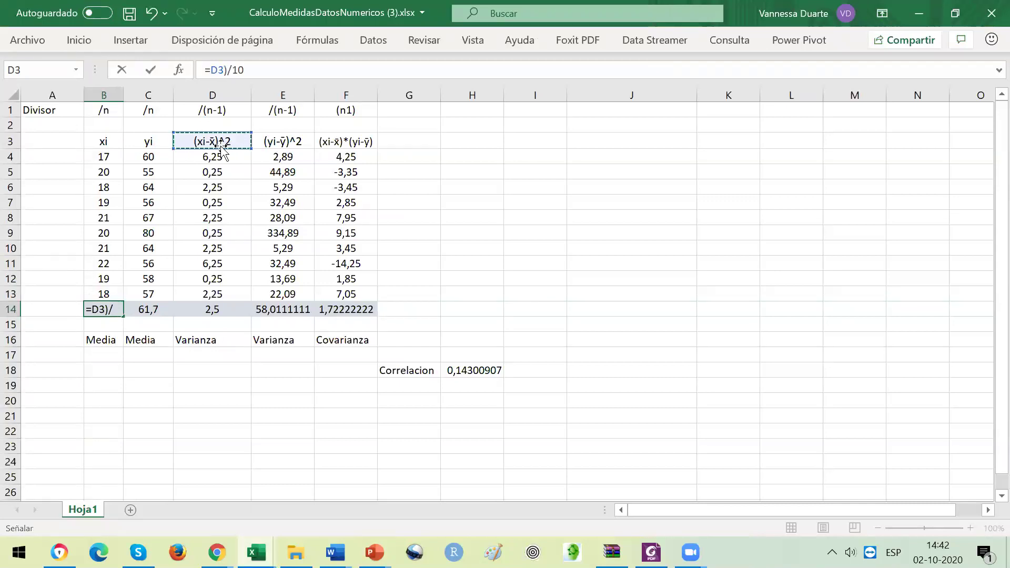
left_click(107, 156)
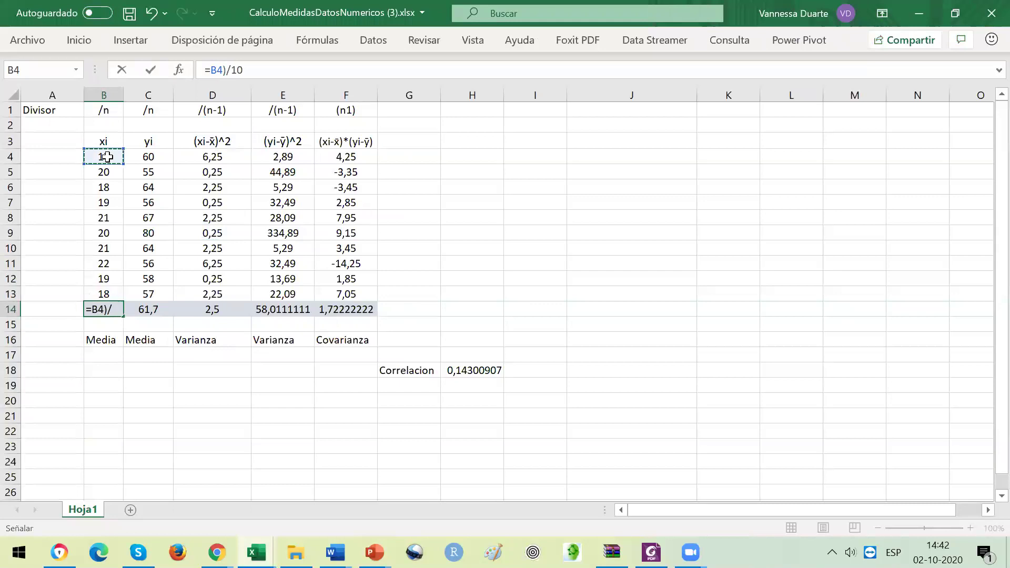
left_click(208, 142)
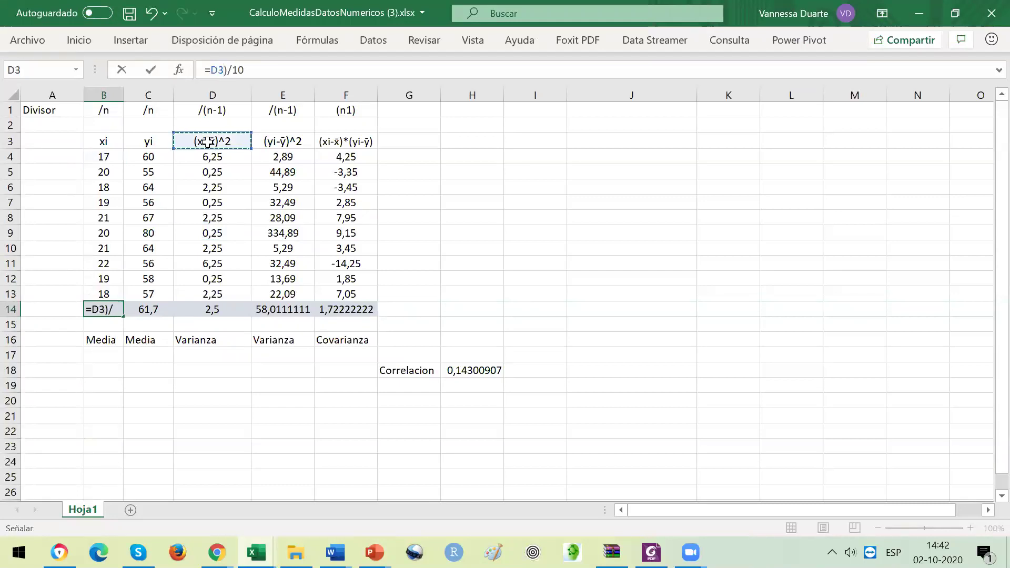
left_click(103, 158)
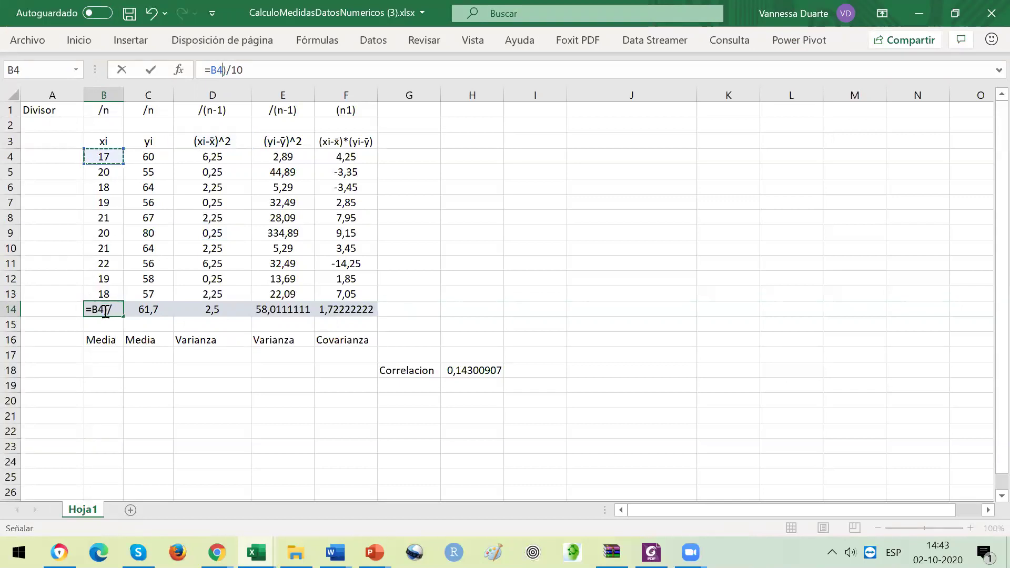
Step: Discard the pending edit of the mean formula in B14 and select the (xi-x̄)^2 header in D3
left_click(48, 321)
key("F2")
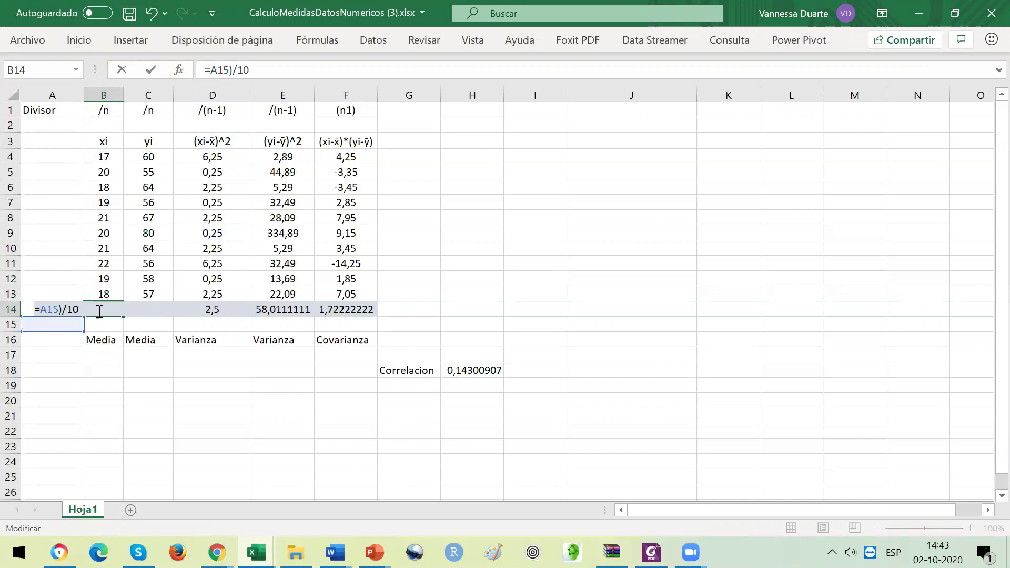
key("Escape")
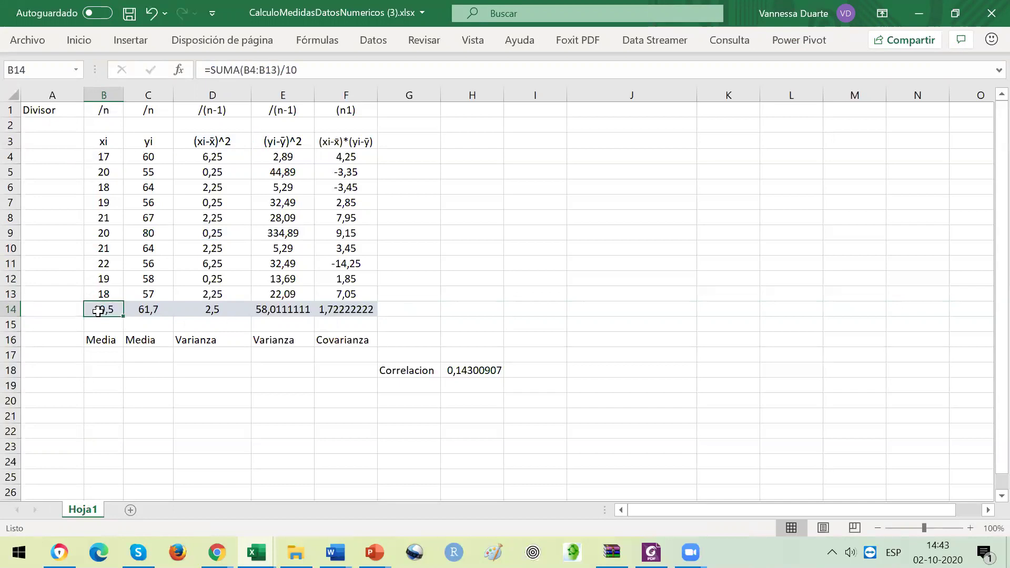
left_click(207, 142)
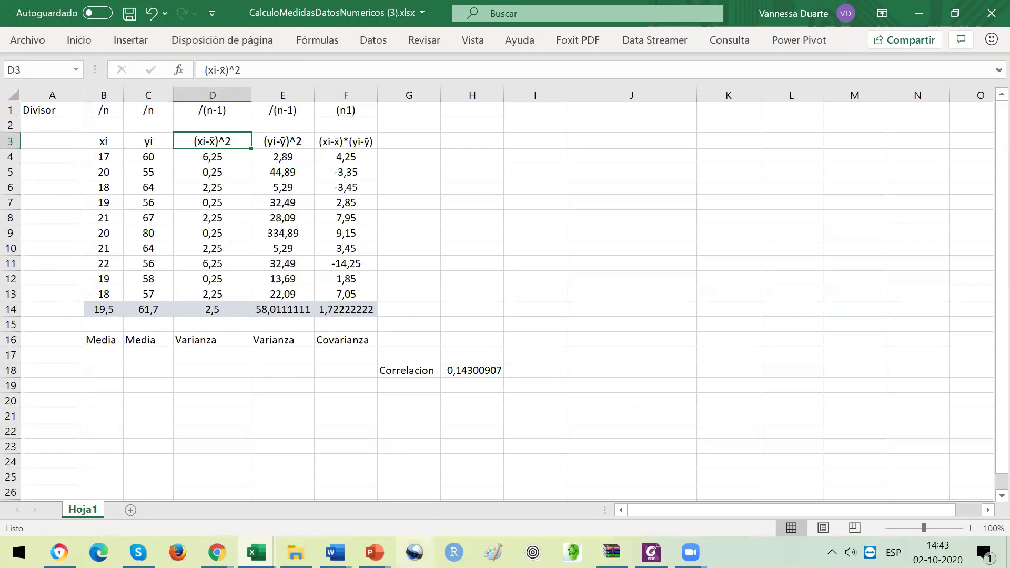
Step: Switch to the 1.4MedidasEstadisticaso presentation in PowerPoint and highlight the difference term of the sample variance formula on slide 9
mouse_move(375, 552)
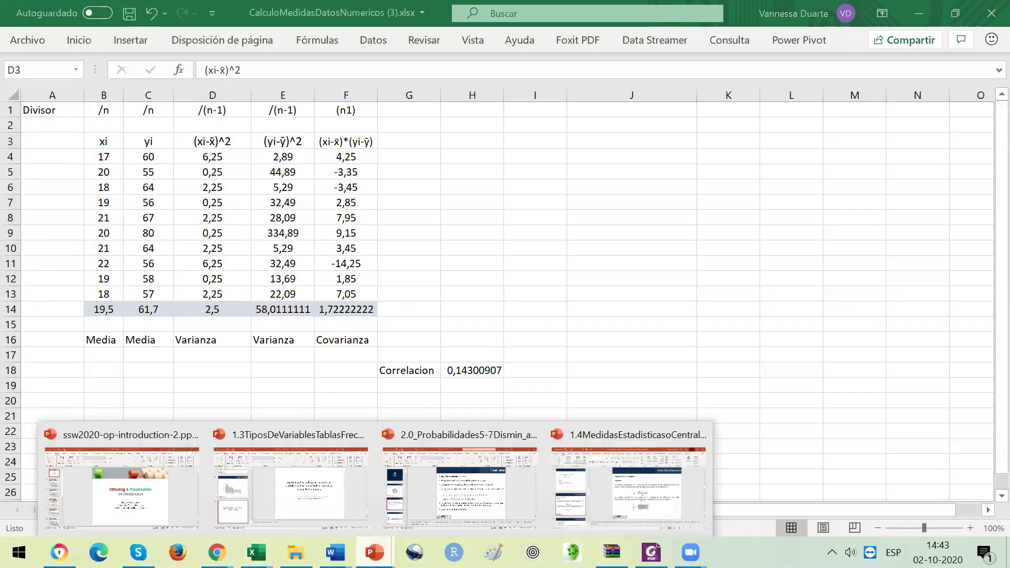
left_click(567, 486)
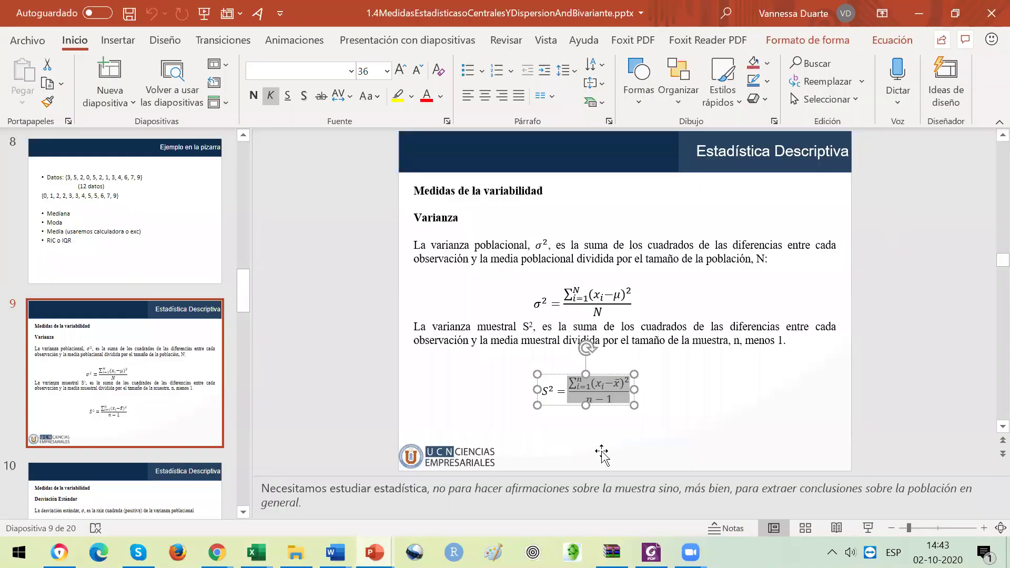
left_click(595, 383)
left_click_drag(599, 383, 625, 382)
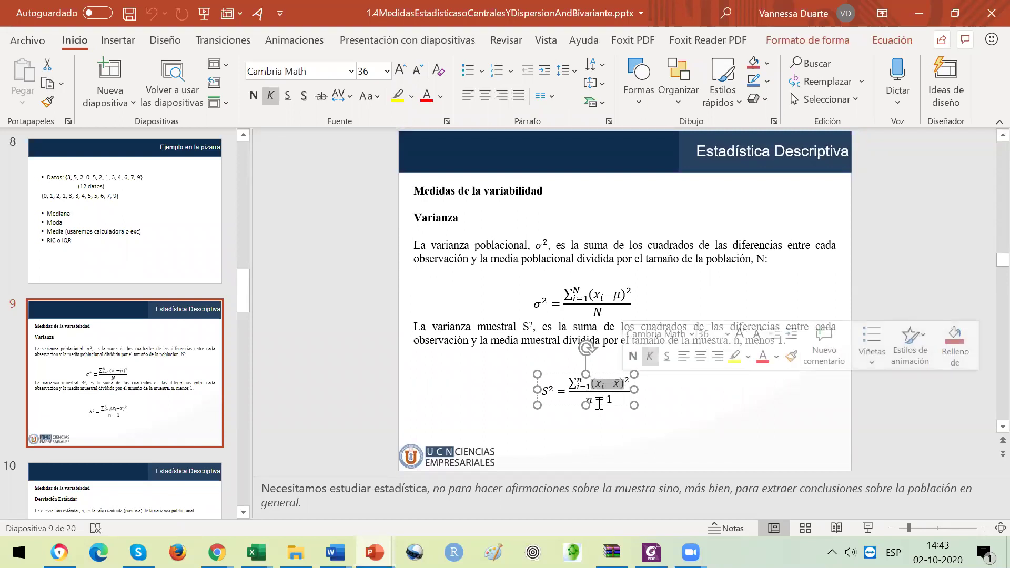
Step: Return to the Excel workbook and examine the POTENCIA formula in D4, highlighting its function name, B4-$B$14 difference, $B$14 reference and exponent 2
left_click(919, 14)
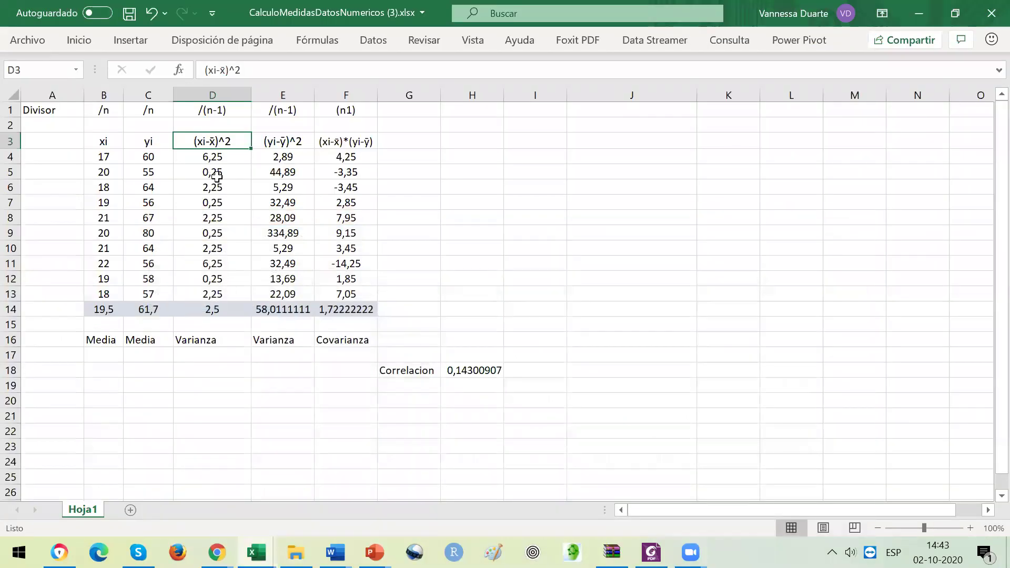
left_click(217, 170)
left_click(210, 160)
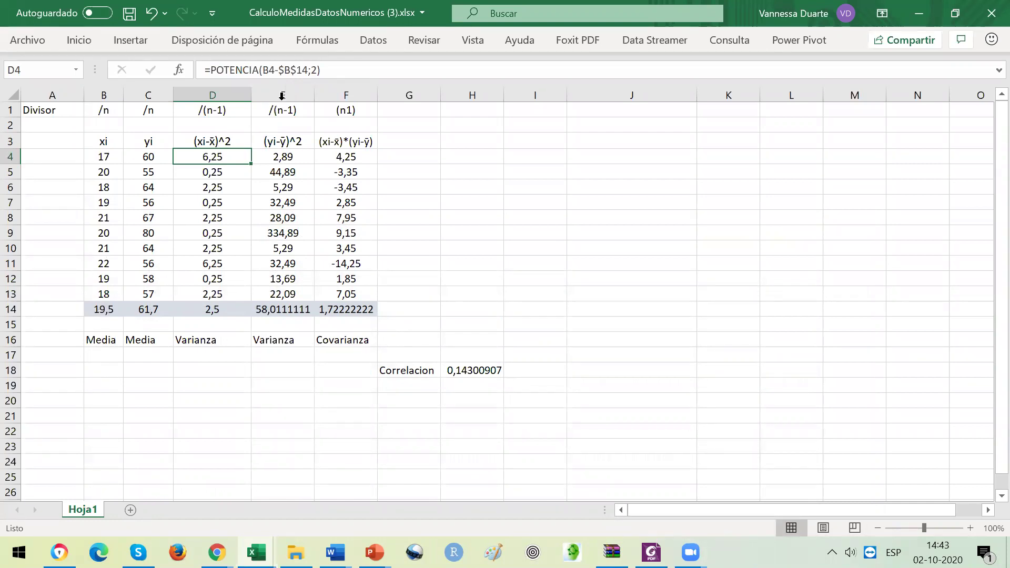
left_click_drag(303, 74, 264, 72)
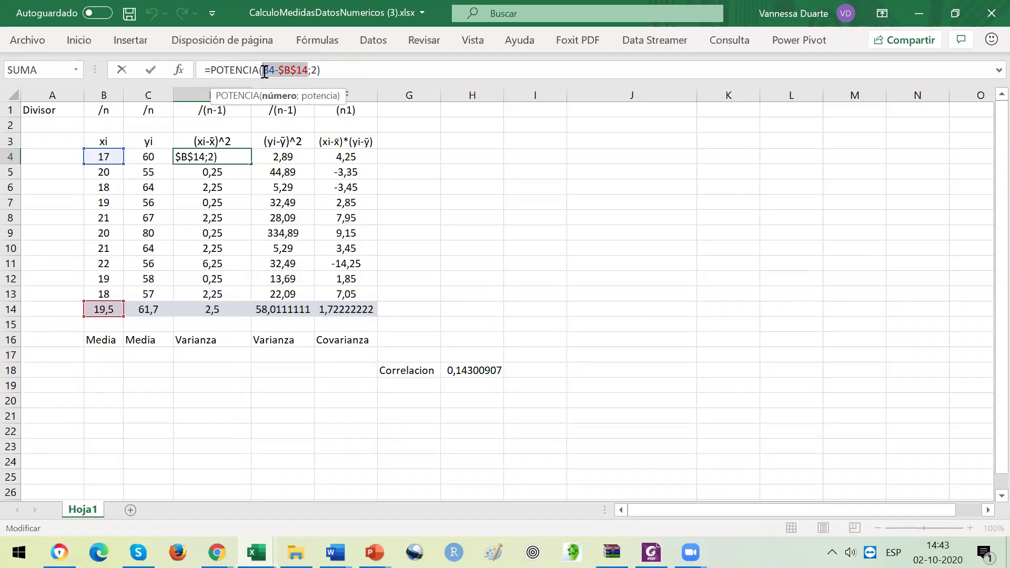
left_click(318, 69)
double_click(313, 70)
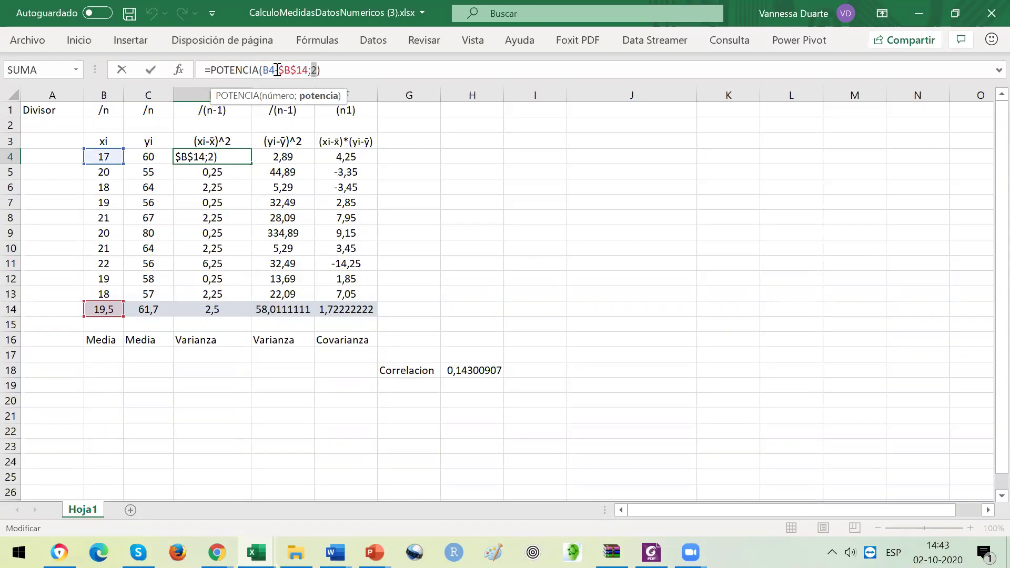
left_click_drag(260, 70, 210, 72)
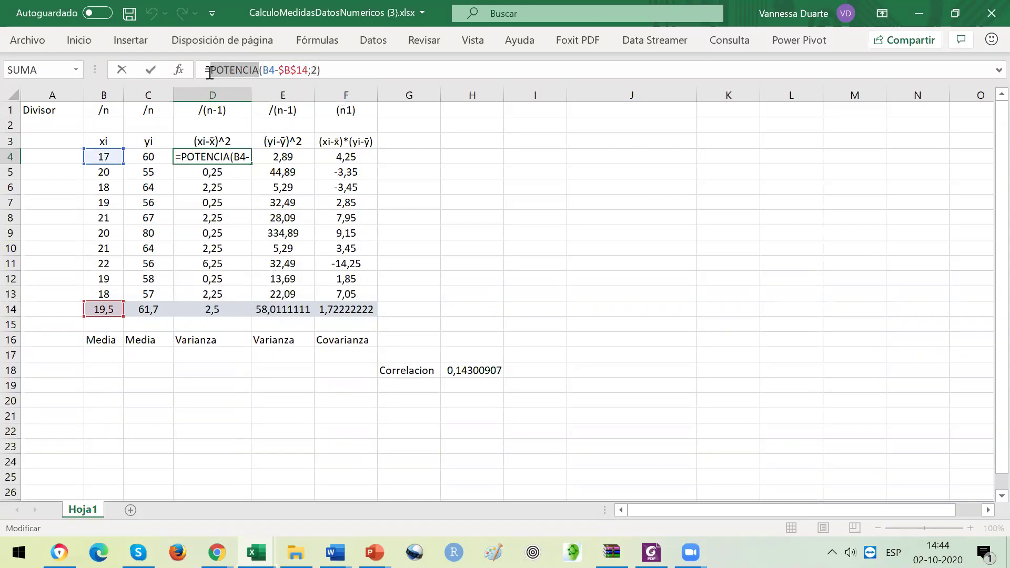
left_click(285, 70)
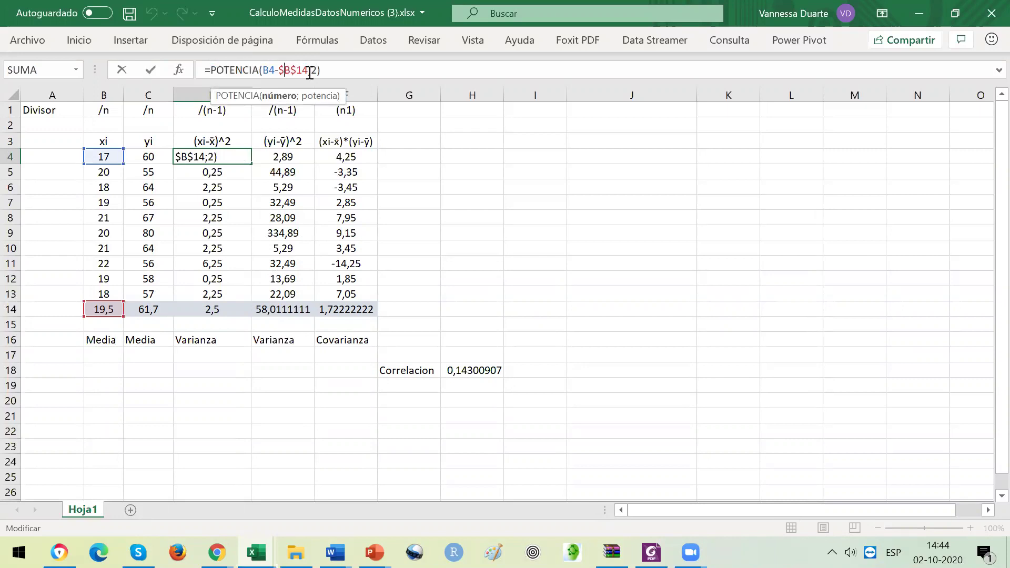
left_click_drag(310, 71, 277, 73)
left_click(316, 72)
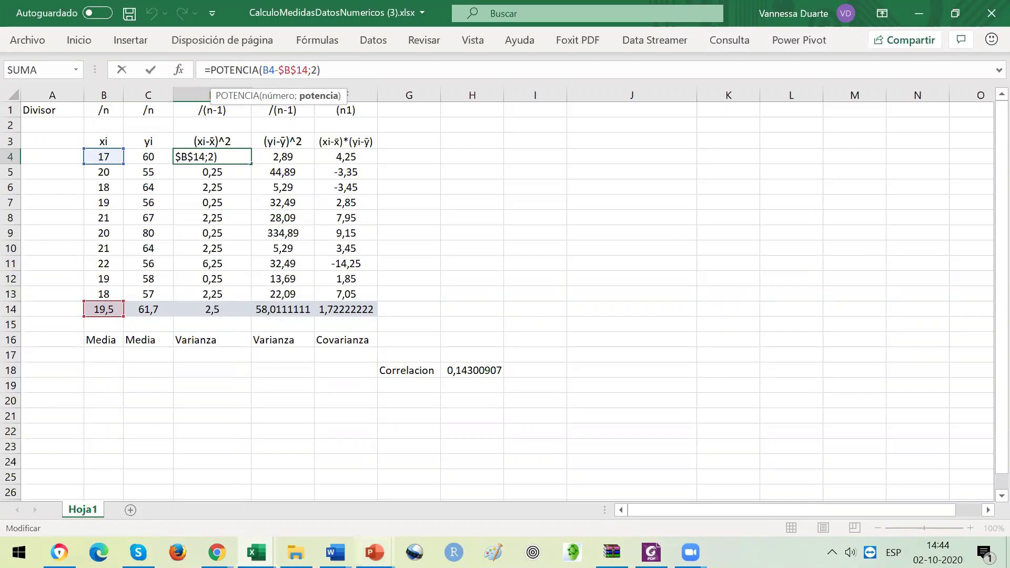
Step: Switch to the 1.4MedidasEstadisticaso presentation in PowerPoint and highlight the squared difference term of the sample variance formula on slide 9
left_click(375, 553)
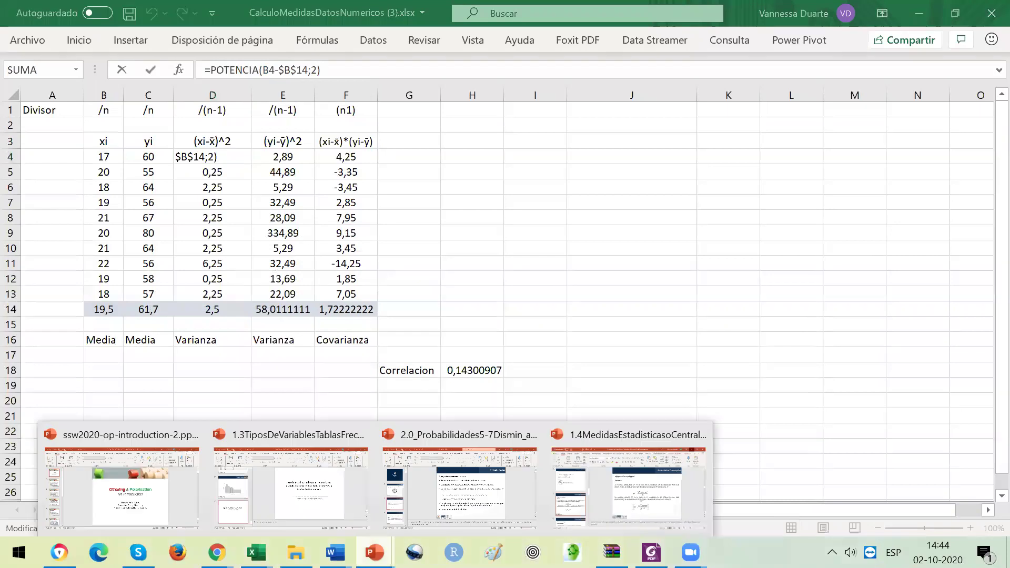
left_click(642, 489)
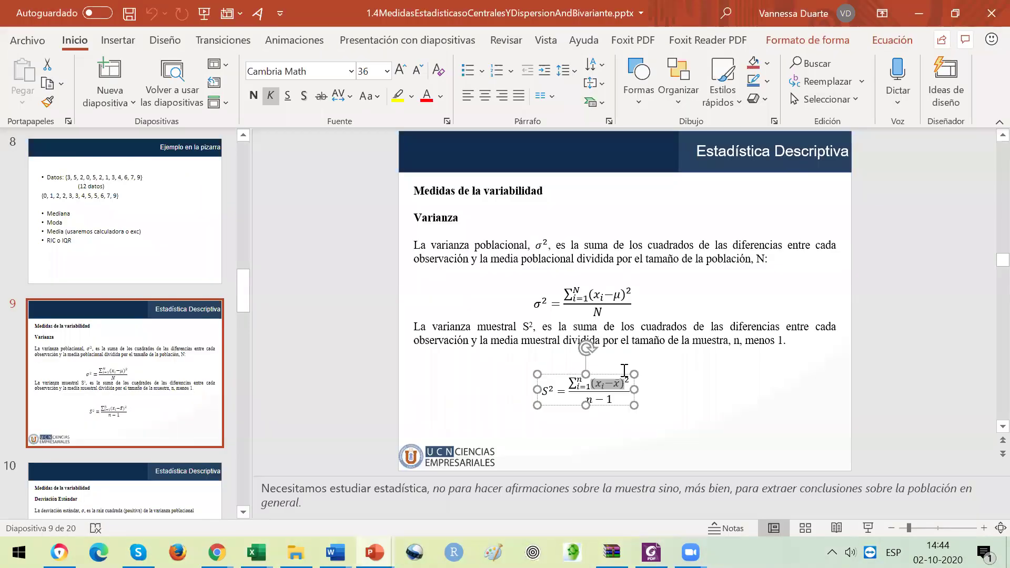
left_click(620, 385)
left_click_drag(621, 385, 601, 384)
Step: Return to the Excel workbook, leave the D4 formula, and examine D9, the variance formula in D14 and its Varianza label in D16
left_click(916, 20)
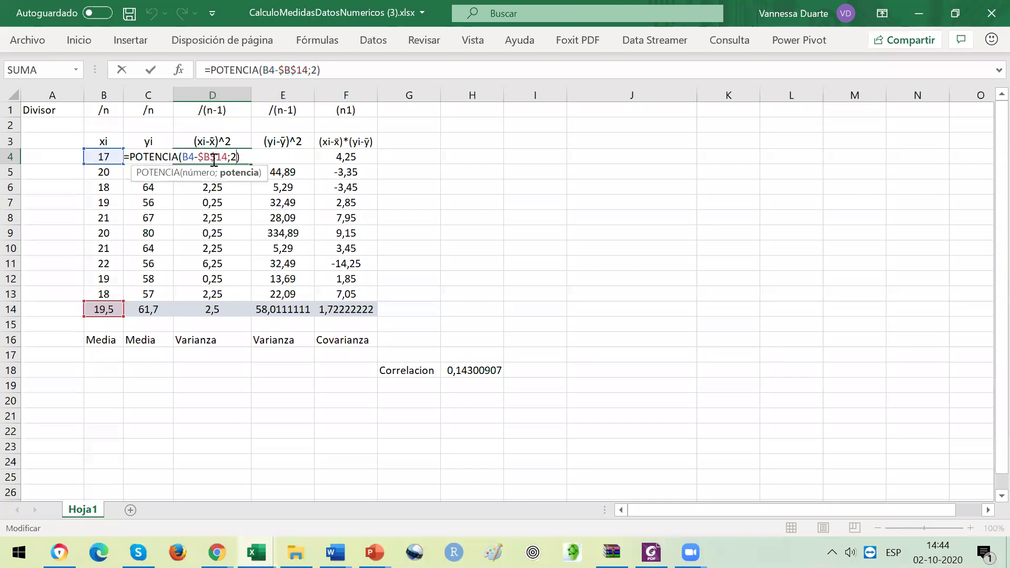
left_click(244, 227)
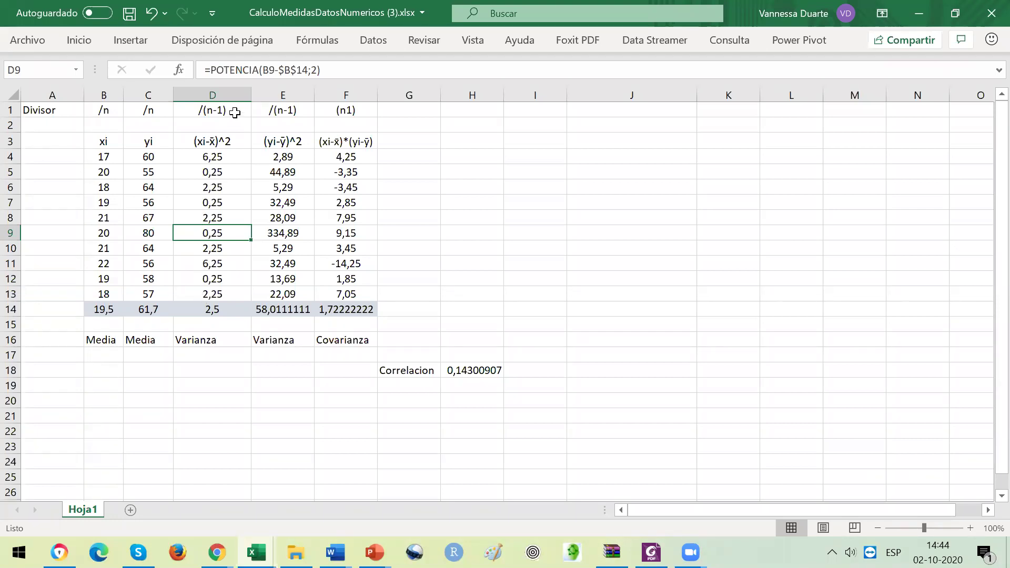
left_click(212, 309)
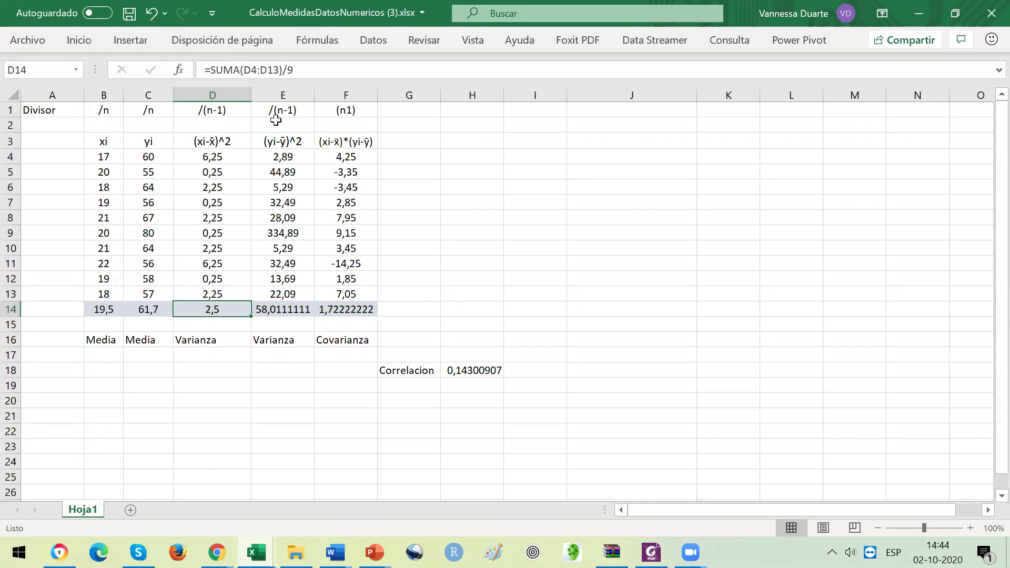
left_click(205, 341)
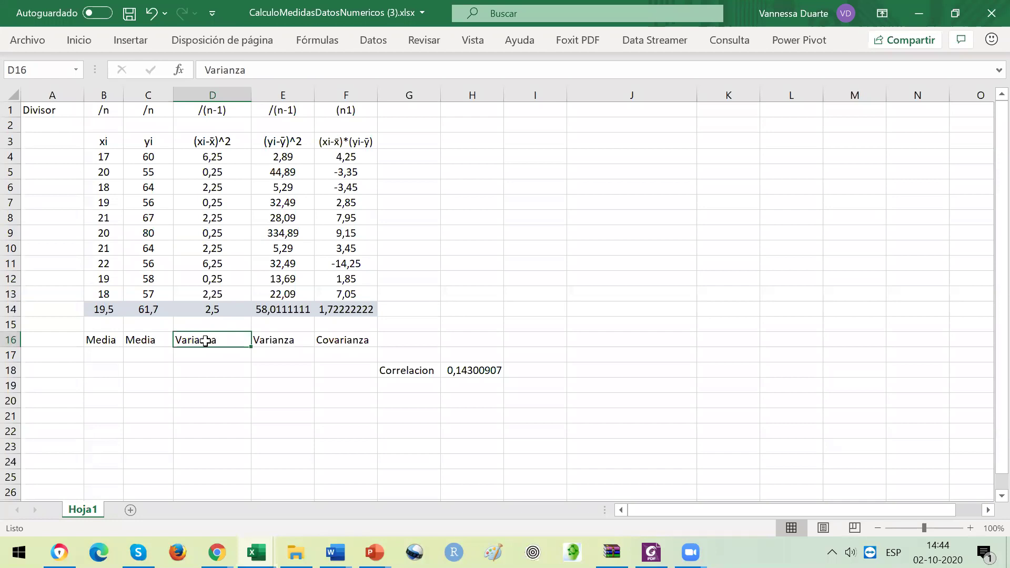
Step: Make the mean reference in D4 relative so that the formula reads =POTENCIA(B4-B14;2)
left_click(211, 158)
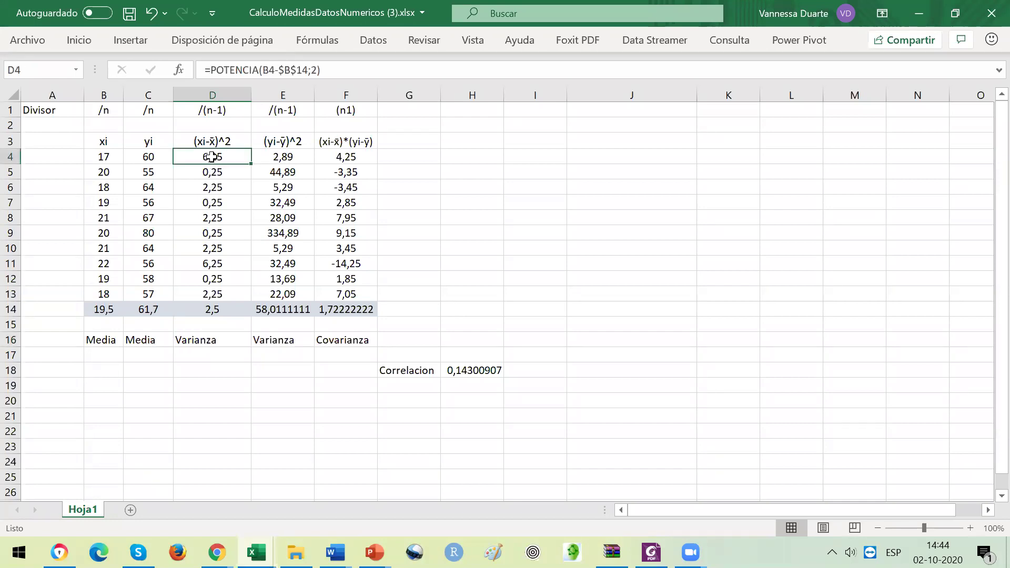
left_click(283, 71)
key("BackSpace")
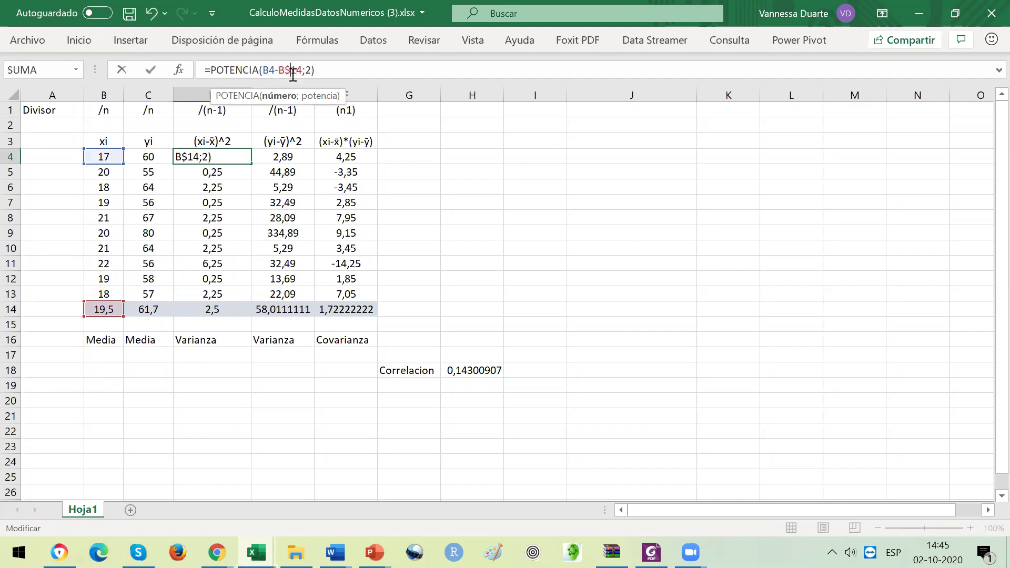
left_click(292, 71)
key("BackSpace")
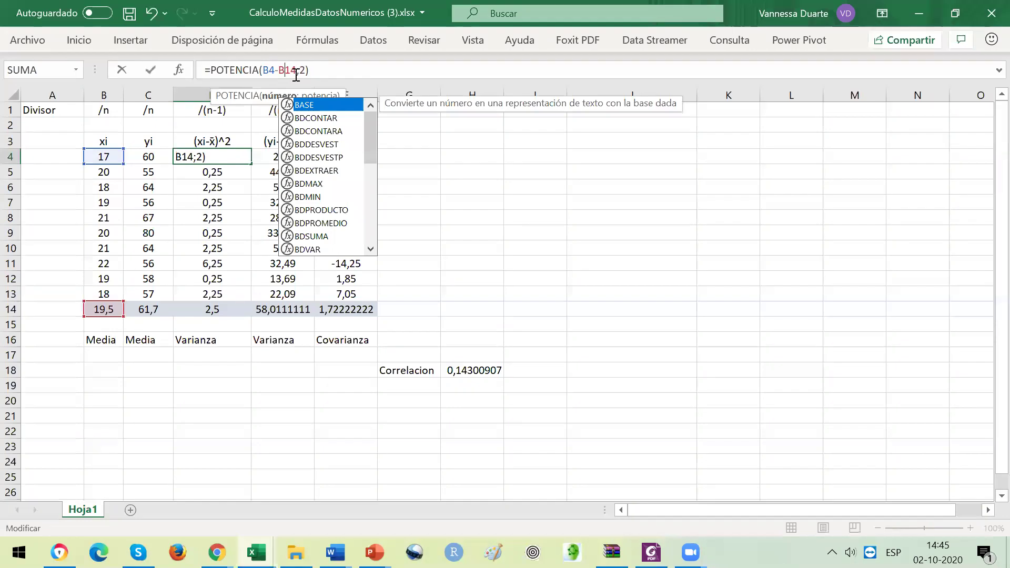
key("Return")
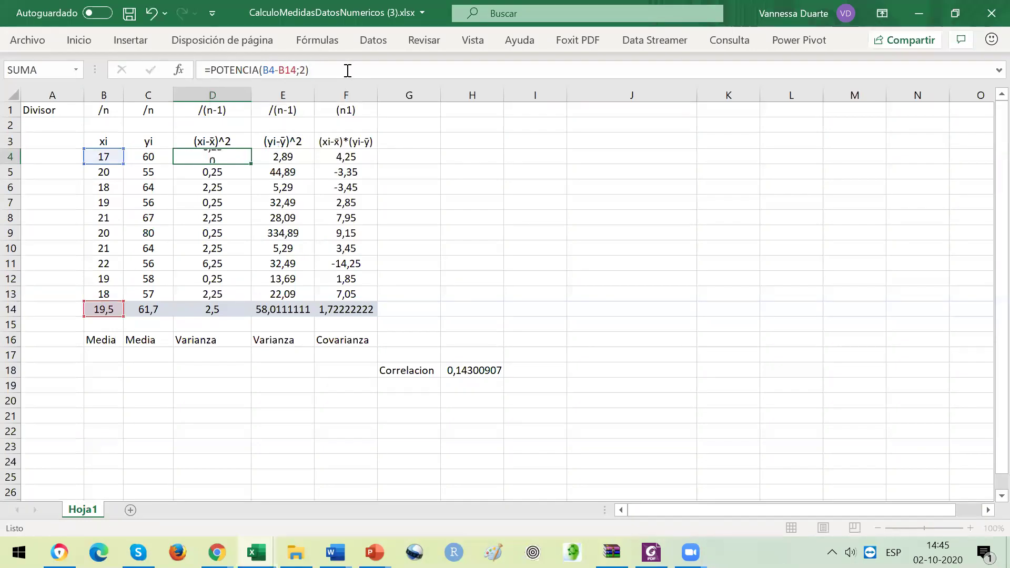
Step: Review the cell references in the edited D4 formula, then leave it and reselect D4
left_click(240, 154)
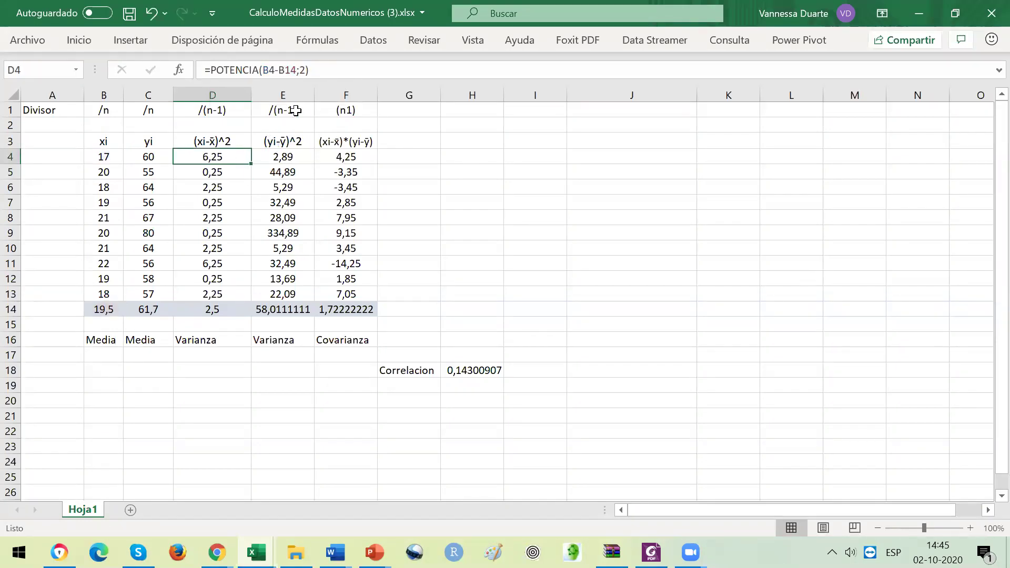
left_click(318, 70)
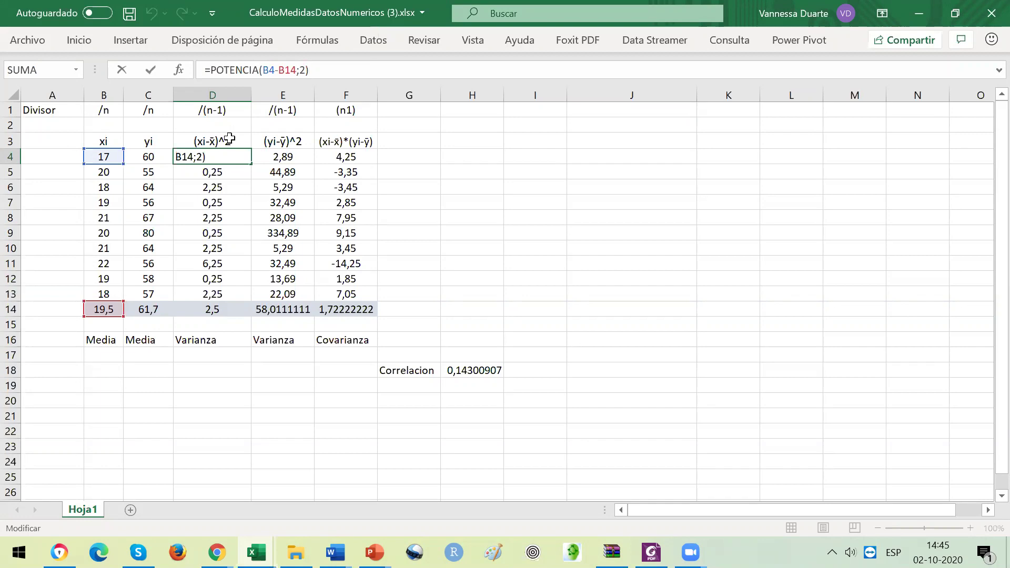
key("Return")
left_click(240, 157)
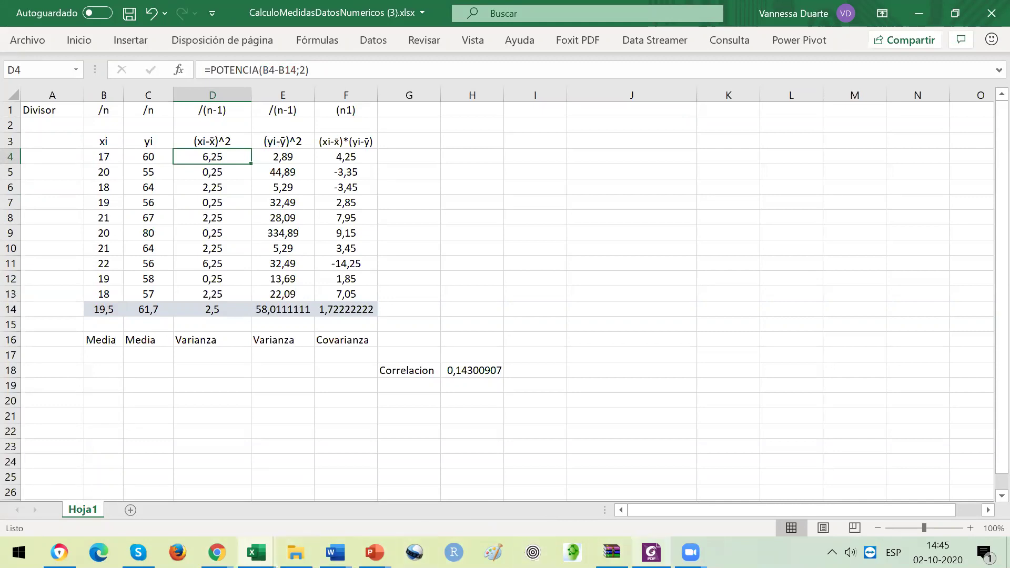
Step: Switch to the 1.4MedidasEstadisticaso presentation in PowerPoint and compare the difference terms of the population and sample variance formulas on slide 9
mouse_move(375, 553)
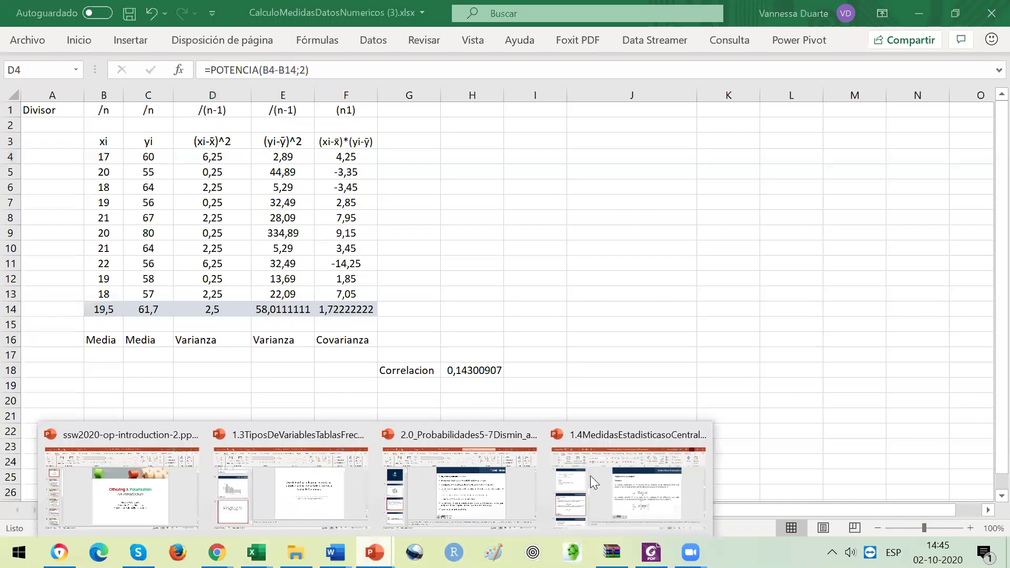
left_click(622, 492)
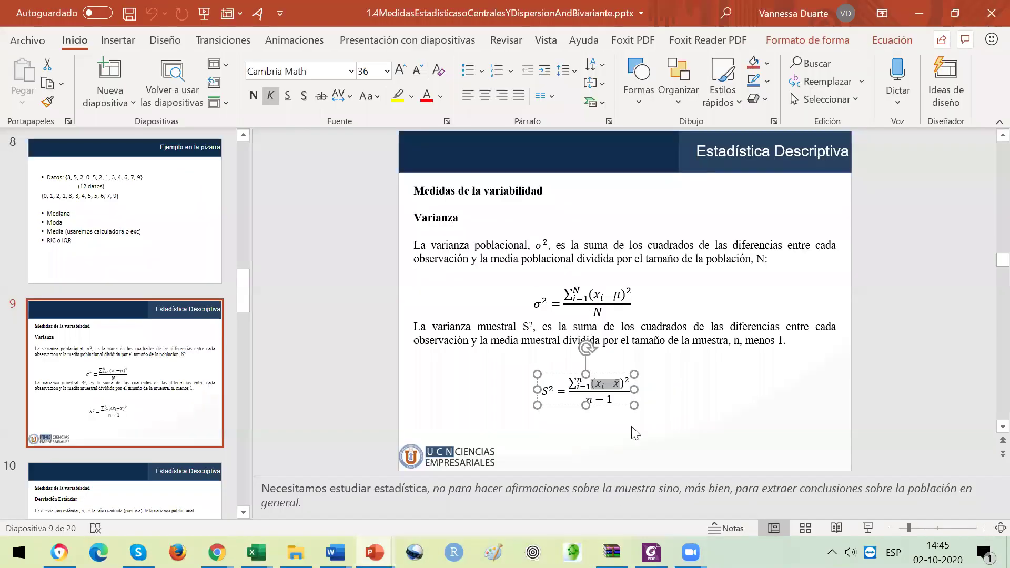
left_click(602, 298)
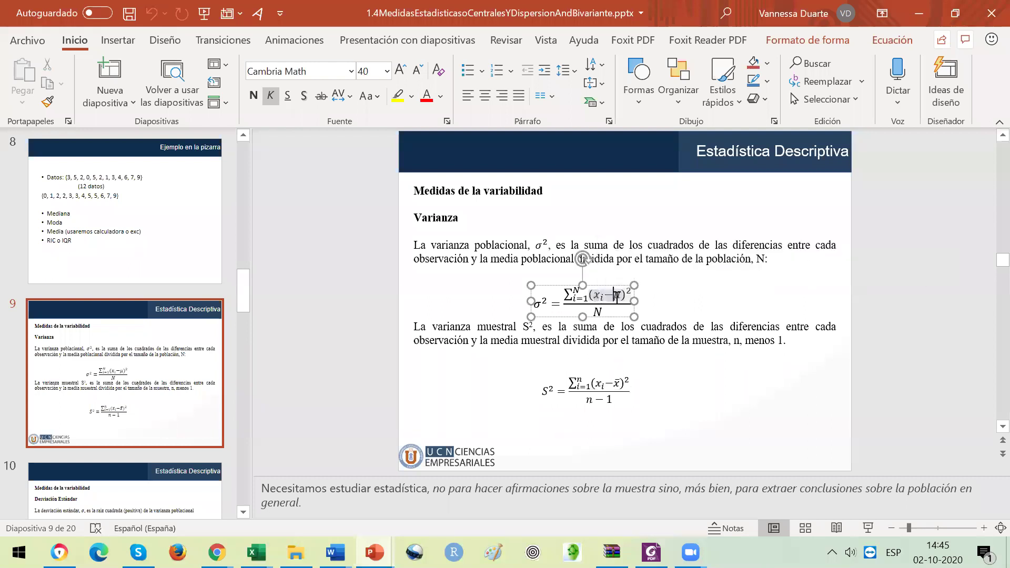
left_click(614, 387)
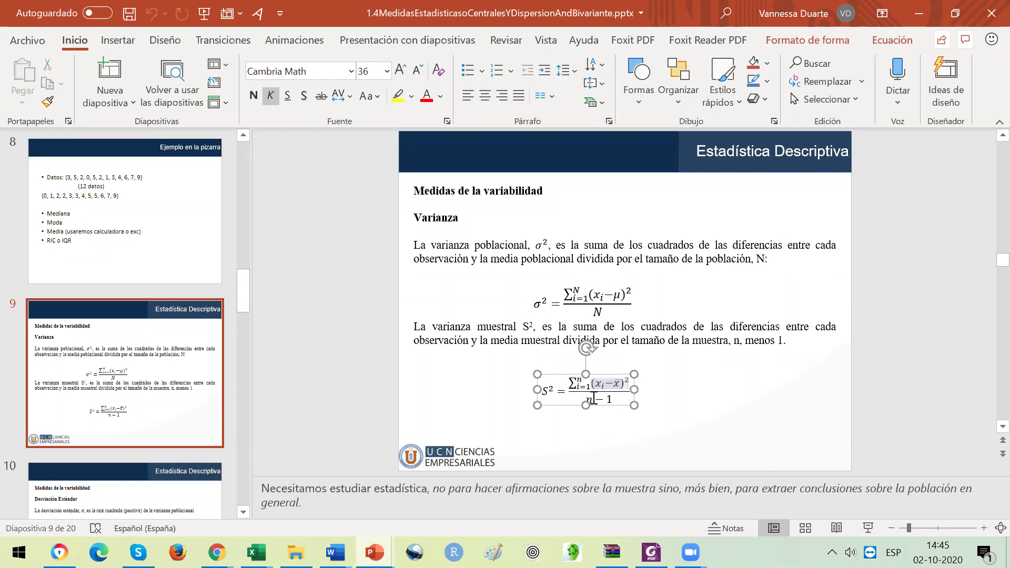
left_click_drag(625, 383, 596, 389)
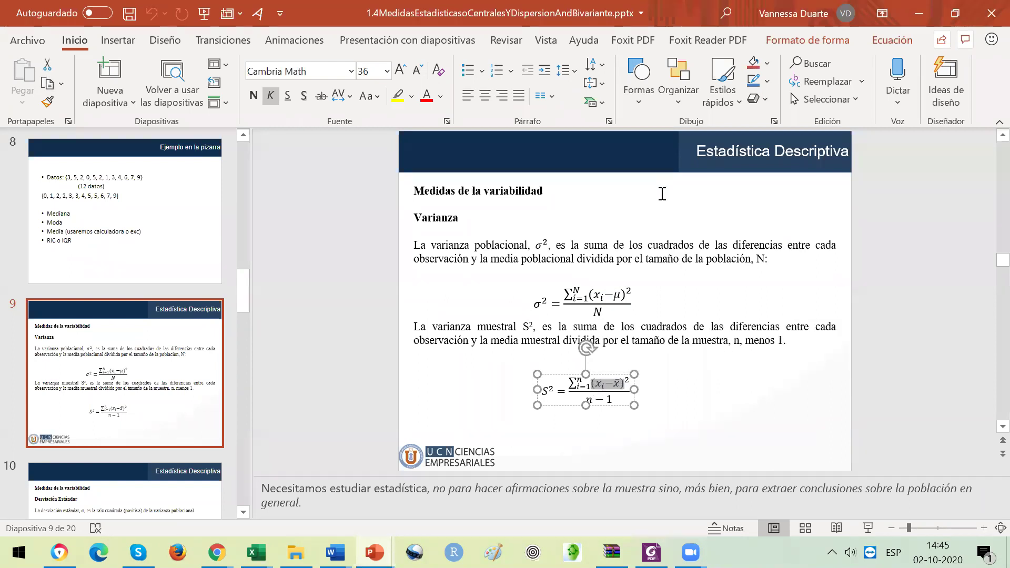
Step: Return to the Excel workbook and highlight the B4-B14 difference, the POTENCIA name and the exponent 2 in D4, then leave the formula
left_click(918, 16)
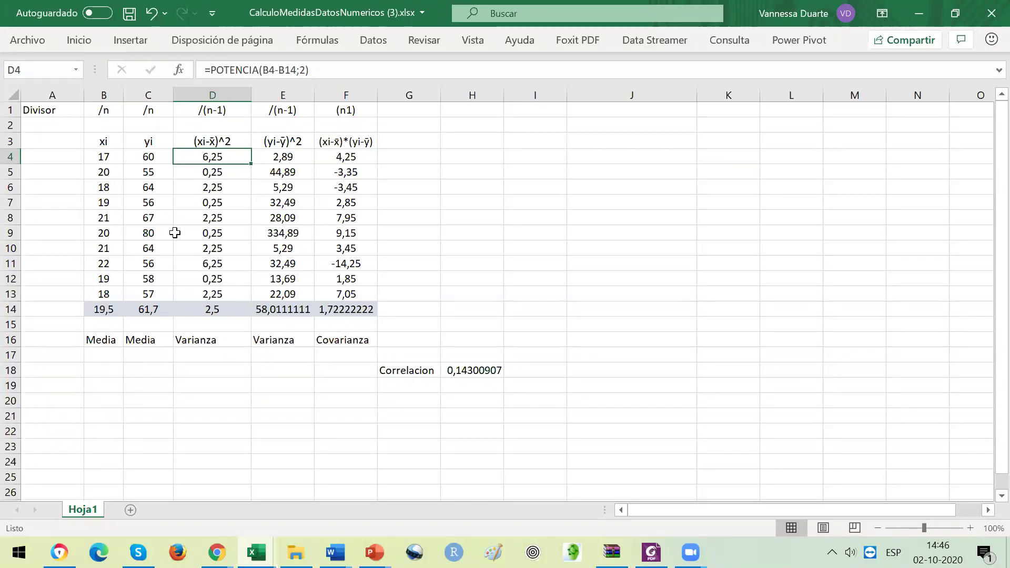
left_click_drag(297, 70, 265, 74)
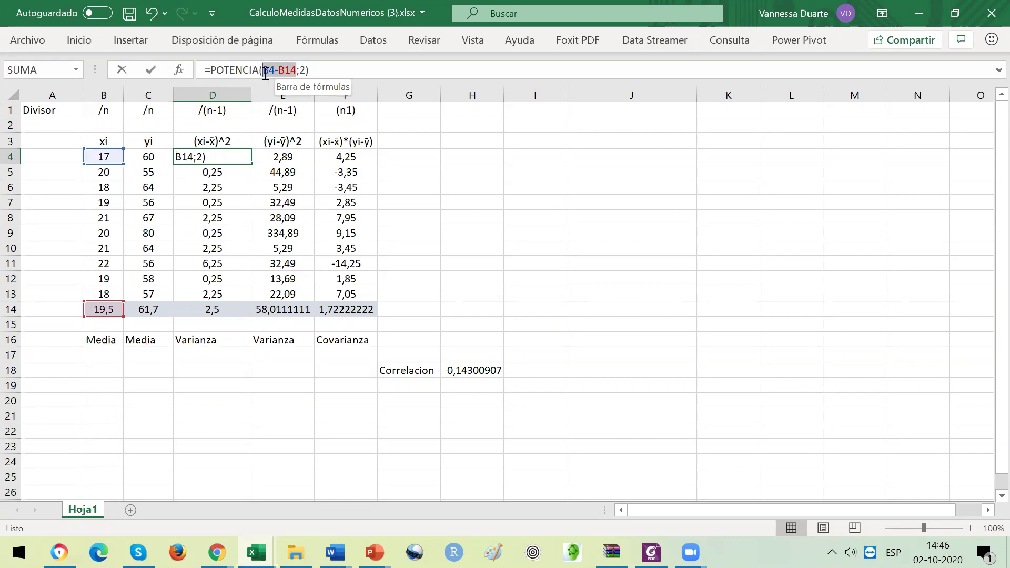
left_click_drag(210, 70, 260, 71)
left_click(306, 70)
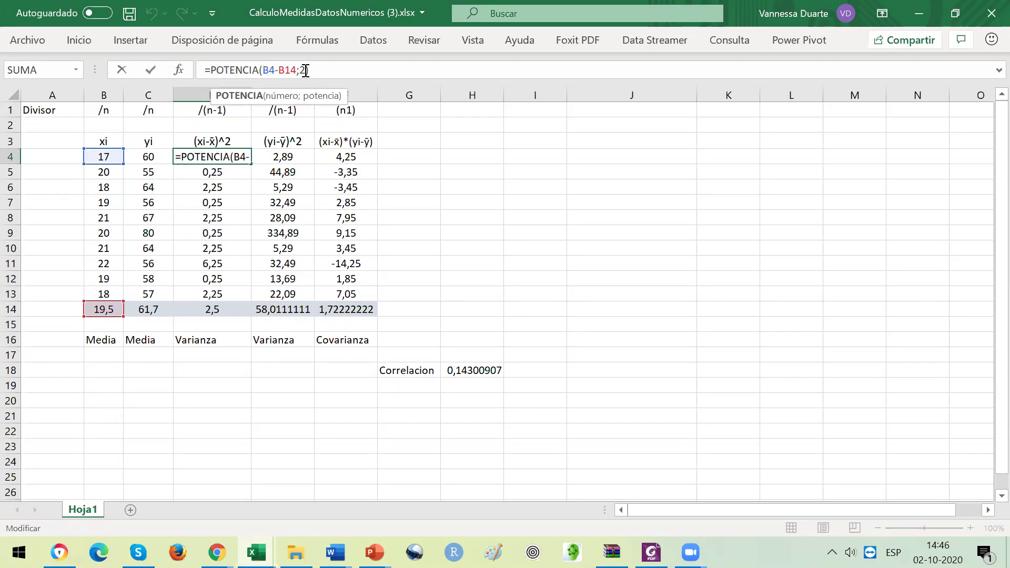
double_click(302, 71)
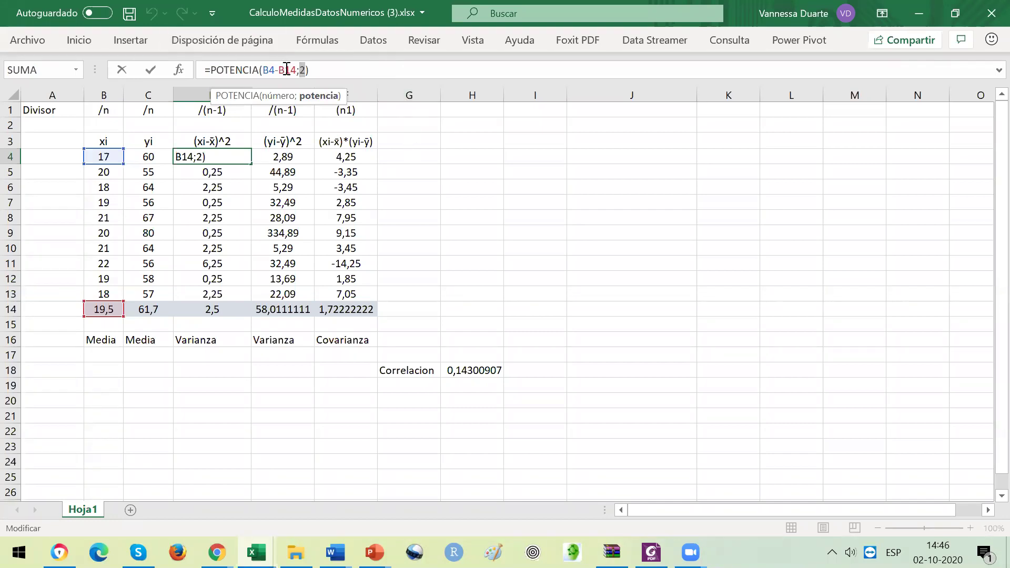
left_click(216, 222)
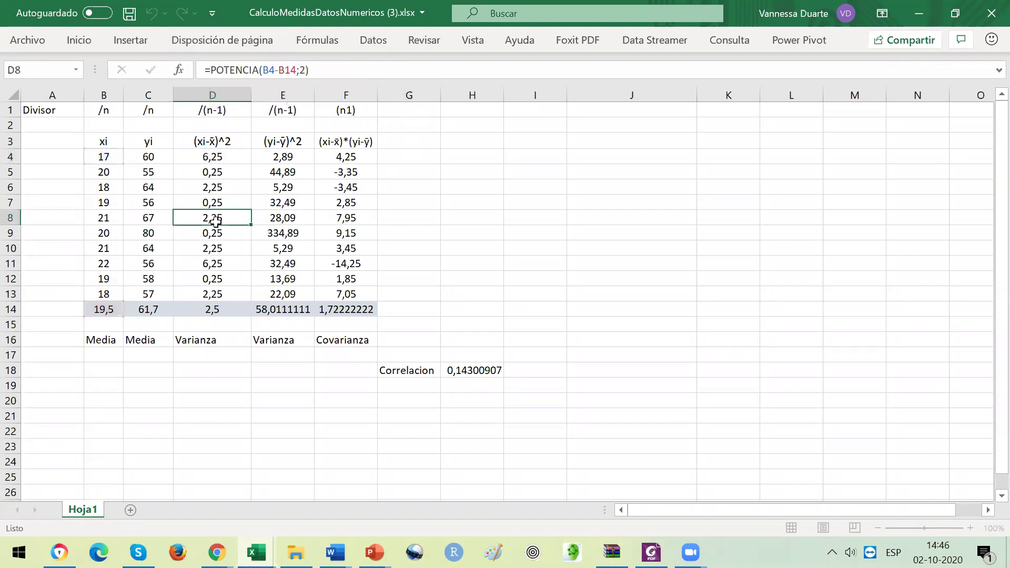
Step: Compare the relative mean reference in the D4 formula with the absolute reference in the D5 formula
left_click(218, 160)
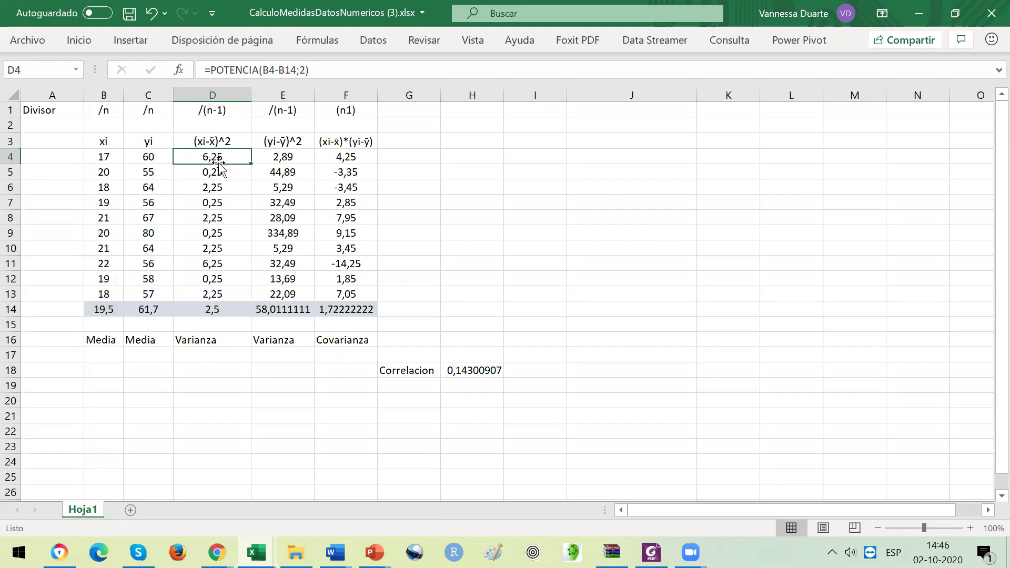
left_click(217, 173)
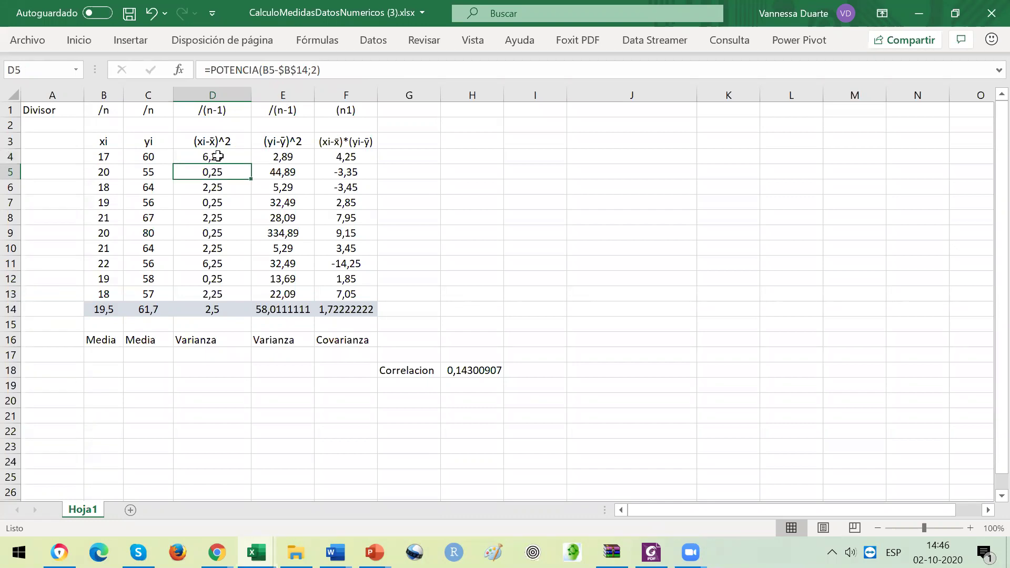
left_click(218, 157)
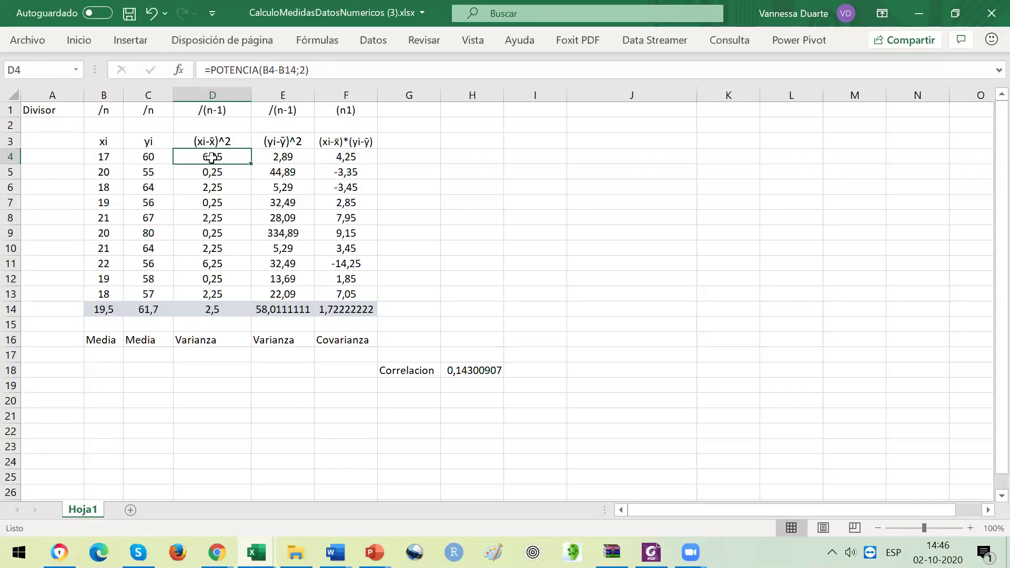
left_click(213, 173)
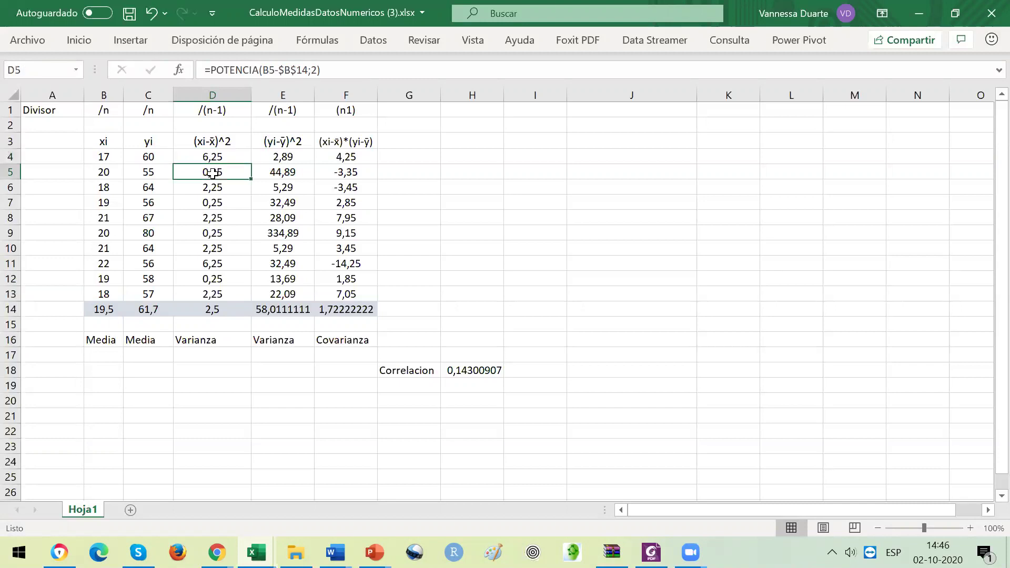
left_click(213, 160)
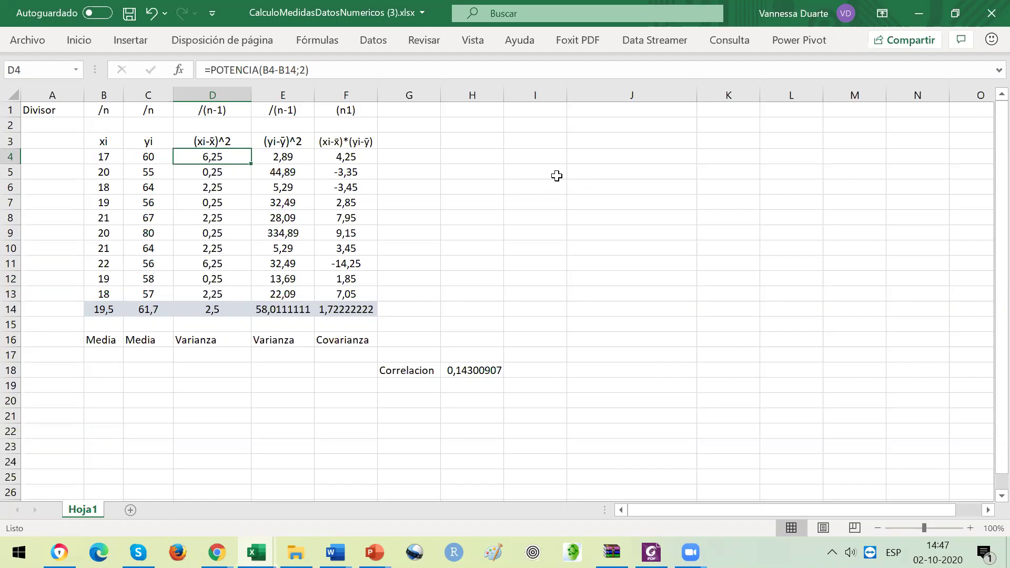
left_click(541, 172)
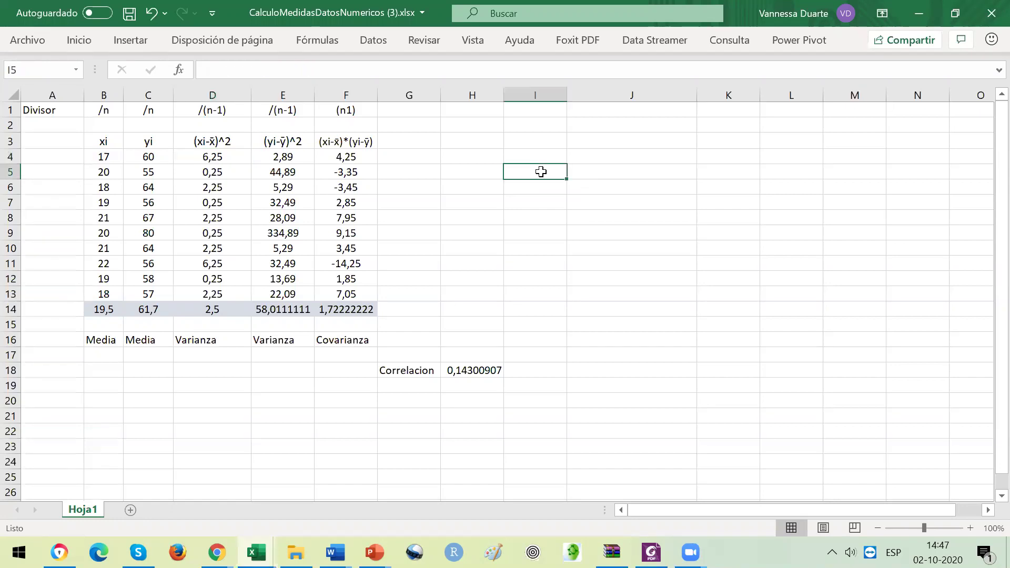
left_click(612, 168)
left_click_drag(542, 124, 548, 176)
left_click_drag(628, 125, 624, 175)
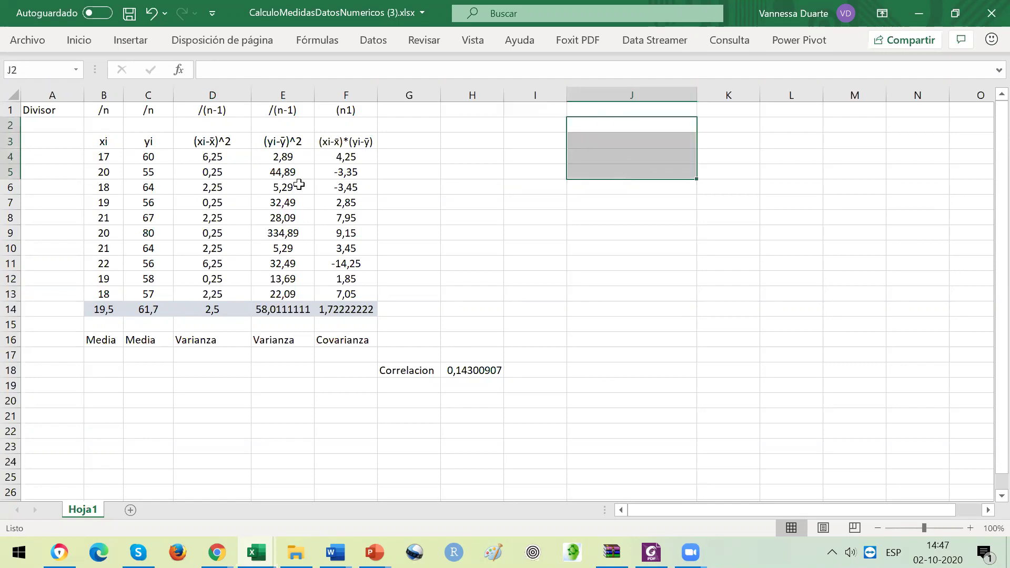
Step: Compare the mean references in the D4 and D5 formulas and the xi values in B4 and B5 that they use
left_click(224, 158)
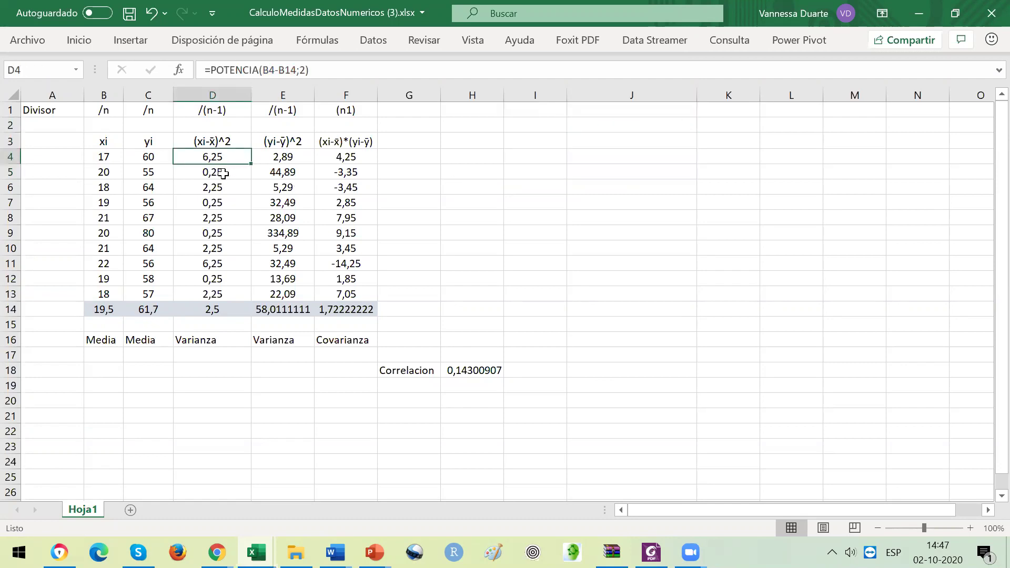
left_click(224, 173)
left_click(214, 158)
left_click(105, 160)
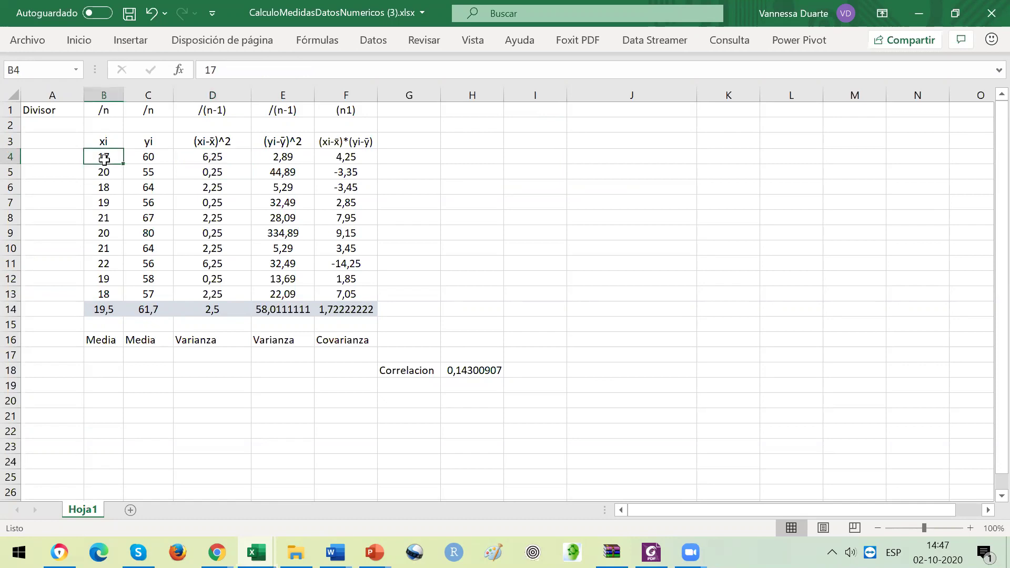
left_click(216, 158)
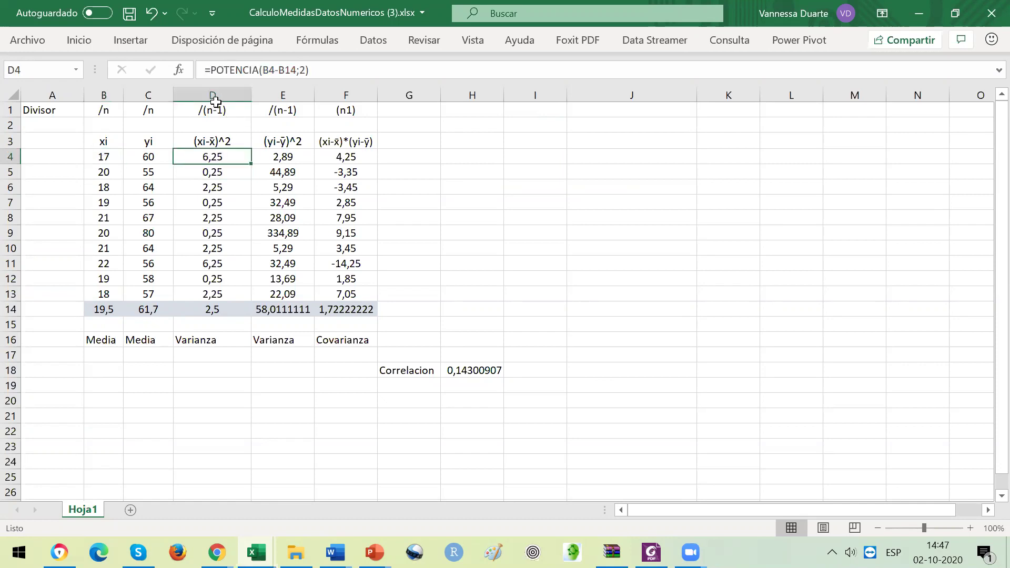
left_click(211, 174)
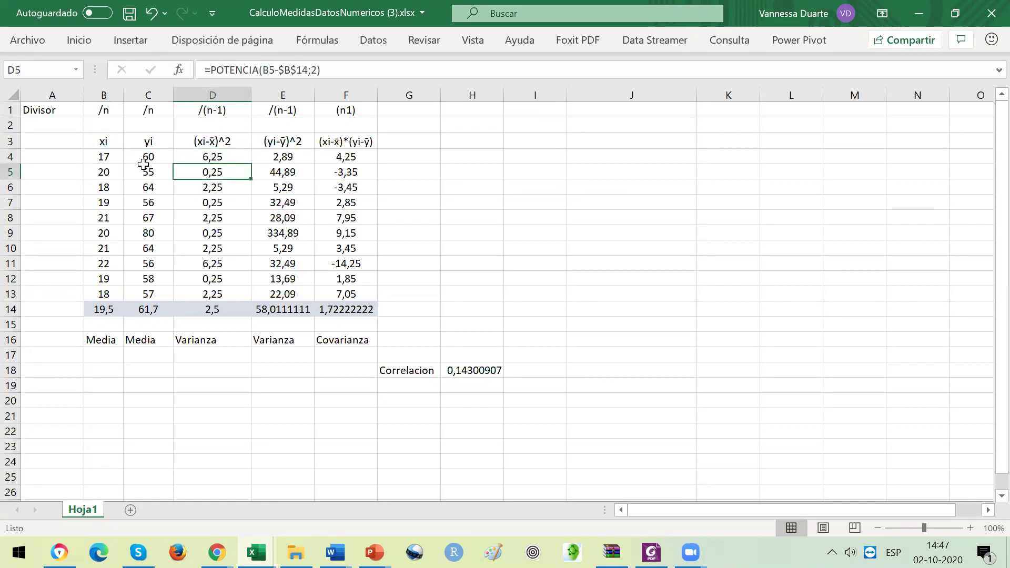
left_click(220, 156)
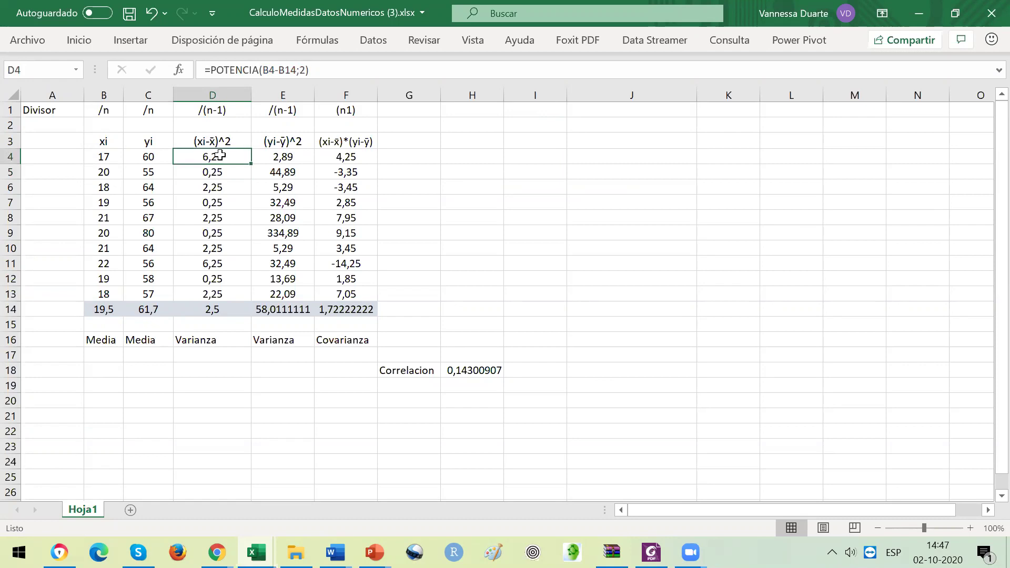
left_click(101, 157)
left_click(103, 172)
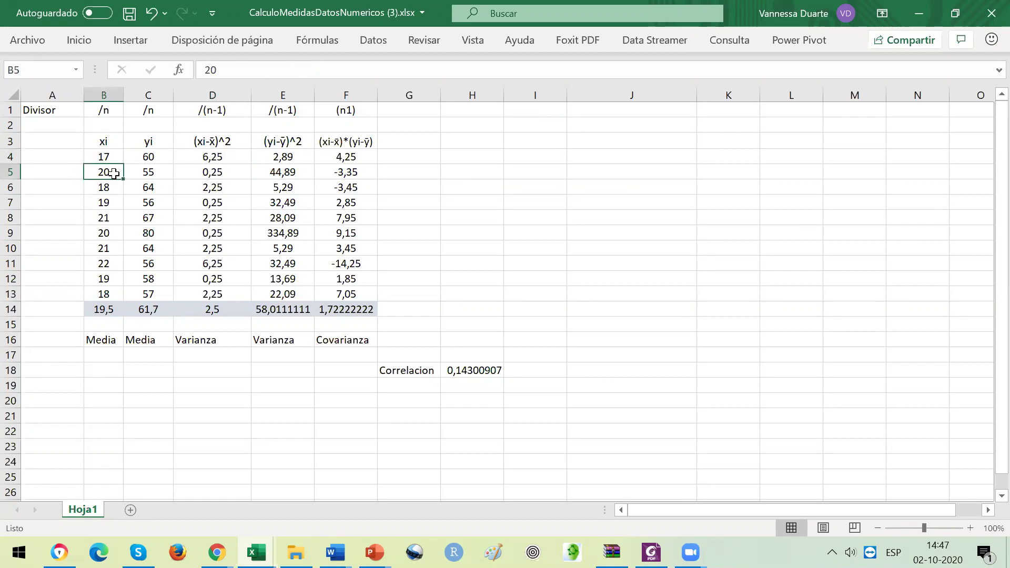
left_click(102, 157)
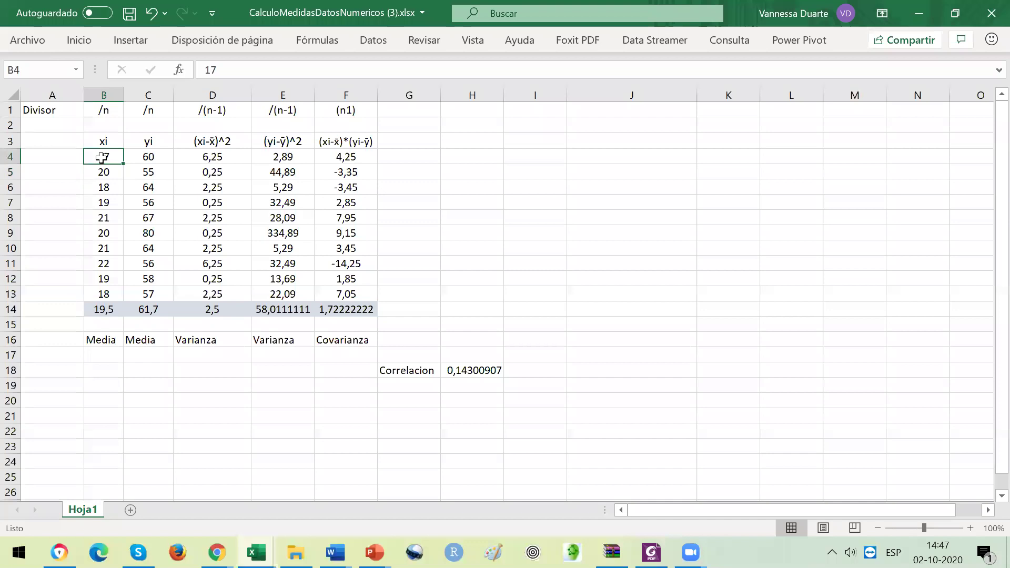
left_click(103, 173)
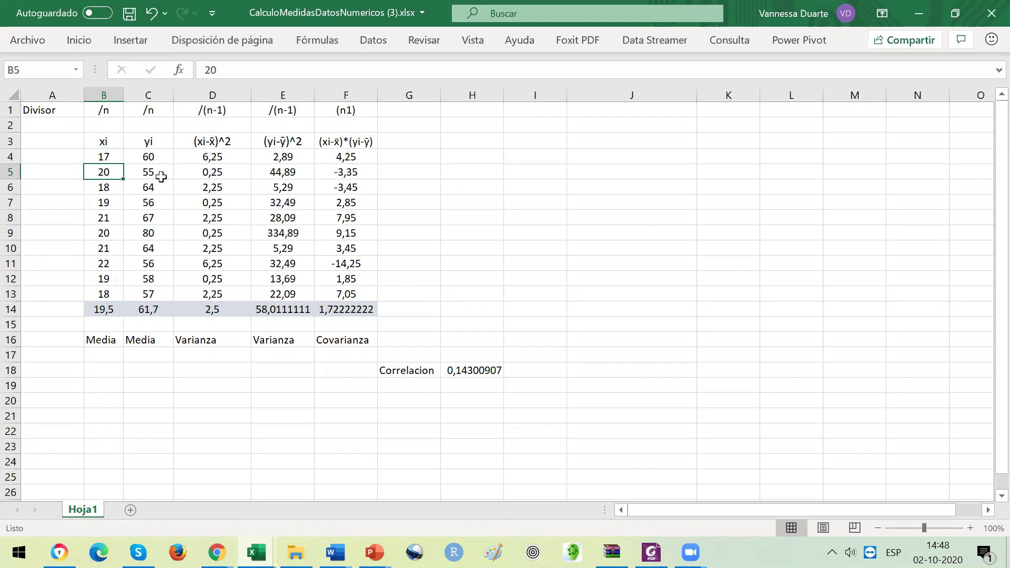
Step: Review B4 and C4, recheck the D4 and D5 formulas, and examine the mean in B14 and the cell directly beneath it
left_click(113, 157)
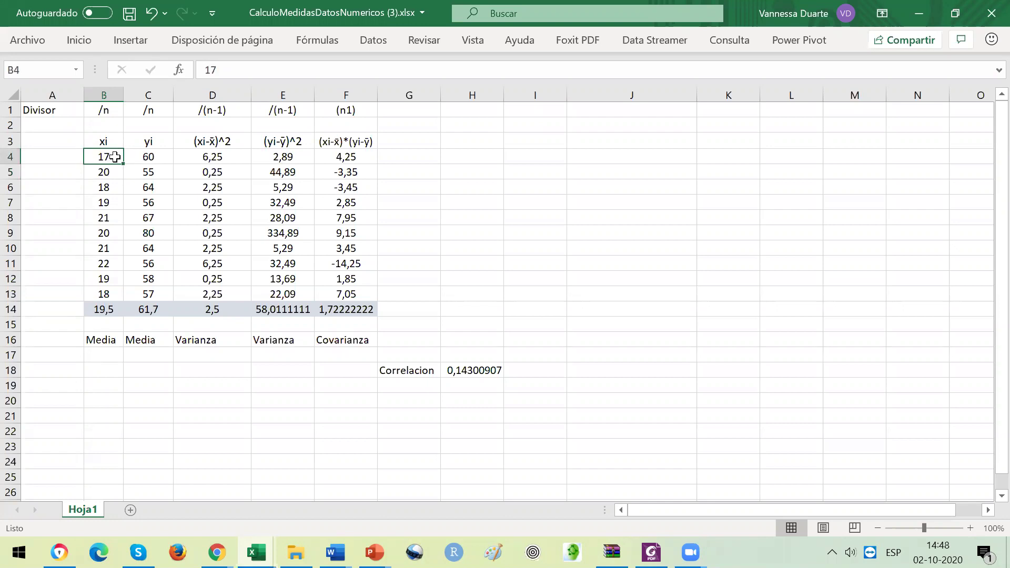
left_click(149, 158)
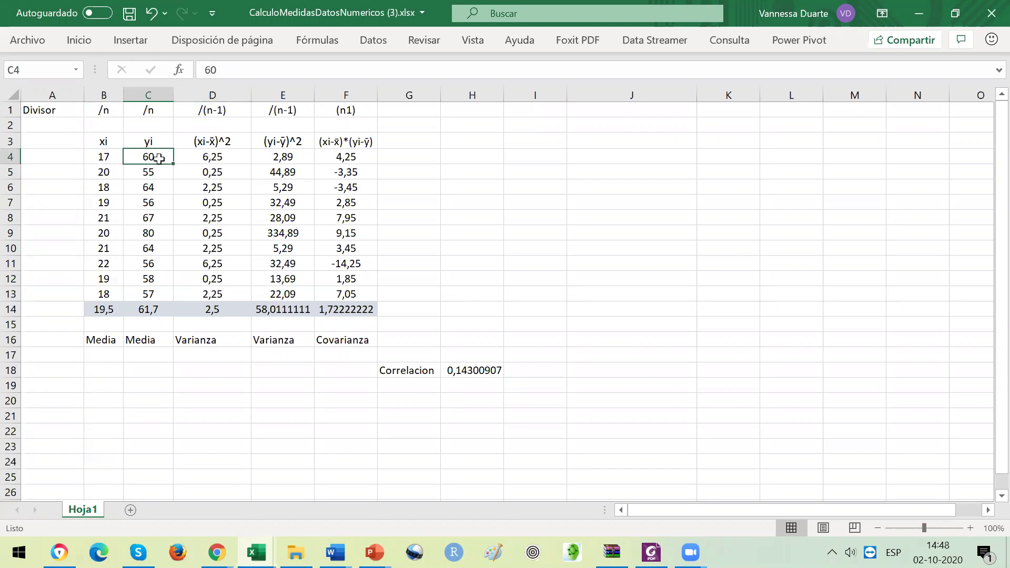
left_click(201, 160)
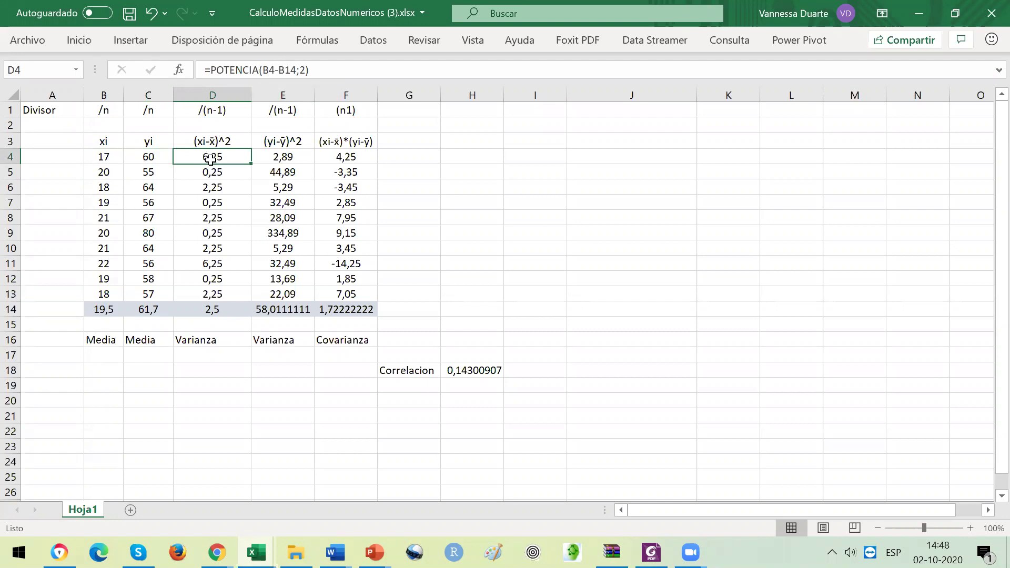
left_click(214, 175)
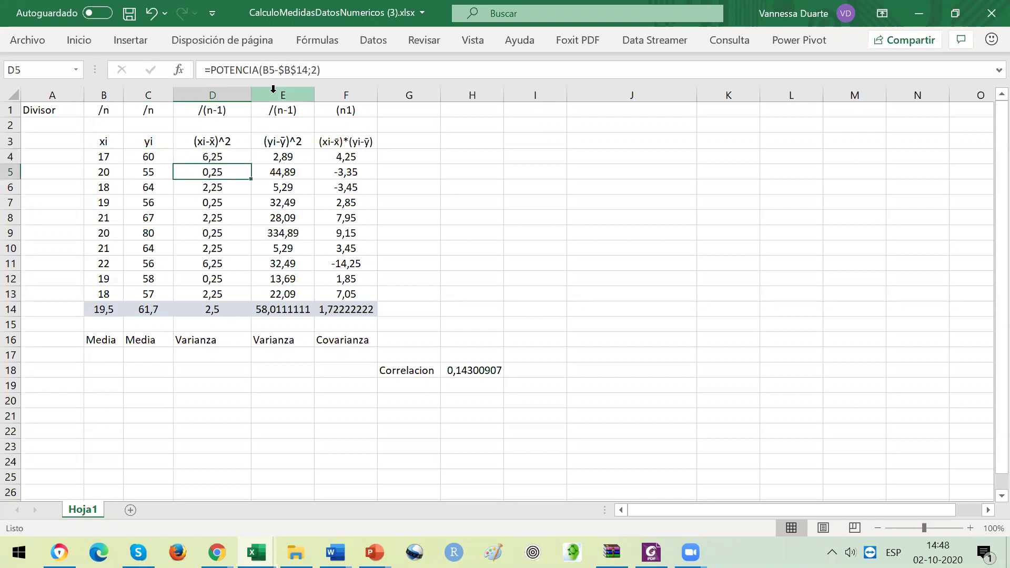
left_click(208, 155)
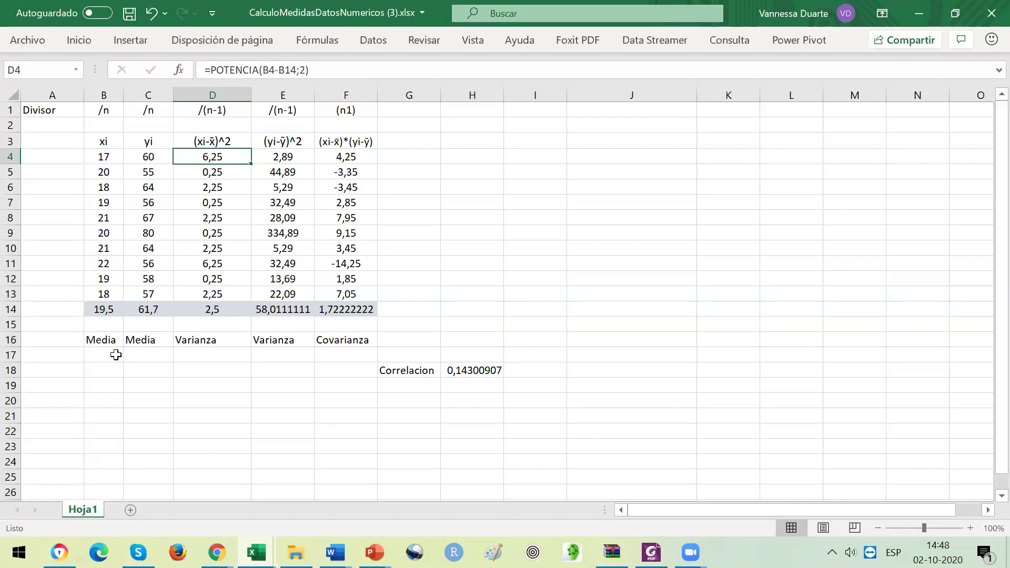
left_click(105, 308)
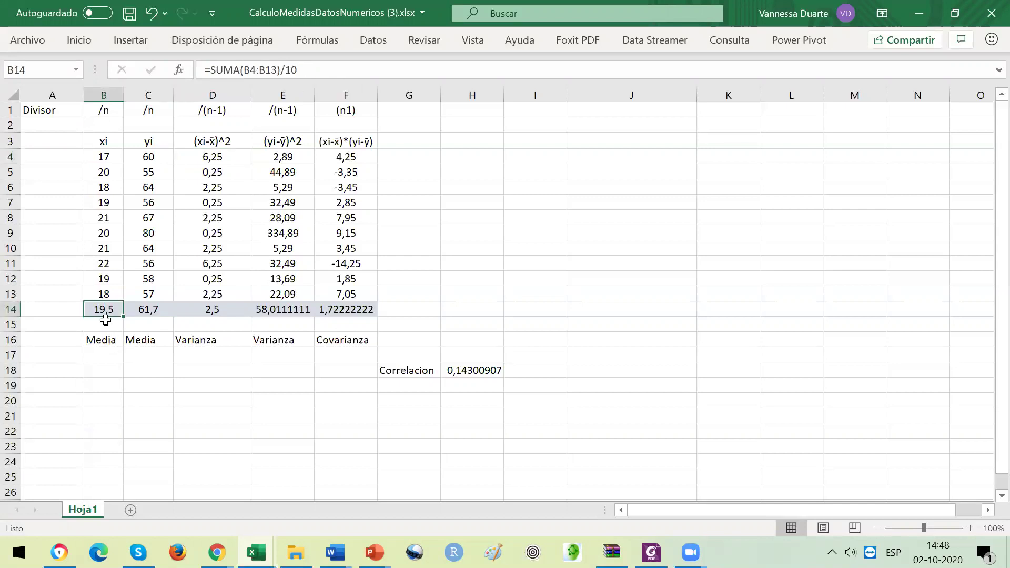
left_click(106, 324)
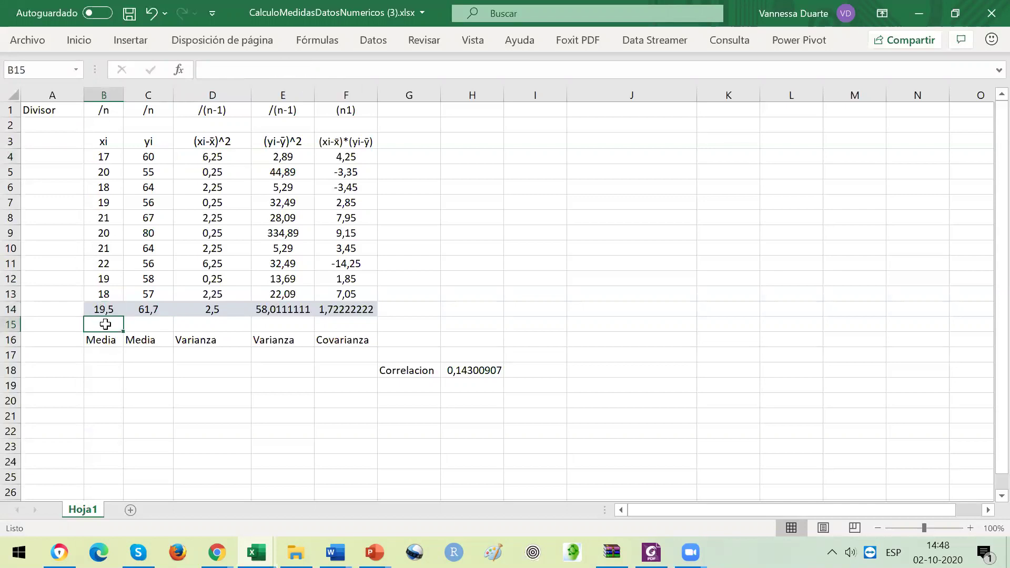
Step: Copy the D4 formula with its relative B14 reference into D5 and inspect the mean reference in the pasted formula
left_click(213, 157)
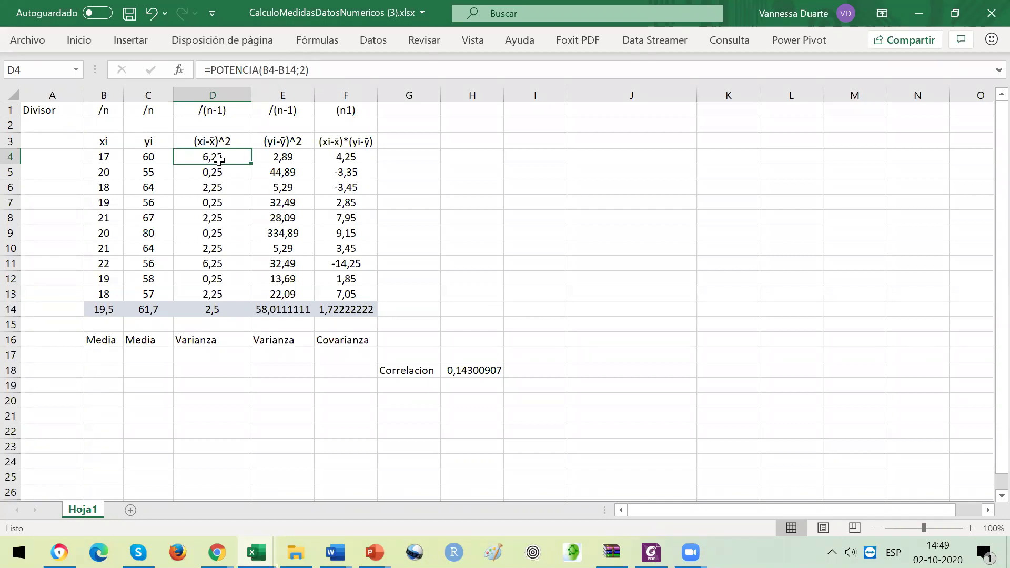
key("ctrl+c")
left_click(220, 175)
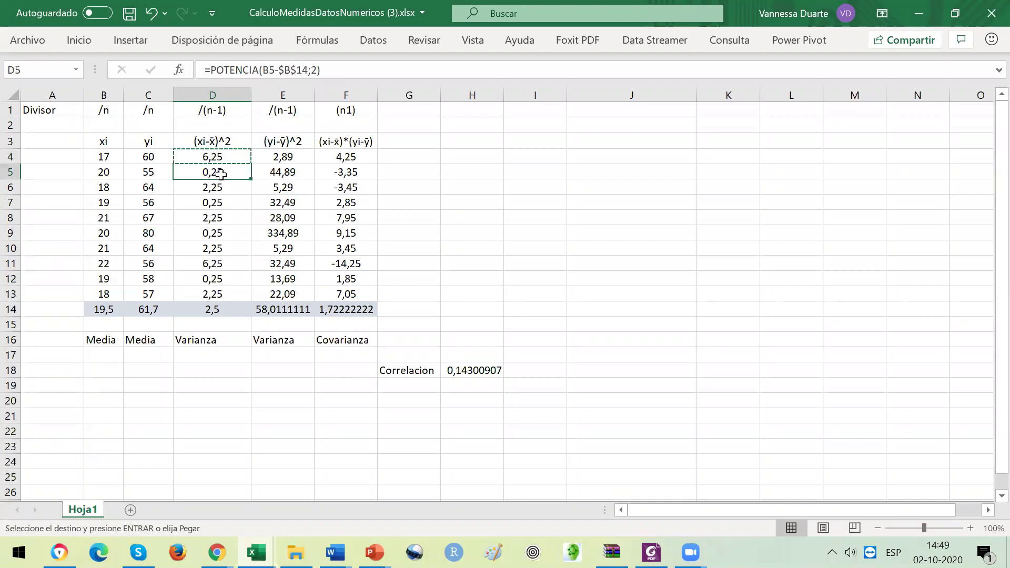
key("ctrl+v")
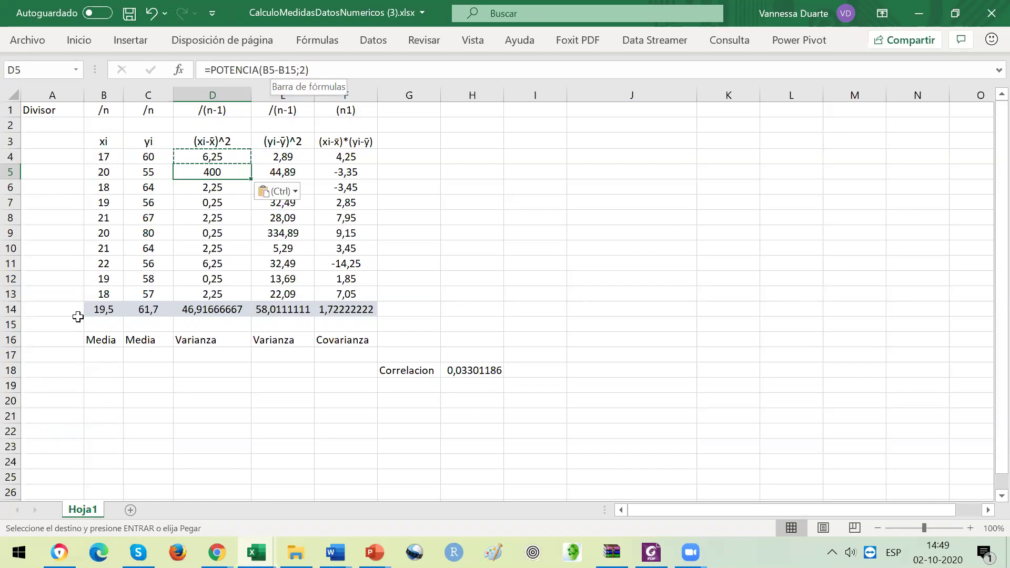
left_click(102, 329)
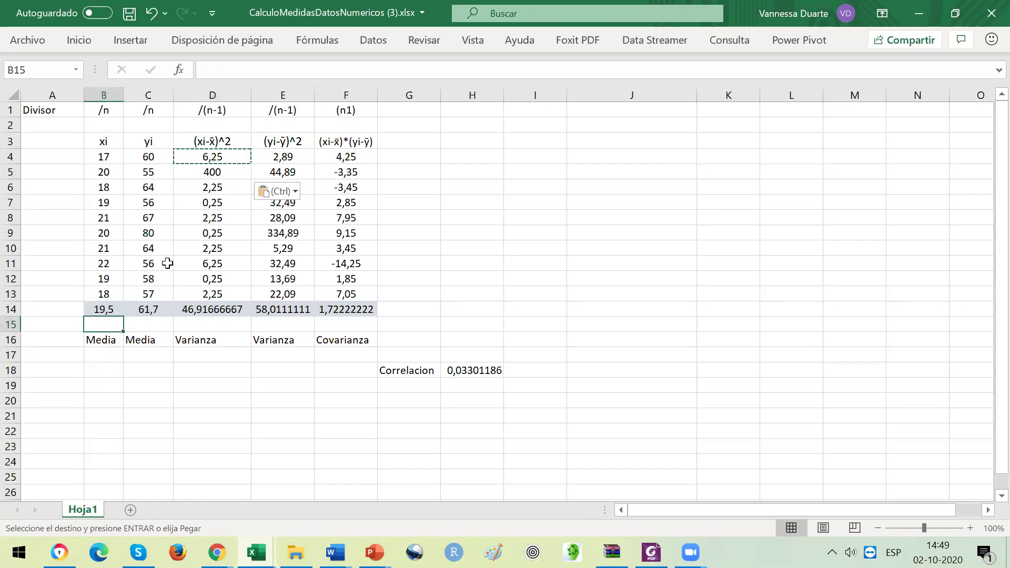
left_click(219, 173)
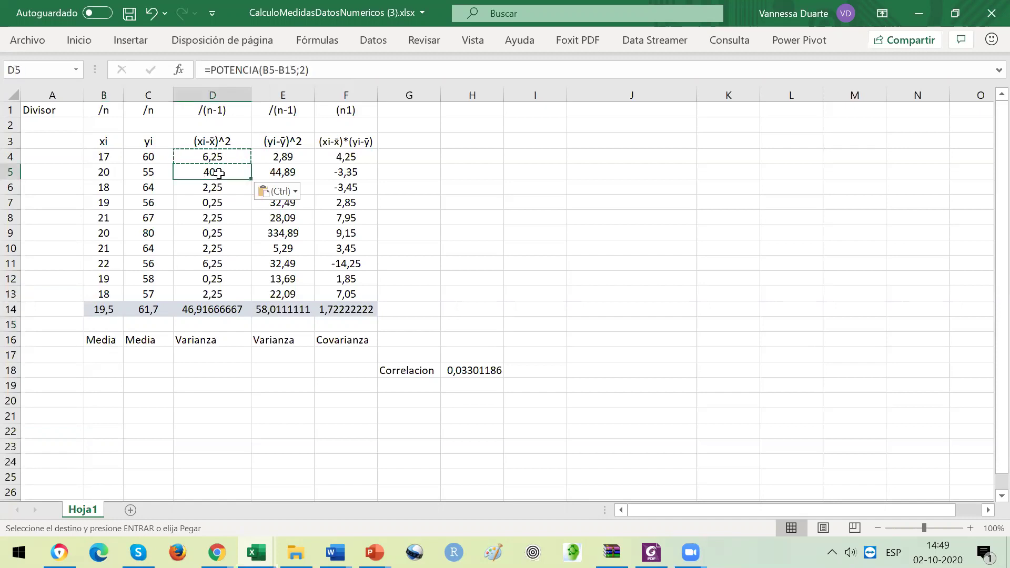
key("Escape")
left_click(298, 69)
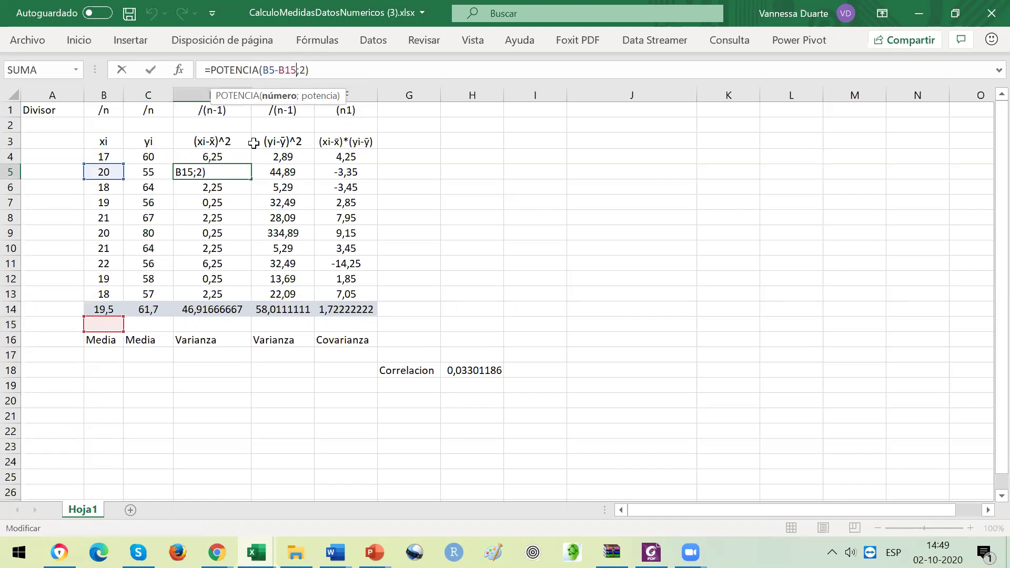
Step: Make the mean reference in D4 absolute so the formula reads =POTENCIA(B4-$B$14;2)
left_click(225, 156)
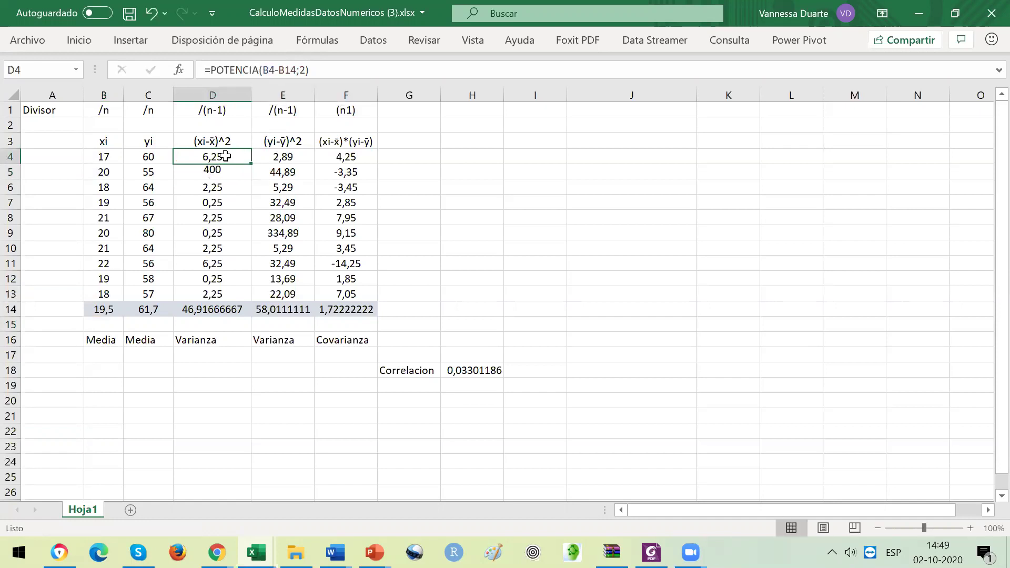
left_click(281, 70)
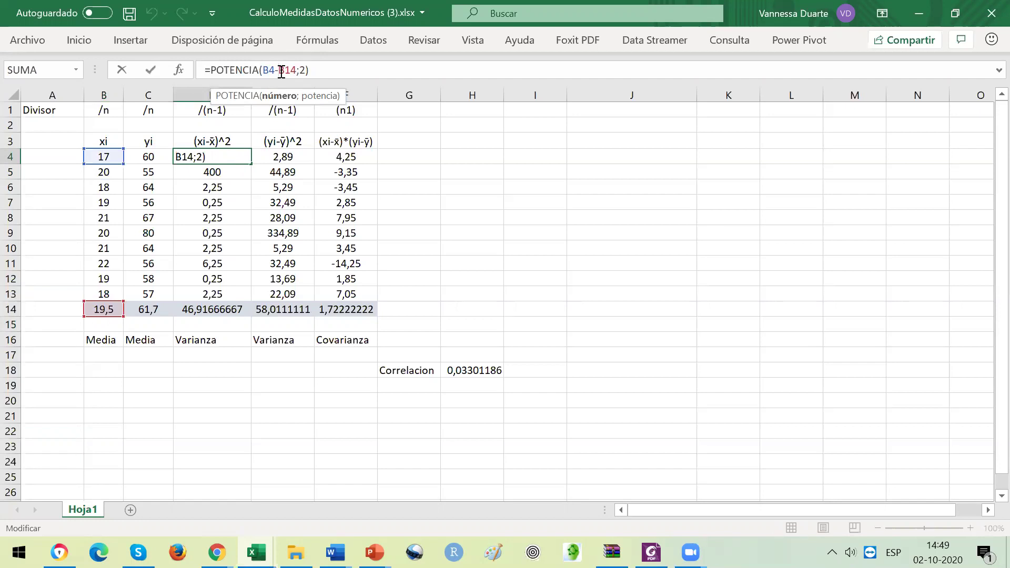
type("$B$")
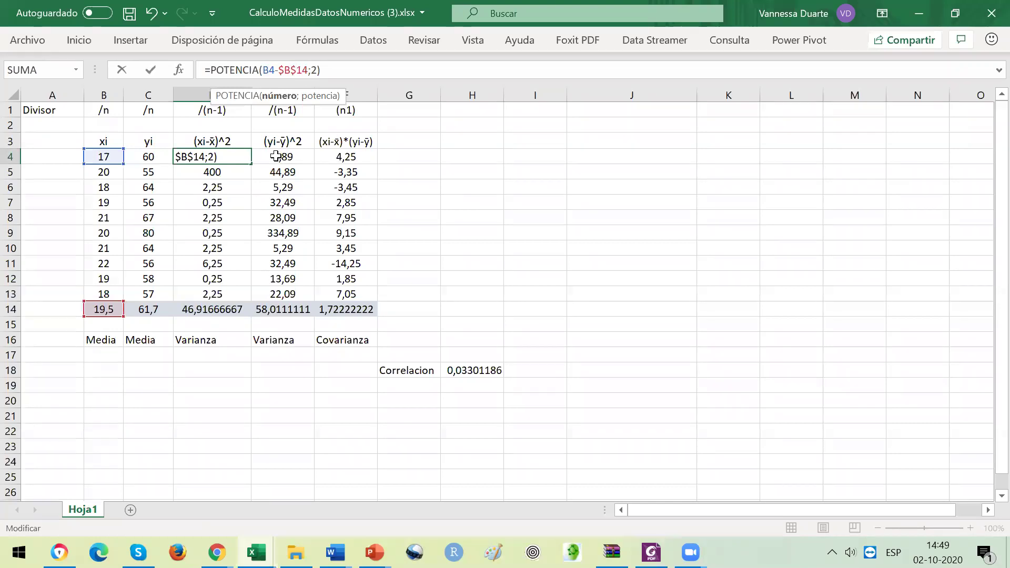
key("Return")
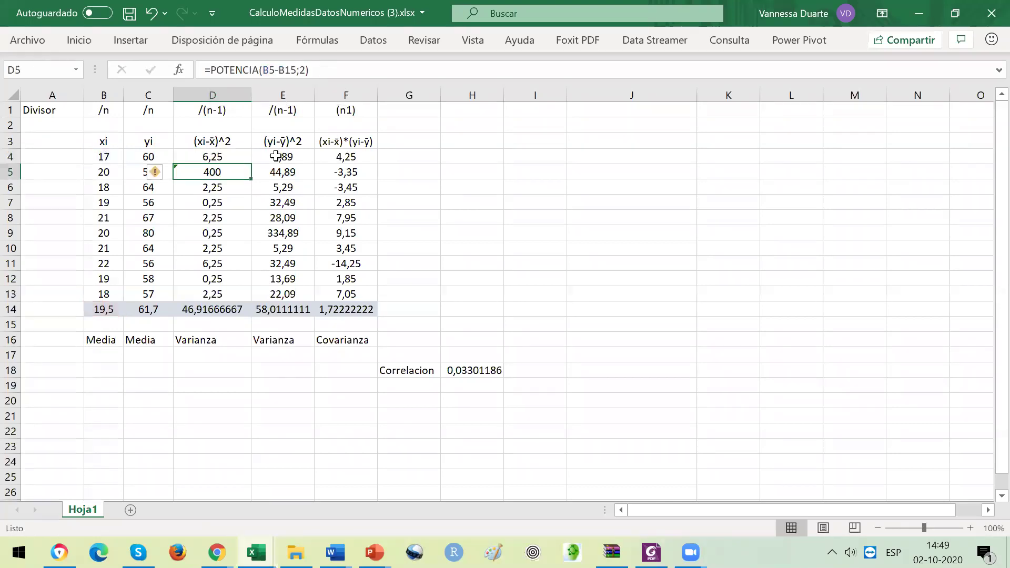
Step: Copy the corrected D4 formula with the absolute mean reference into D5
left_click(217, 155)
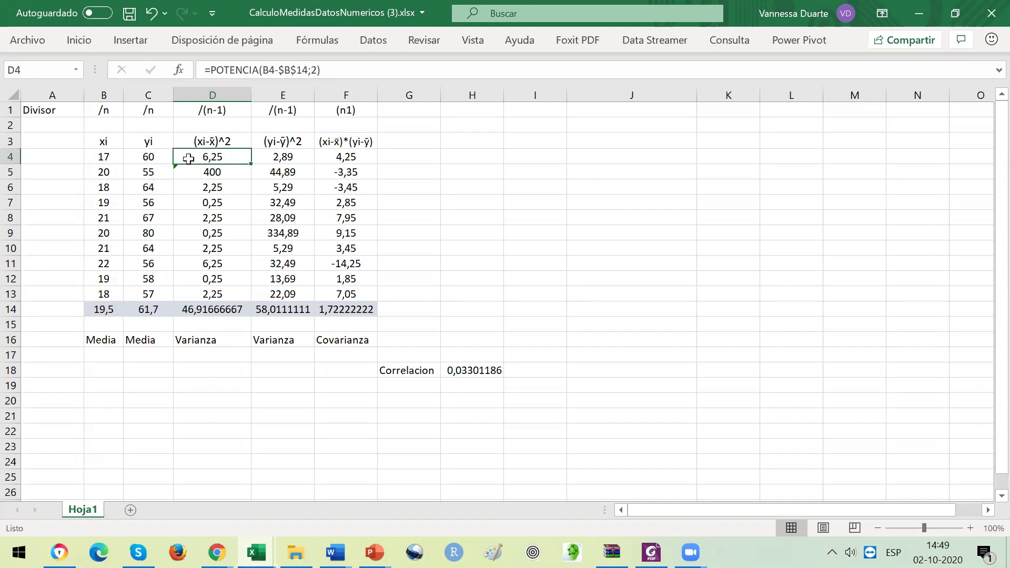
key("ctrl+c")
left_click(209, 173)
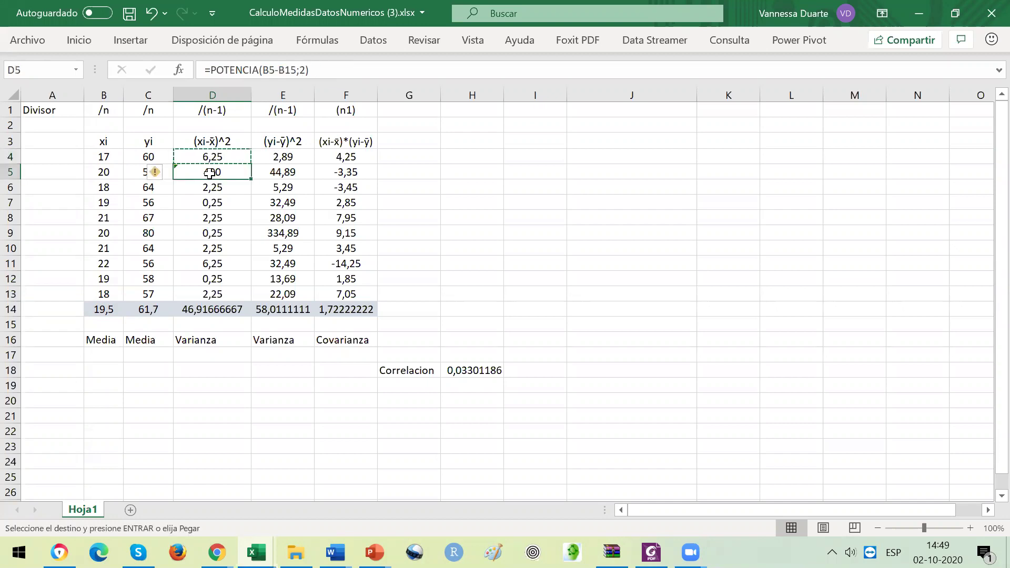
key("ctrl+v")
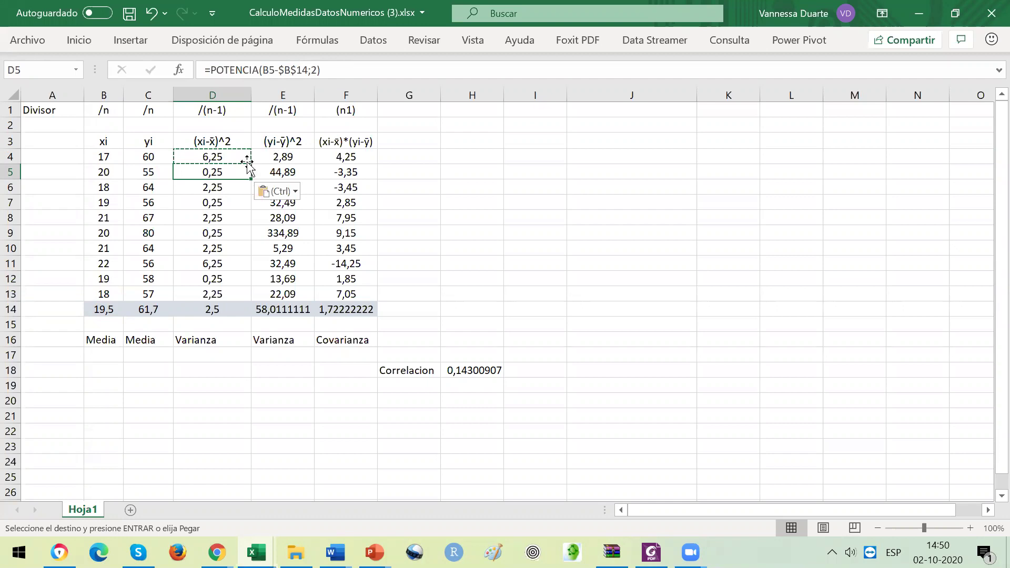
Step: Copy the D4 formula down the squared deviations of xi, filling D5 through D13
left_click(220, 157)
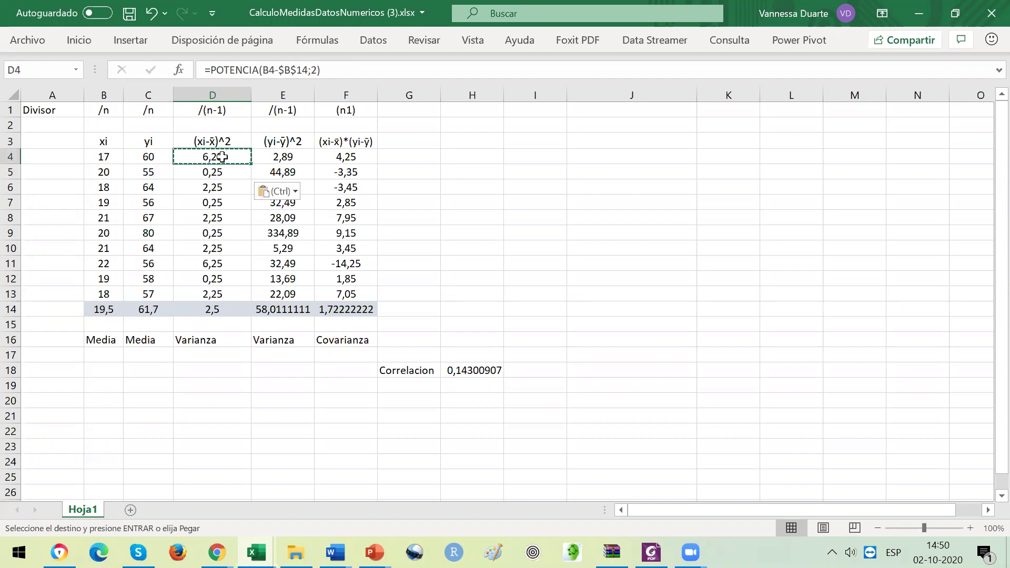
key("ctrl+c")
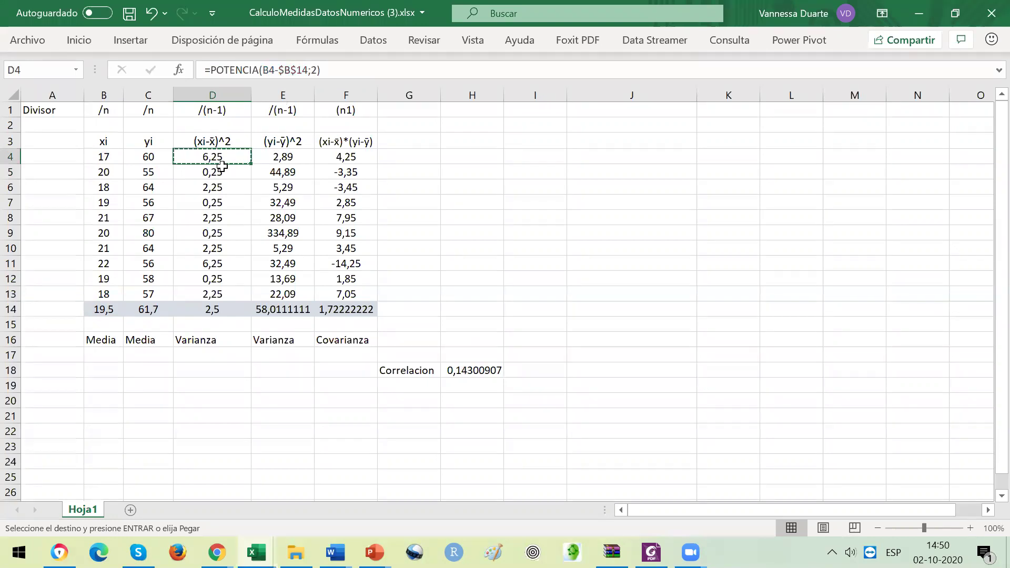
left_click_drag(221, 174, 216, 293)
key("ctrl+v")
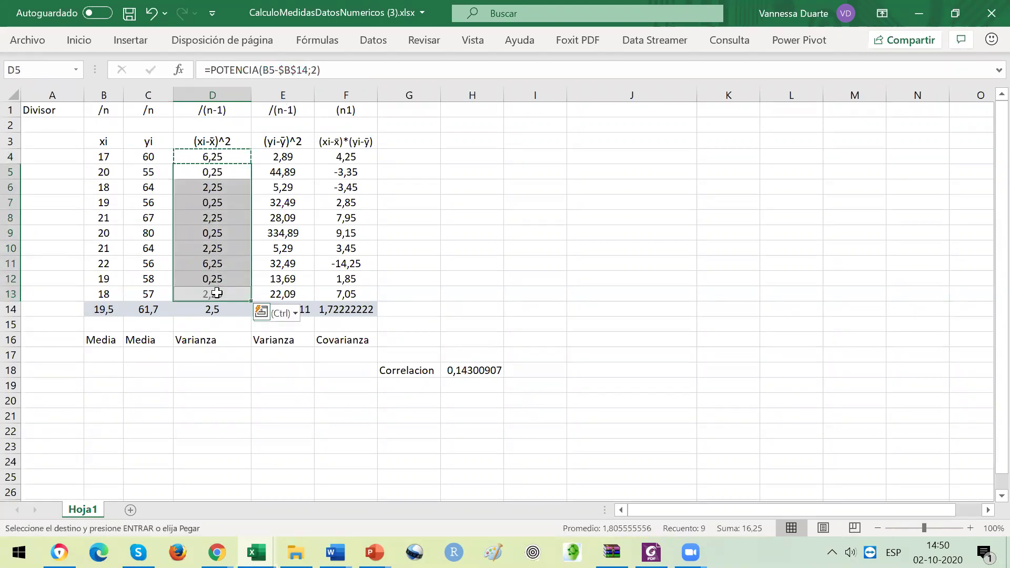
key("shift+Up")
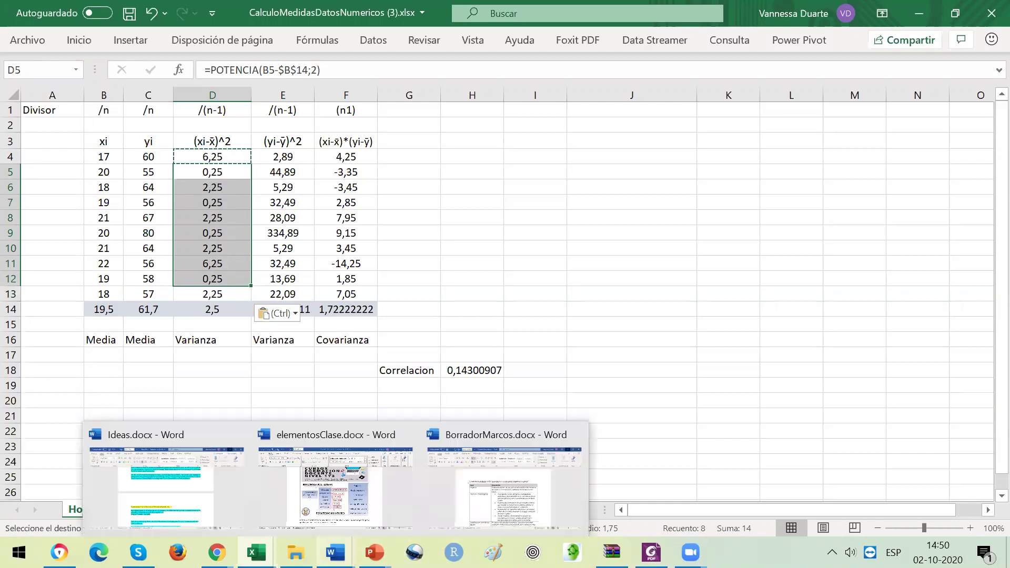
Step: Compare the sample variance formula on the PowerPoint slide with the xi variance formula in D14 of the CalculoMedidasDatosNumericos (3).xlsx Excel workbook
left_click(374, 552)
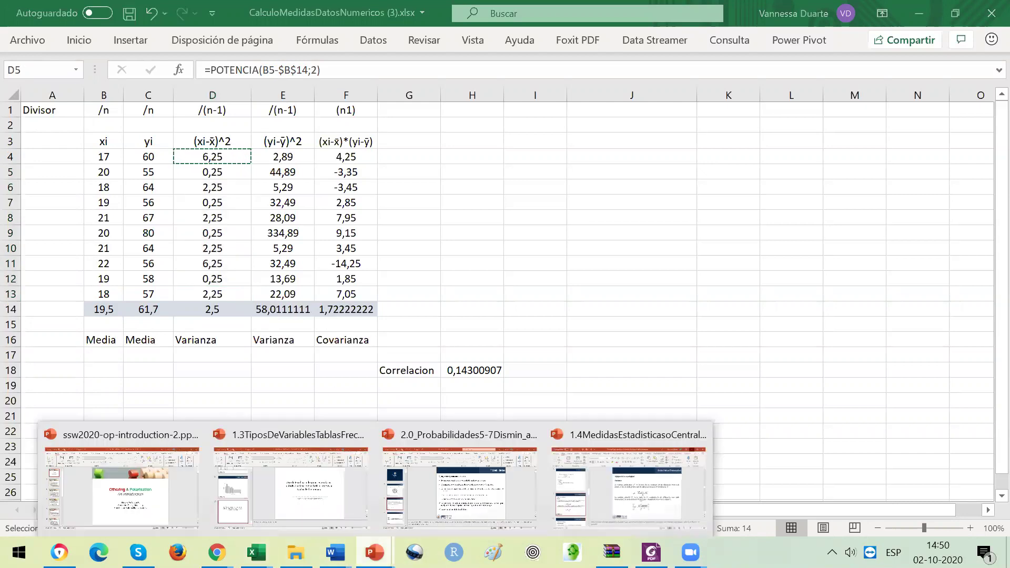
left_click(629, 483)
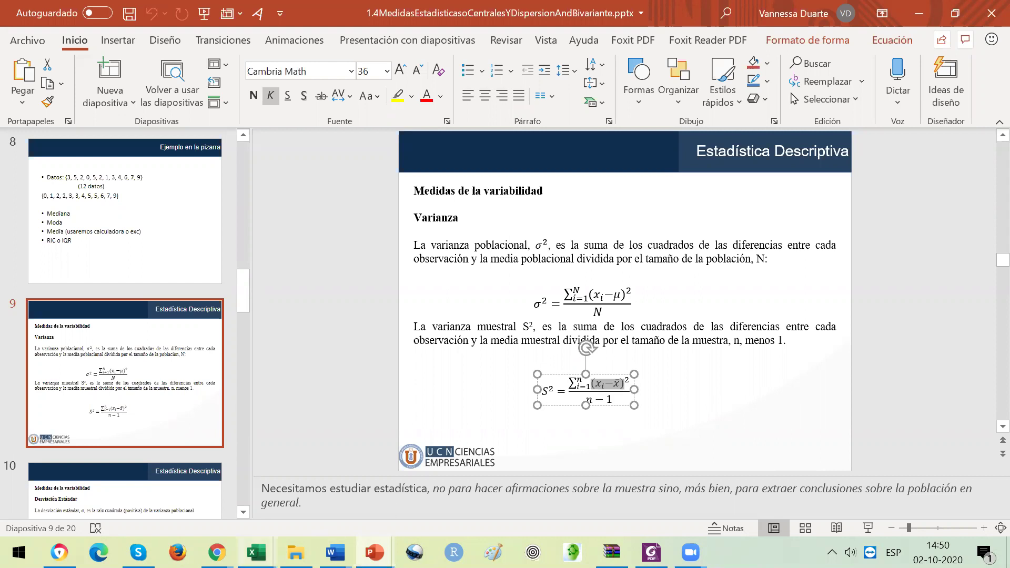
mouse_move(257, 552)
left_click(560, 481)
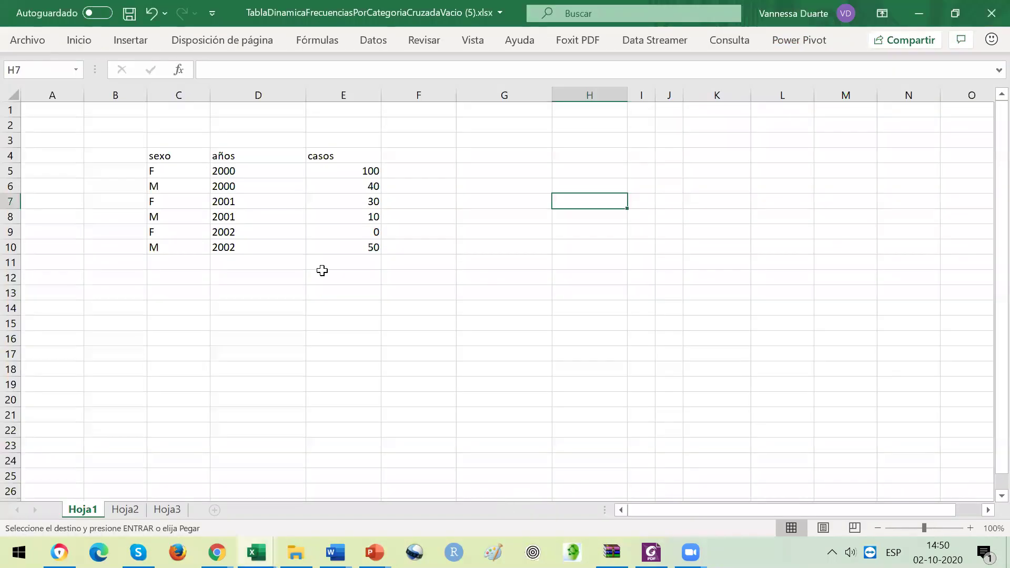
mouse_move(256, 552)
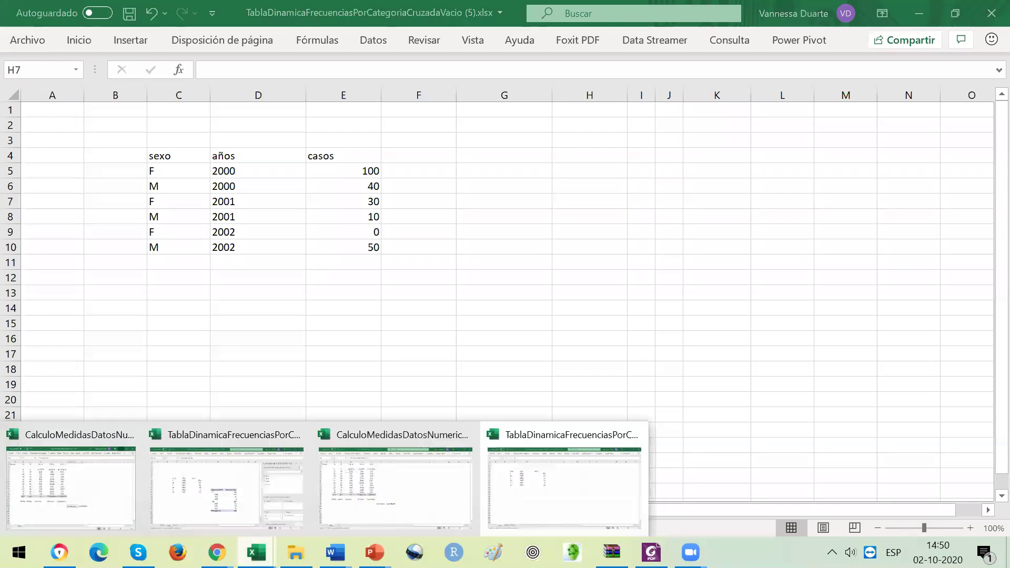
left_click(406, 480)
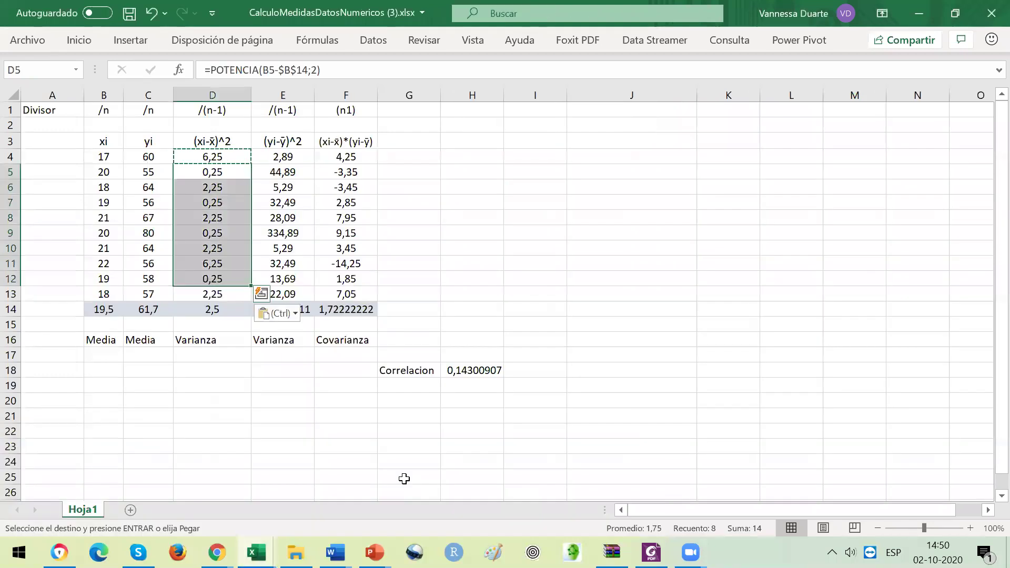
left_click(212, 295)
left_click(211, 309)
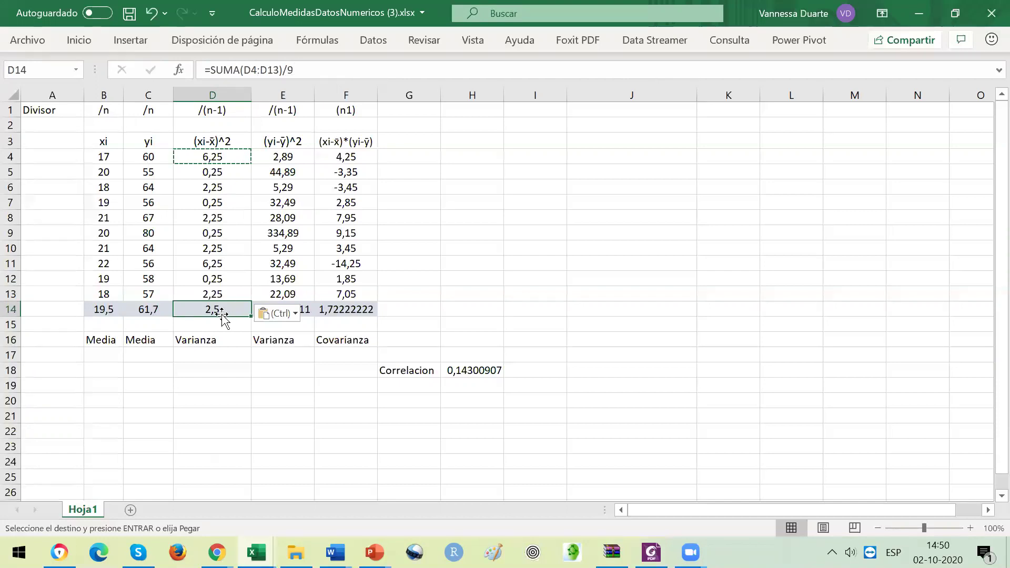
Step: Open the E4 squared-deviation formula to examine its absolute mean reference $C$14, and leave it without keeping any edit
left_click(280, 141)
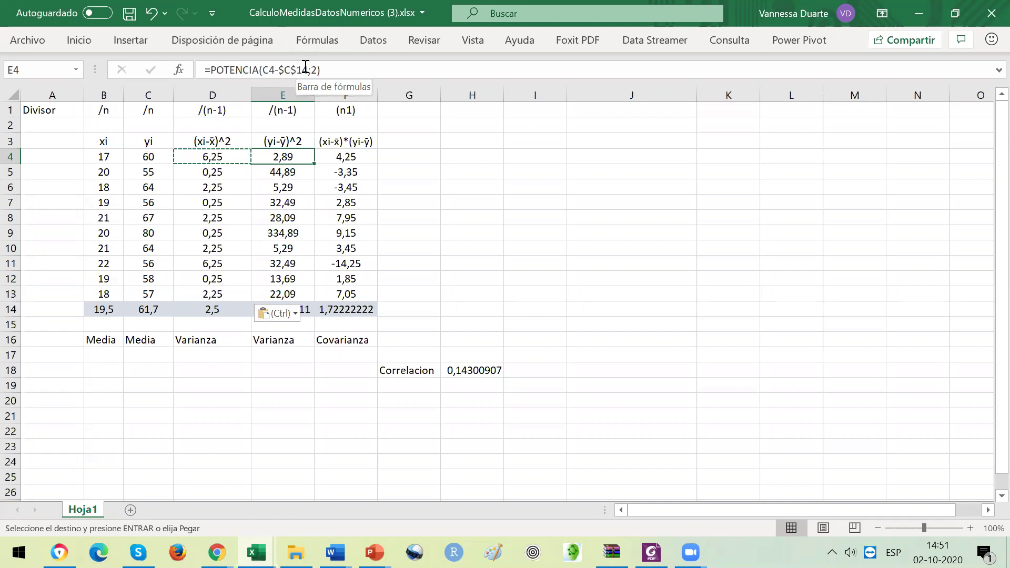
left_click(282, 69)
double_click(280, 69)
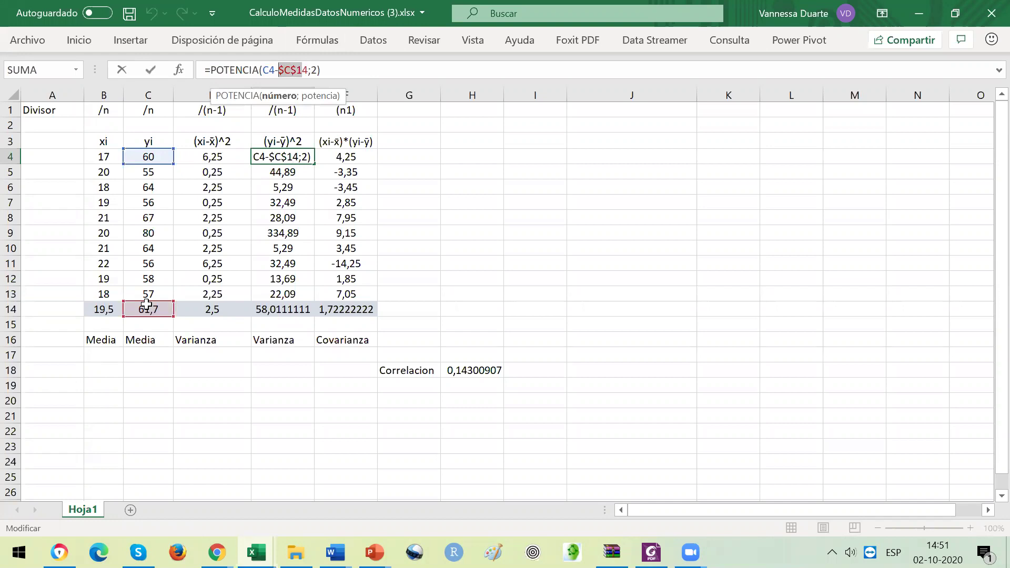
left_click(275, 311)
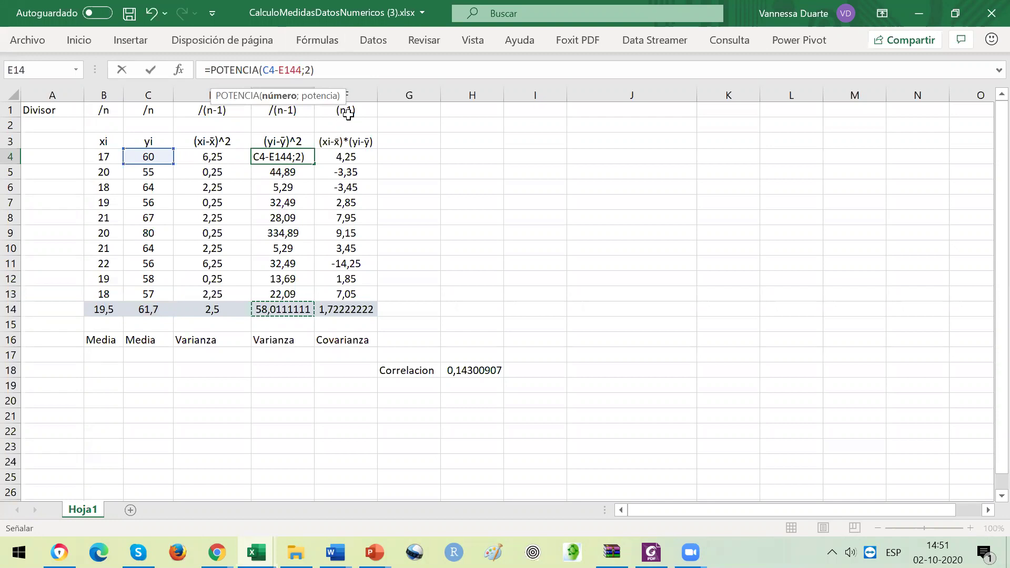
left_click(342, 190)
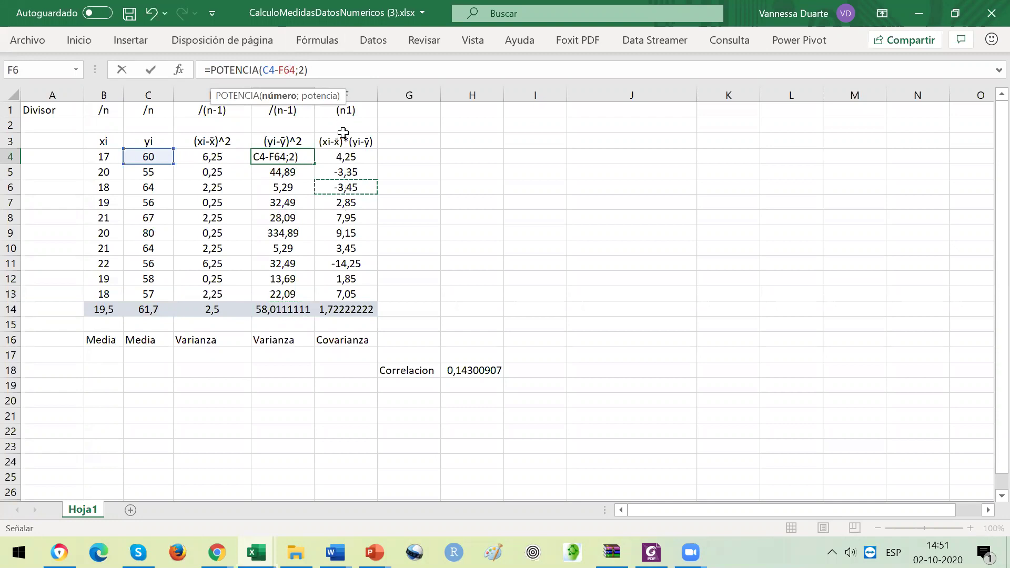
key("Escape")
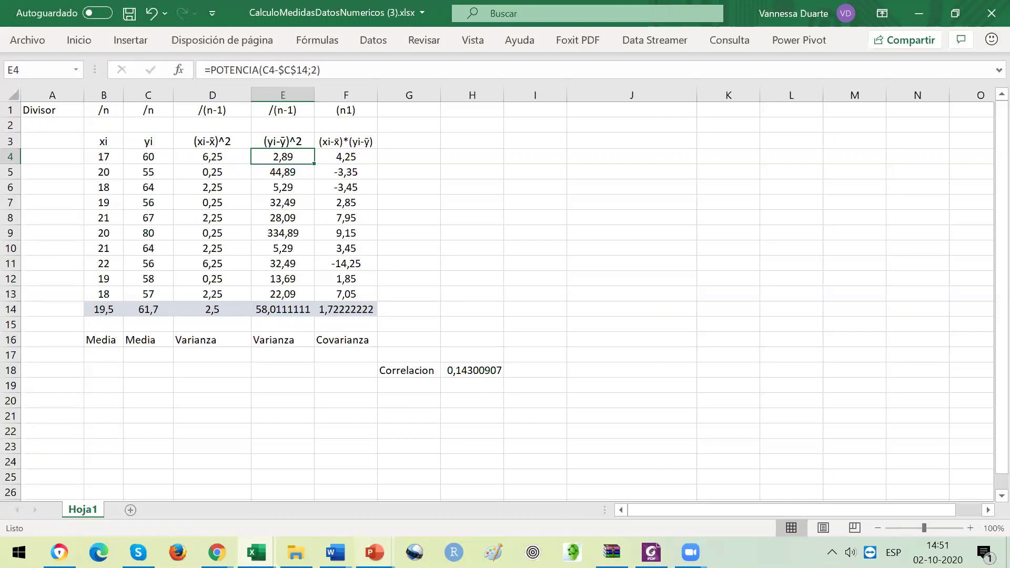
Step: Switch to the 1.4MedidasEstadisticas presentation in PowerPoint and go to slide 18 with the population covariance formula
mouse_move(374, 552)
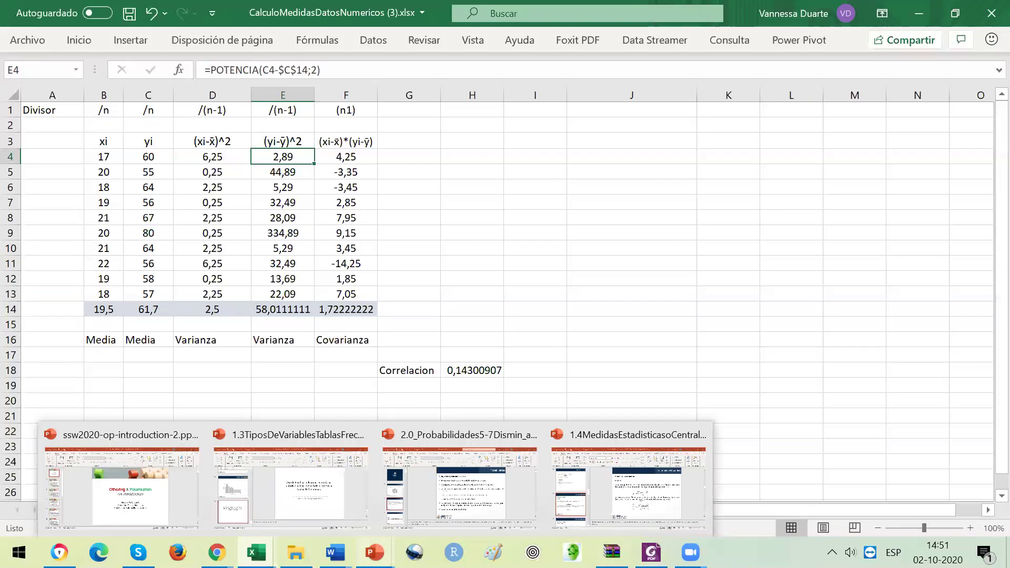
left_click(622, 494)
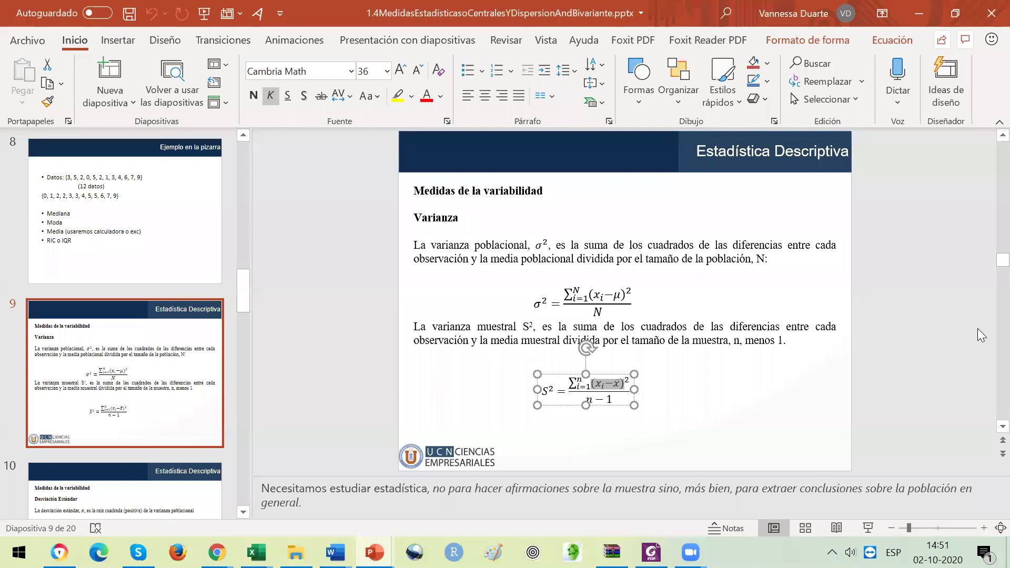
scroll(988, 327, "down", 1)
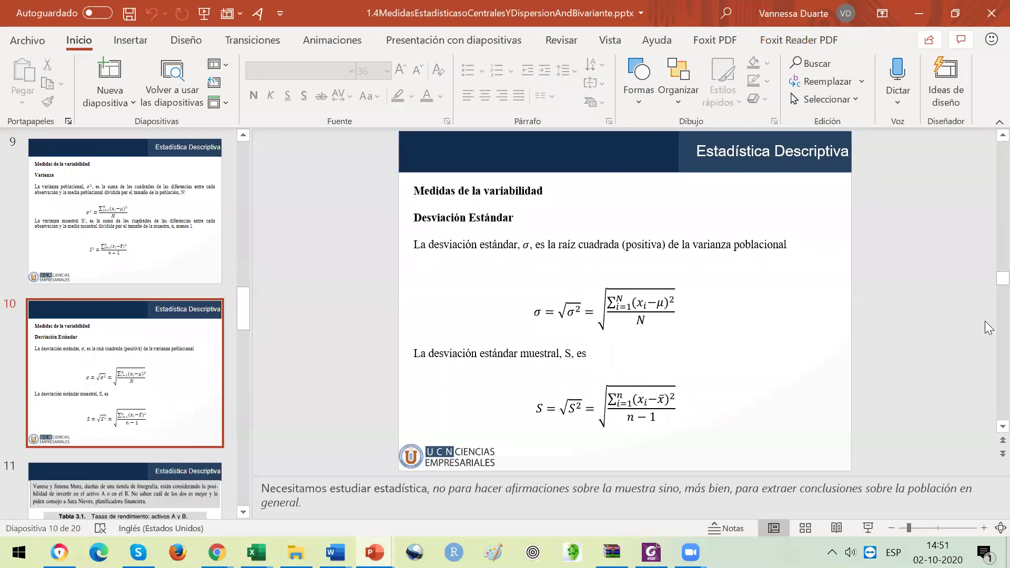
scroll(989, 328, "down", 3)
left_click_drag(987, 323, 987, 352)
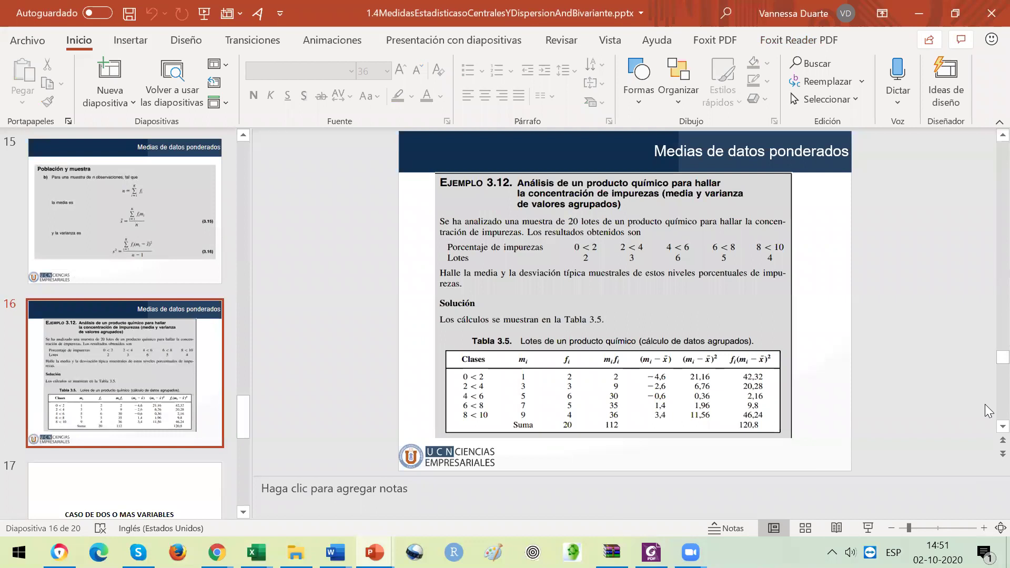
scroll(988, 411, "down", 2)
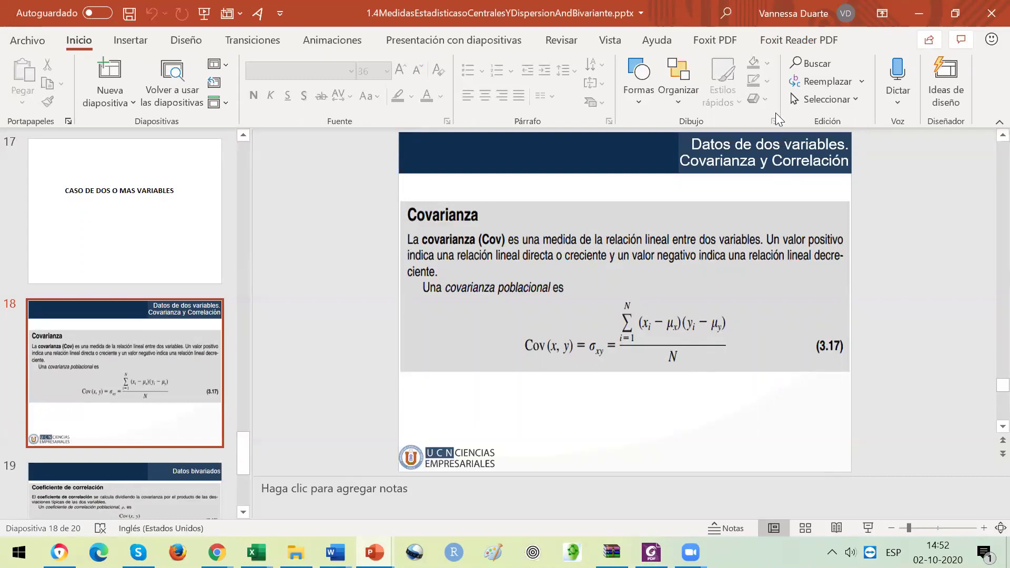
Step: Compare the deviation-product formula in F4 of the Excel workbook with the population covariance formula on the PowerPoint slide
left_click(914, 16)
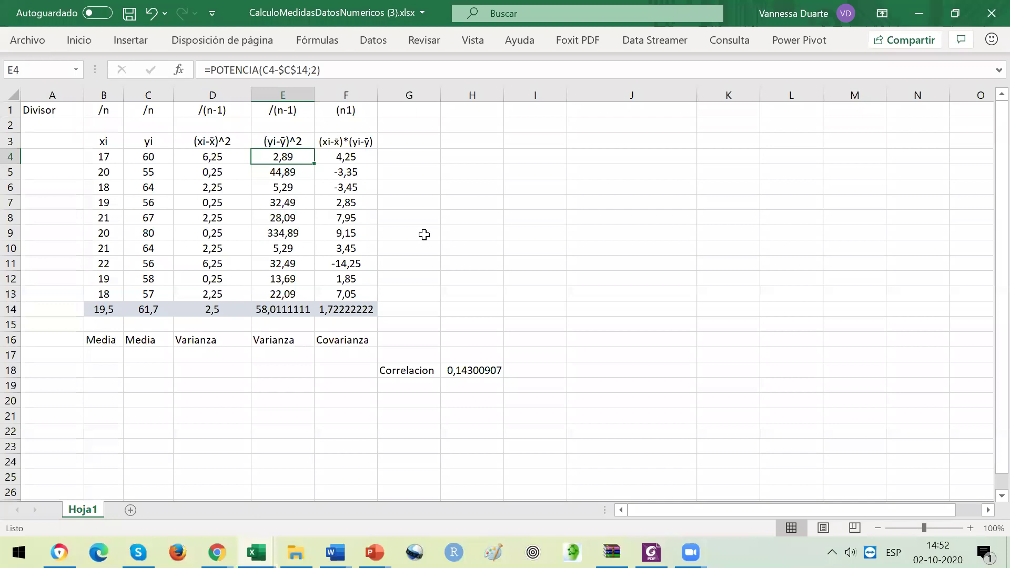
left_click(348, 152)
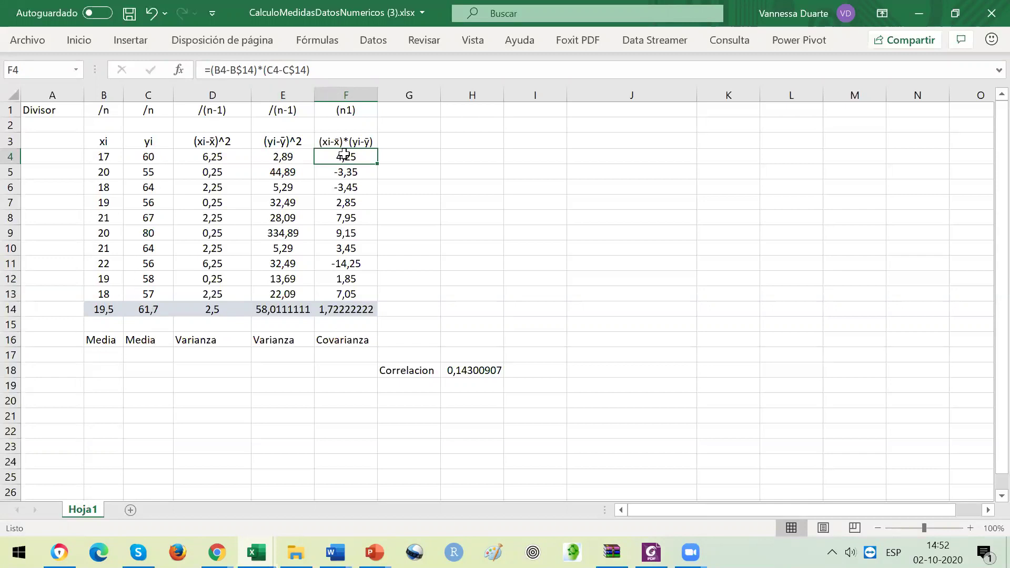
left_click(375, 552)
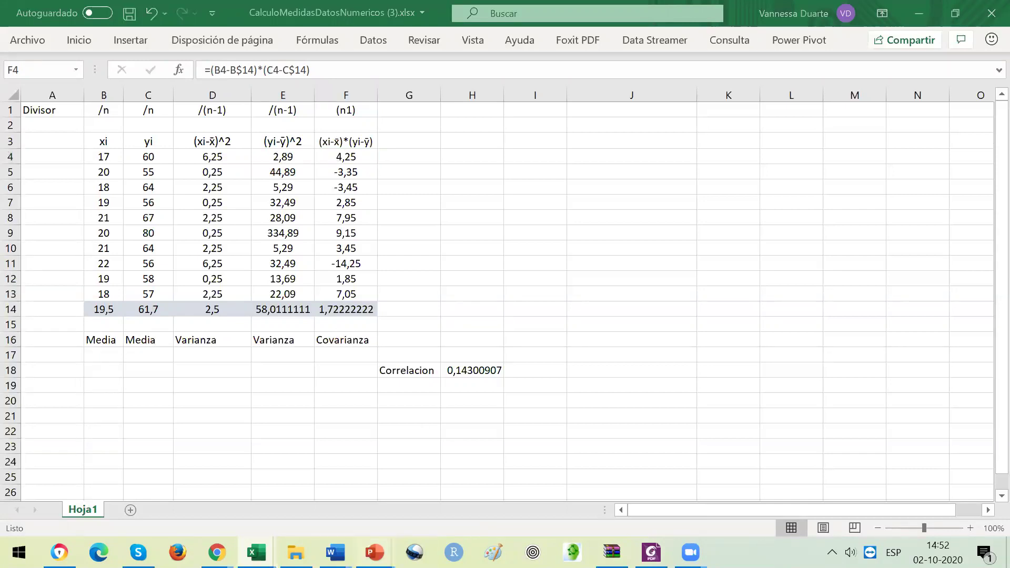
left_click(633, 473)
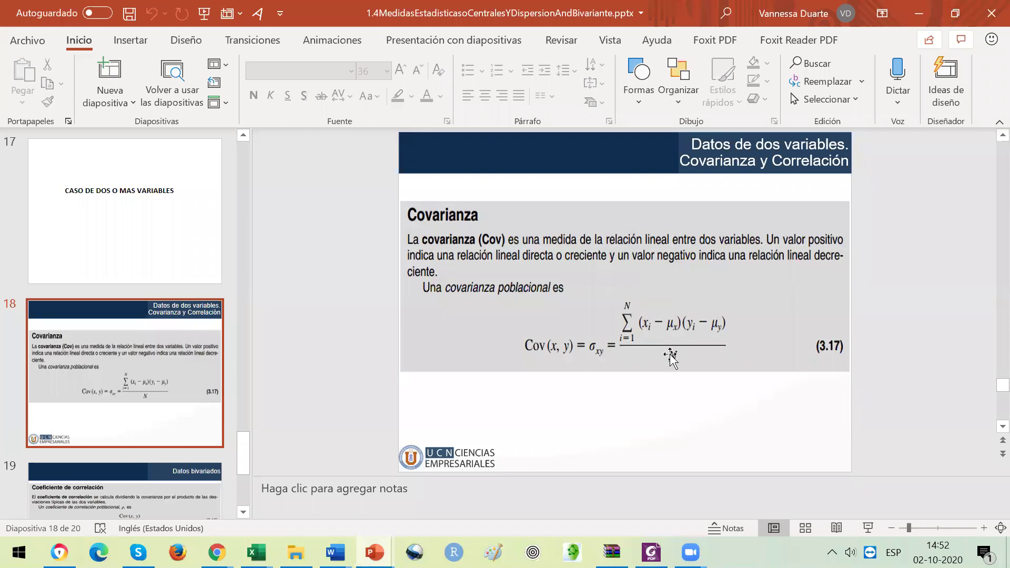
Step: Return to the Excel workbook and inspect the deviation-product formulas in F5, F6 and F7
left_click(919, 14)
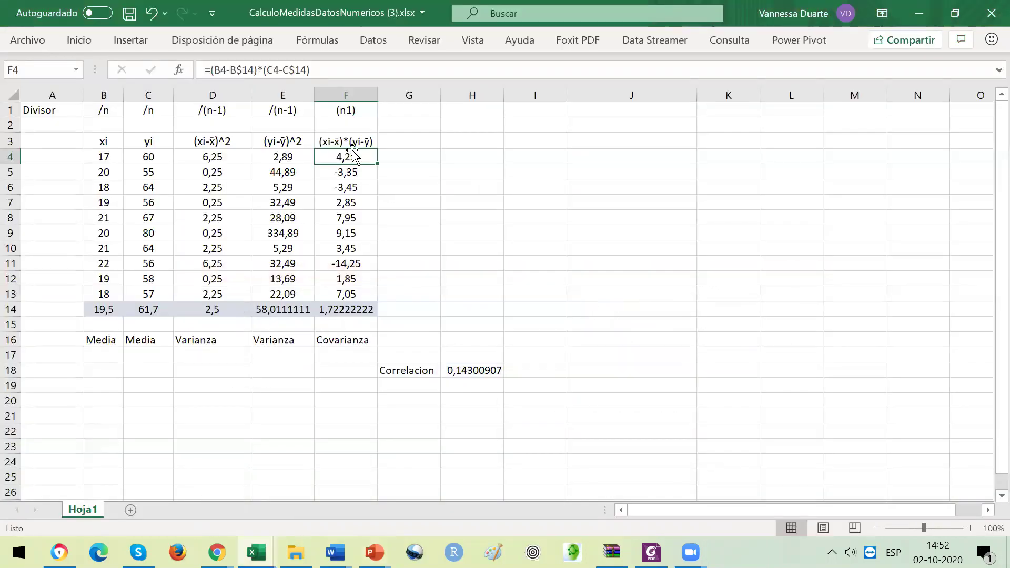
left_click(349, 169)
left_click(345, 190)
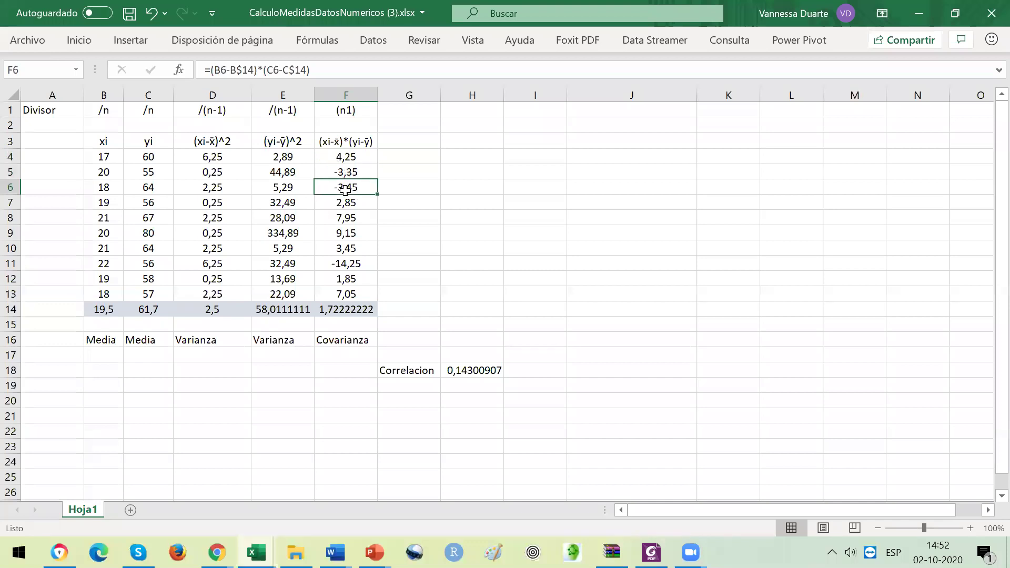
left_click(347, 204)
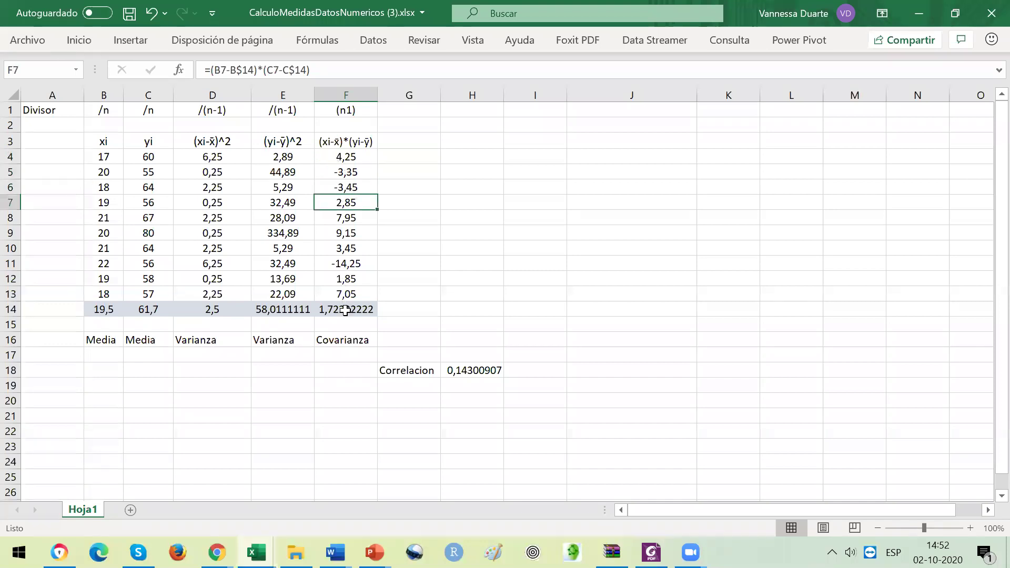
Step: Examine the covariance formula in F14 and the range it sums, leaving the cell for the Covarianza label
left_click(345, 310)
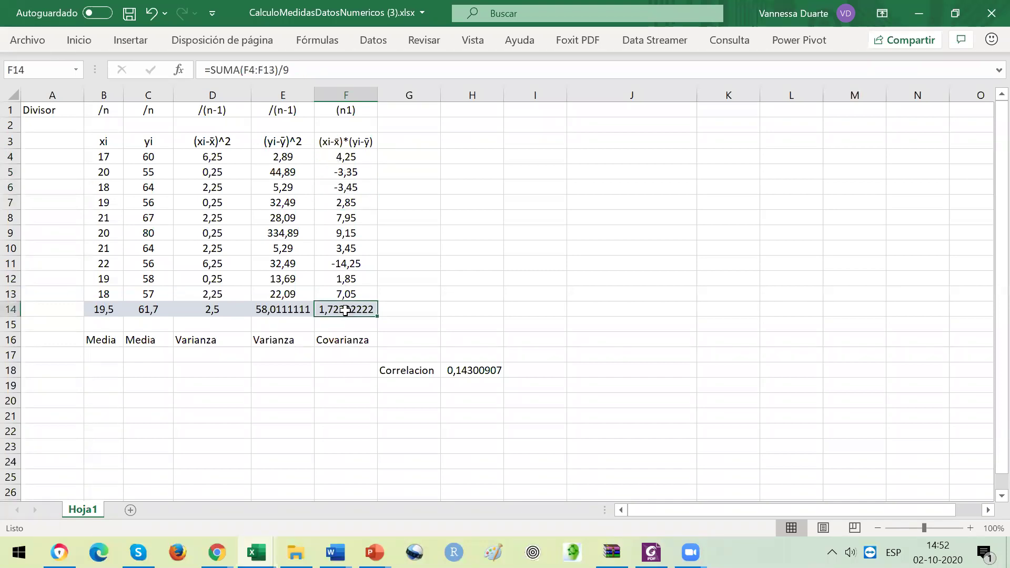
left_click(293, 72)
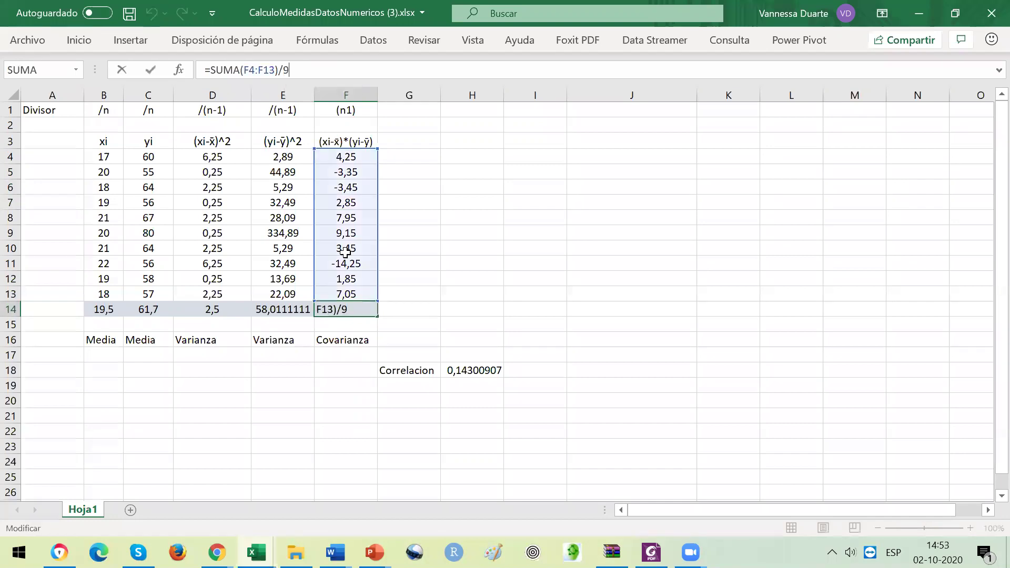
left_click(339, 419)
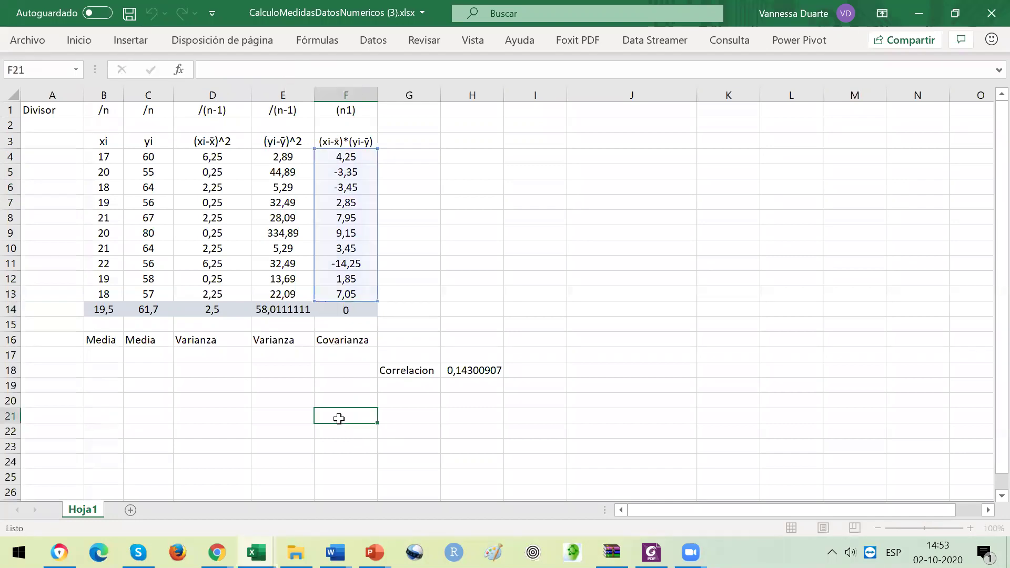
left_click(339, 337)
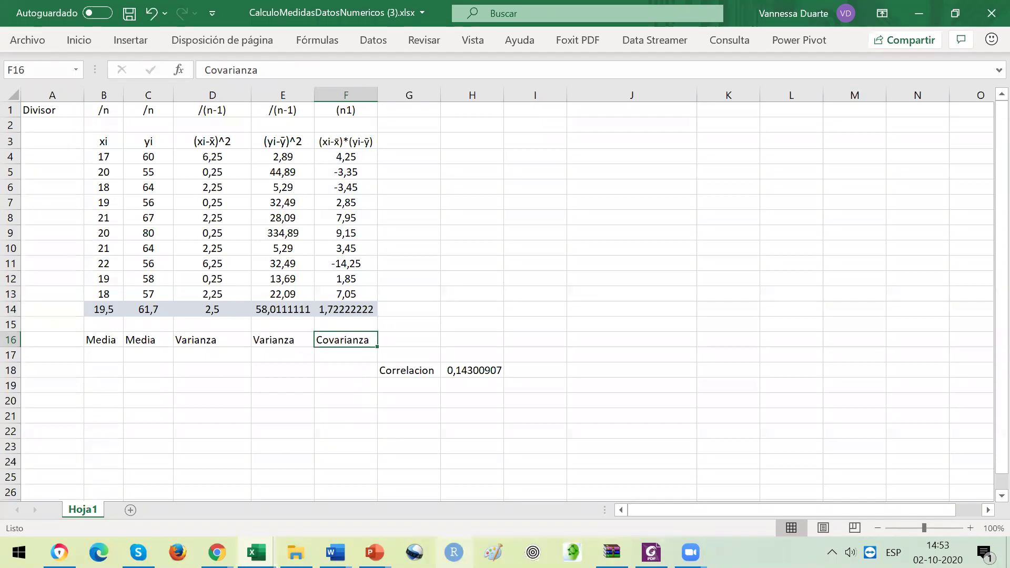
Step: Switch to PowerPoint to review the covariance formula and open slide 19 on the correlation coefficient
left_click(375, 552)
left_click(666, 489)
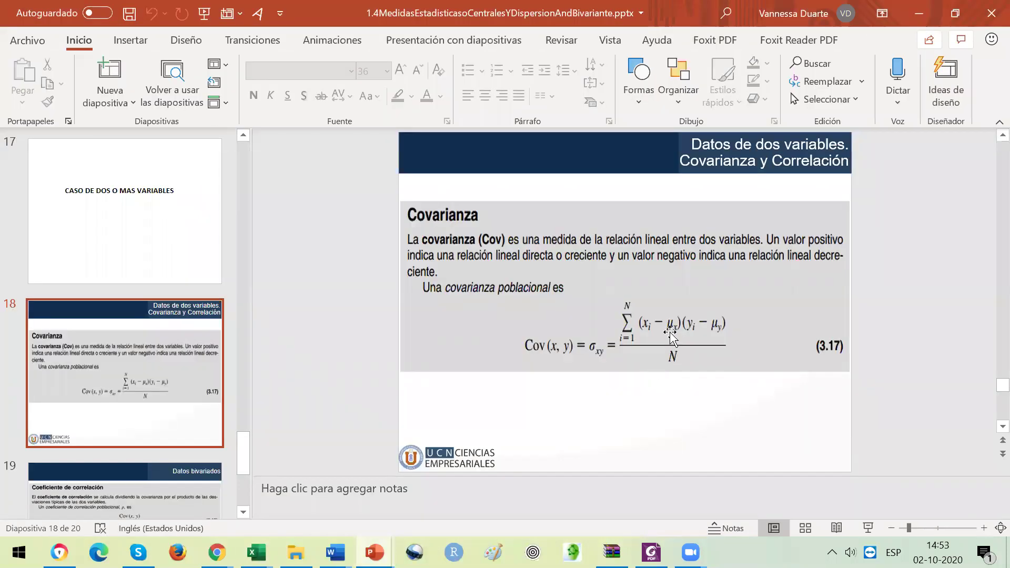
left_click(672, 338)
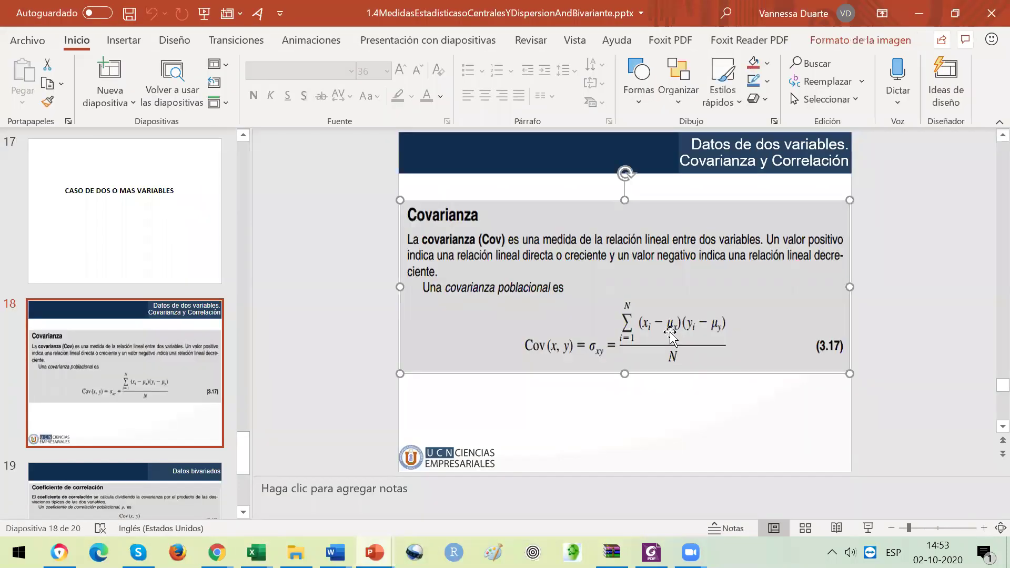
left_click(159, 479)
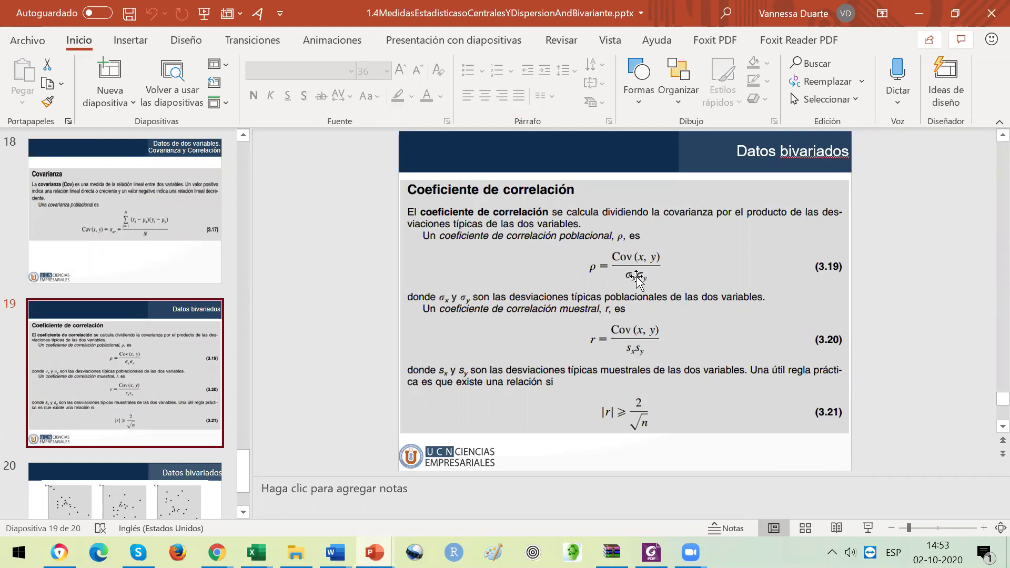
Step: Return to the Excel workbook and inspect the covariance in F14 and the variances in D14 and E14 used for the correlation
left_click(918, 16)
left_click(353, 307)
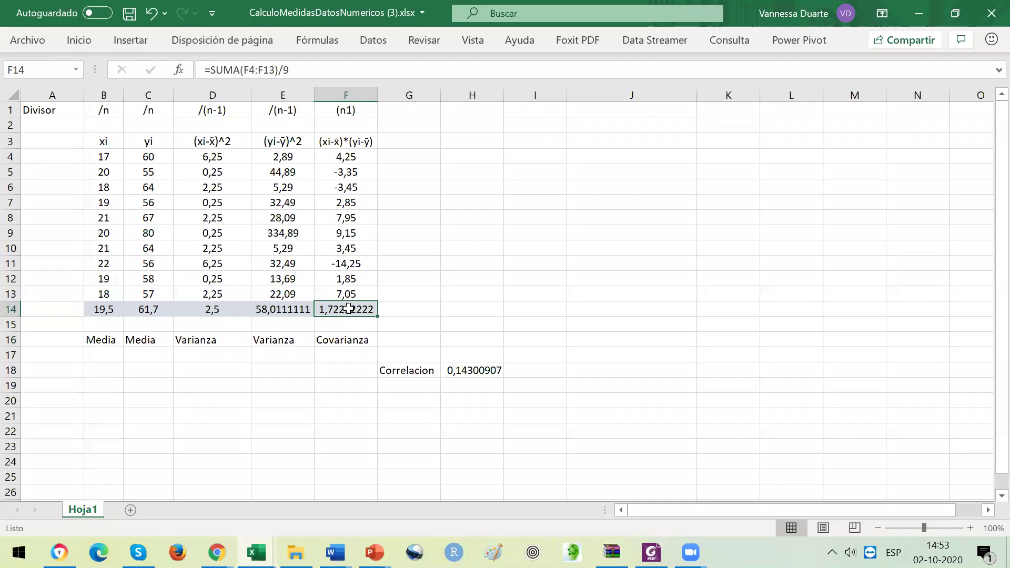
left_click(283, 311)
left_click(216, 311)
left_click(279, 309)
left_click(224, 308)
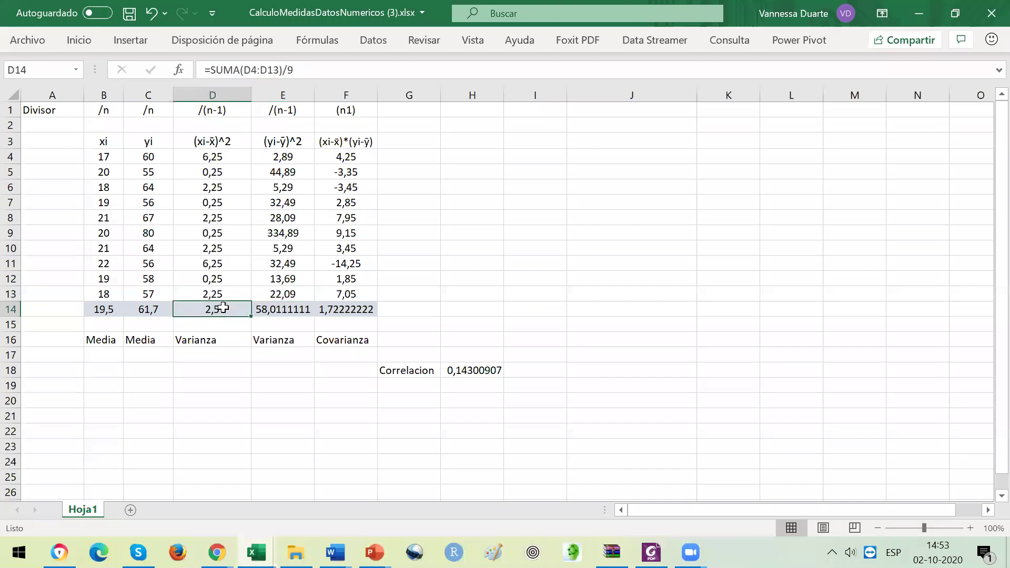
left_click(274, 309)
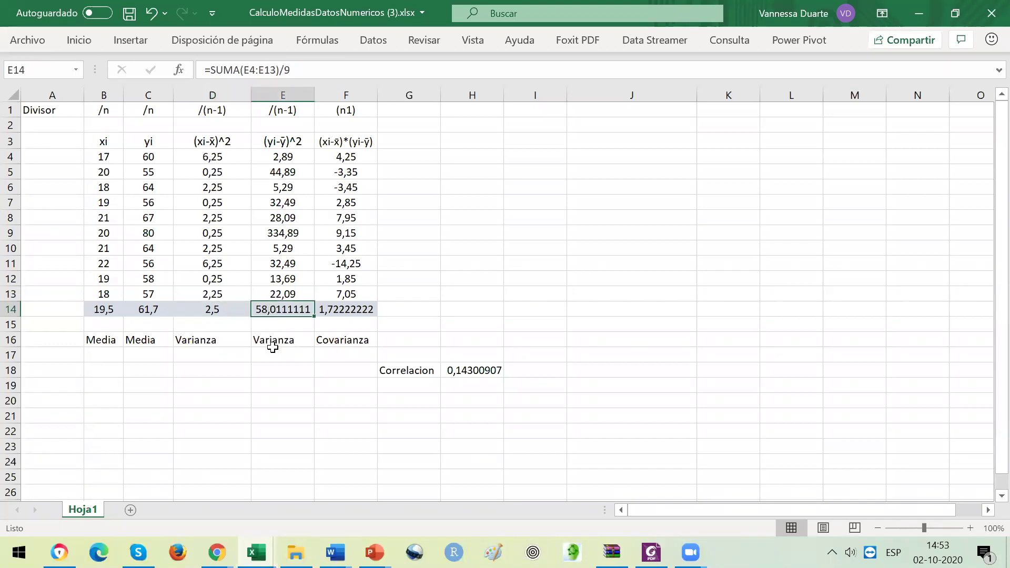
left_click(210, 310)
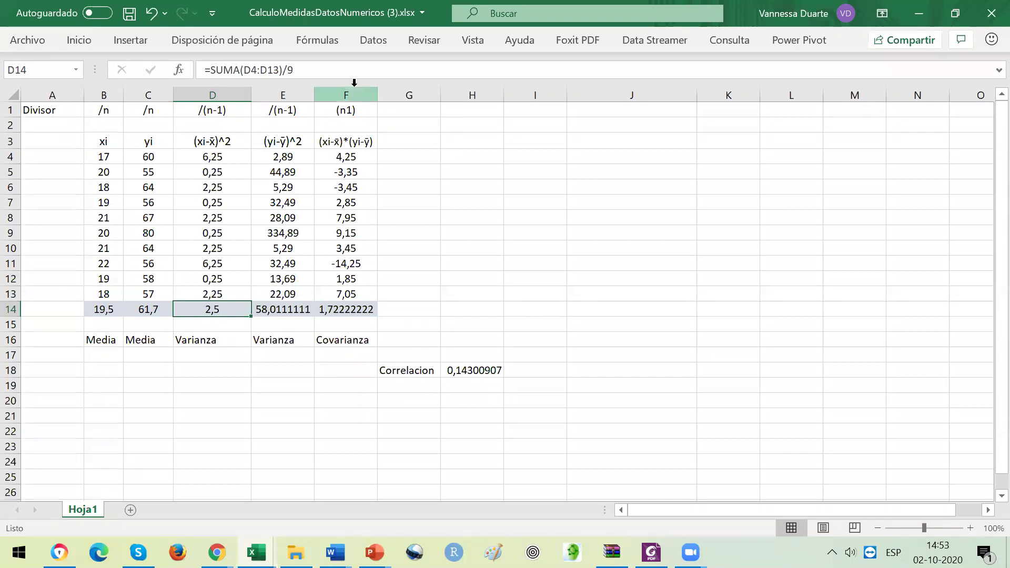
left_click(343, 309)
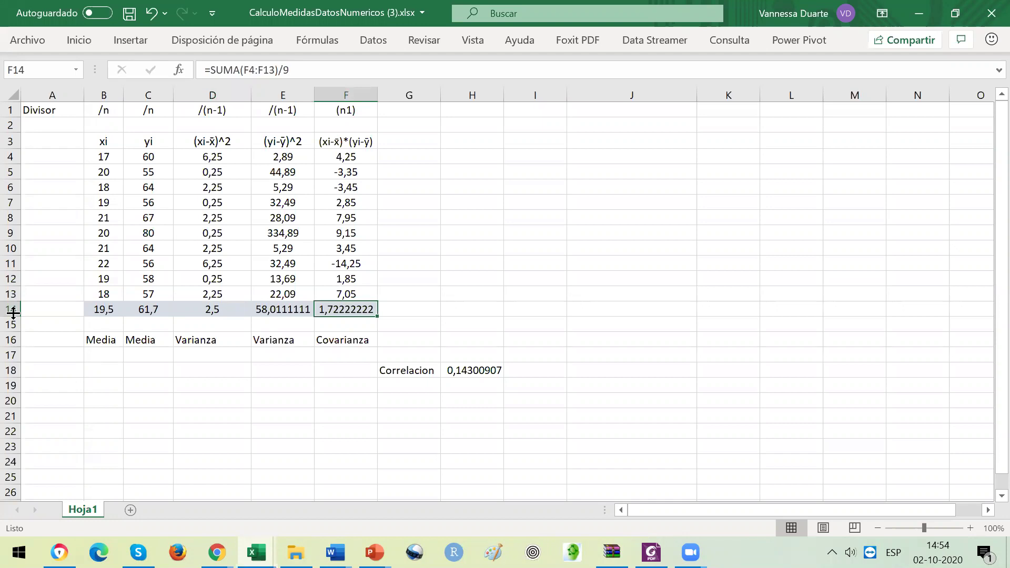
Step: Inspect the variance formulas in E14 and D14 and the correlation formula in H18
left_click(270, 308)
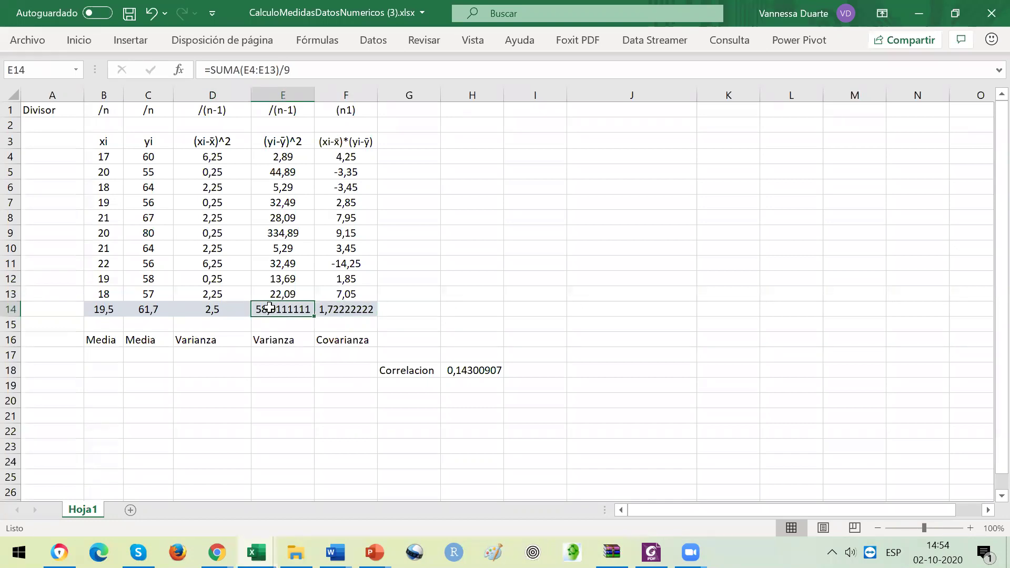
left_click(215, 312)
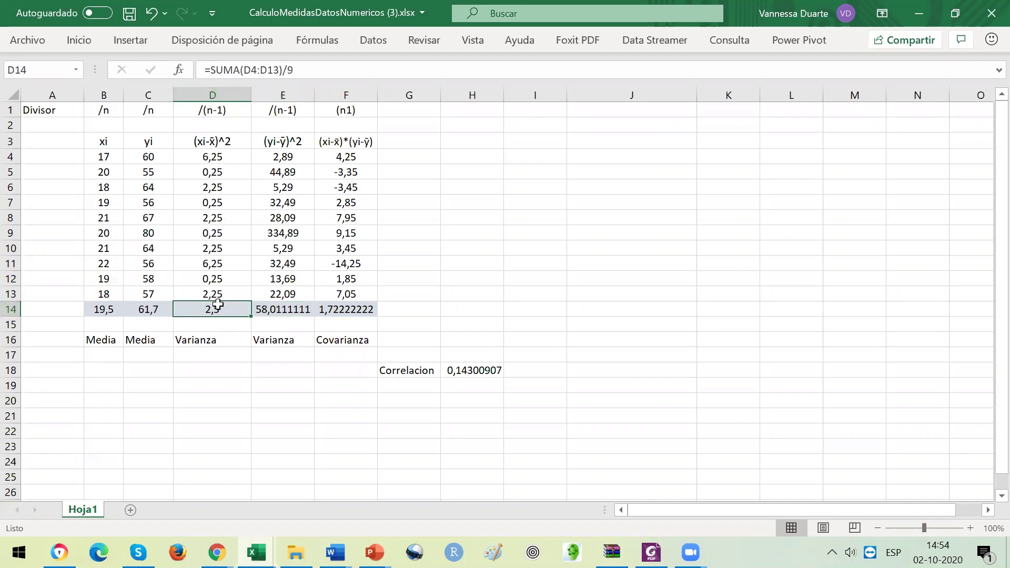
left_click(487, 374)
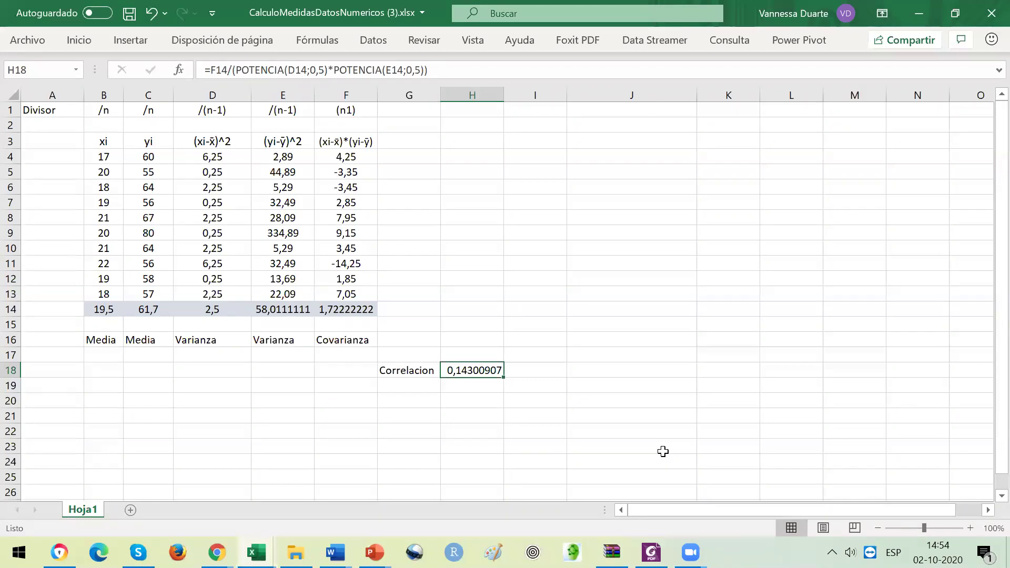
Step: Compare the covariance and Y-variance labels in F16 and E16 with their formulas in F14 and E14
left_click(349, 339)
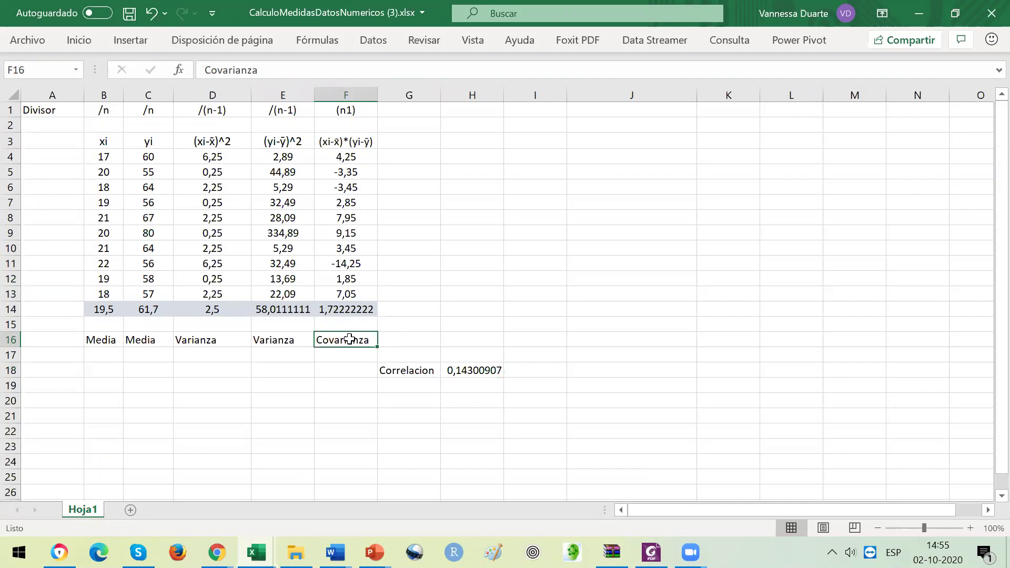
left_click(282, 341)
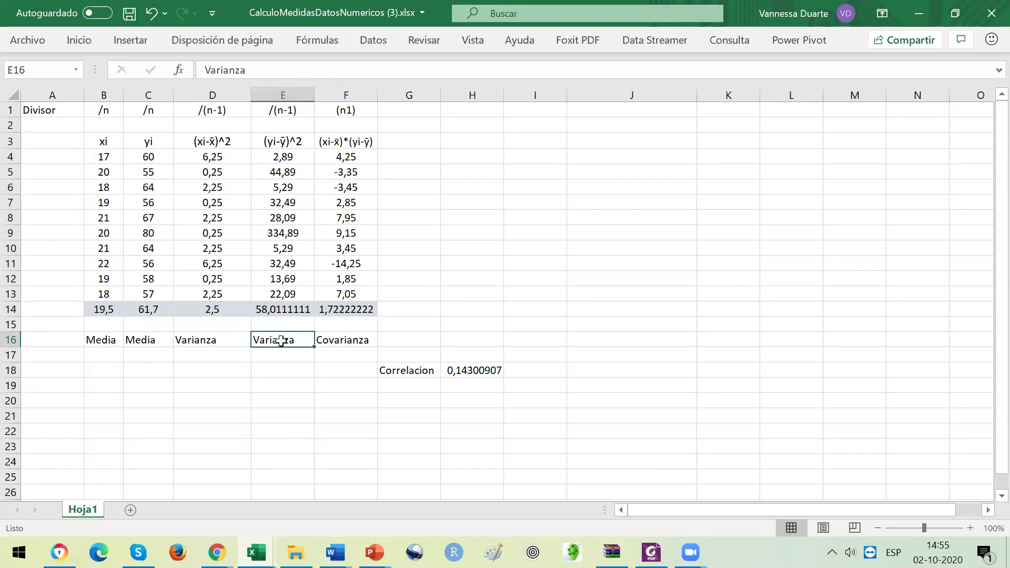
left_click(279, 311)
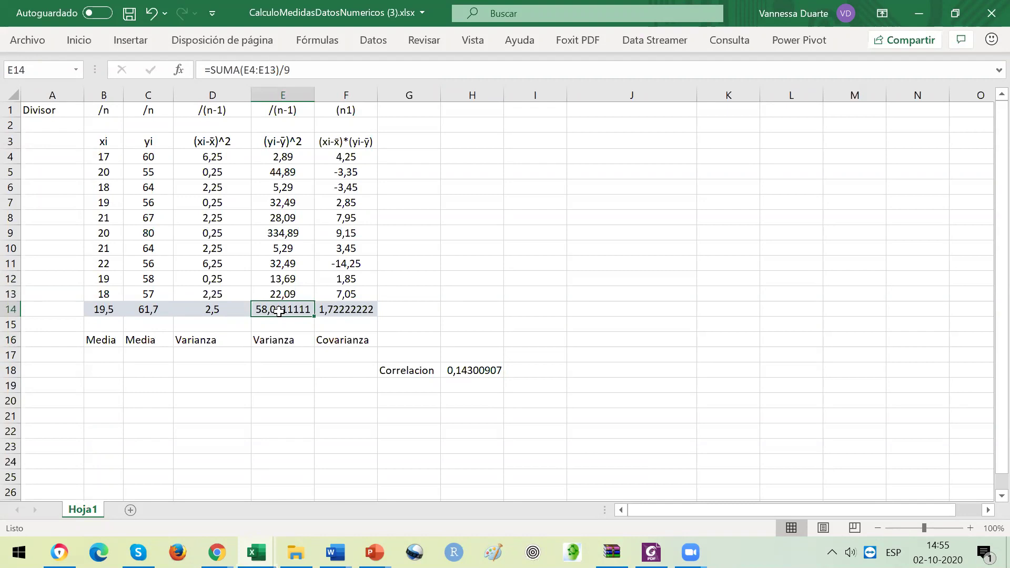
left_click(341, 310)
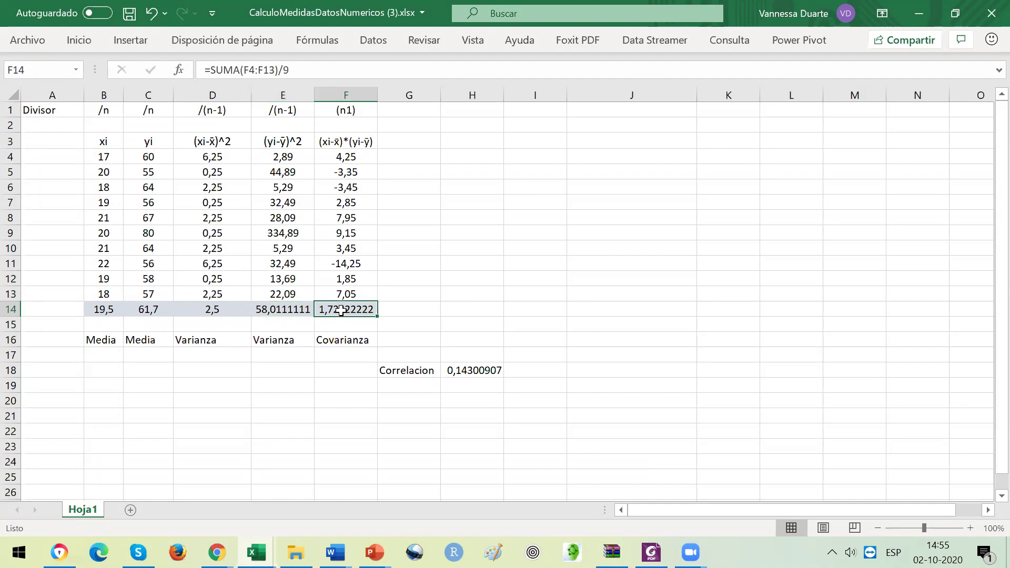
left_click(293, 311)
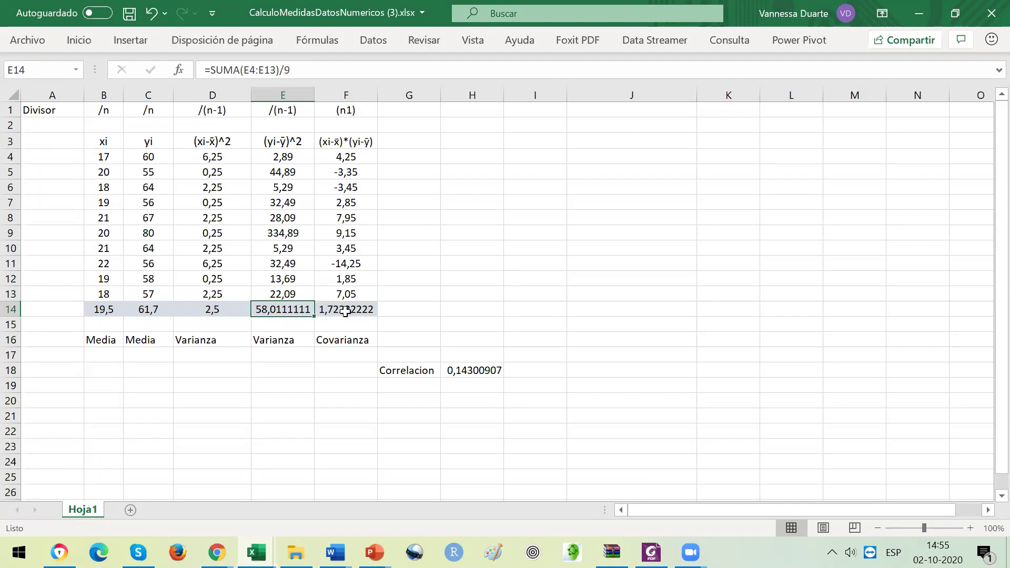
left_click(345, 311)
Step: Switch to the 1.4MedidasEstadisticas presentation in PowerPoint and review slides 19 back to 14, covering correlation, covariance and grouped-data mean and variance
left_click(374, 552)
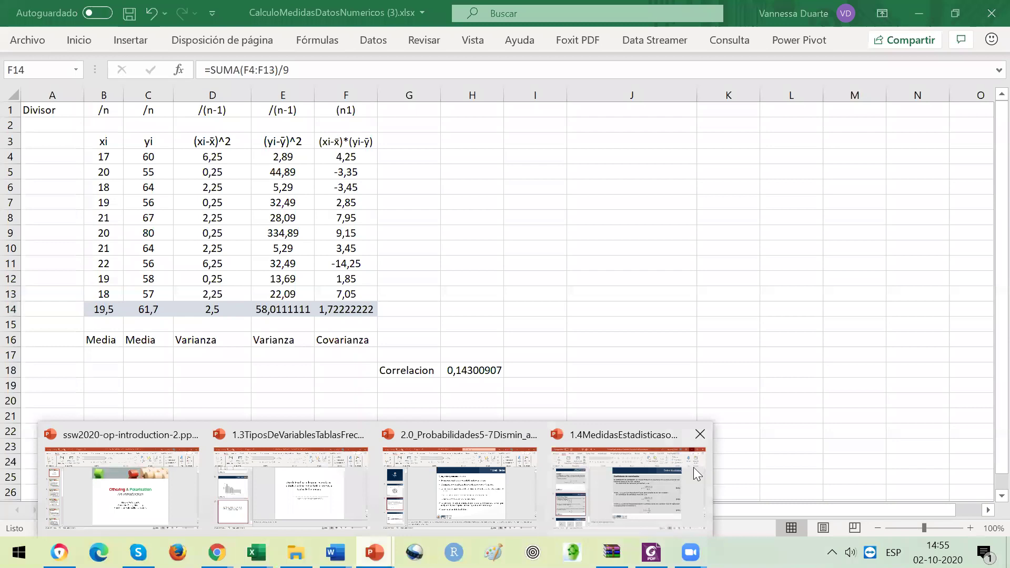
left_click(625, 491)
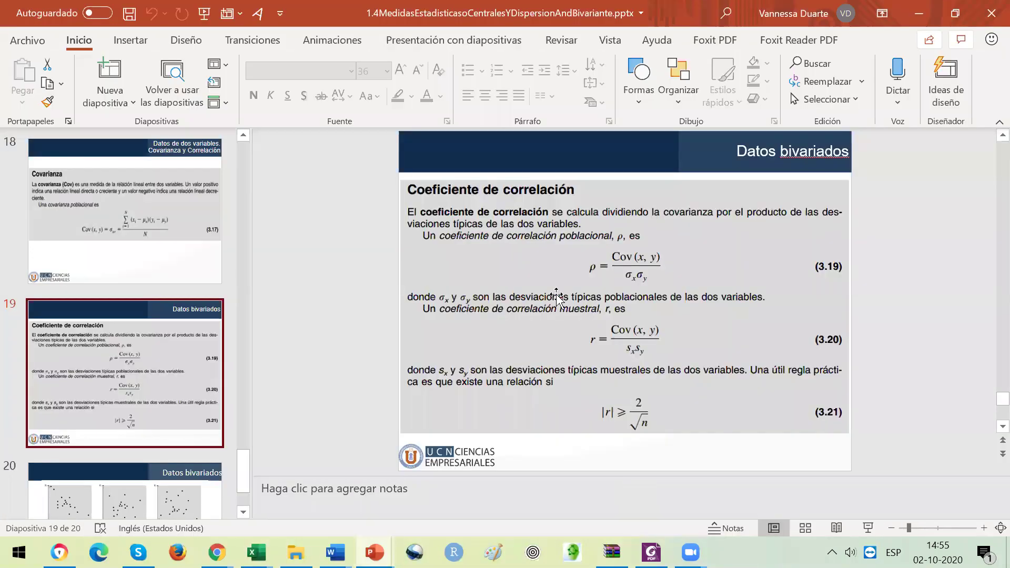
scroll(548, 304, "up", 1)
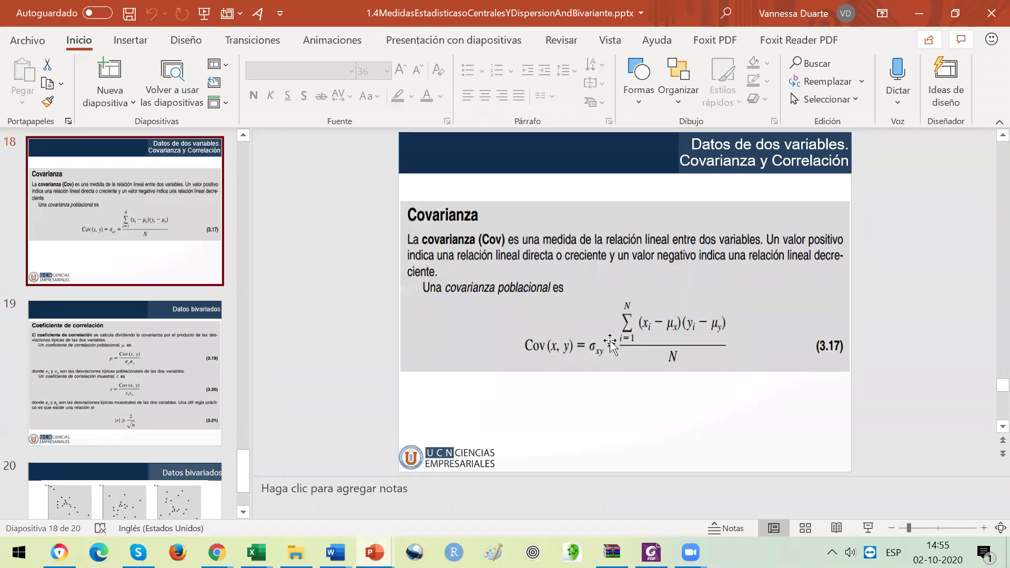
scroll(611, 343, "down", 2)
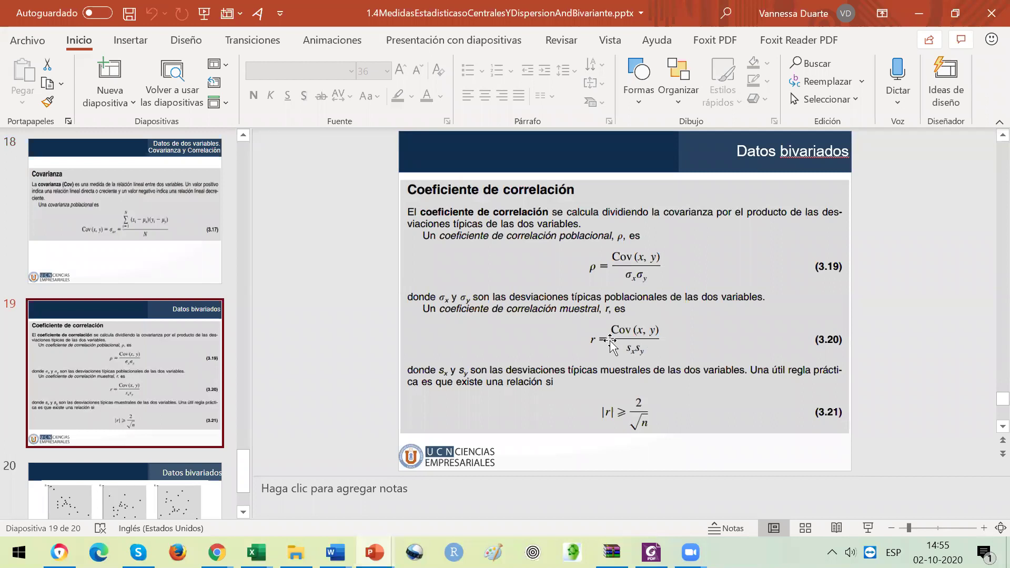
scroll(611, 343, "down", 2)
scroll(611, 343, "up", 4)
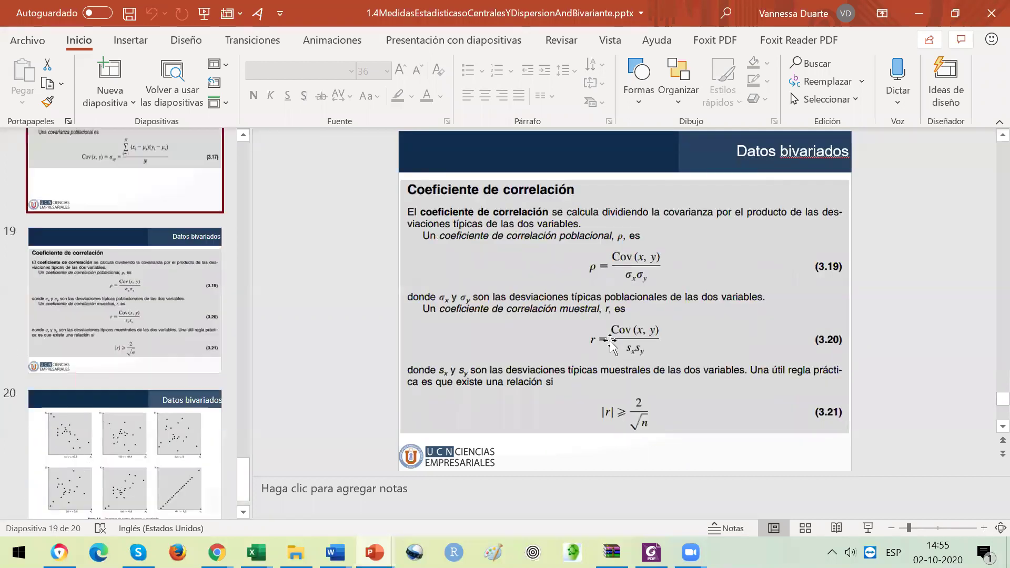
scroll(610, 343, "up", 4)
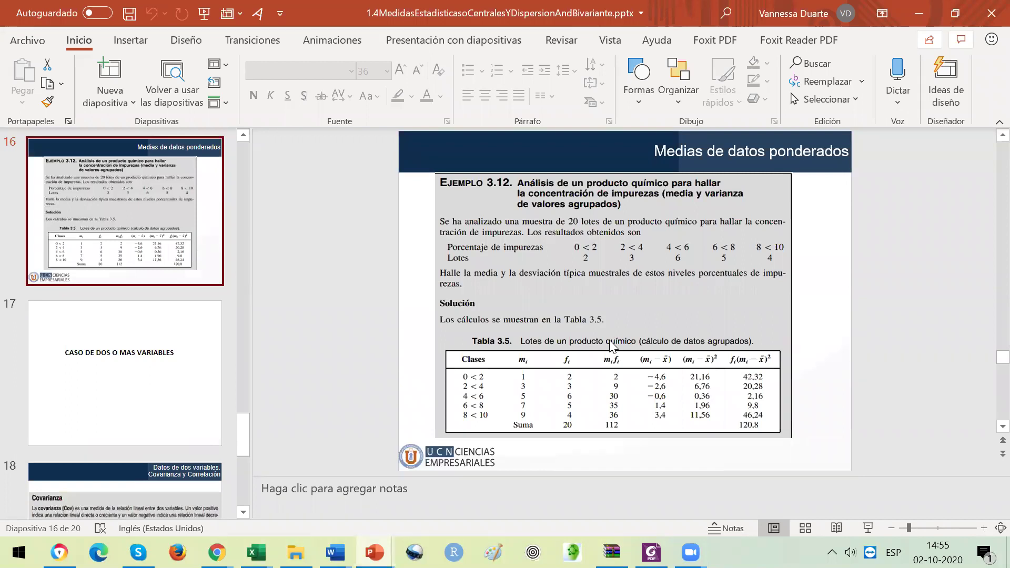
scroll(611, 343, "up", 2)
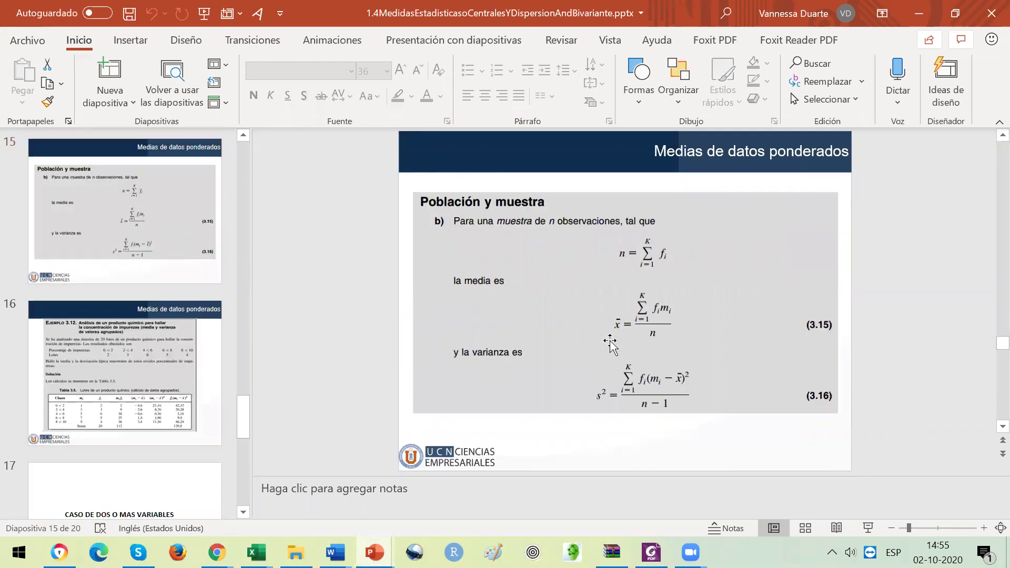
scroll(610, 343, "up", 2)
scroll(610, 344, "down", 4)
scroll(611, 344, "up", 1)
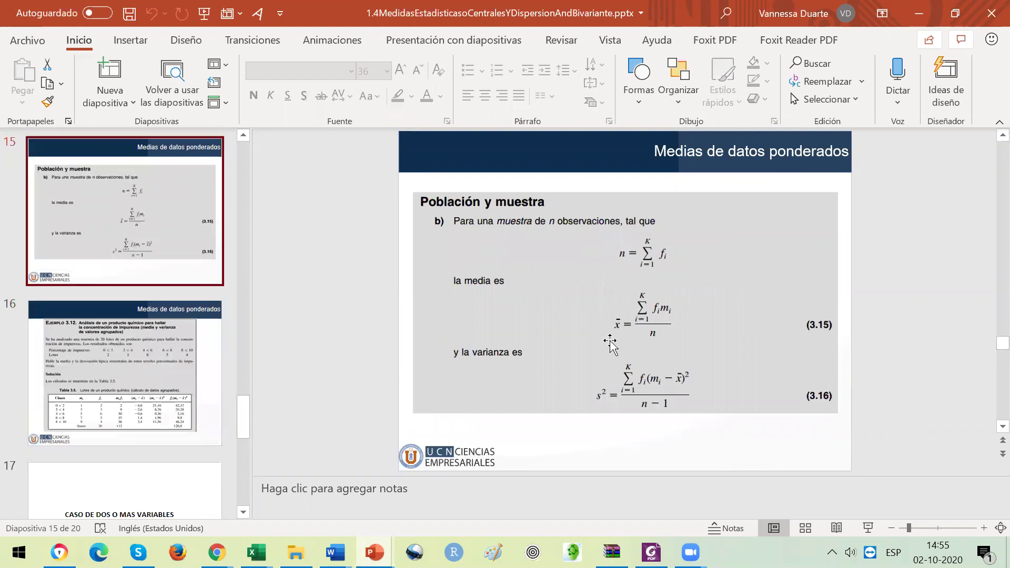
scroll(611, 344, "up", 1)
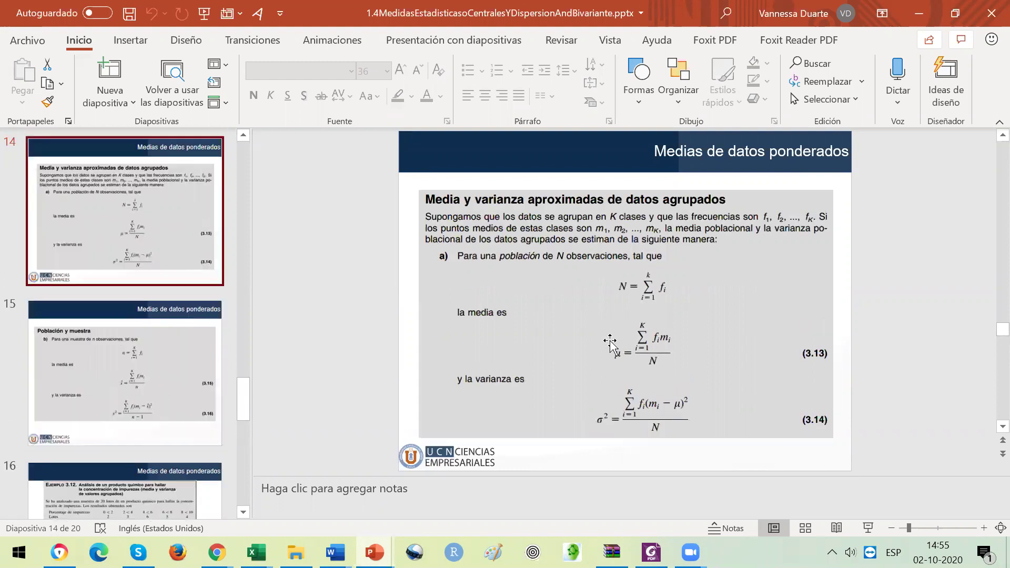
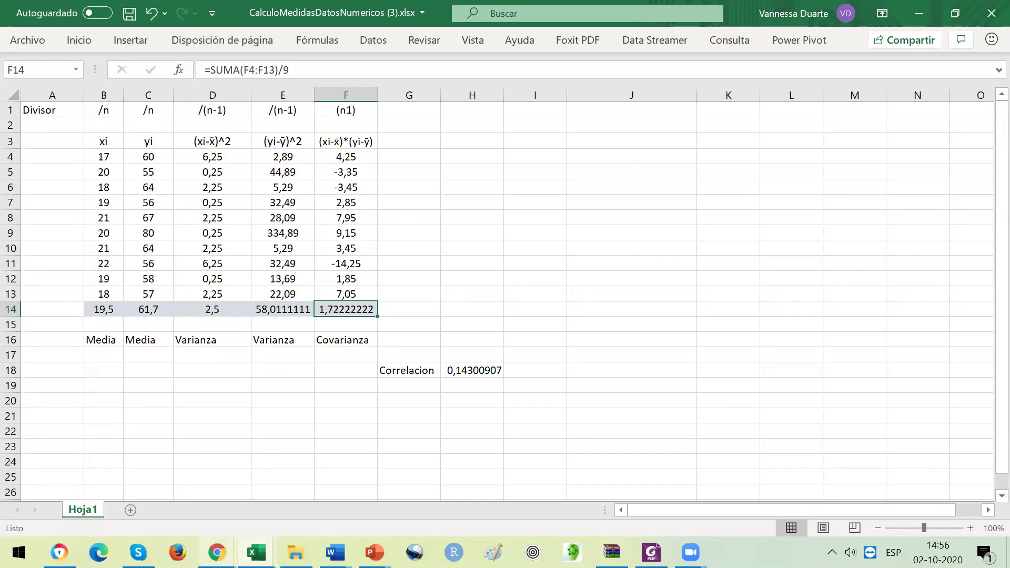
Step: Switch to the Excel workbook TablaDinamicaFrecuenciasPorCategoriaCruzadaVacio (5).xlsx and open sheet Hoja3 with the Sexo and Peso data
mouse_move(217, 553)
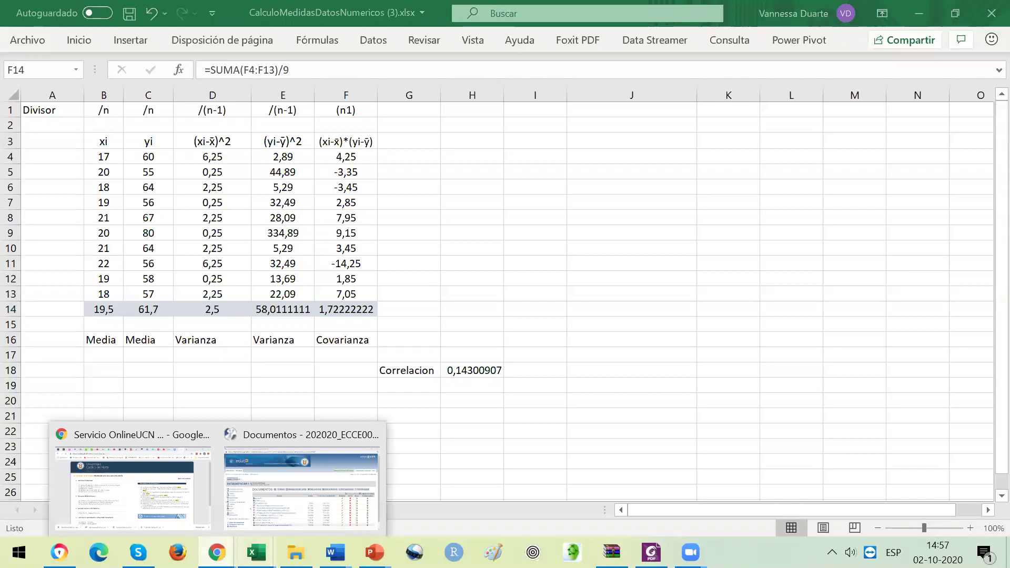
mouse_move(256, 553)
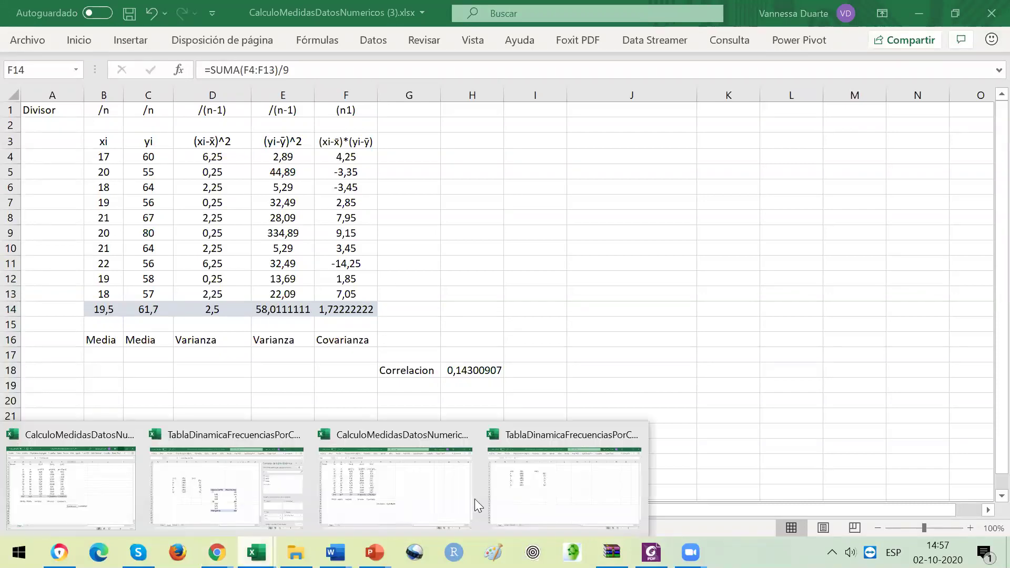
left_click(550, 488)
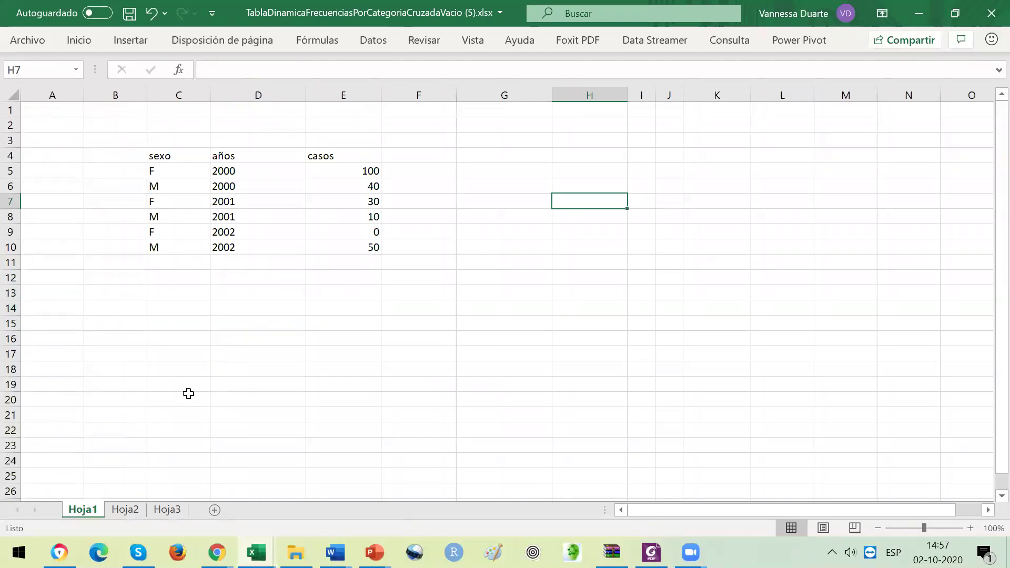
left_click(167, 511)
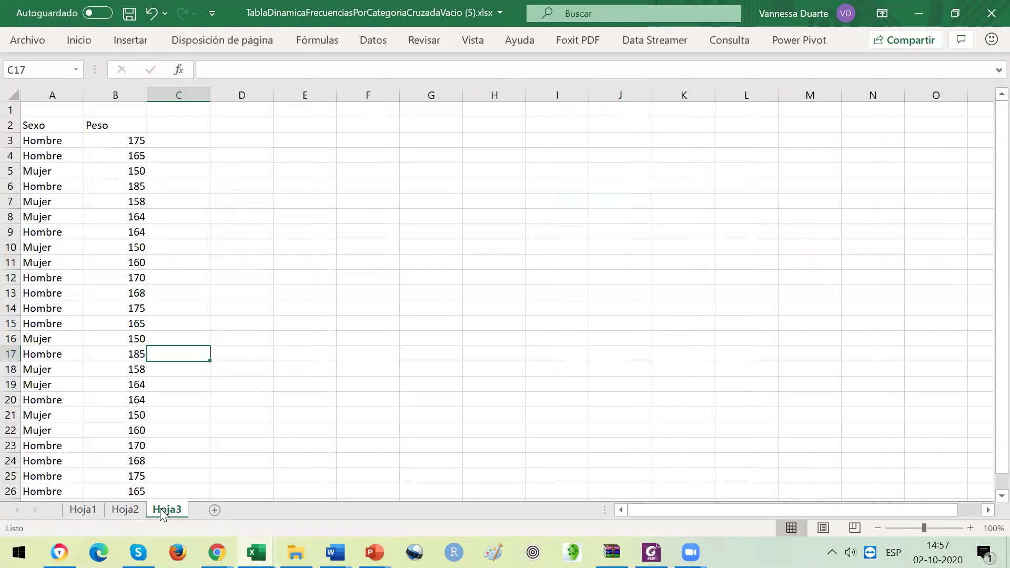
left_click(116, 141)
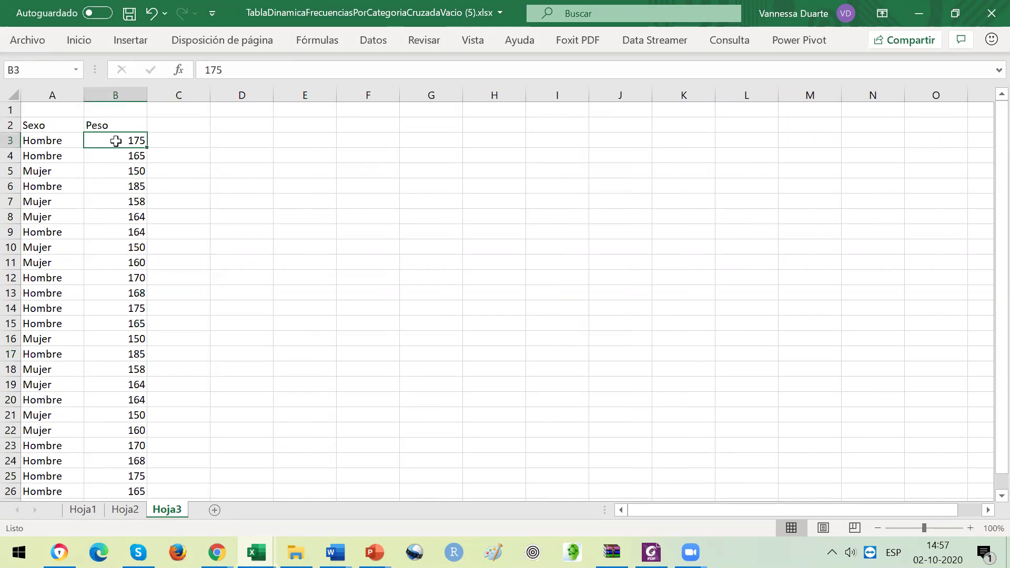
left_click_drag(116, 141, 108, 430)
left_click_drag(101, 485, 130, 128)
left_click(130, 129)
key("Up")
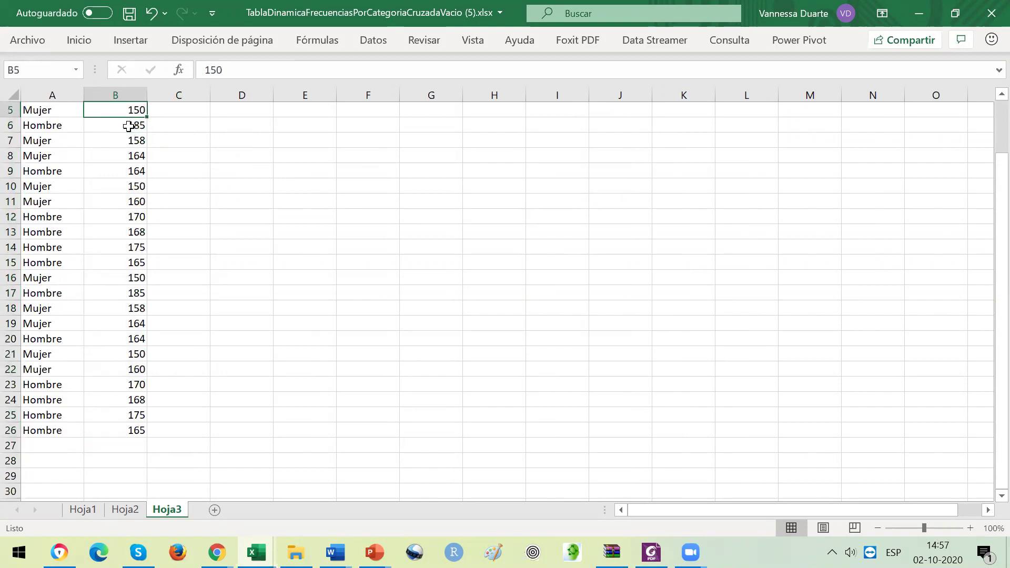
key("Up")
key("Up")
key("Up")
key("Up")
key("Down")
key("Down")
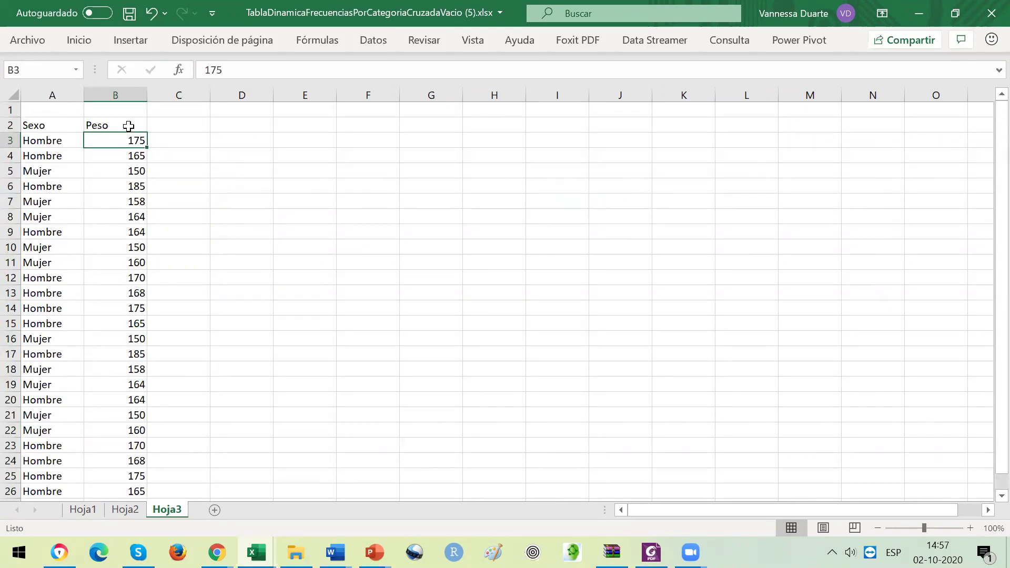
Step: Select the Peso column from its header in B2 down to the last value in B26
key("Up")
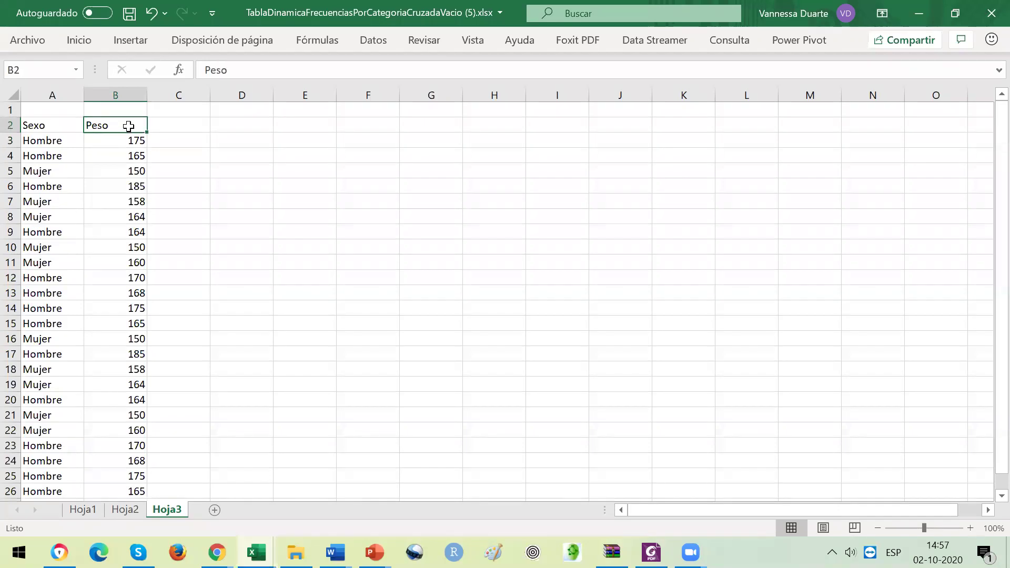
key("shift+Down")
key("shift+Down")
key("shift+Down")
key("shift+Down")
key("shift+Down")
key("shift+Down")
key("shift+Down")
key("shift+Down")
key("shift+Down")
key("shift+Down")
key("shift+Down")
key("shift+Down")
key("shift+Down")
key("shift+Down")
key("shift+Down")
key("shift+Down")
key("shift+Down")
key("shift+Down")
key("shift+Down")
key("shift+Down")
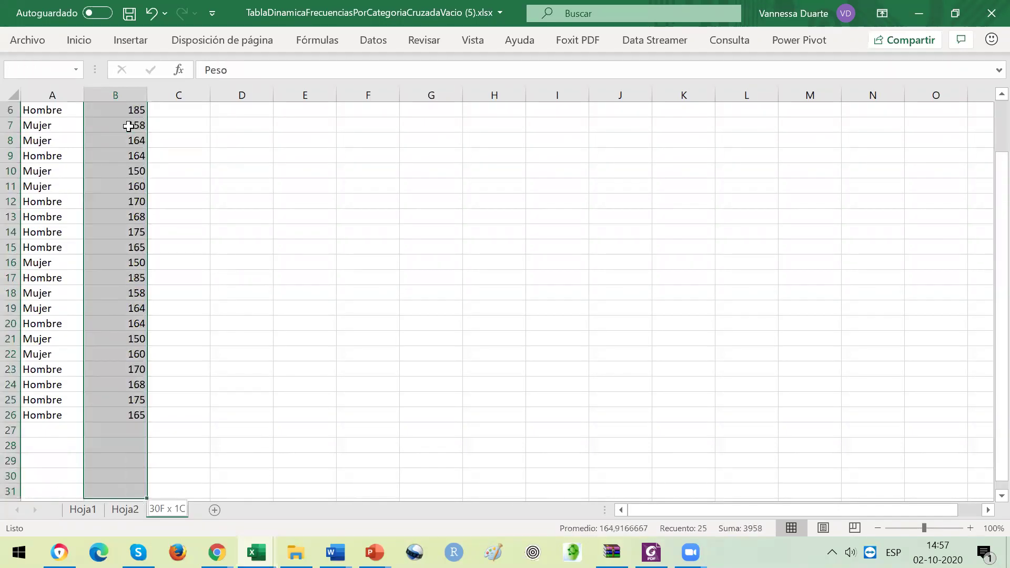
key("shift+Down")
key("shift+Down")
key("shift+Down")
key("shift+Down")
key("shift+Down")
key("shift+Down")
key("shift+Down")
key("shift+Down")
key("shift+Down")
key("shift+Down")
key("shift+Up")
key("shift+Up")
key("shift+Up")
key("shift+Up")
key("shift+Up")
key("shift+Up")
key("shift+Up")
key("shift+Up")
key("shift+Up")
key("shift+Up")
key("shift+Up")
key("shift+Up")
key("shift+Up")
key("shift+Up")
key("shift+Up")
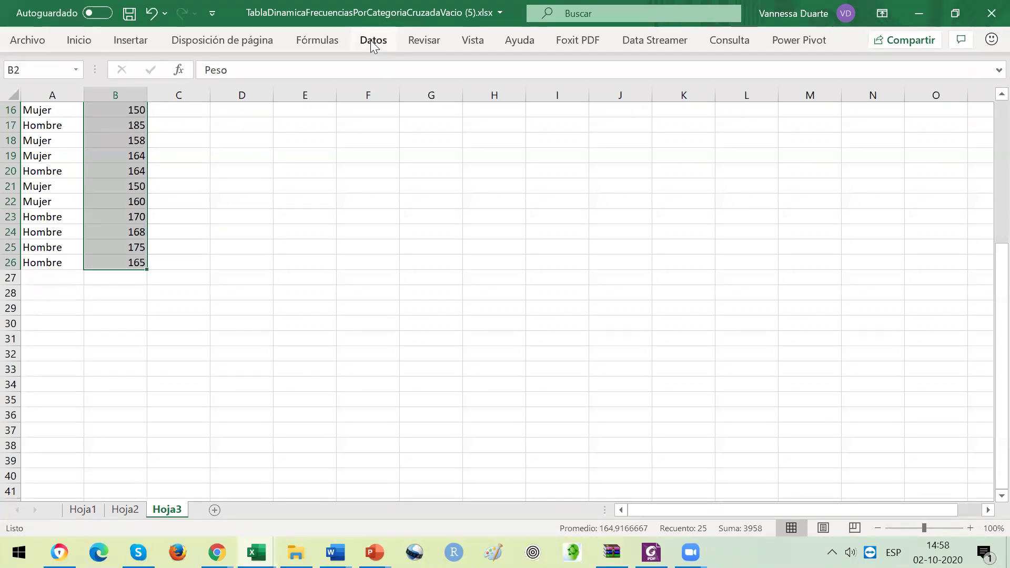
Step: Keep the Datos commands permanently expanded above the sheet, with Análisis de datos available
left_click(371, 40)
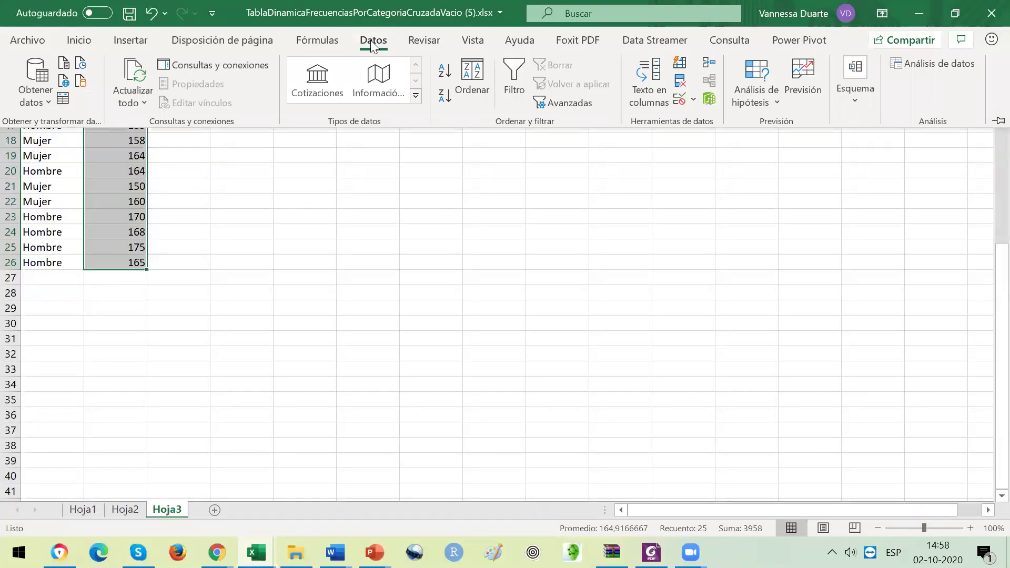
left_click(370, 40)
left_click(371, 40)
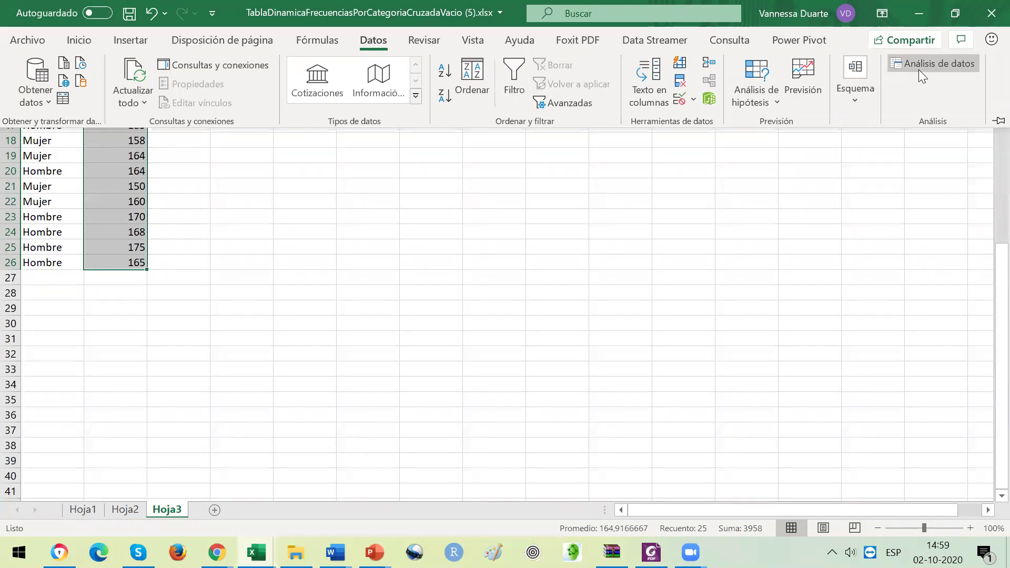
double_click(369, 42)
left_click(371, 44)
left_click(371, 44)
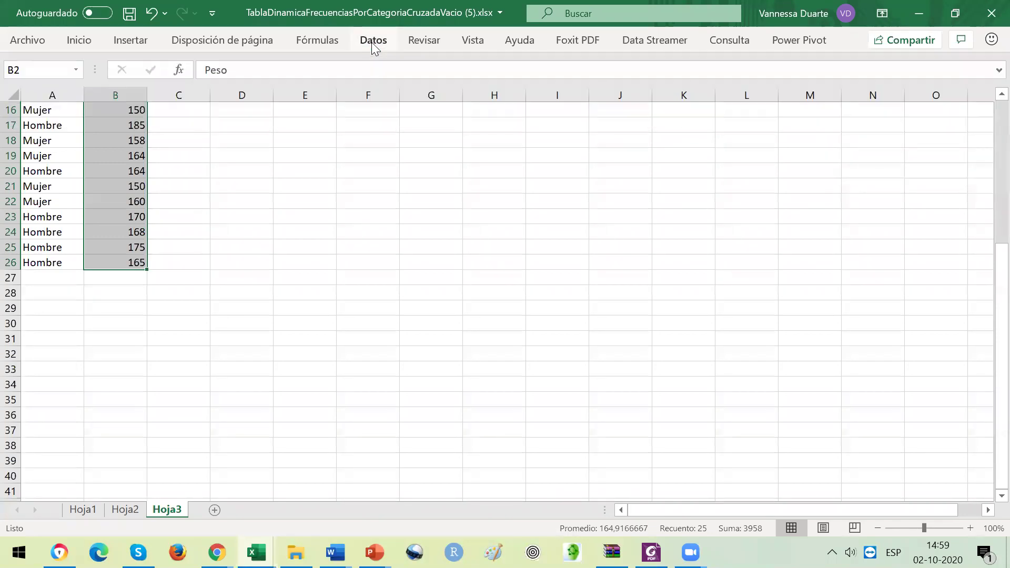
double_click(372, 45)
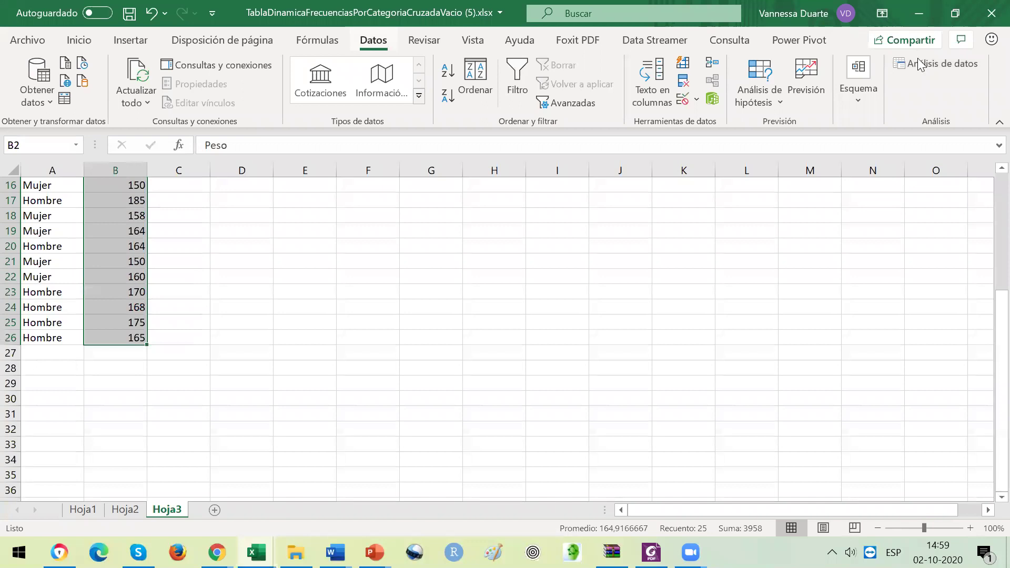
left_click(543, 29)
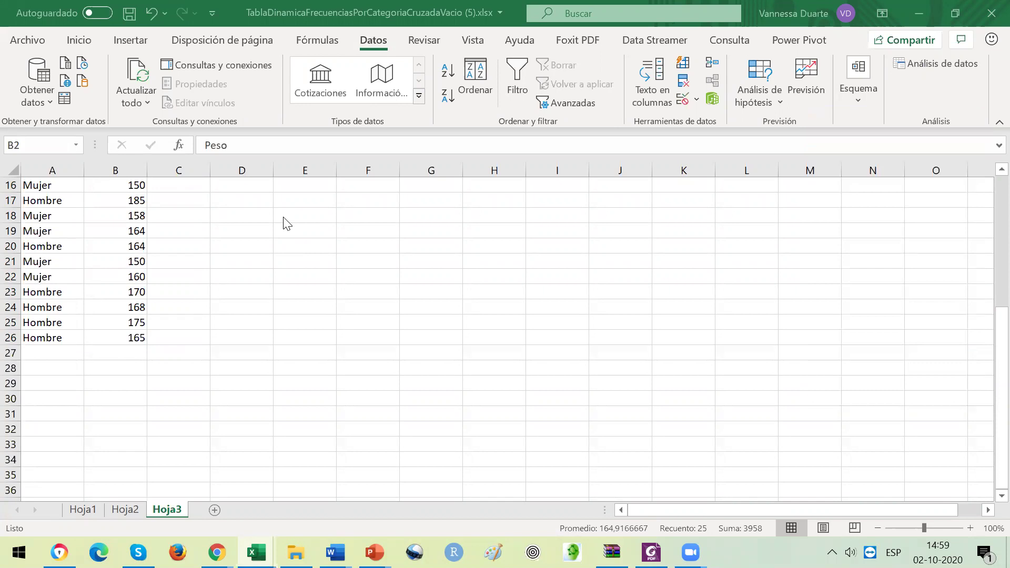
left_click(26, 38)
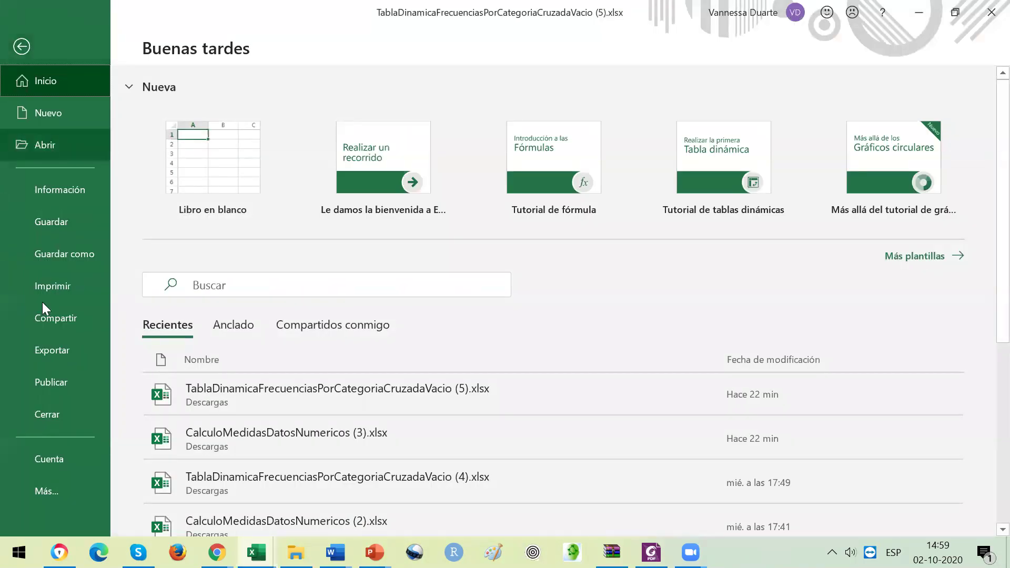
left_click(46, 488)
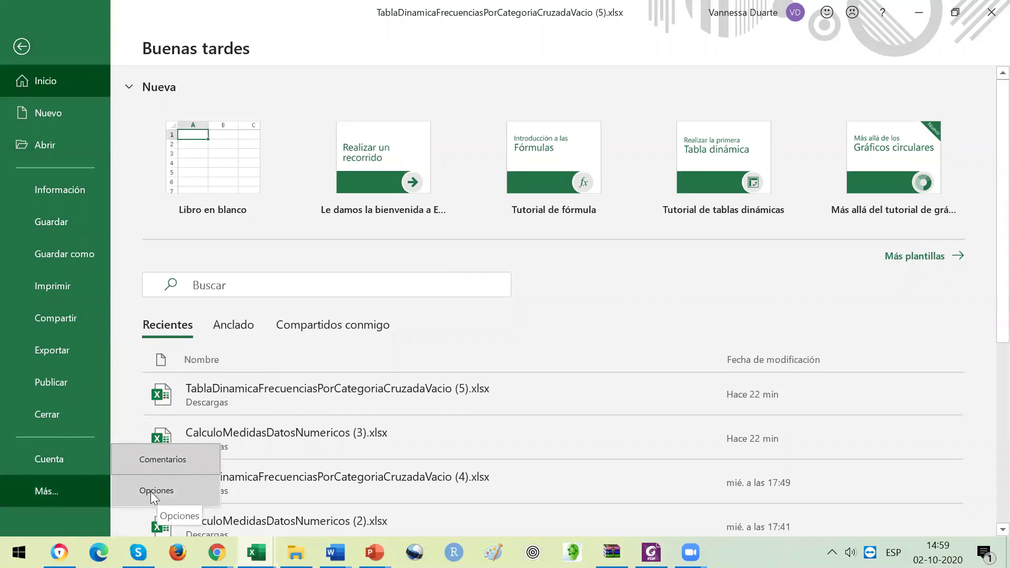
key("Escape")
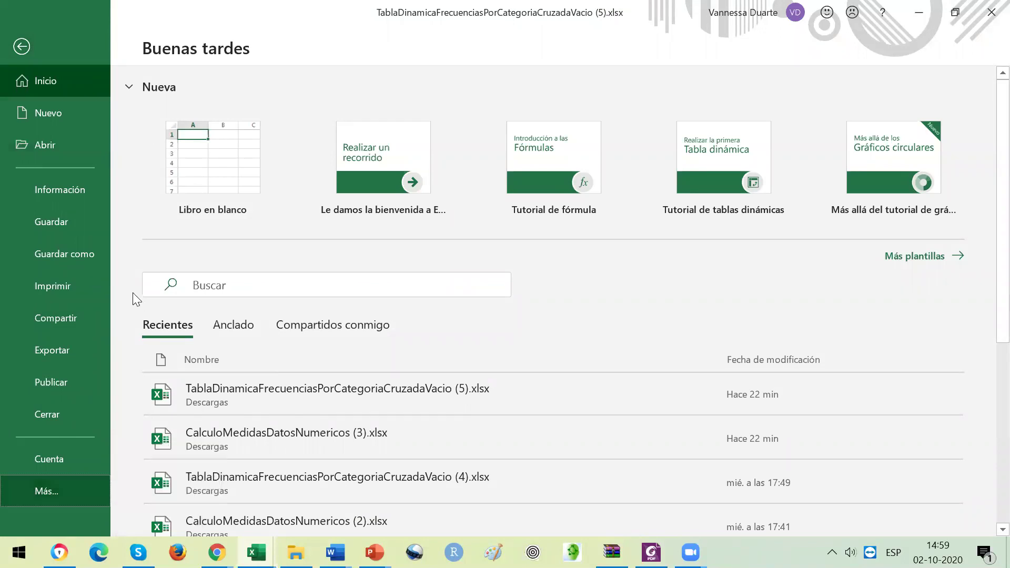
key("Escape")
Step: Open Excel's Complementos options and confirm Herramientas para análisis and Herramientas para análisis - VBA as enabled Excel add-ins
left_click(24, 42)
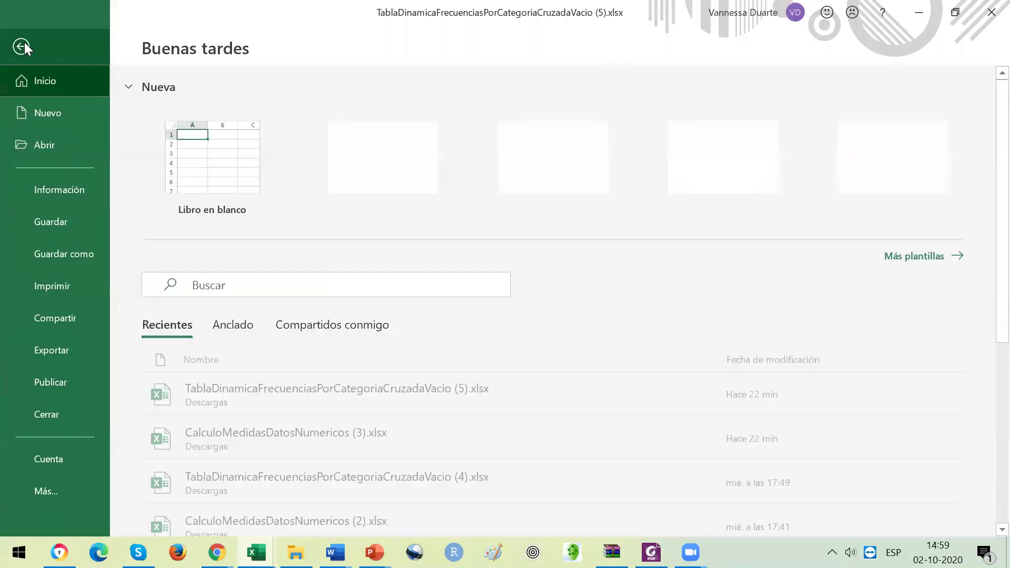
left_click(41, 490)
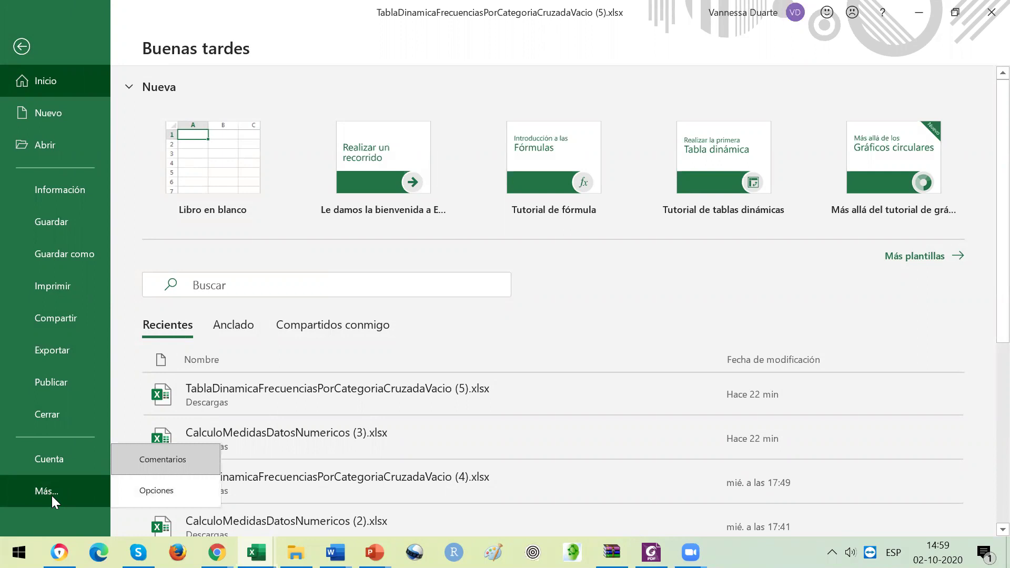
left_click(166, 494)
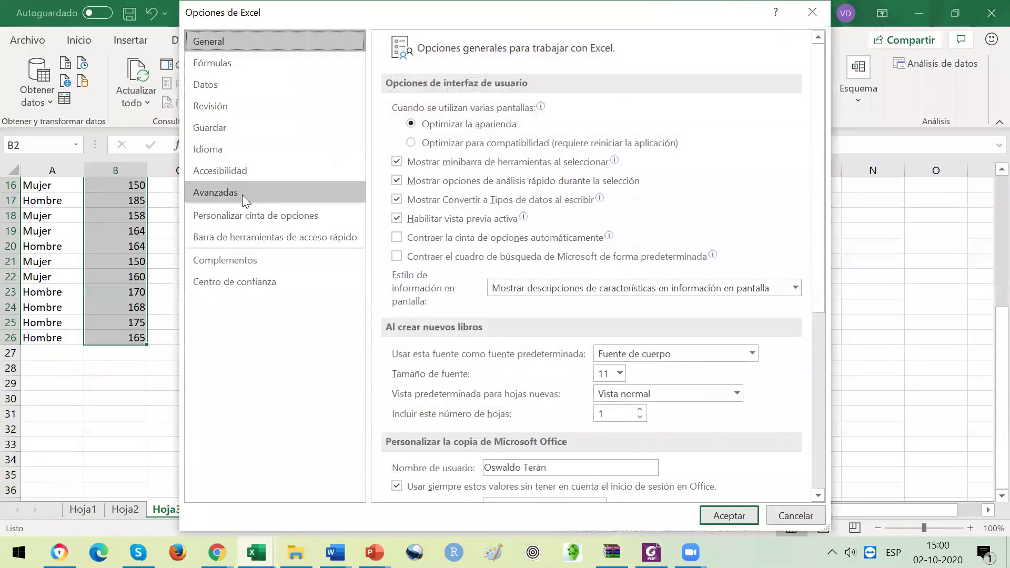
left_click(232, 264)
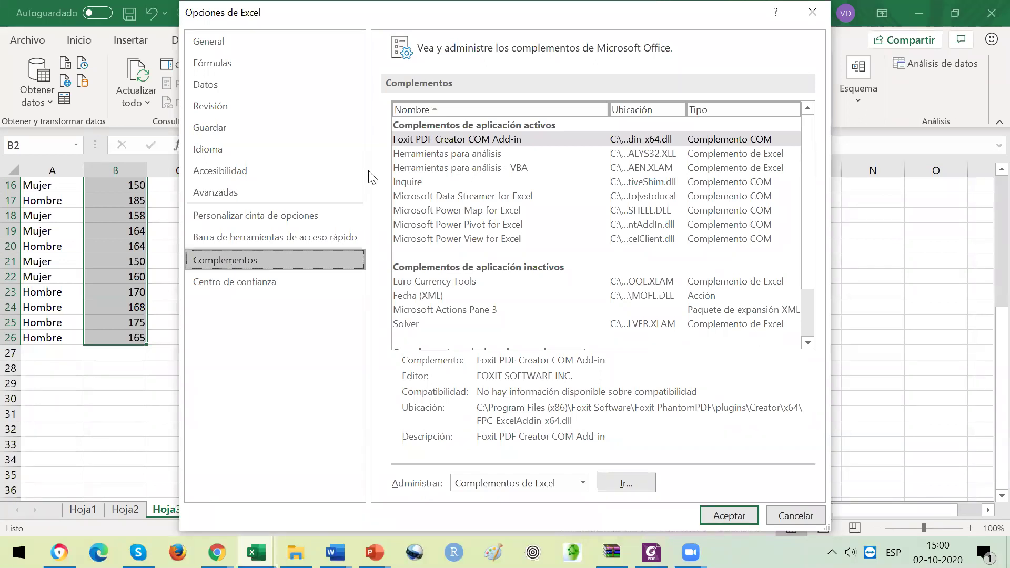
left_click(460, 155)
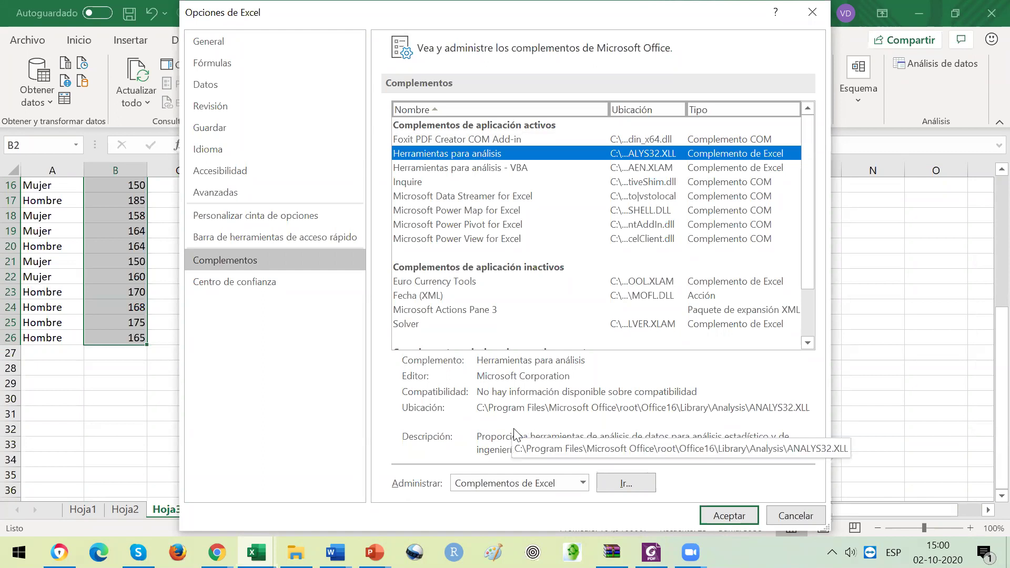
left_click(616, 483)
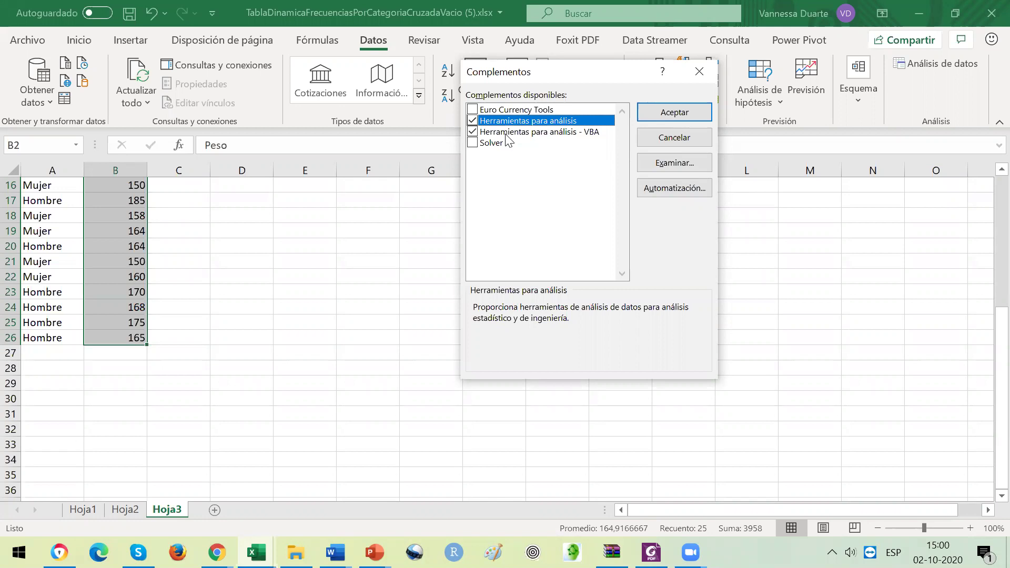
left_click(676, 111)
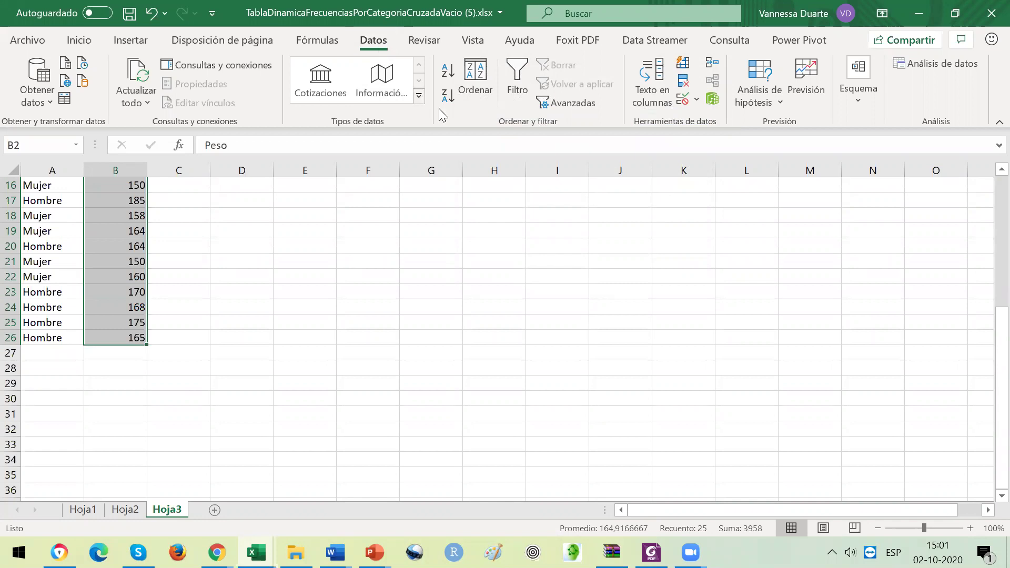
Step: Start the Estadística descriptiva analysis with the Peso data $B$2:$B$26 as input range and labels in the first row
left_click(933, 65)
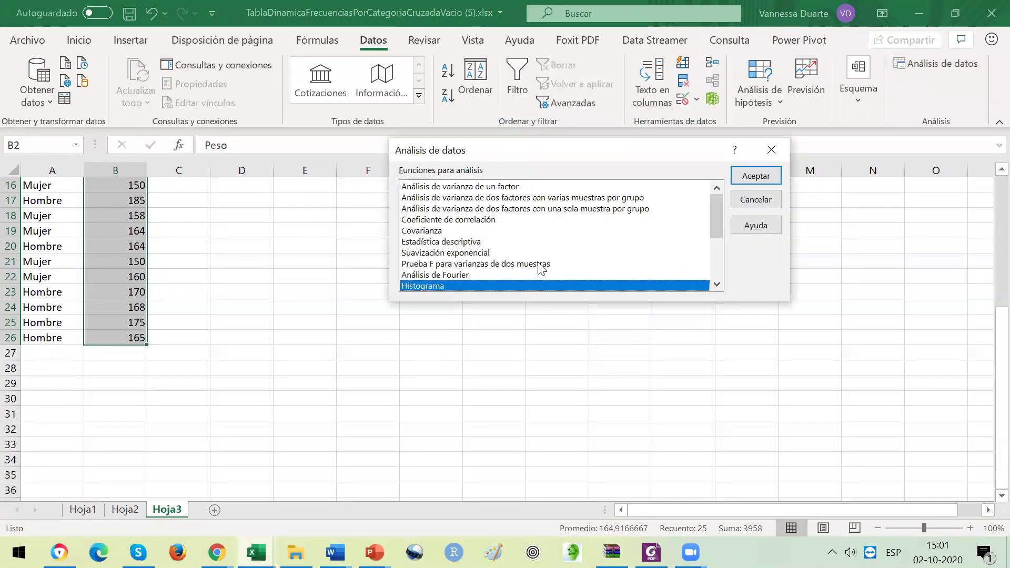
left_click(459, 245)
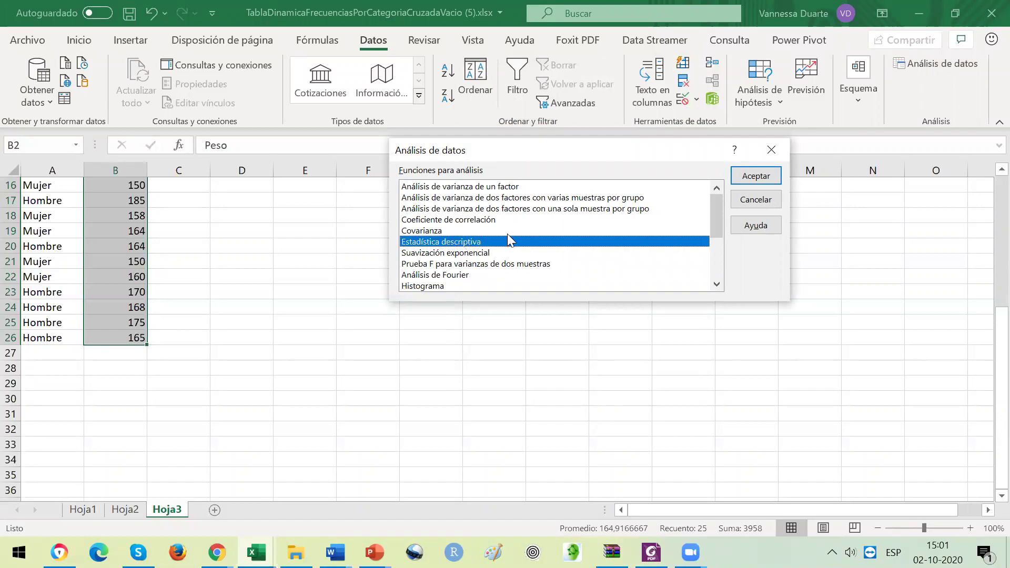
left_click(764, 178)
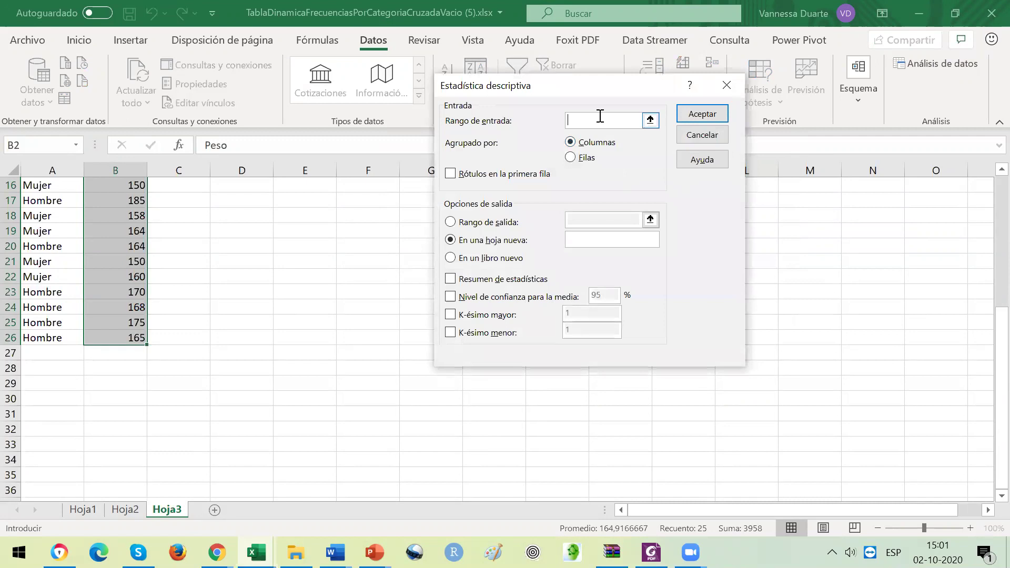
left_click(126, 336)
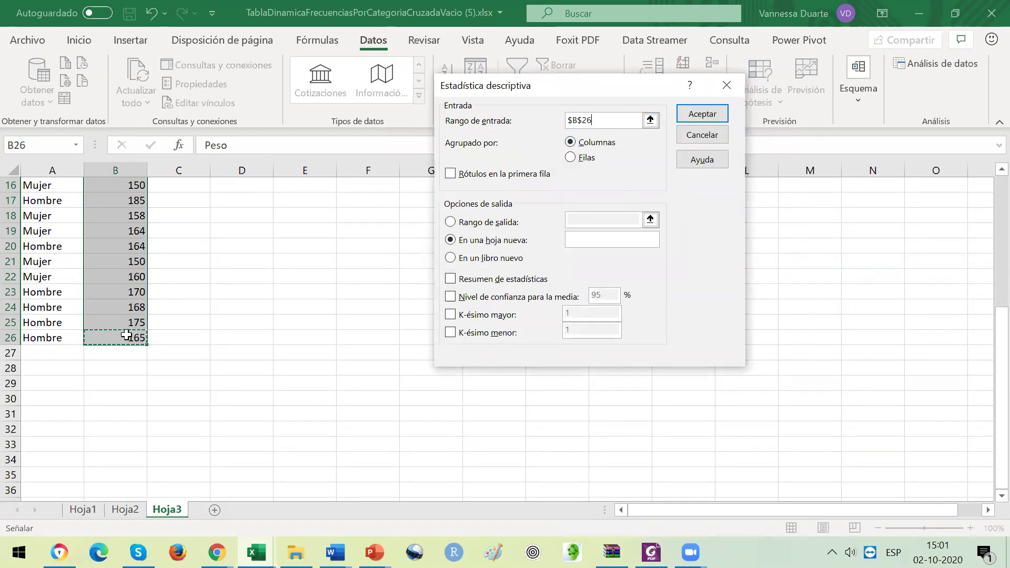
left_click_drag(128, 332, 101, 202)
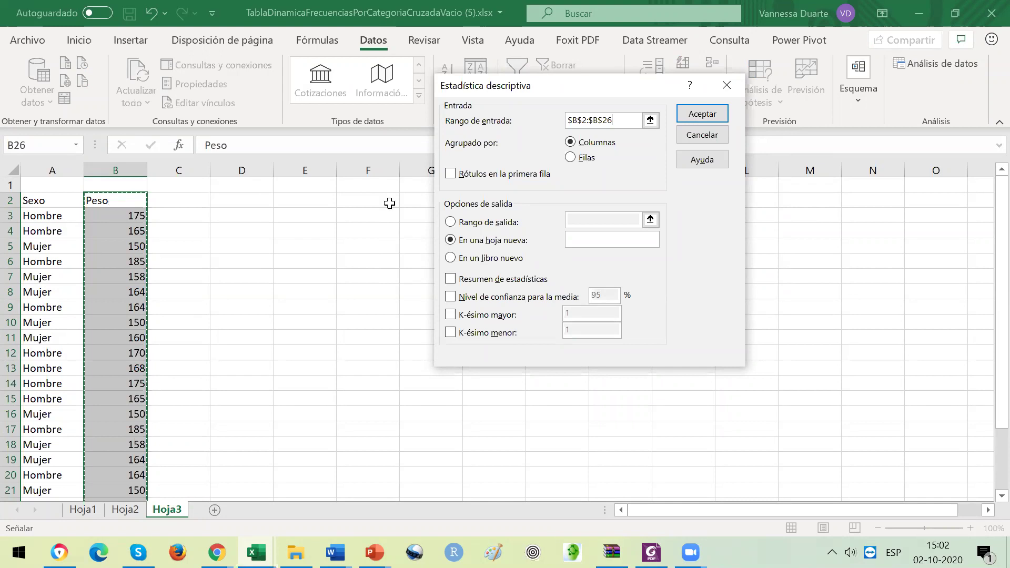
left_click(451, 175)
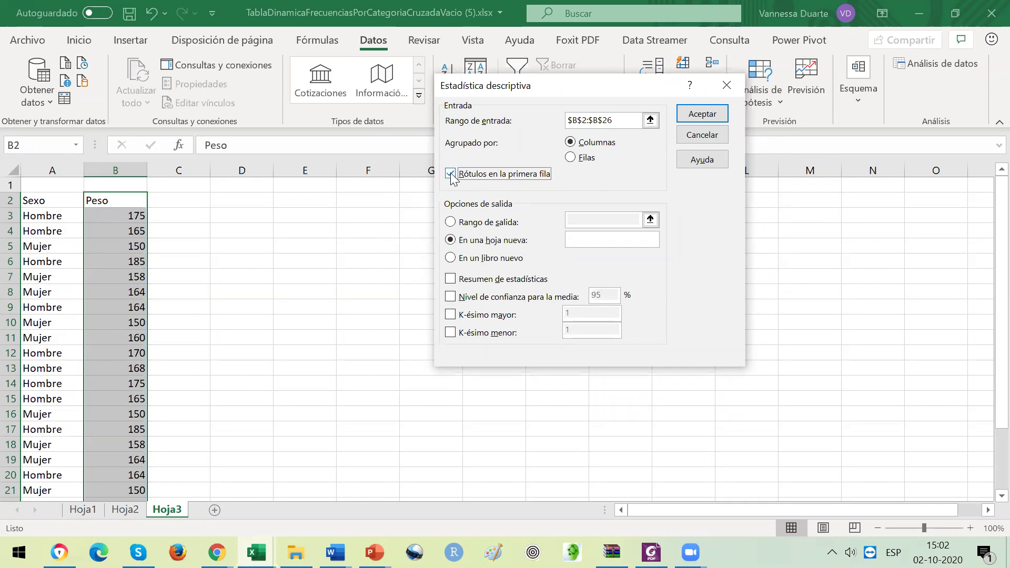
left_click(452, 176)
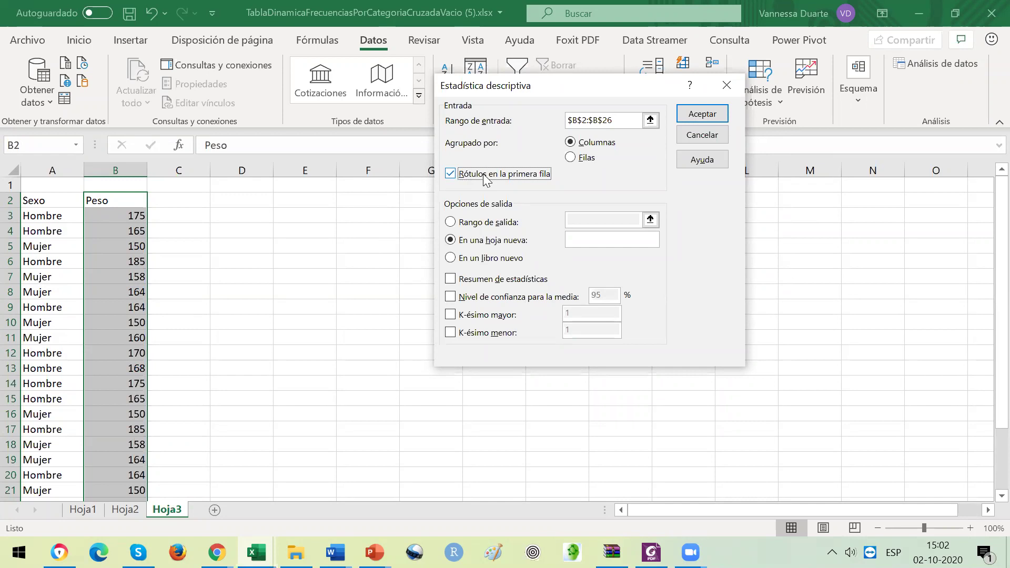
Step: Output the Resumen de estadísticas for Peso to cell D2 of the same sheet
left_click(451, 222)
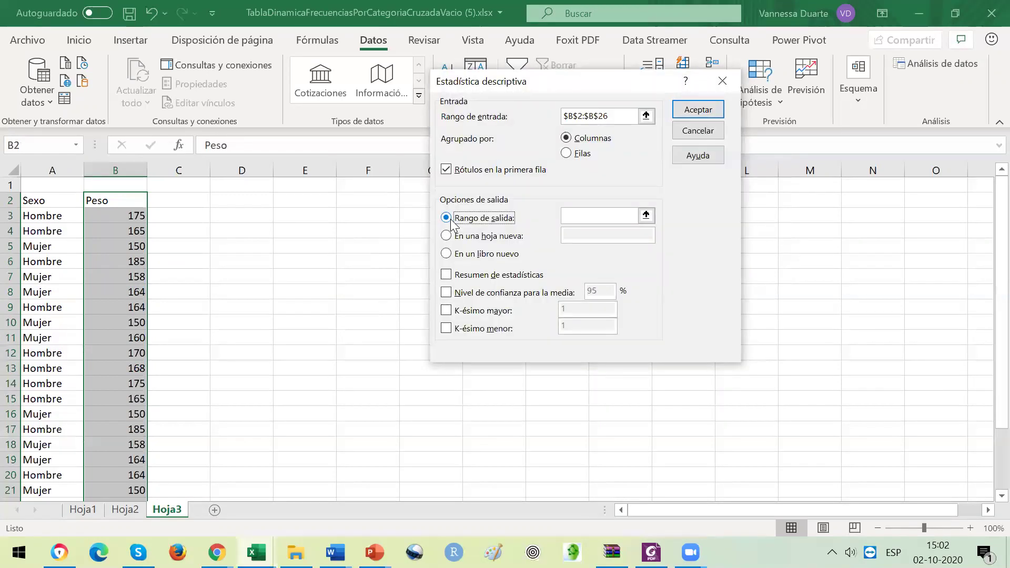
left_click(576, 215)
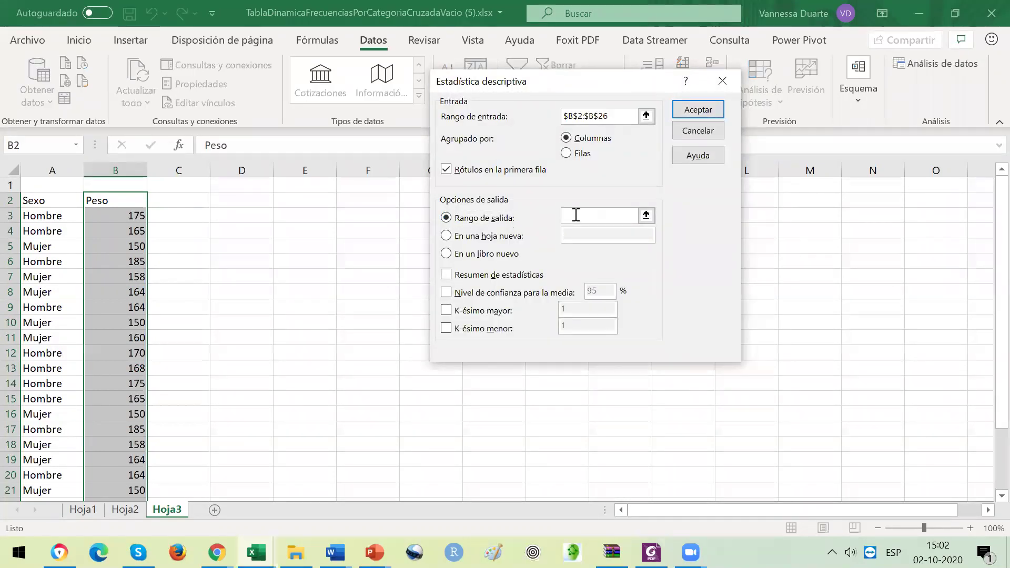
left_click(248, 200)
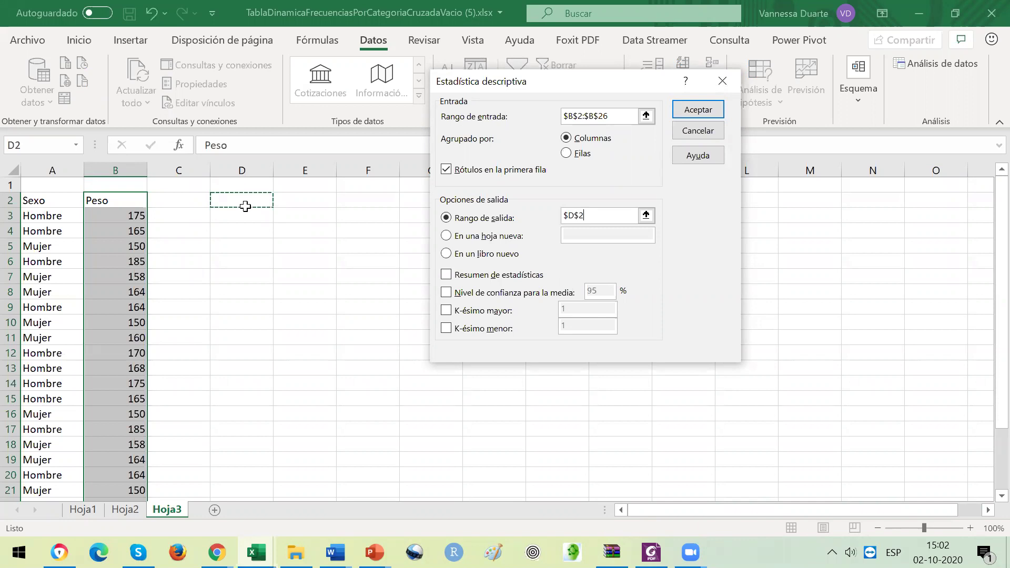
left_click(446, 276)
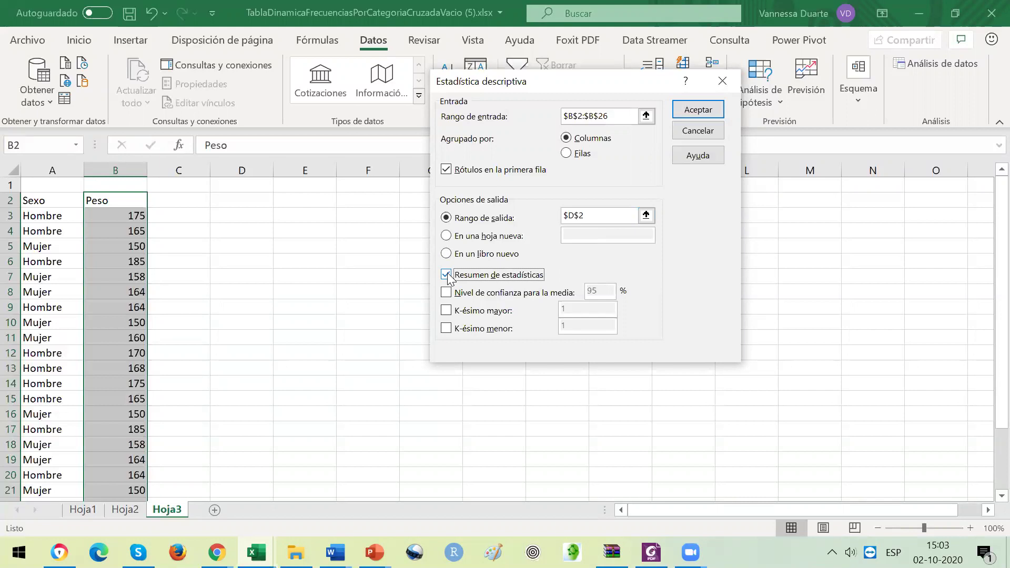
left_click(698, 110)
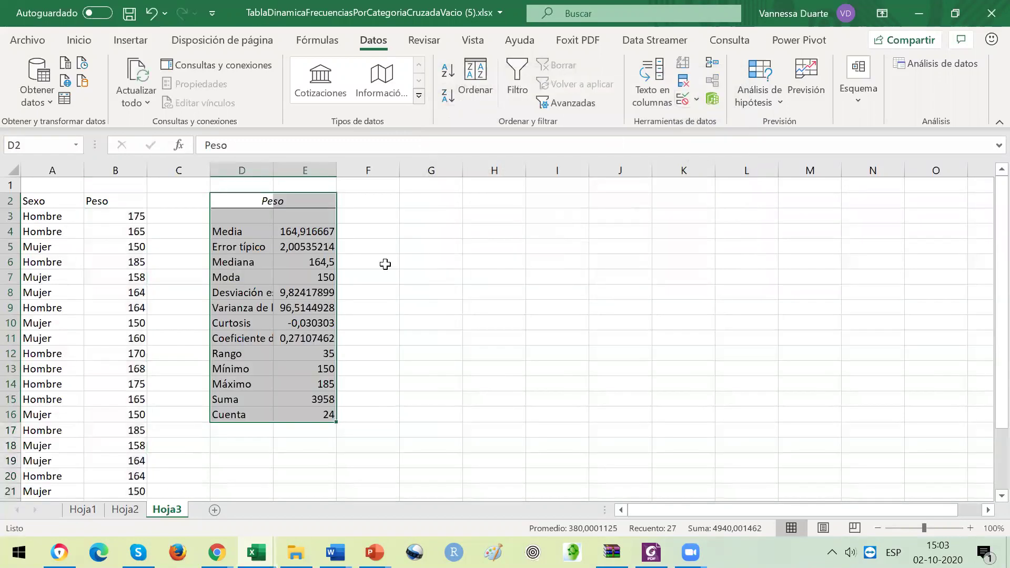
Step: Create a Pareto-sorted Histograma with chart from the Peso range $B$2:$B$26, using labels and outputting to cell G2
left_click(289, 264)
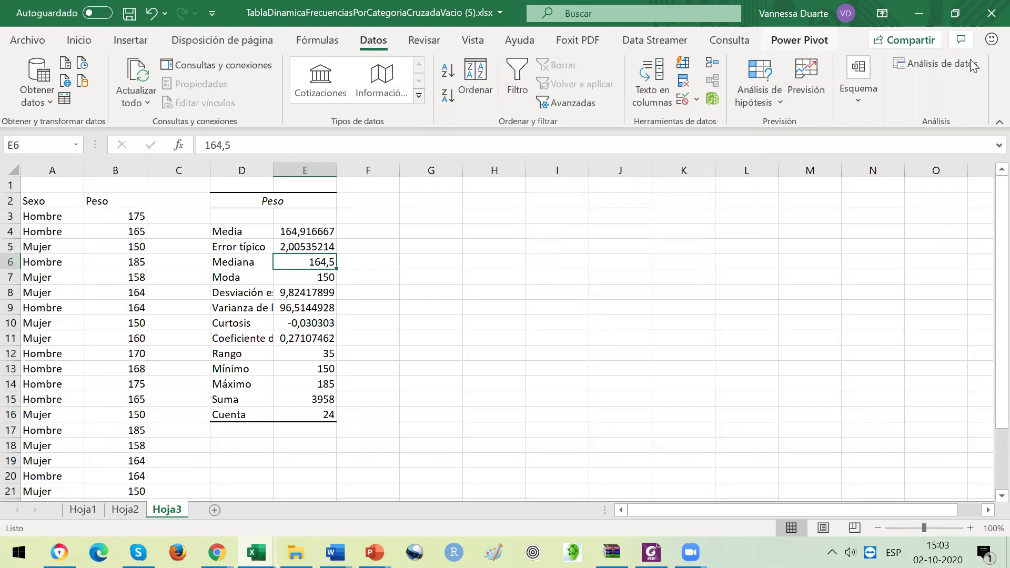
left_click(939, 61)
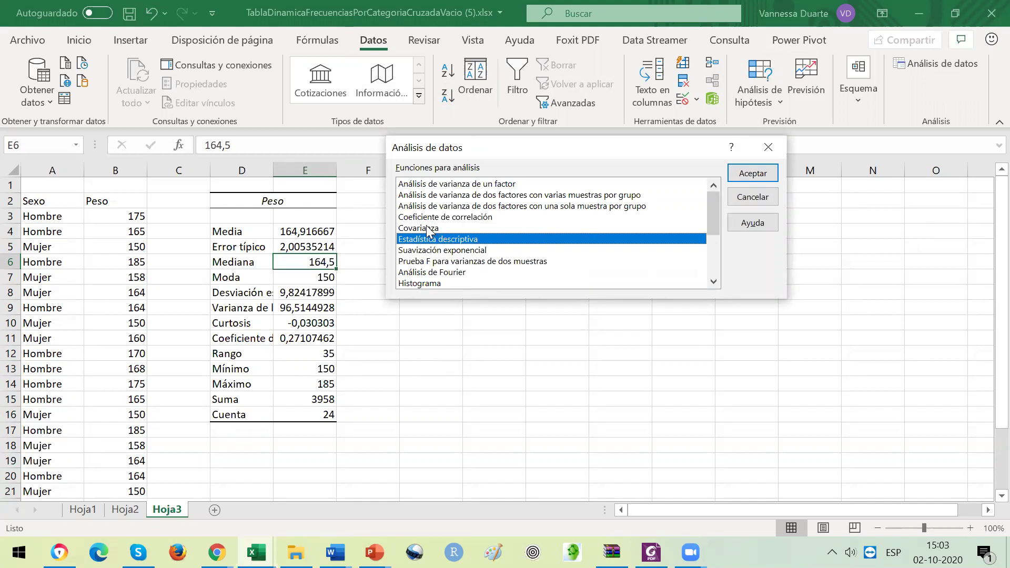
left_click(432, 283)
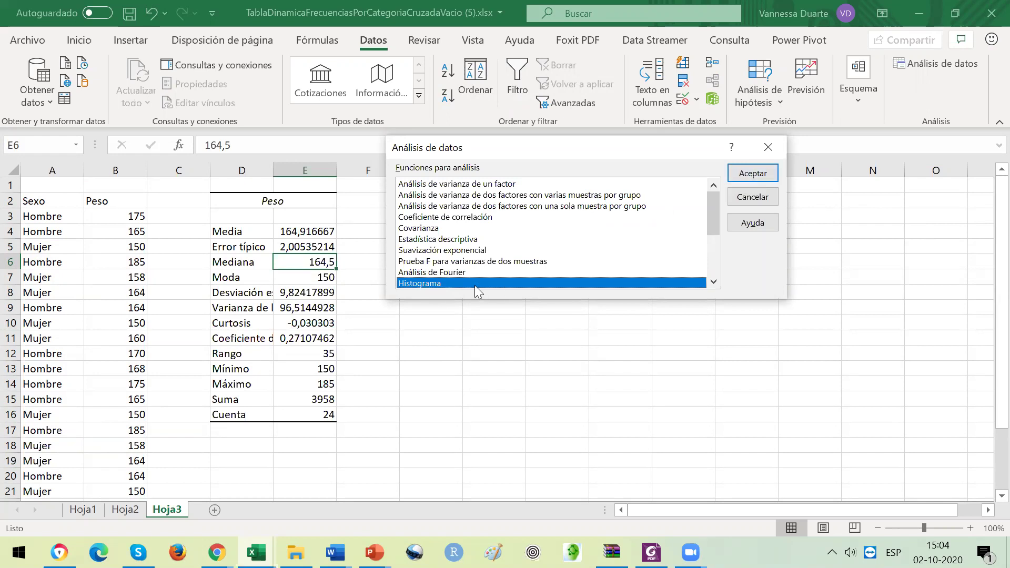
left_click(752, 174)
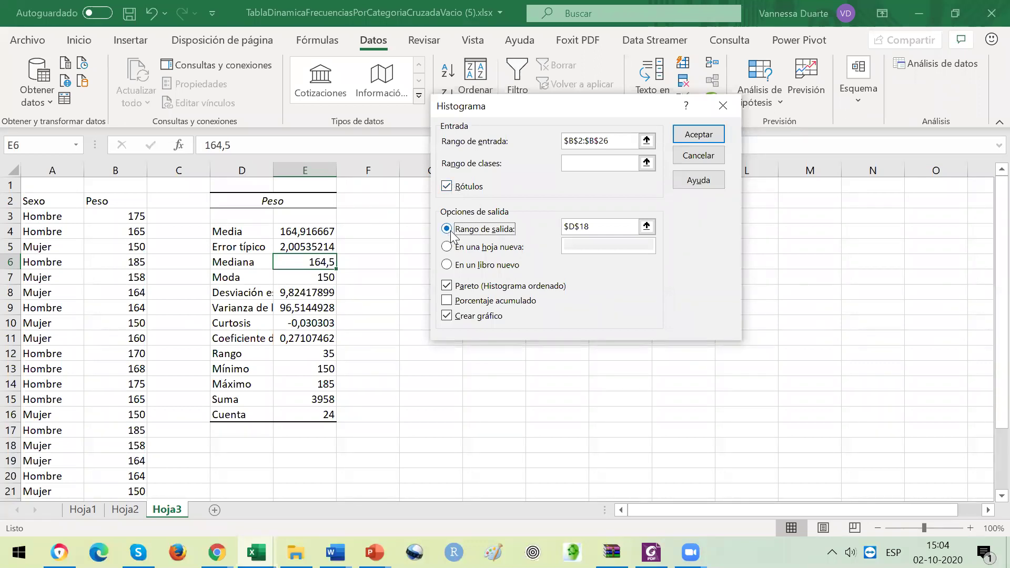
left_click_drag(606, 224, 561, 235)
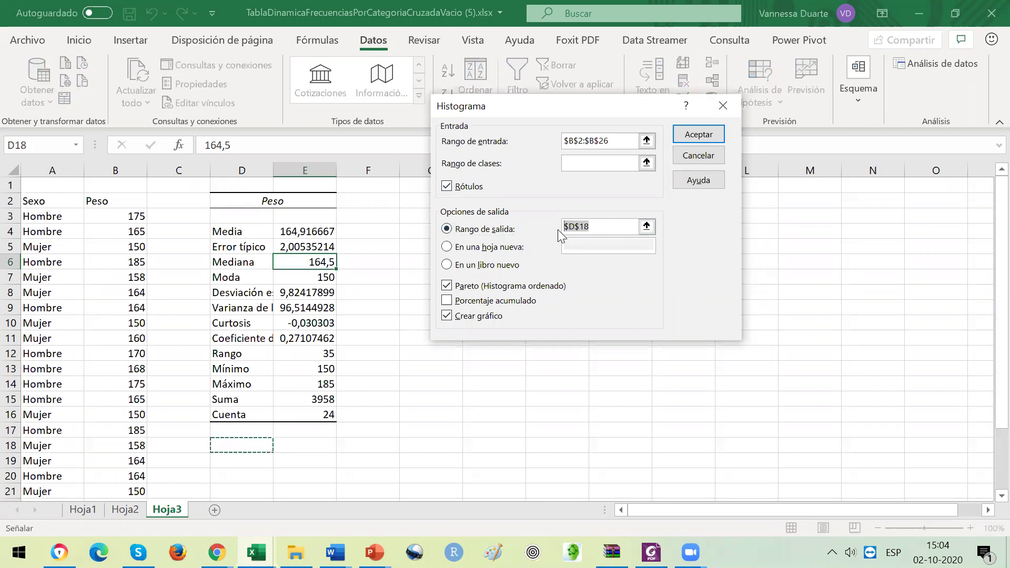
key("BackSpace")
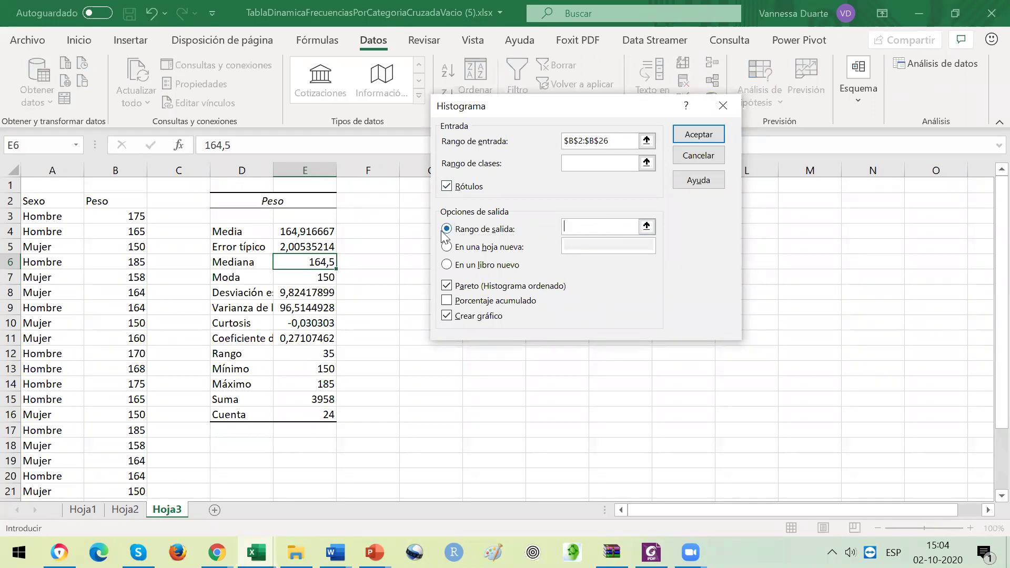
left_click(410, 200)
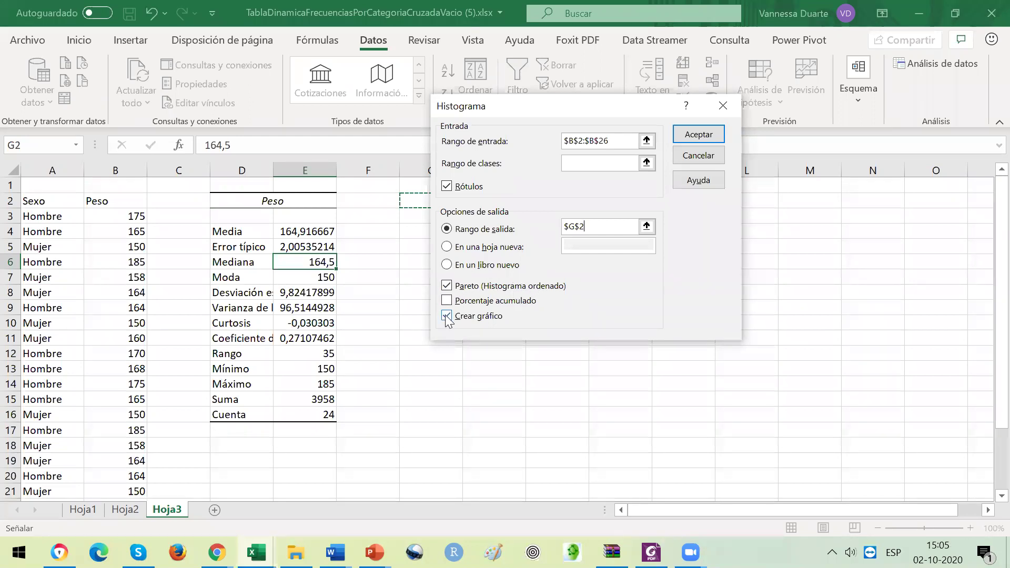
left_click(447, 286)
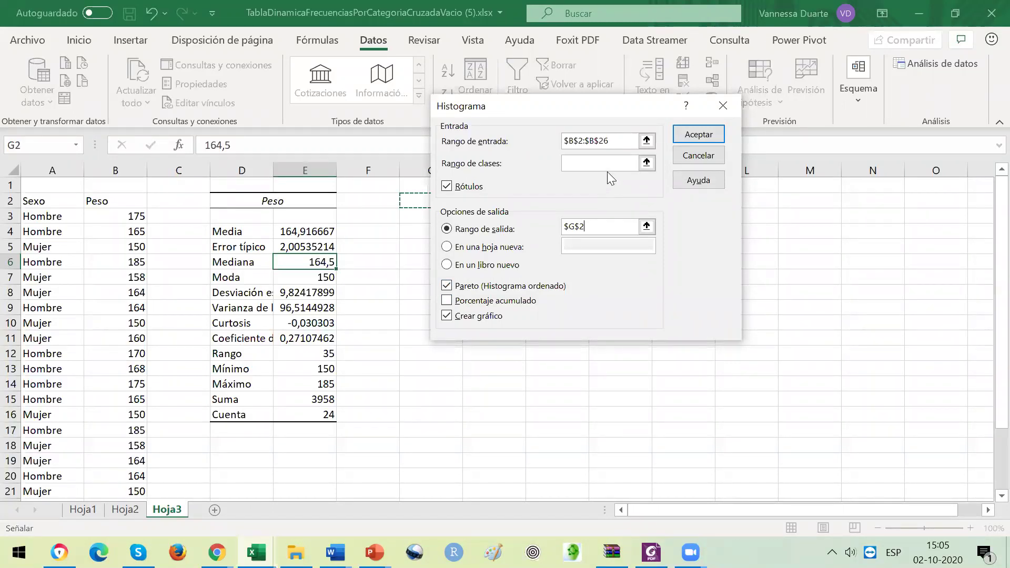
left_click(688, 134)
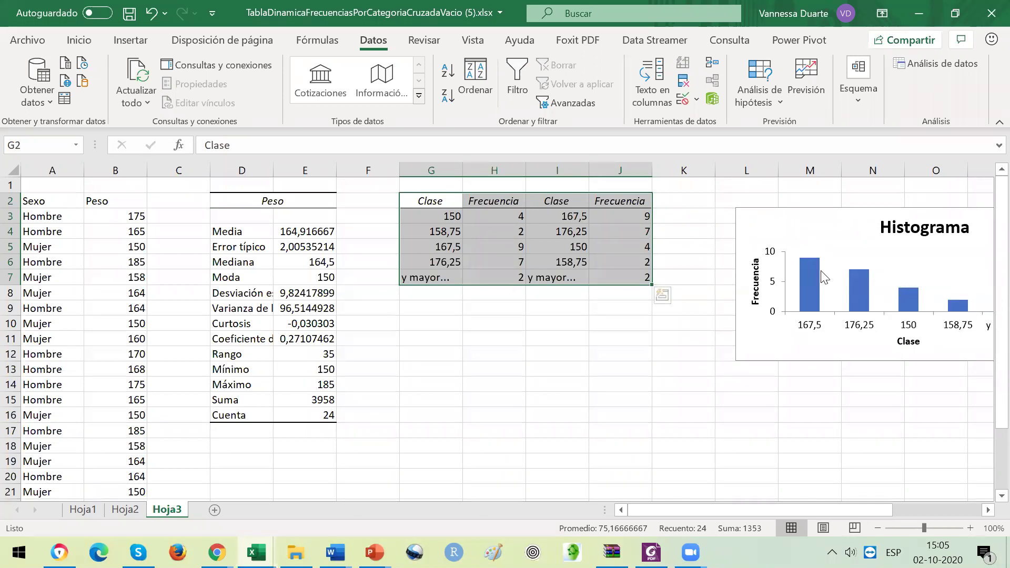
mouse_move(811, 269)
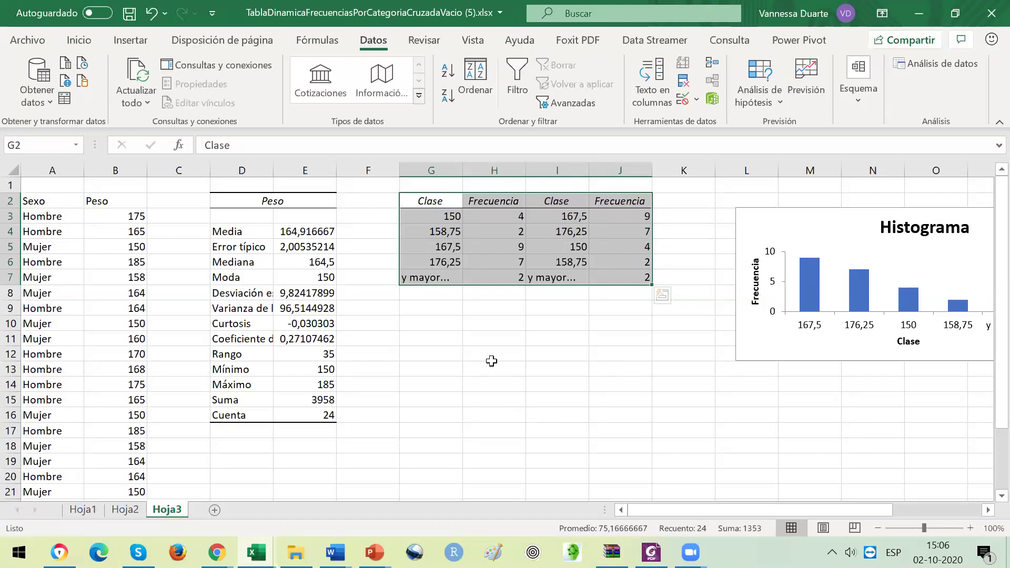
Step: Open sheet Hoja1 and examine the sexo and años columns of the cases table from their headers
left_click(95, 509)
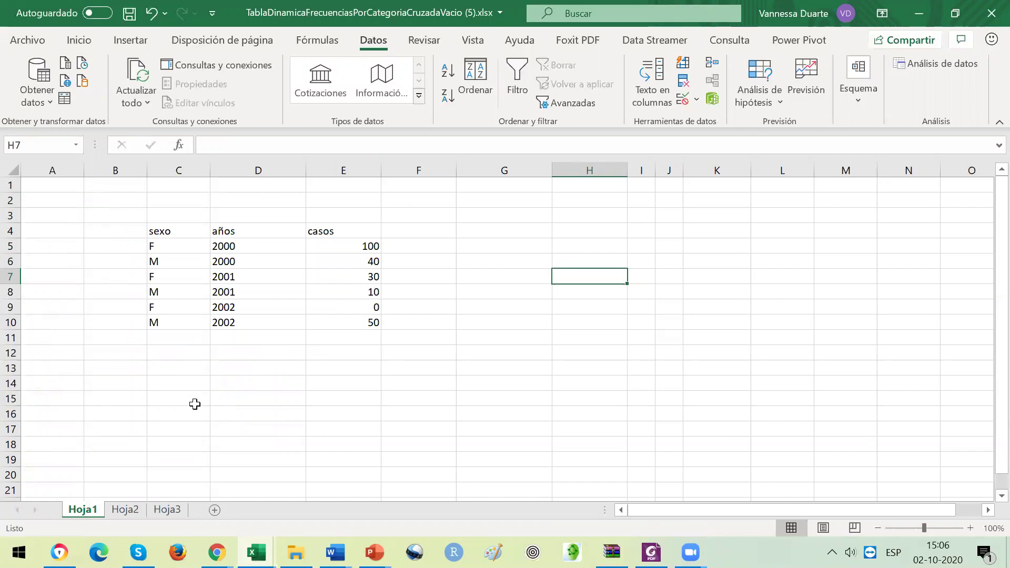
left_click(173, 234)
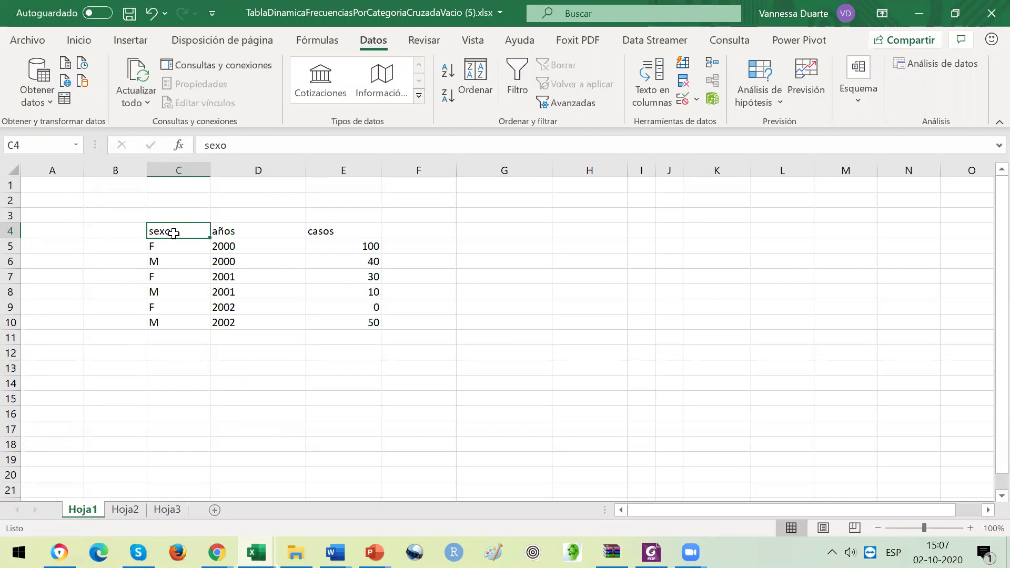
left_click(229, 232)
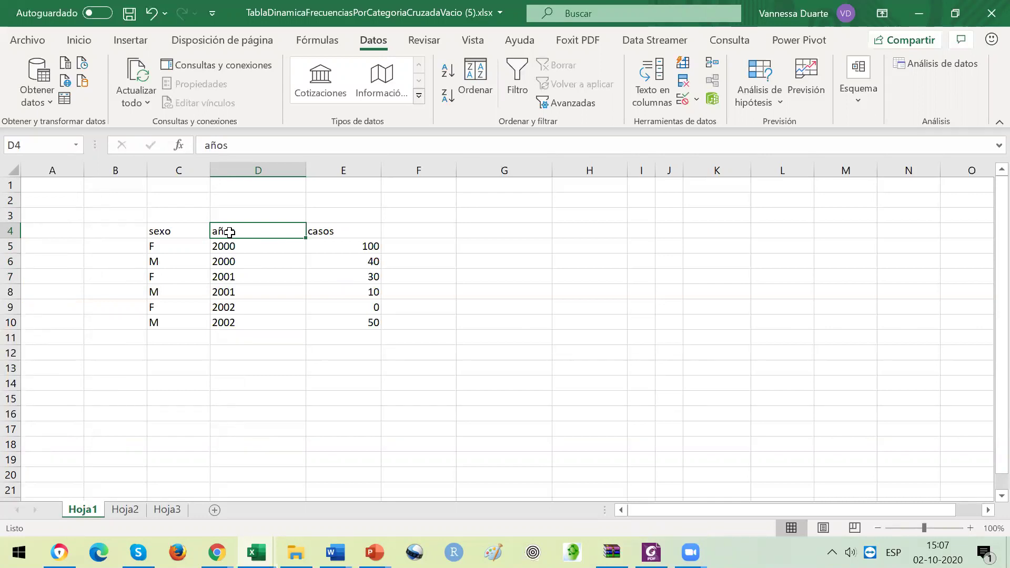
Step: Examine how the sexo and años categories combine with the casos values across the rows of the cases table
left_click(341, 243)
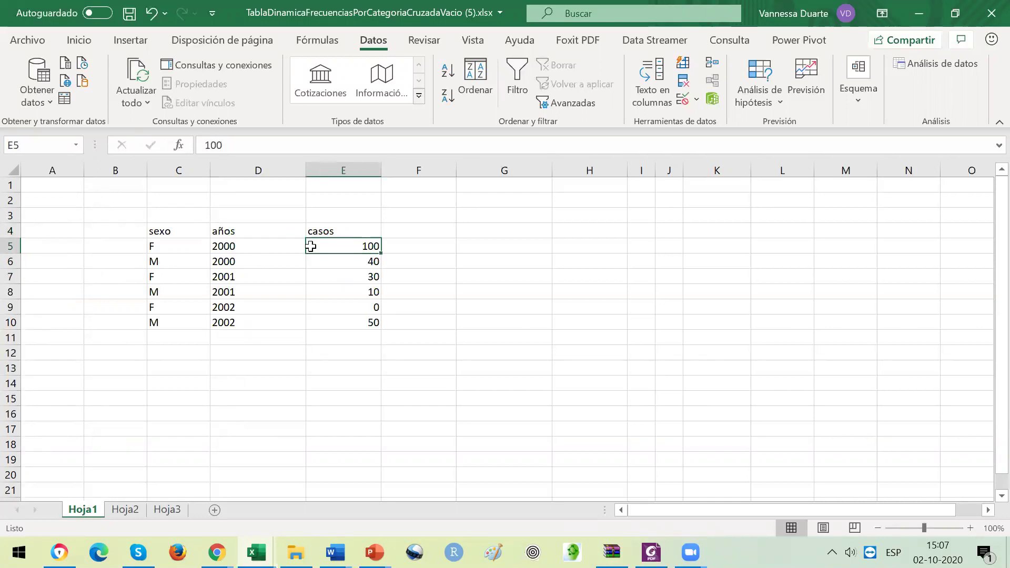
left_click(160, 243)
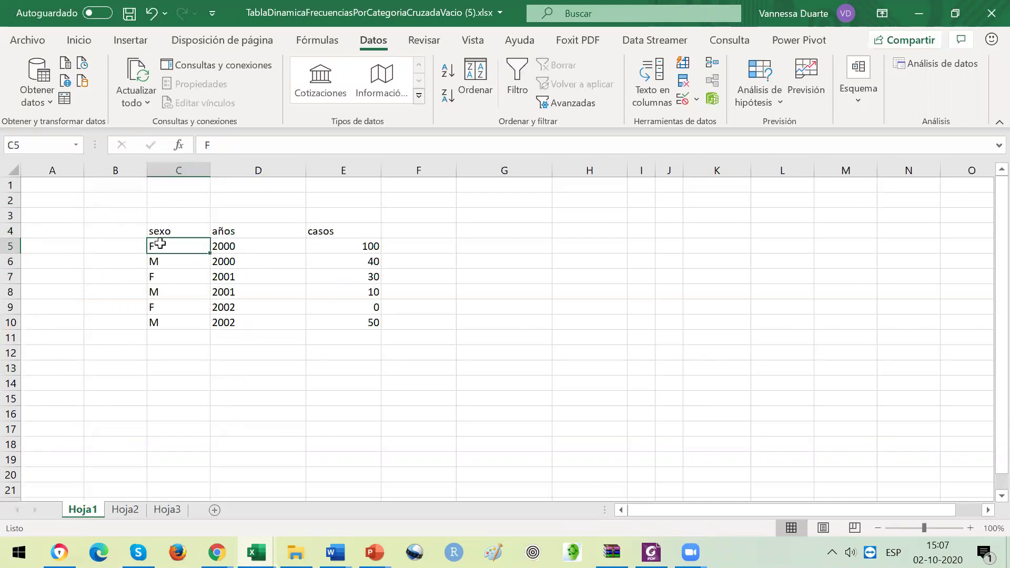
left_click(226, 248)
left_click(175, 265)
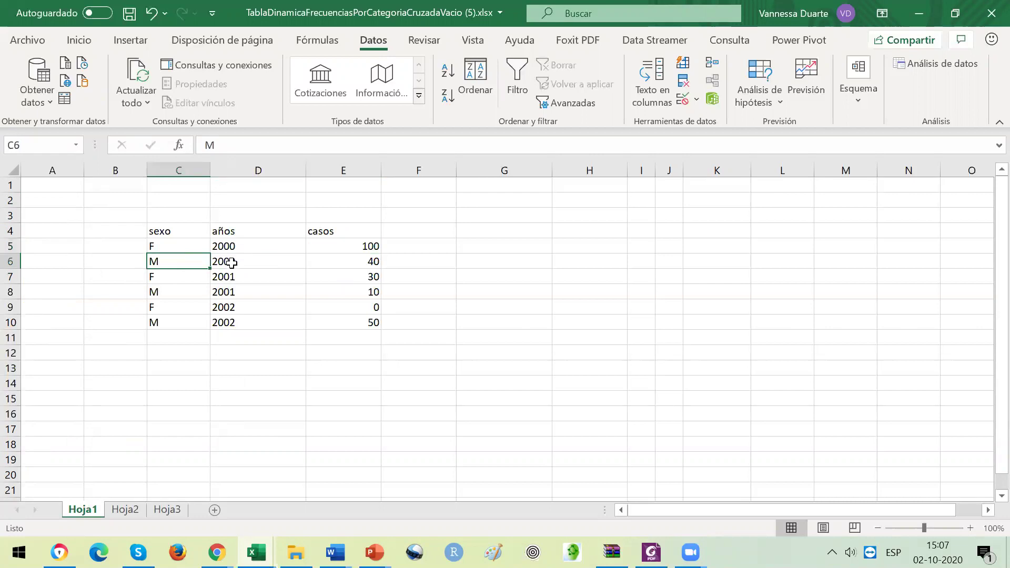
left_click(226, 261)
left_click(364, 247)
left_click_drag(365, 248, 364, 324)
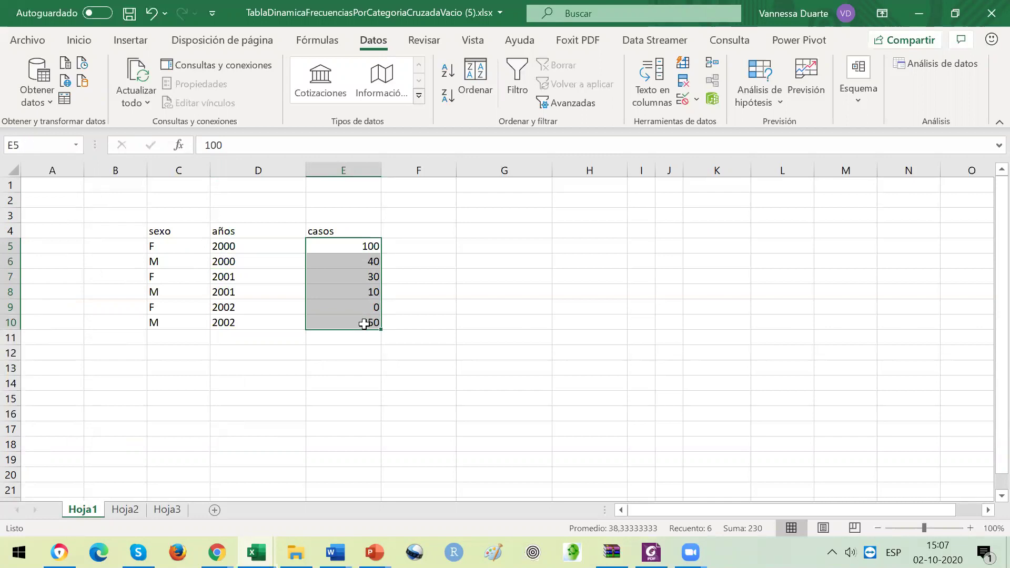
left_click(155, 229)
left_click_drag(155, 229, 235, 324)
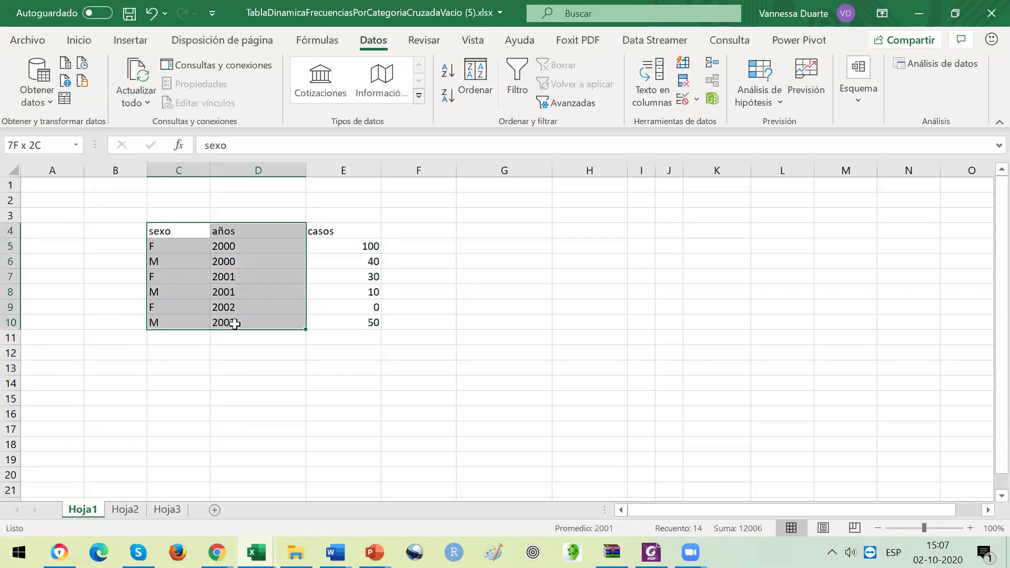
left_click(163, 248)
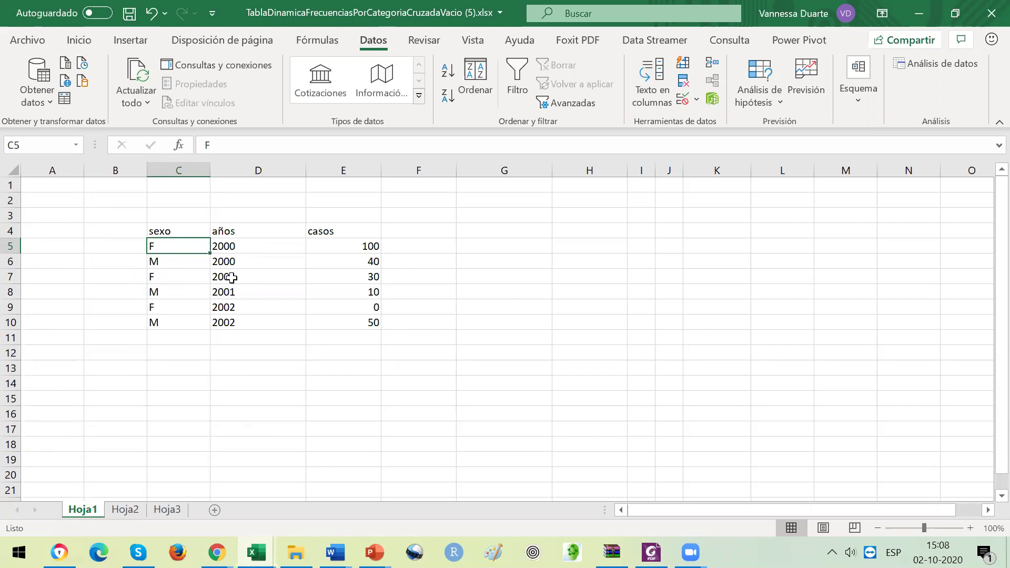
left_click(344, 275)
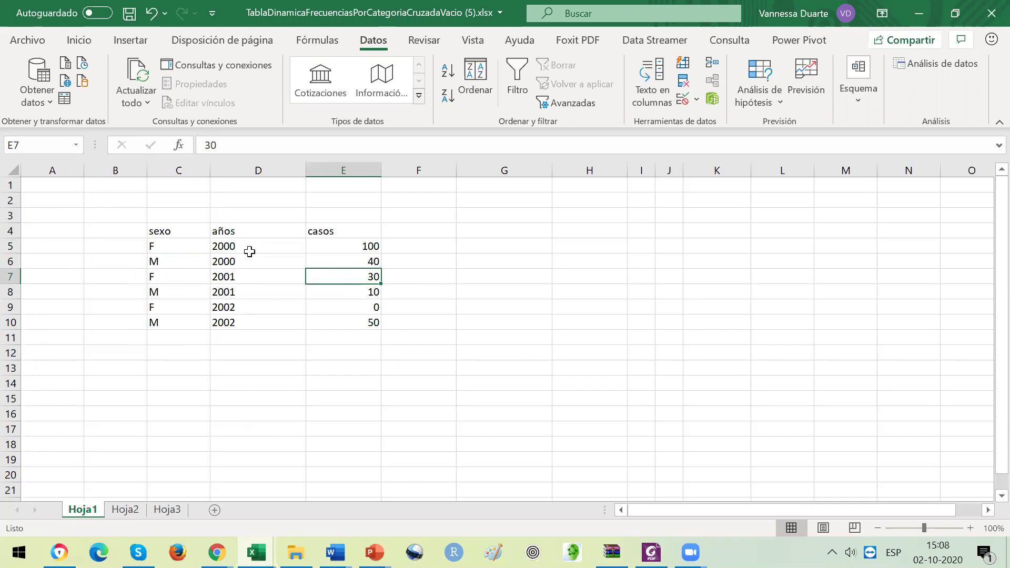
Step: Create a pivot table from the cases table Hoja1!$C$4:$E$10, placed in the existing sheet at cell G4
left_click(176, 231)
left_click_drag(177, 230, 337, 326)
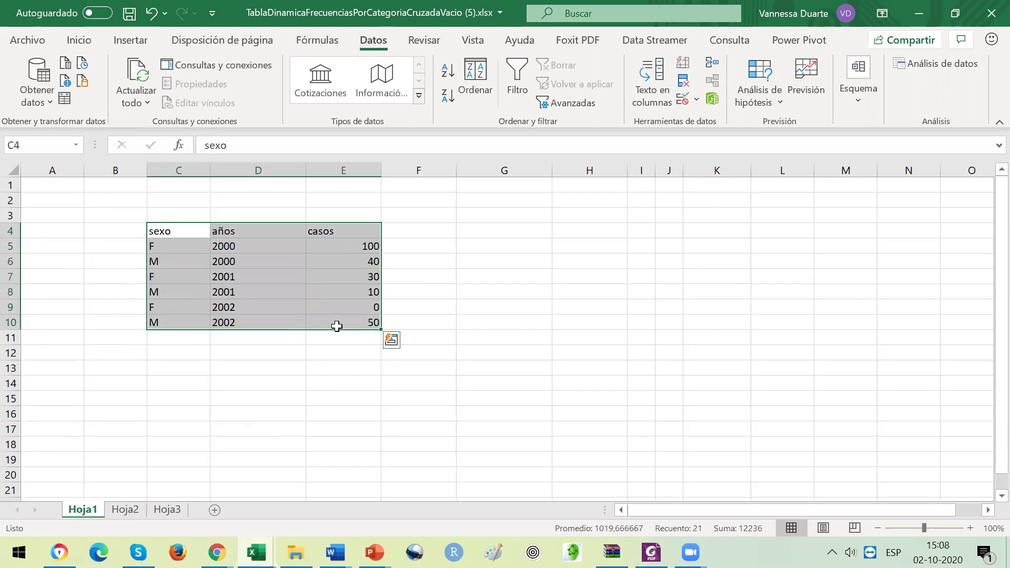
left_click(86, 44)
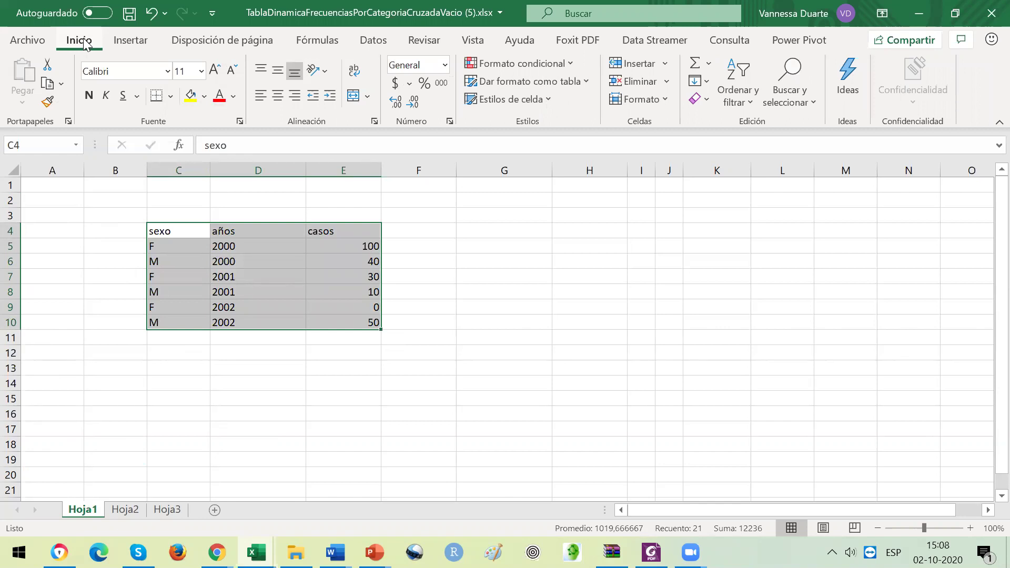
left_click(131, 43)
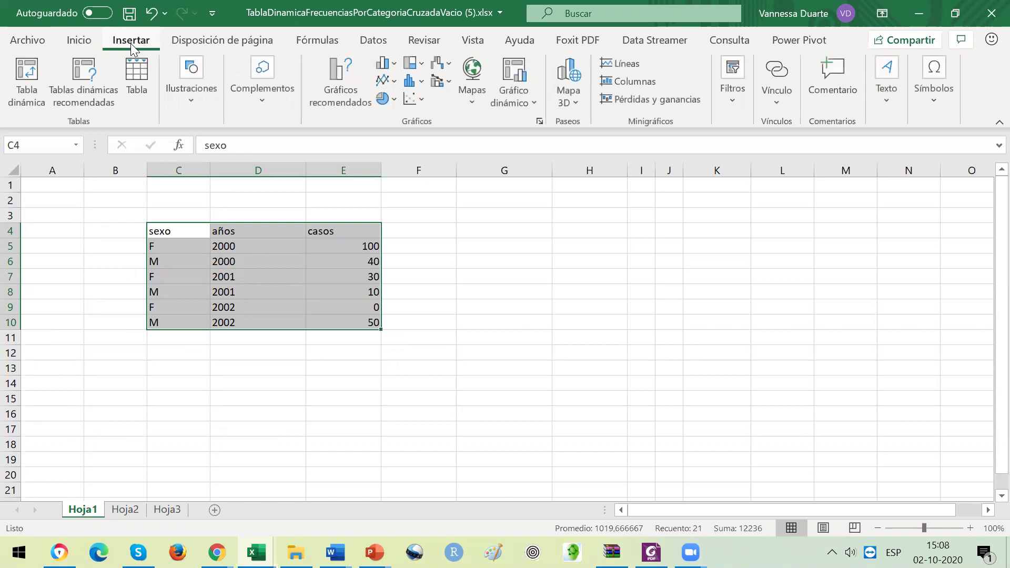
left_click(27, 78)
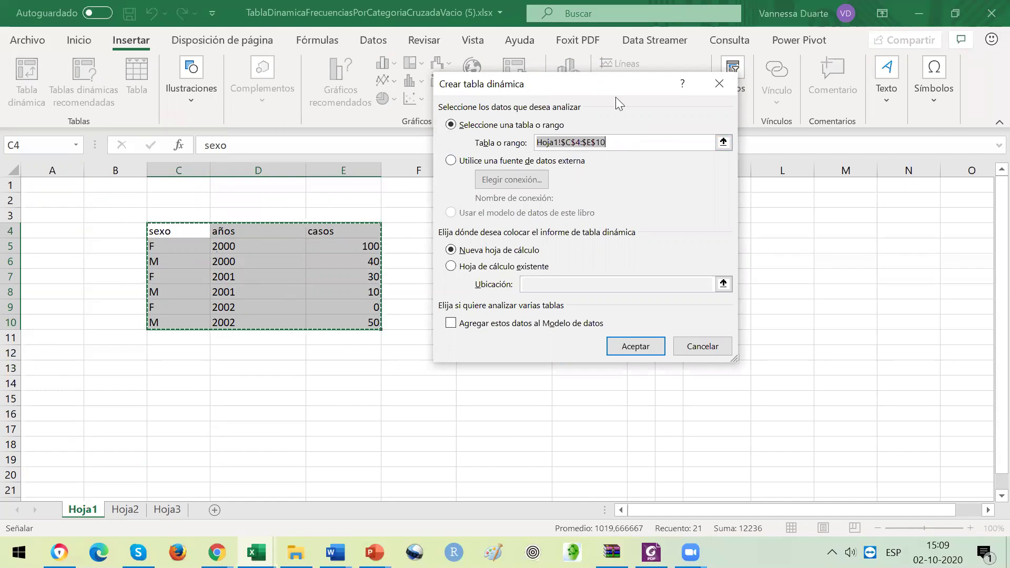
left_click_drag(615, 85, 785, 64)
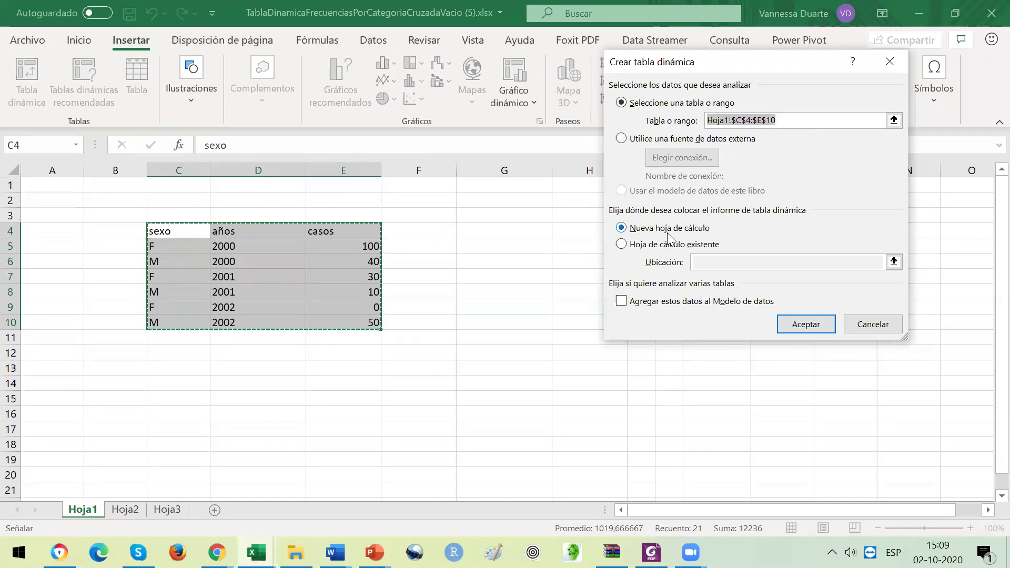
left_click(622, 246)
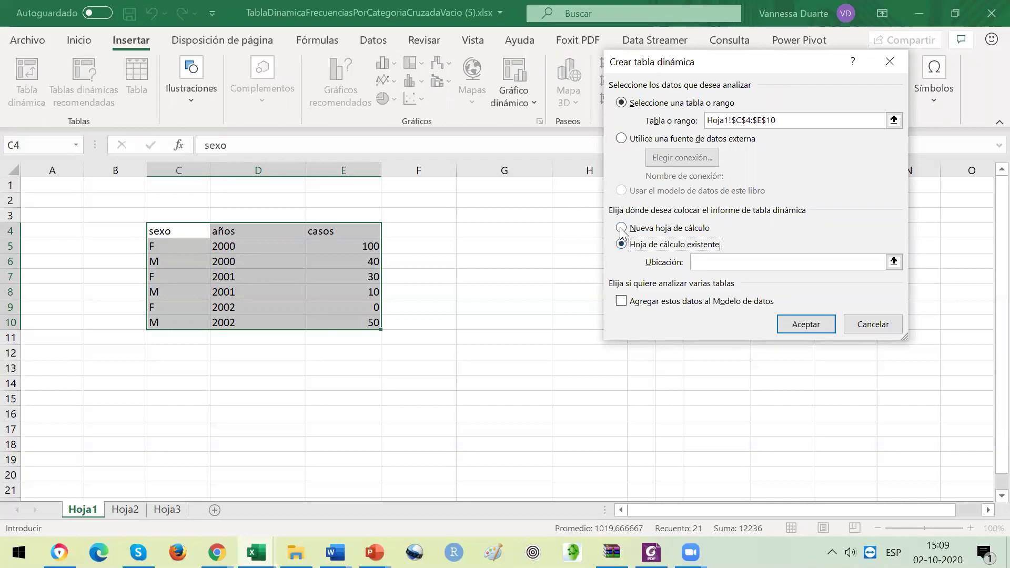
left_click(698, 261)
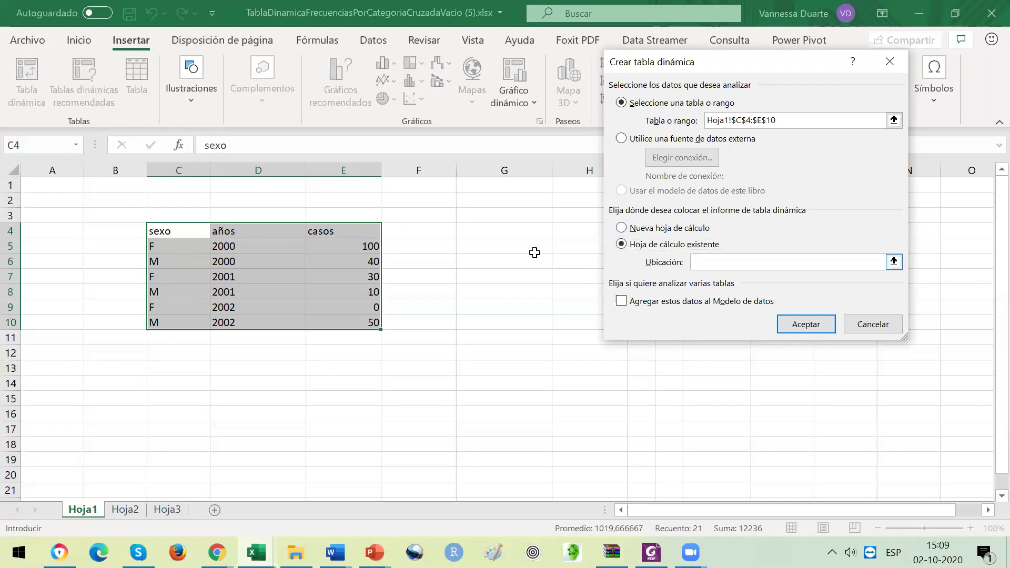
left_click(497, 233)
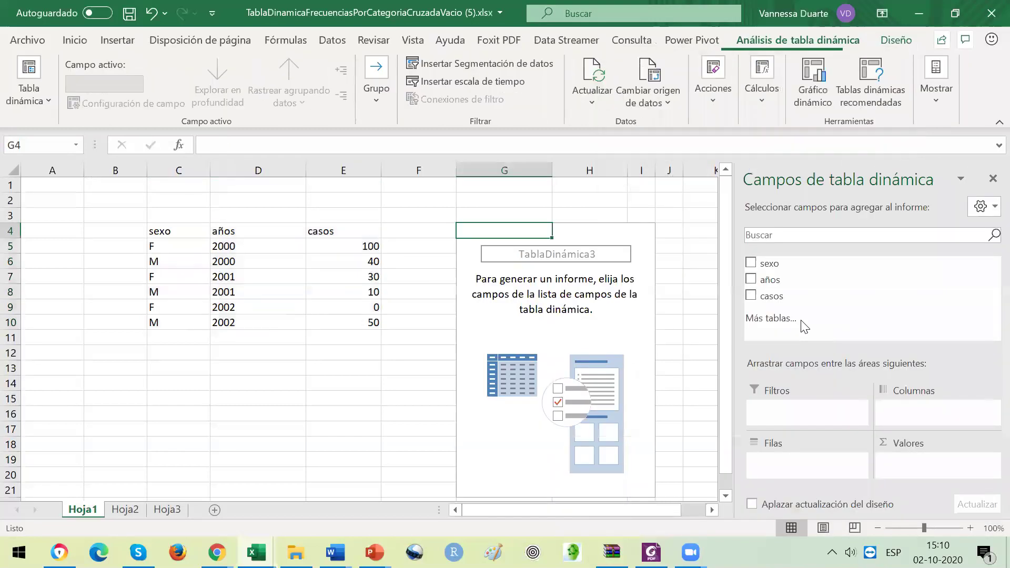
Step: Add the sexo, años and casos fields to the pivot table
left_click(750, 263)
left_click(750, 279)
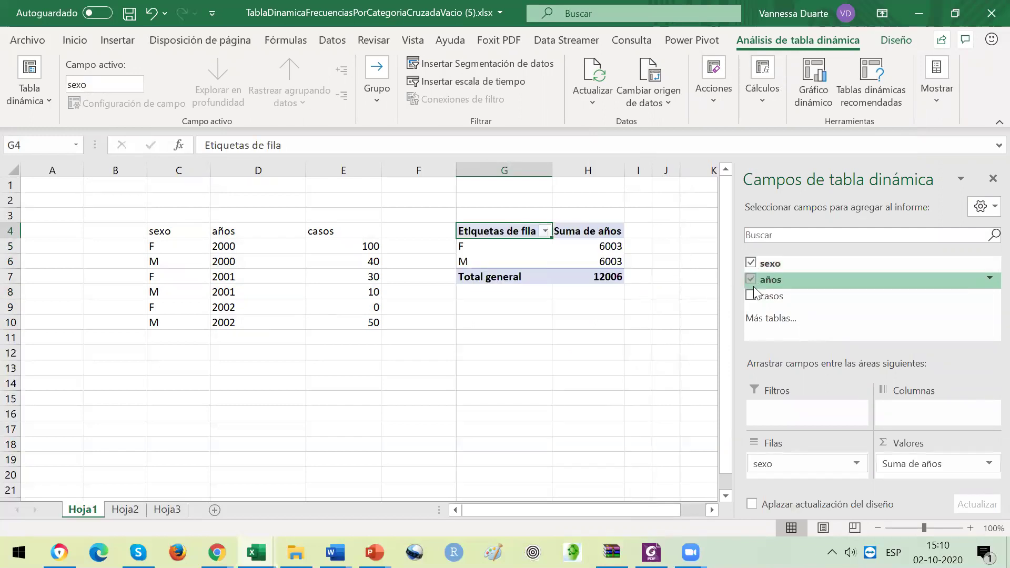
left_click(750, 295)
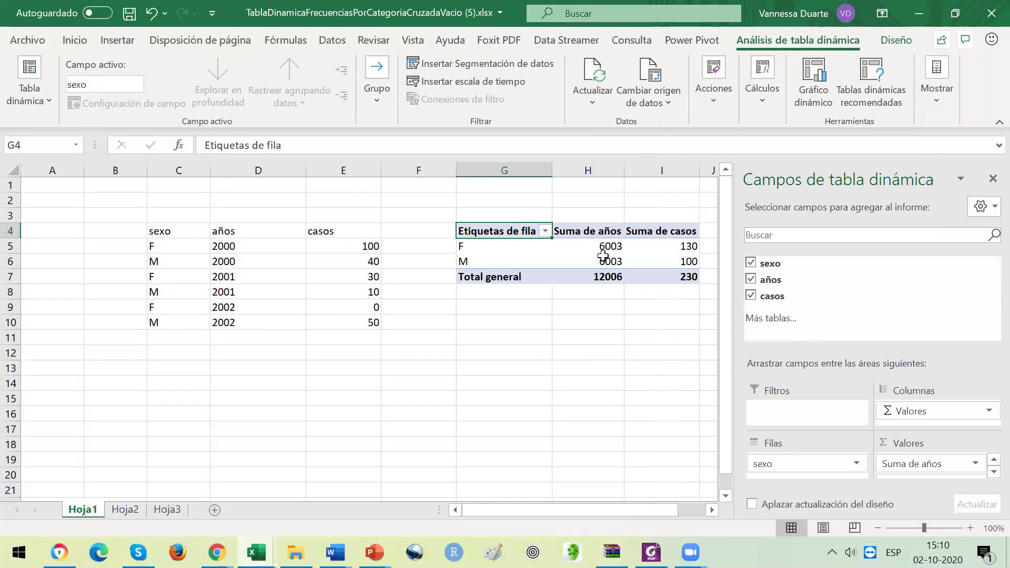
Step: Move Suma de años from the pivot table's values to its column labels and narrow the field list to reveal more of the table
mouse_move(603, 246)
scroll(986, 473, "down", 1)
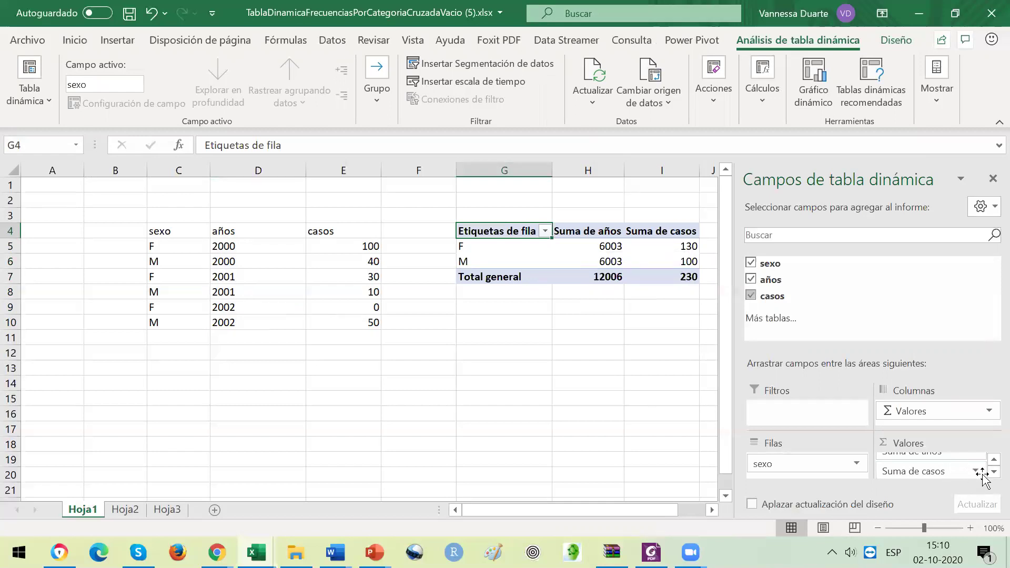
scroll(983, 471, "up", 1)
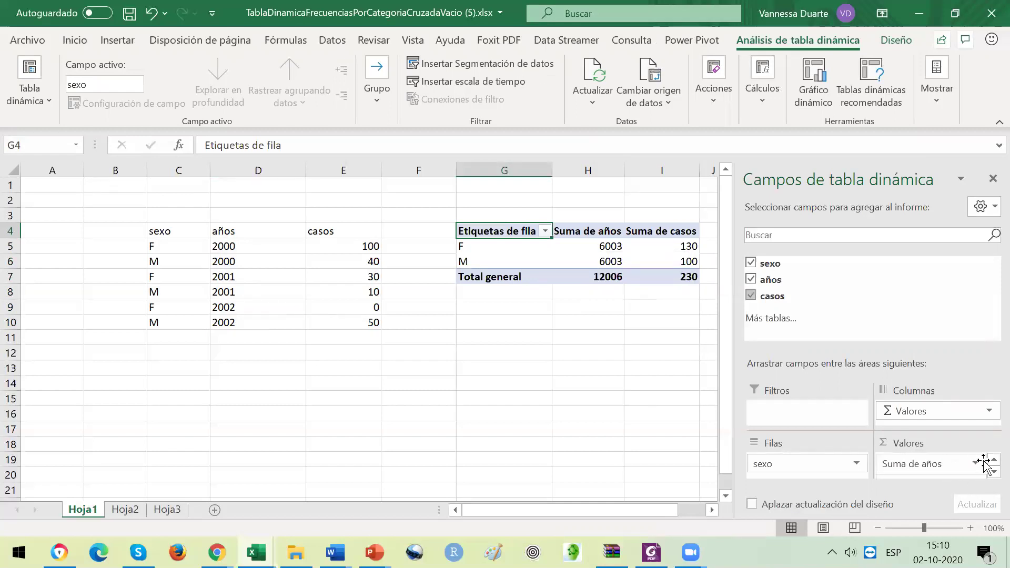
left_click(976, 464)
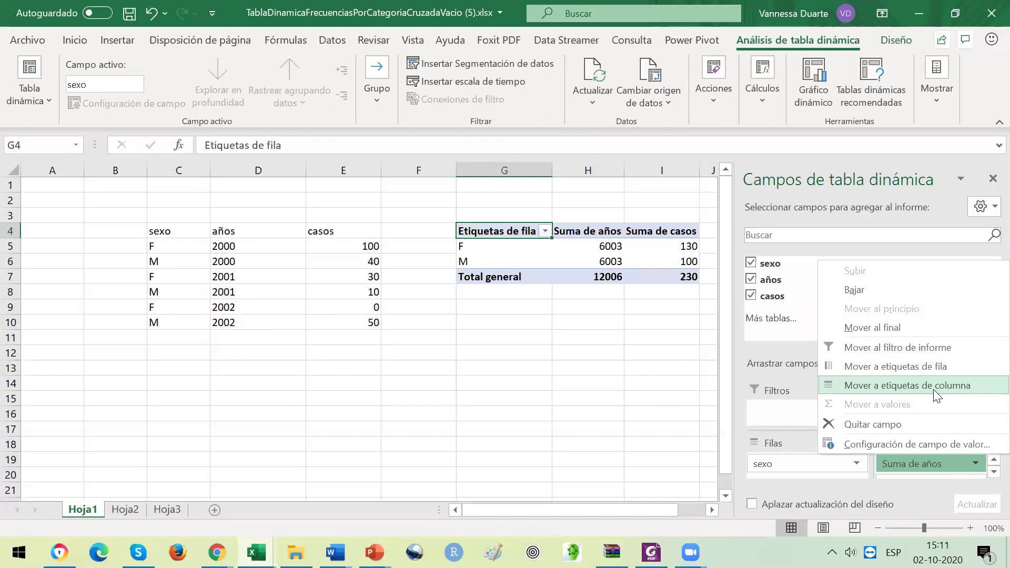
left_click(935, 396)
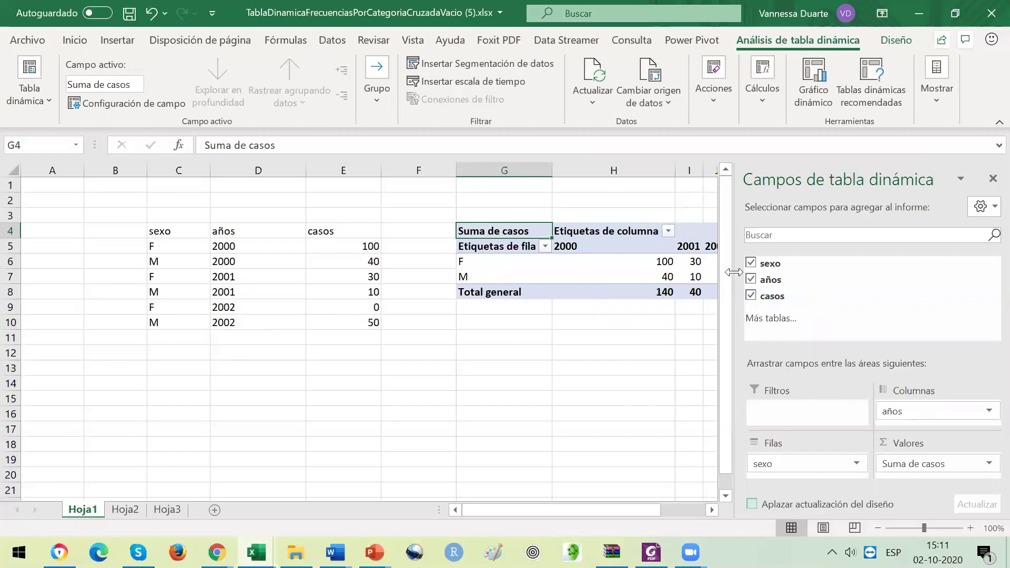
left_click_drag(734, 272, 792, 272)
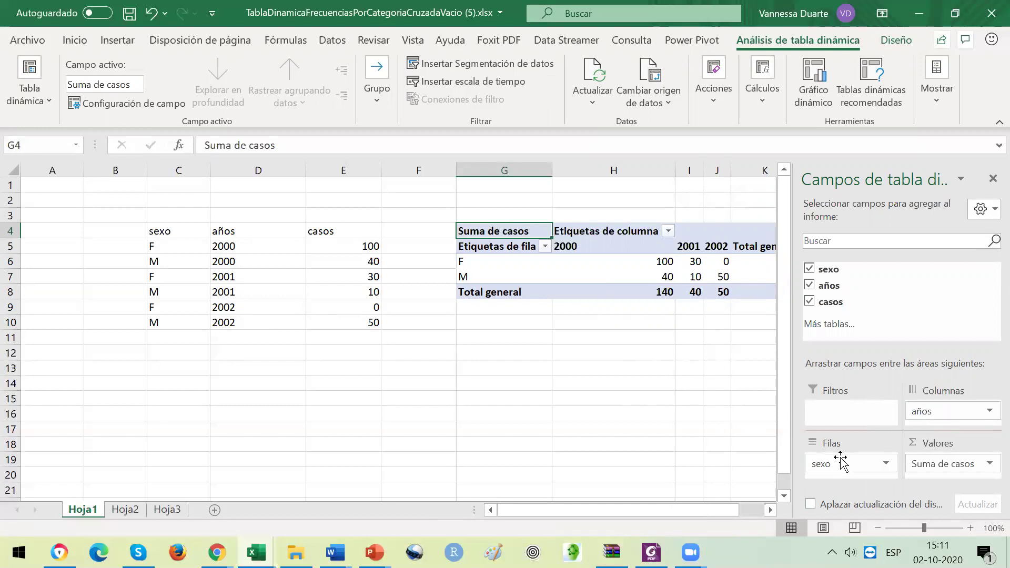
Step: Review the summary functions for the casos value field and summarize it by Promedio instead of Suma
left_click(988, 465)
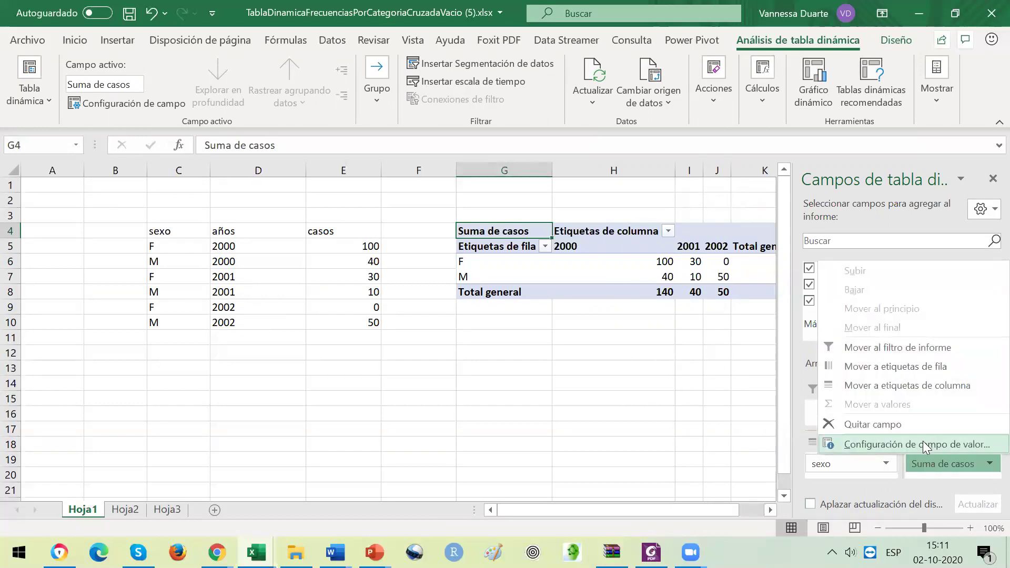
left_click(989, 464)
left_click(957, 445)
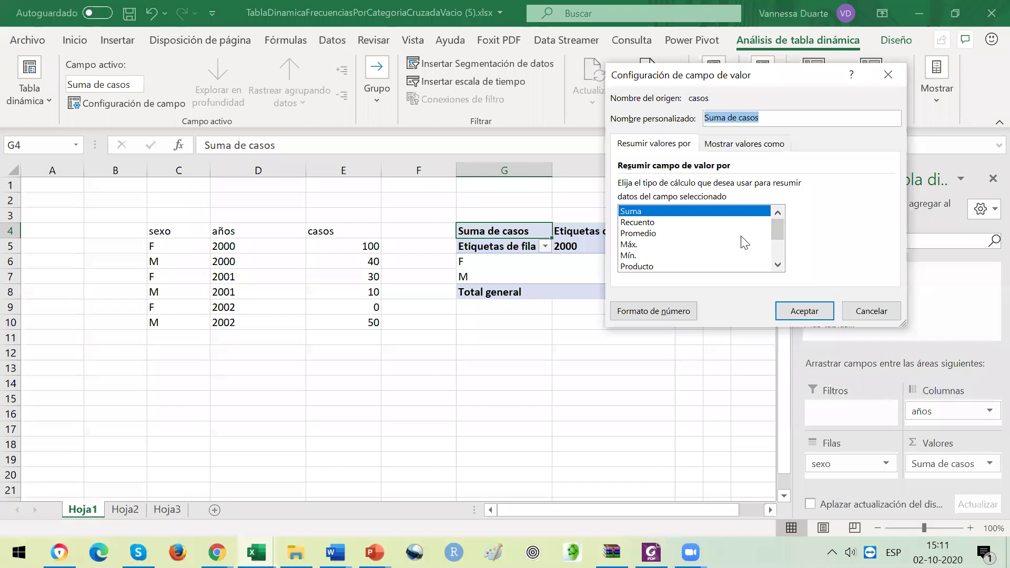
left_click(777, 265)
left_click(778, 265)
left_click(778, 265)
left_click(778, 265)
left_click(778, 265)
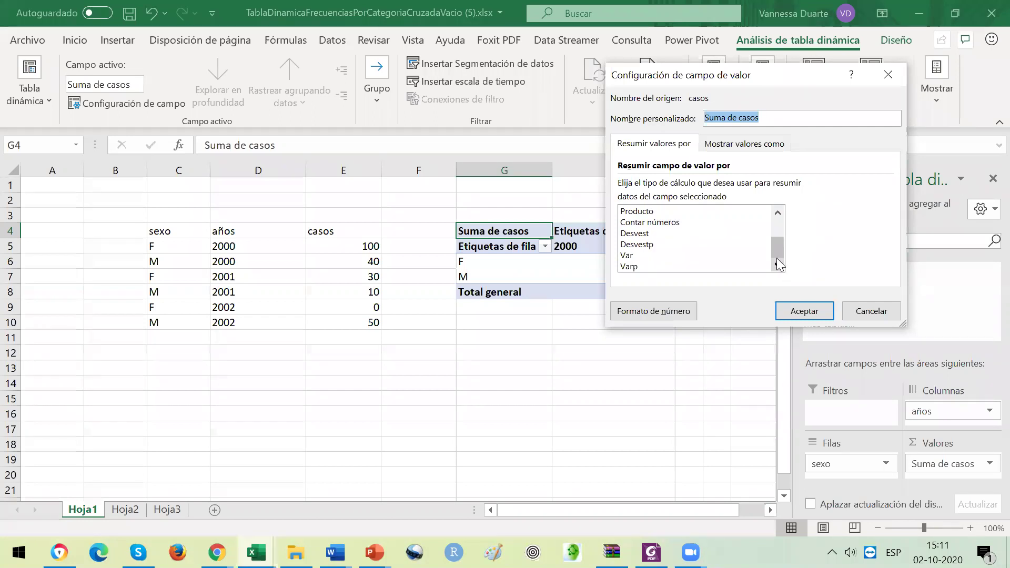
left_click(778, 220)
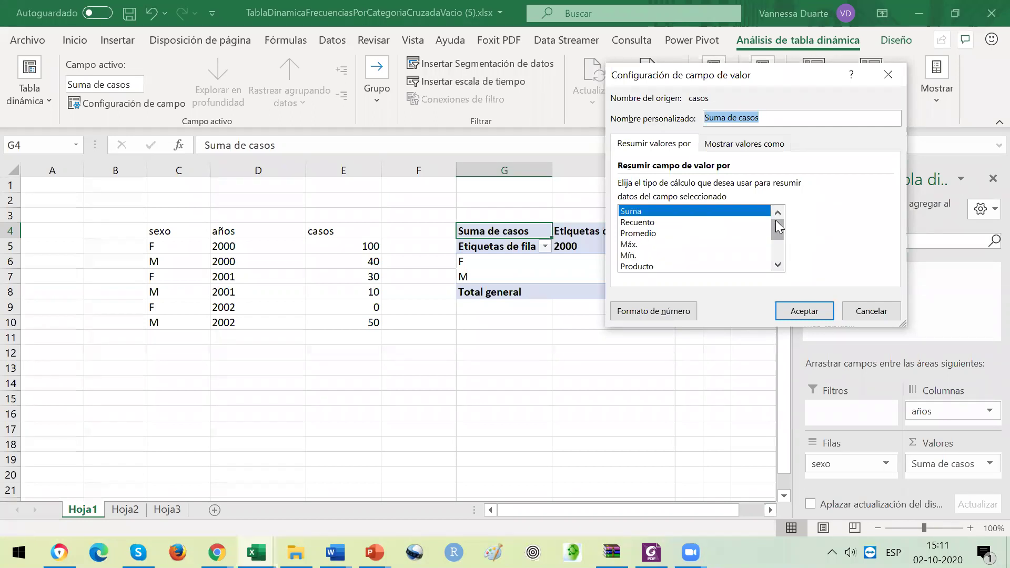
left_click(650, 234)
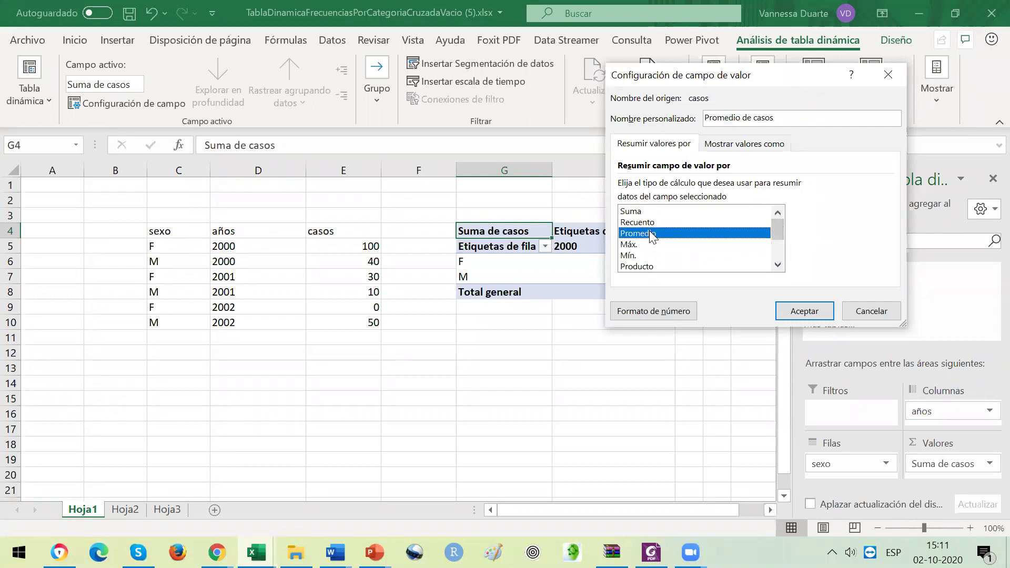
left_click(804, 310)
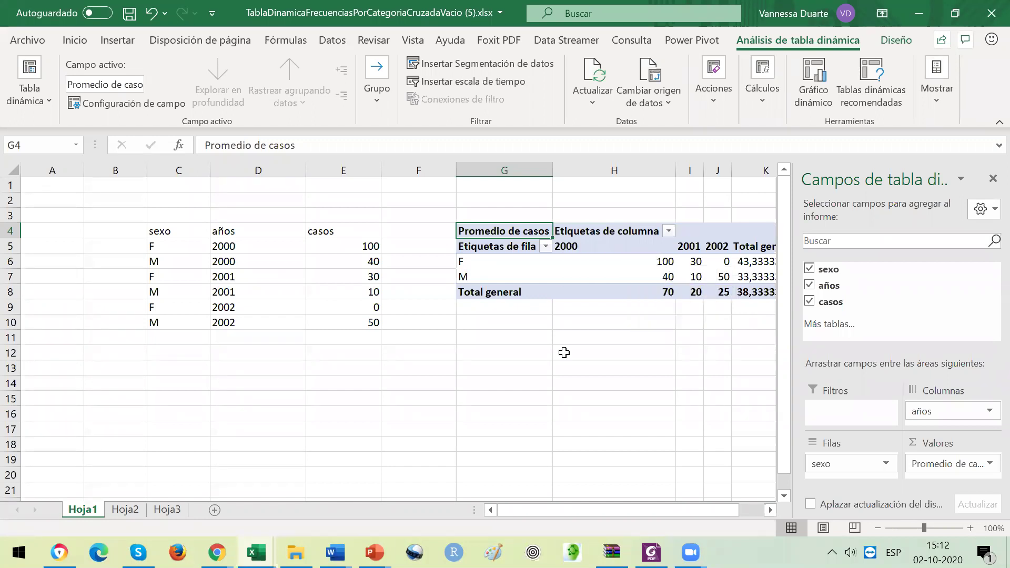
left_click(988, 414)
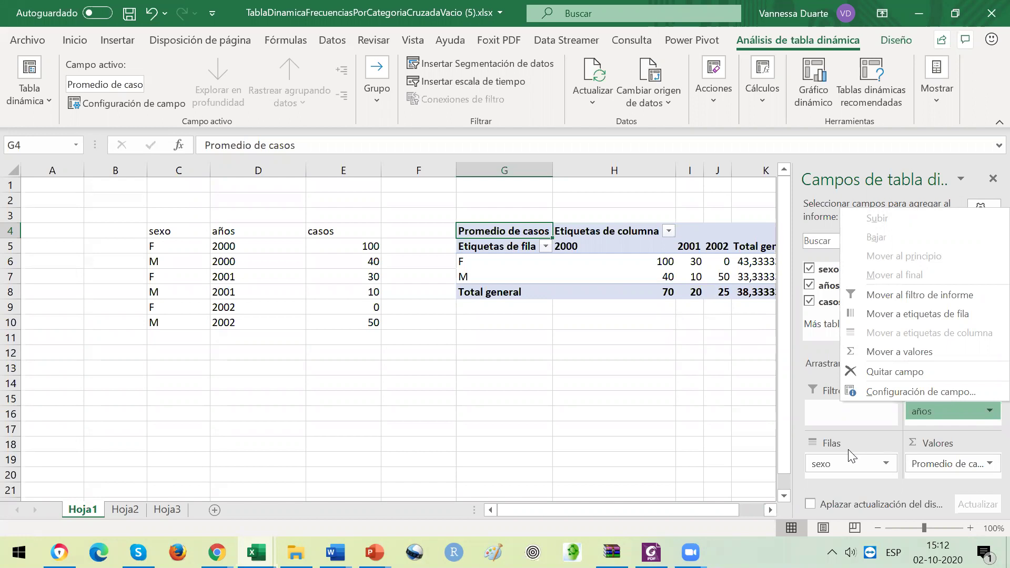
left_click(750, 445)
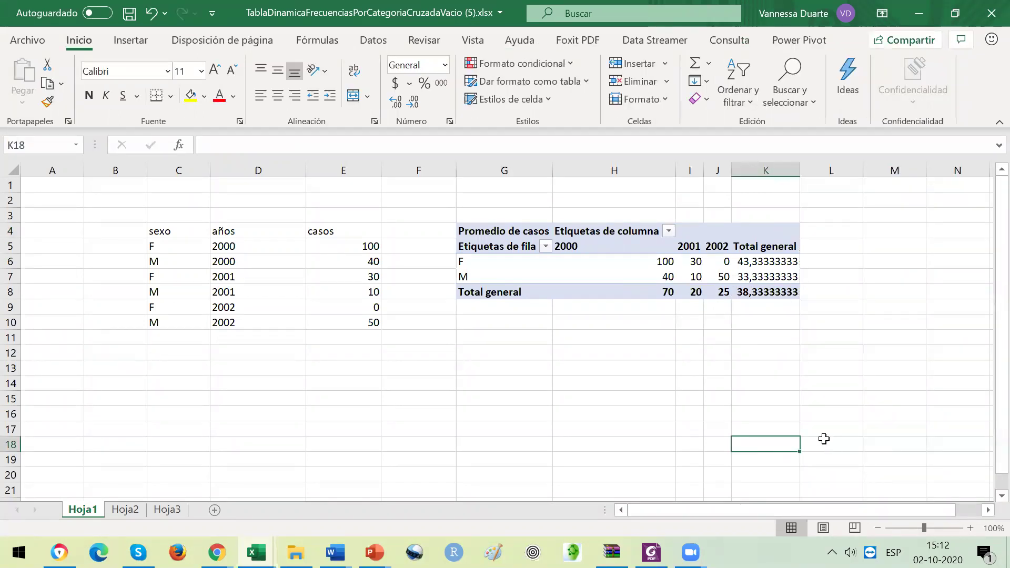
left_click(823, 442)
Step: Swap the pivot table's layout by moving sexo to the column labels and años to the row labels
left_click(641, 250)
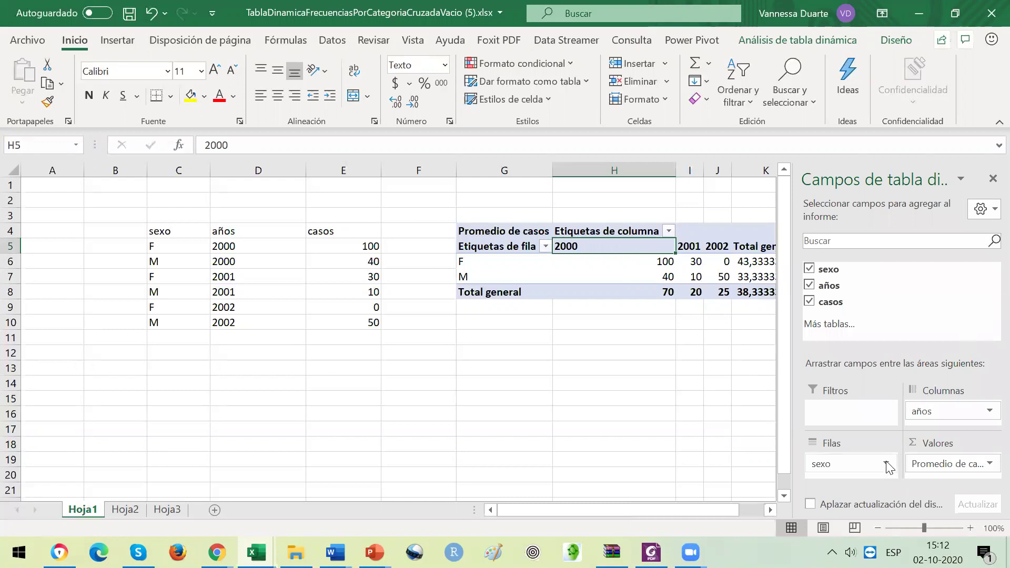
left_click(887, 464)
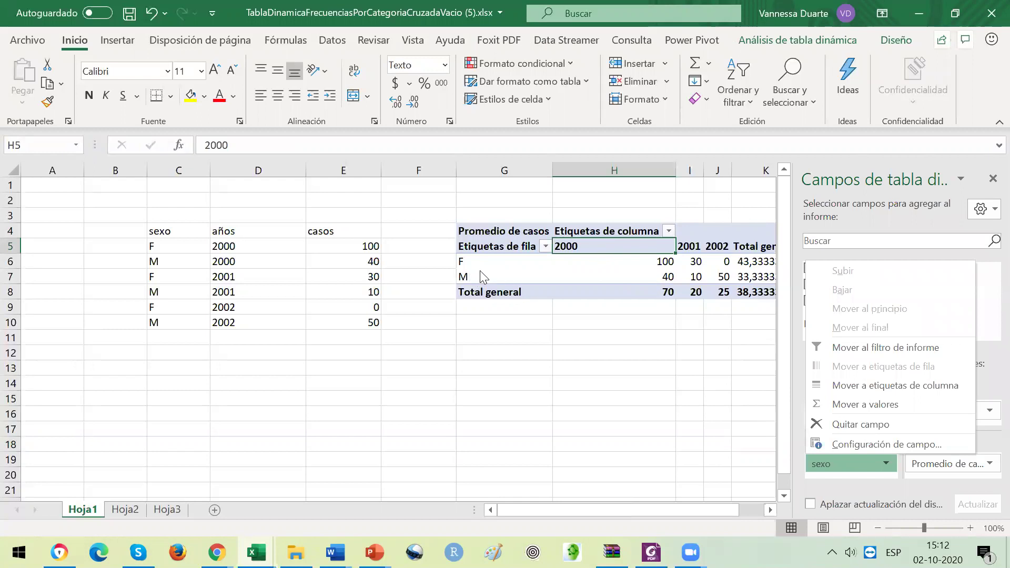
left_click(903, 387)
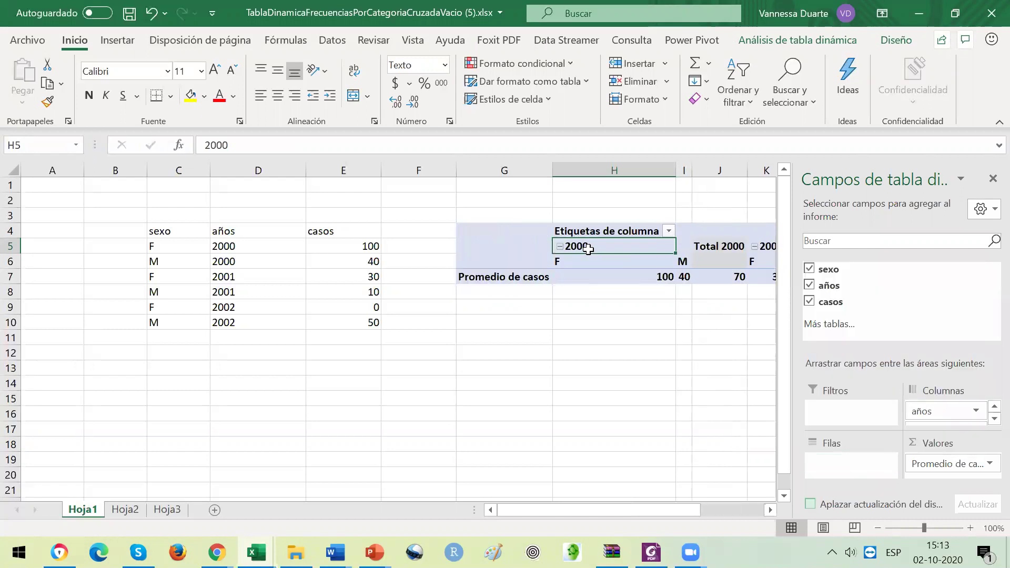
left_click(976, 411)
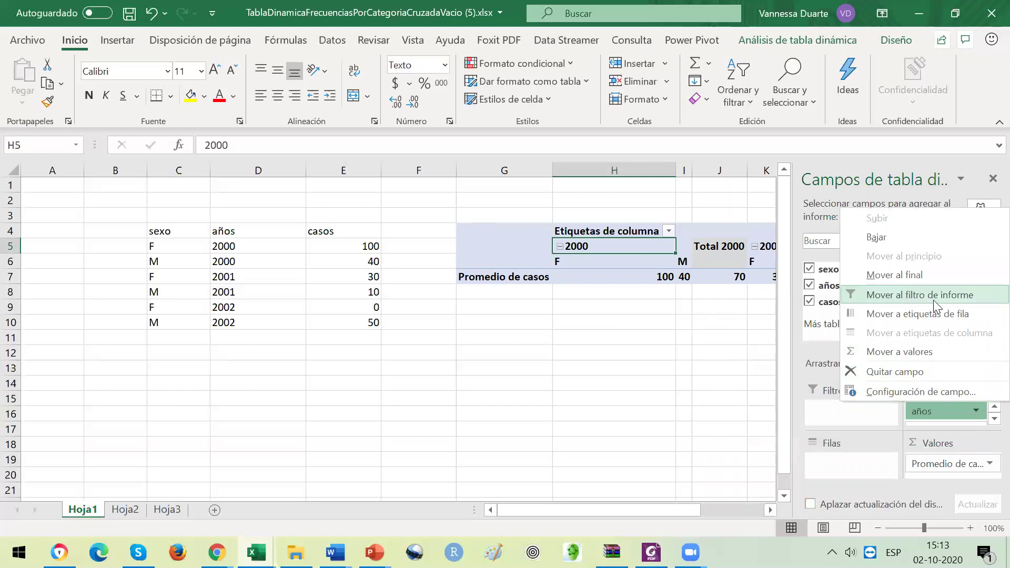
left_click(937, 319)
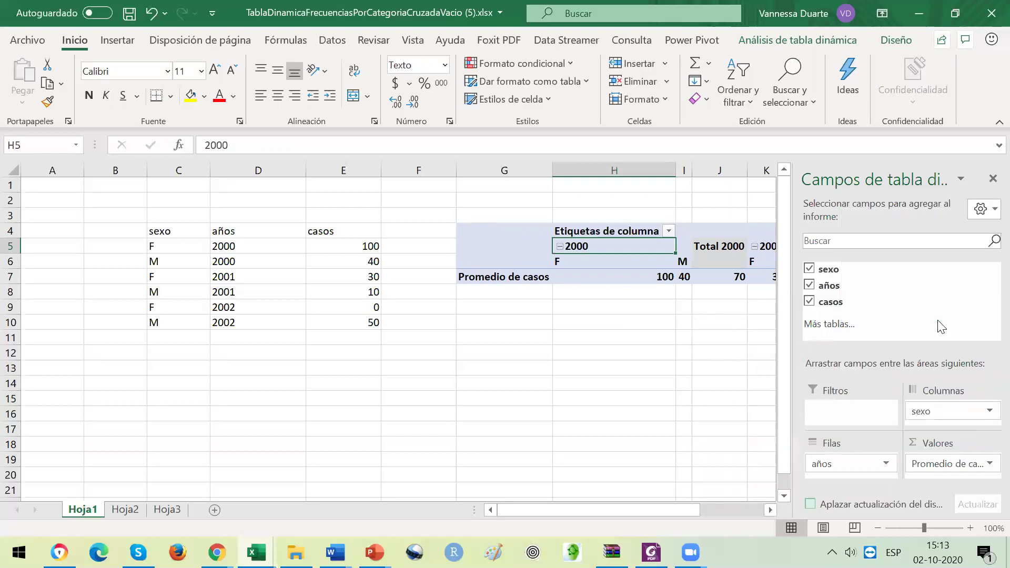
Step: Move the sexo field from the pivot table's column labels to its row labels, nested under años
left_click(988, 413)
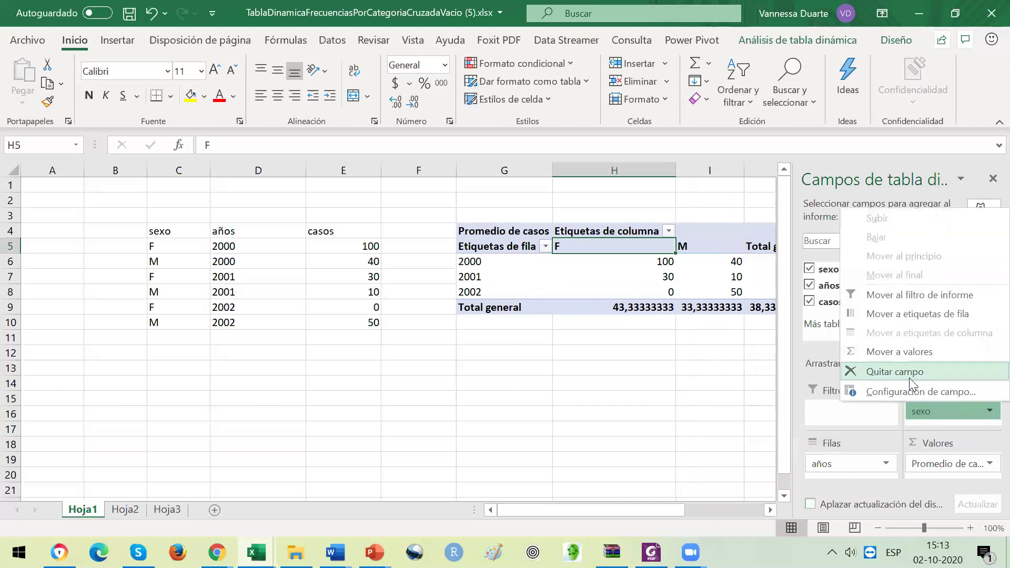
left_click(905, 314)
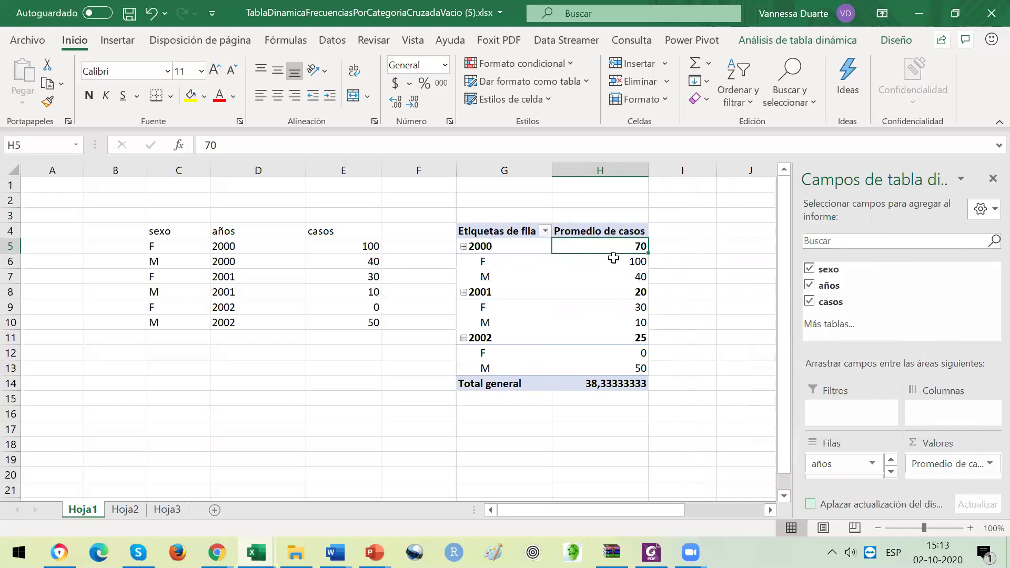
mouse_move(614, 258)
Step: Insert a pivot chart on Hoja2 from the range C7:E13, placing it in the existing sheet at cell G6
left_click(107, 47)
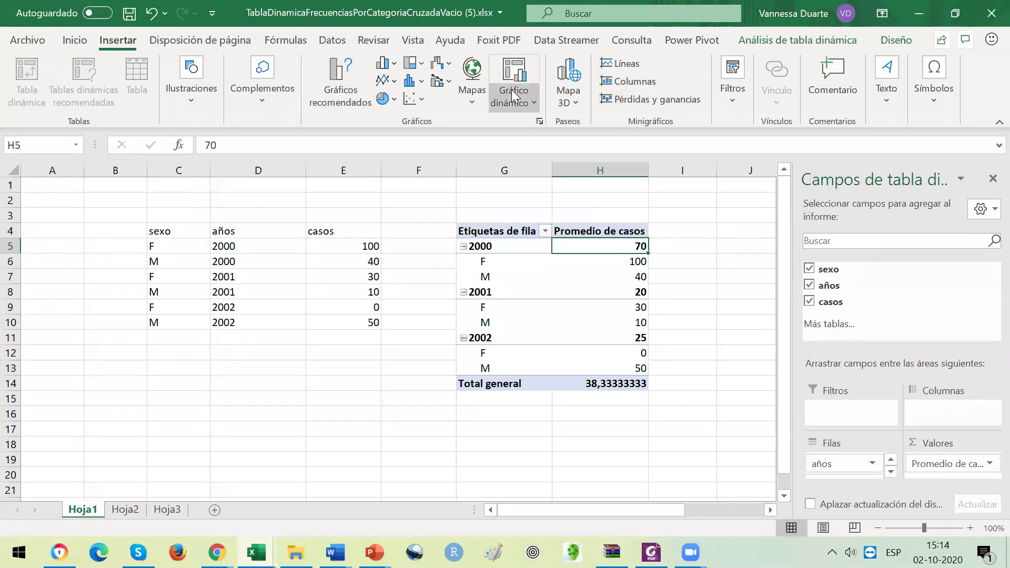
left_click(173, 383)
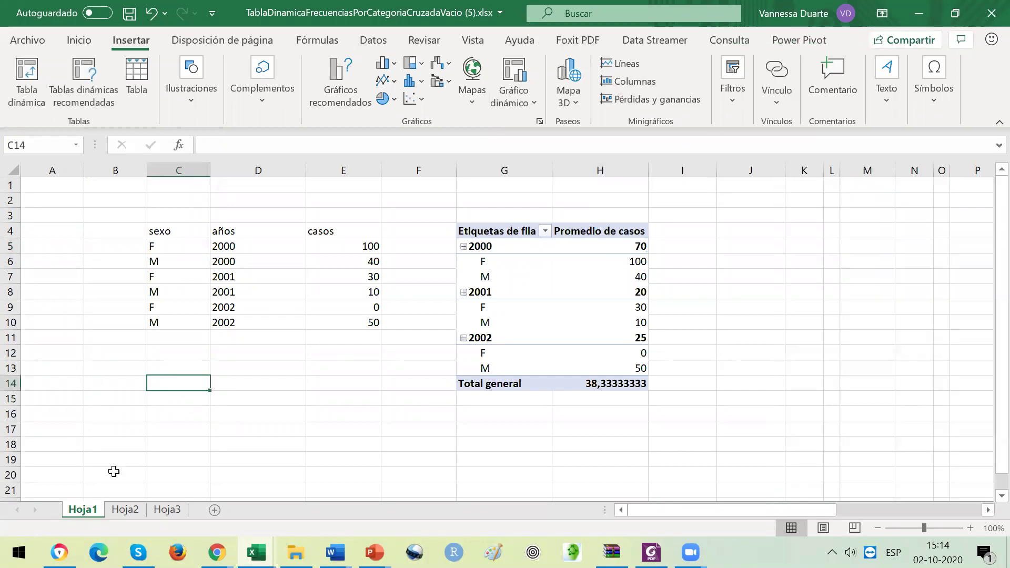
left_click(126, 510)
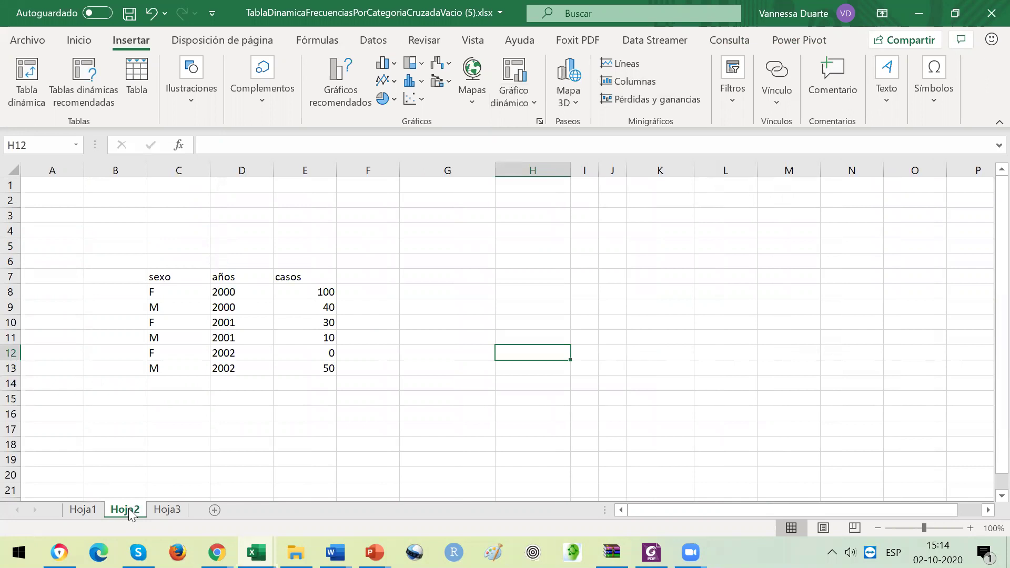
left_click(182, 275)
left_click_drag(182, 276, 299, 369)
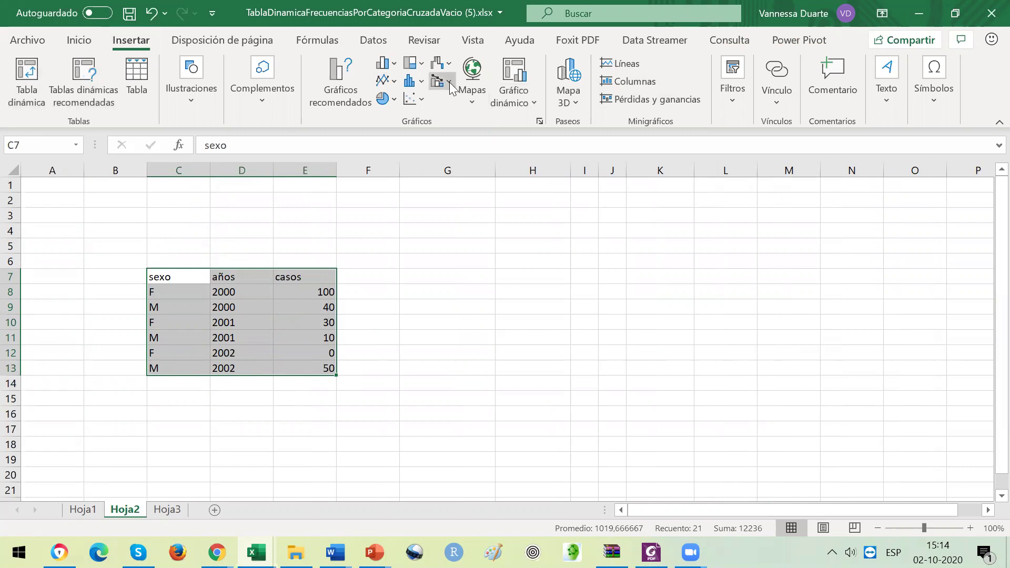
left_click(516, 75)
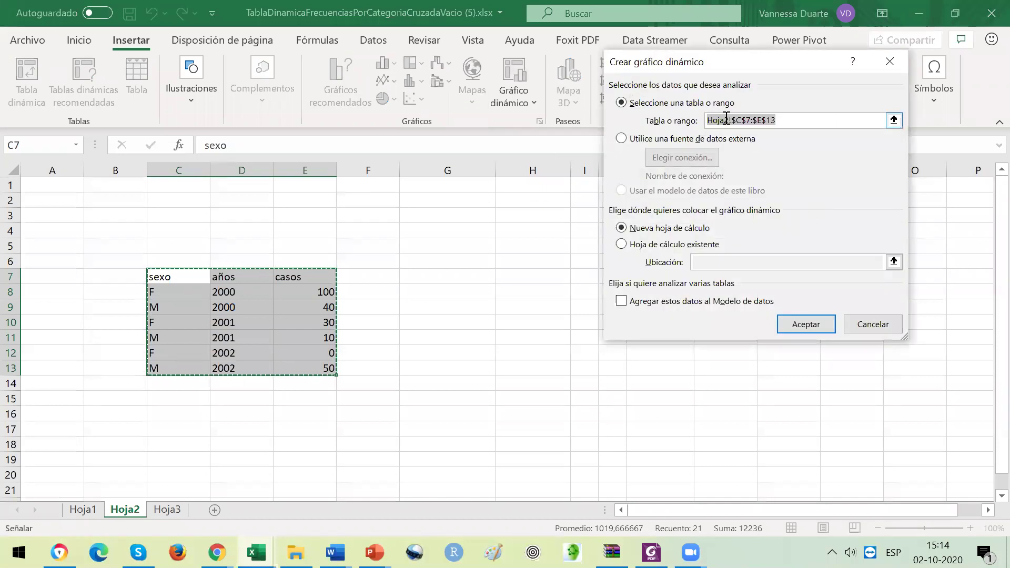
left_click(726, 120)
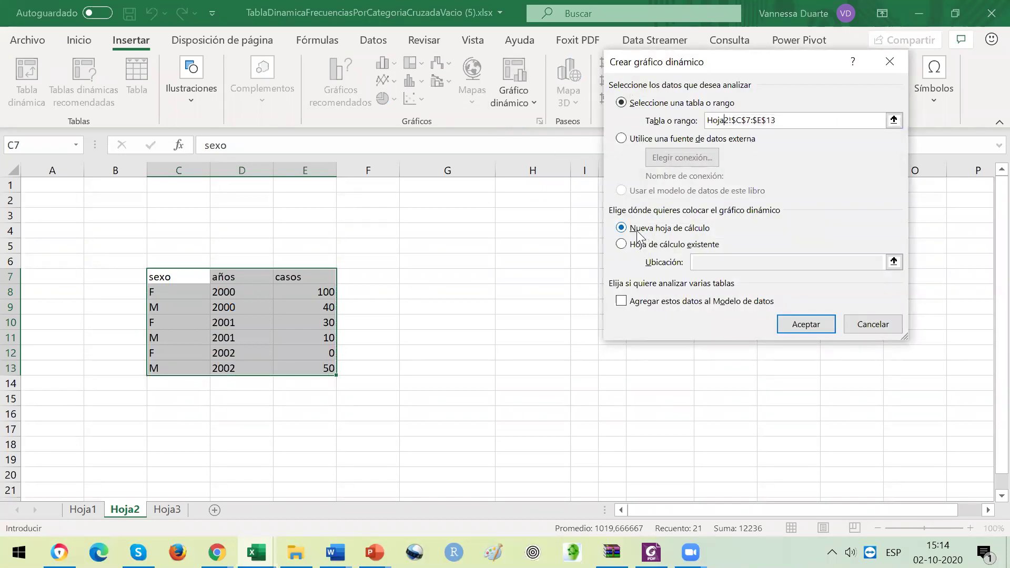
left_click(623, 246)
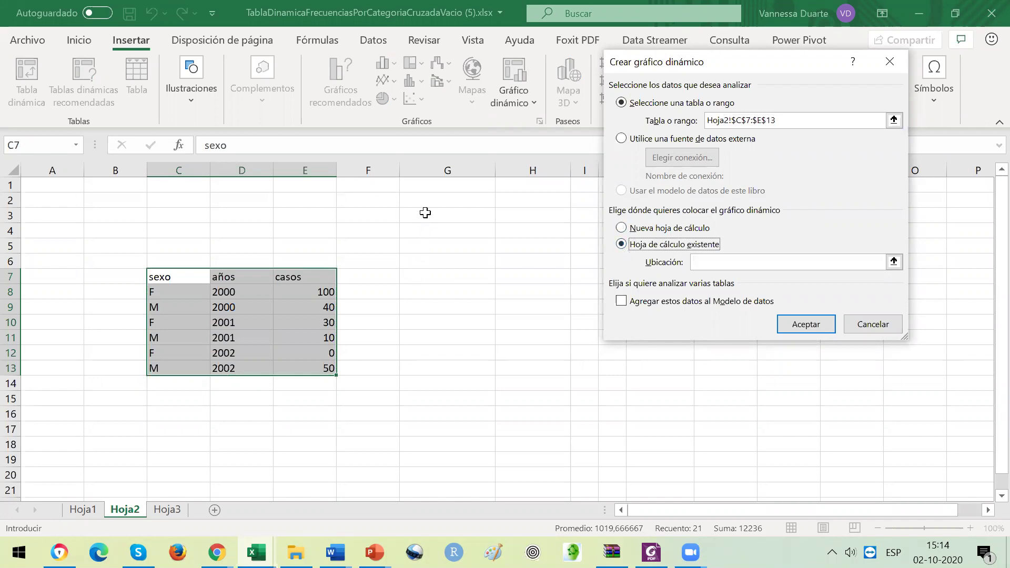
left_click(430, 231)
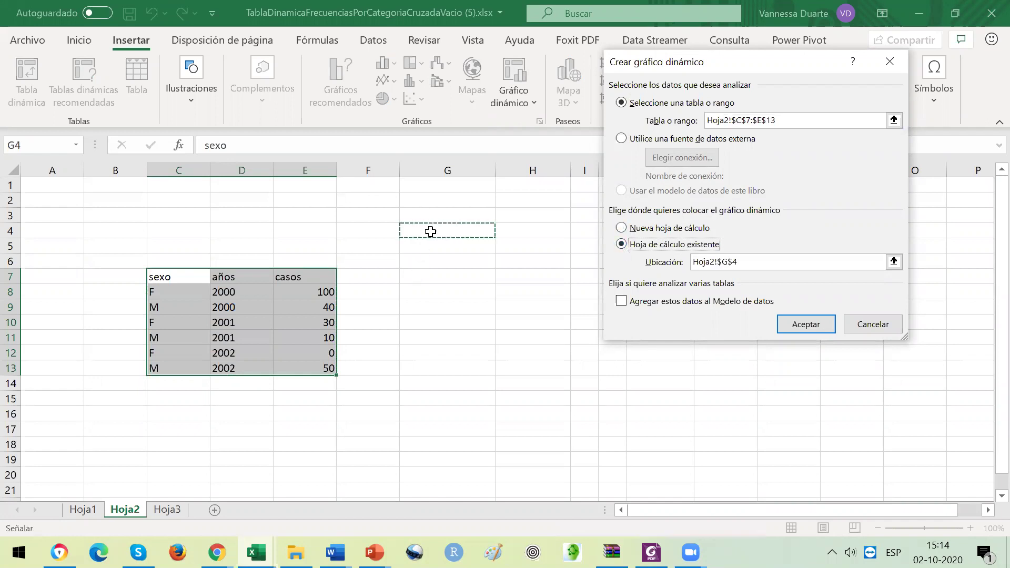
left_click(431, 263)
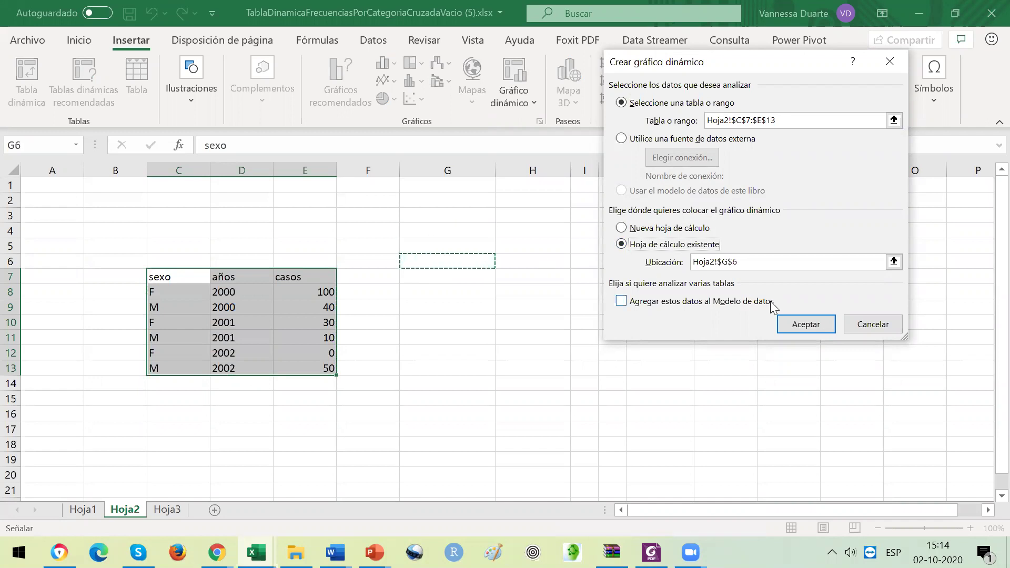
left_click(798, 331)
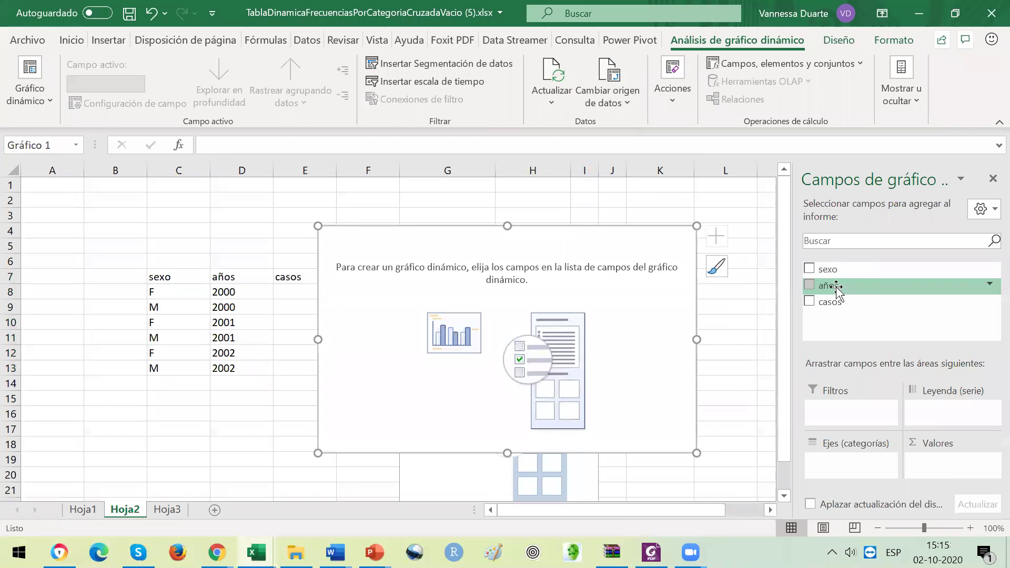
Step: Add the sexo, años and casos fields to the pivot chart
left_click(809, 268)
left_click(810, 285)
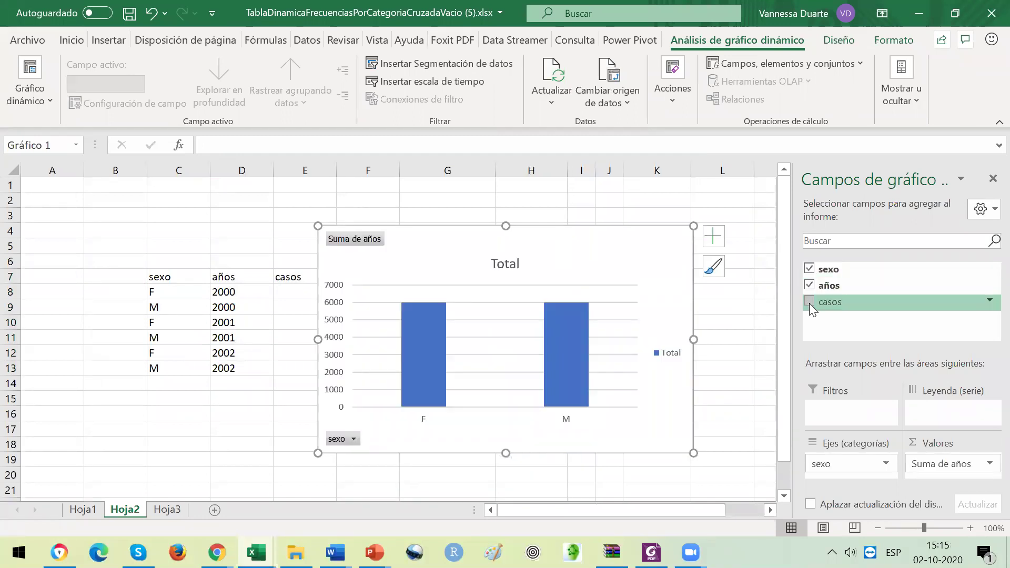
left_click(810, 302)
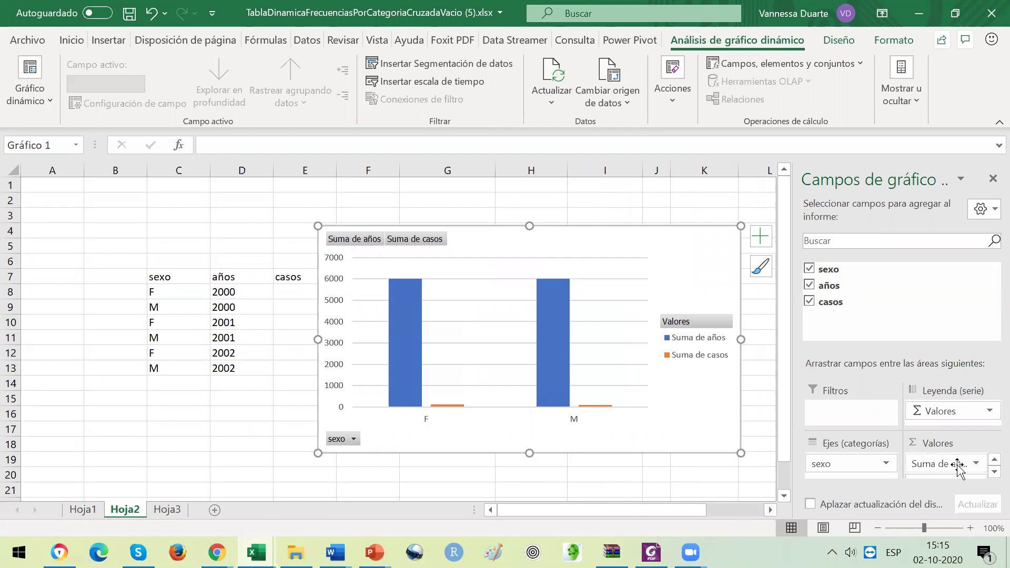
left_click(989, 413)
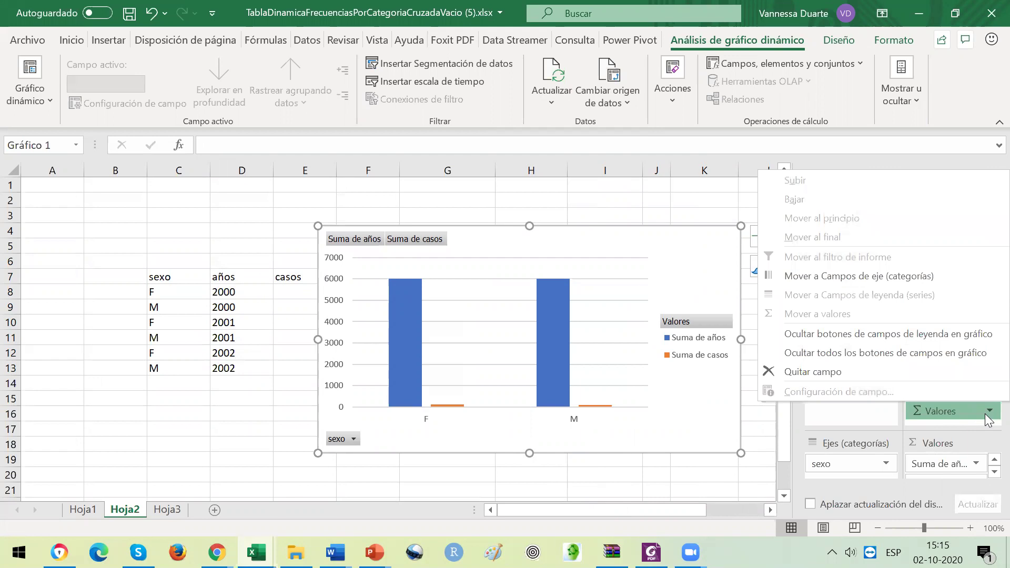
left_click(948, 468)
left_click(729, 486)
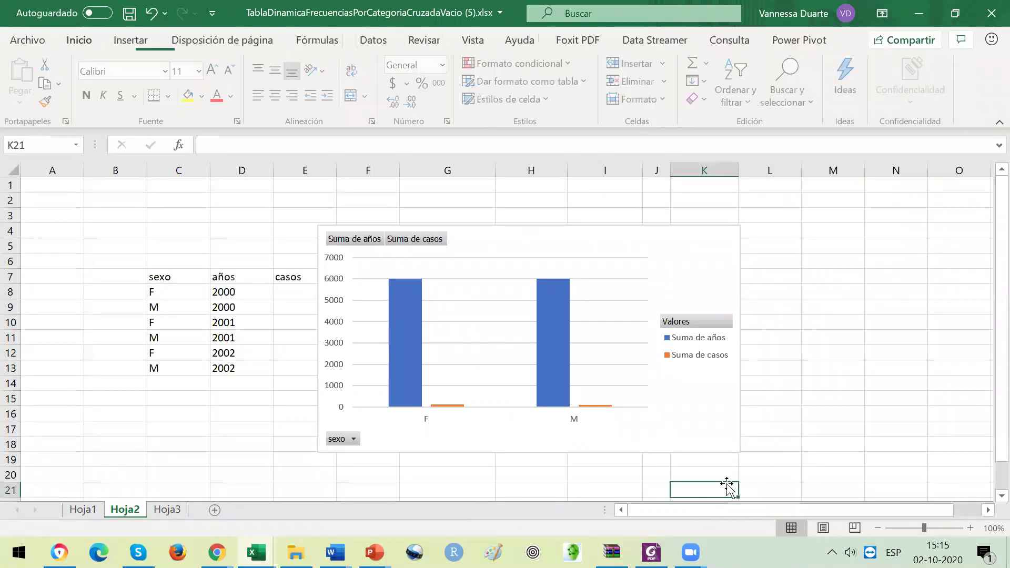
Step: Move Suma de años from the pivot chart's values to its axis categories and reposition the chart beside the pivot table
left_click(504, 324)
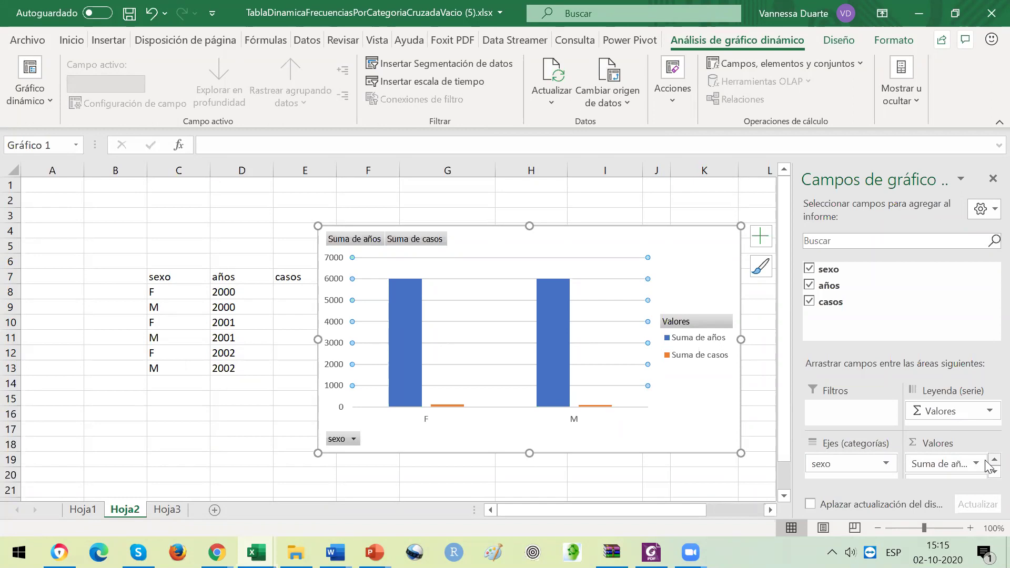
scroll(987, 473, "down", 1)
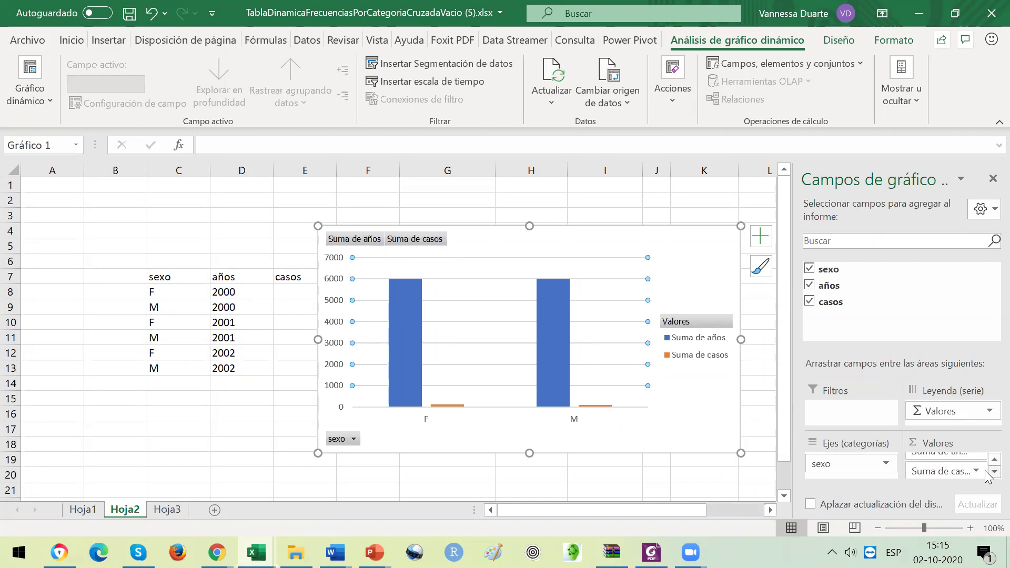
scroll(987, 468, "up", 1)
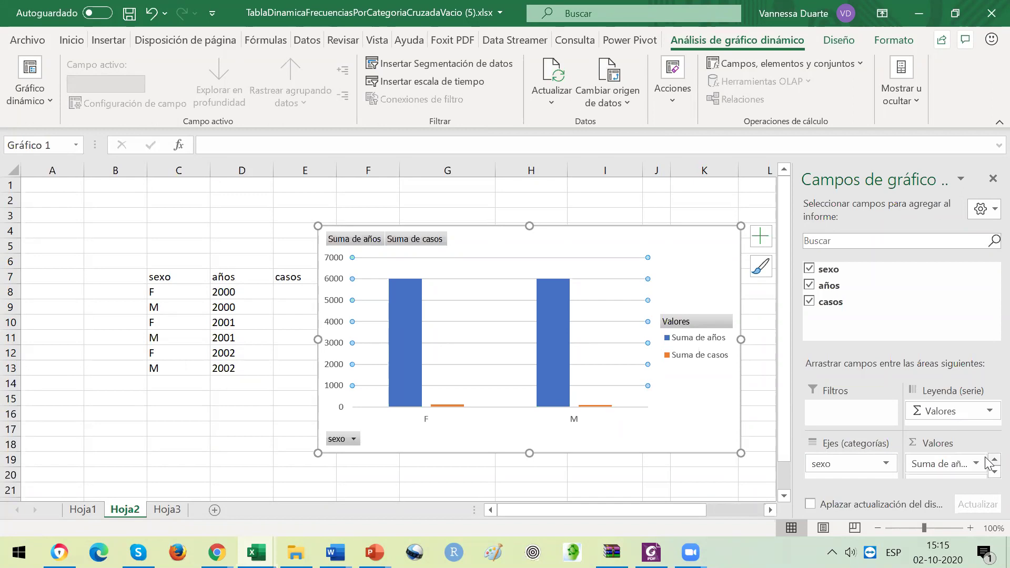
left_click(977, 464)
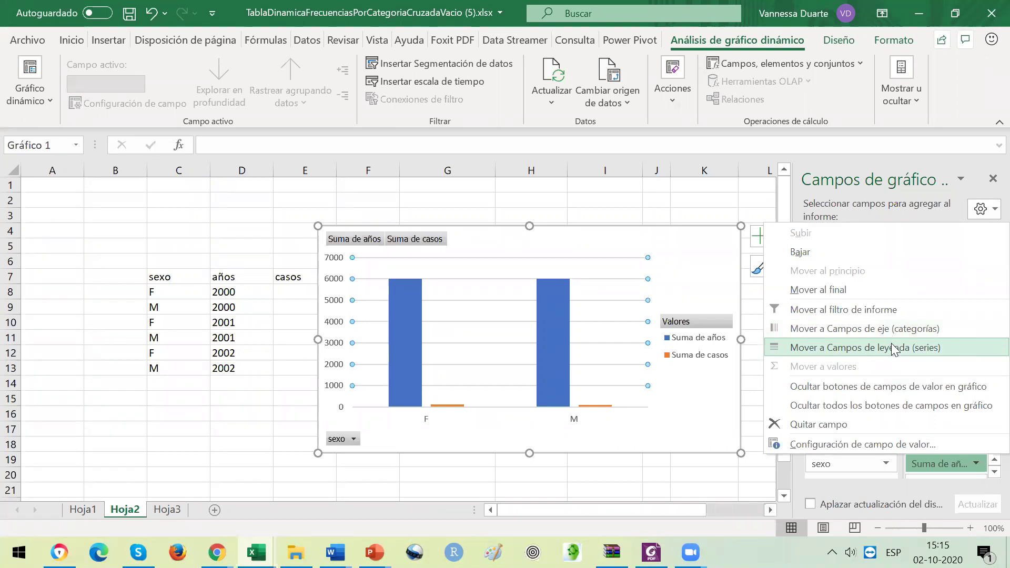
left_click(892, 332)
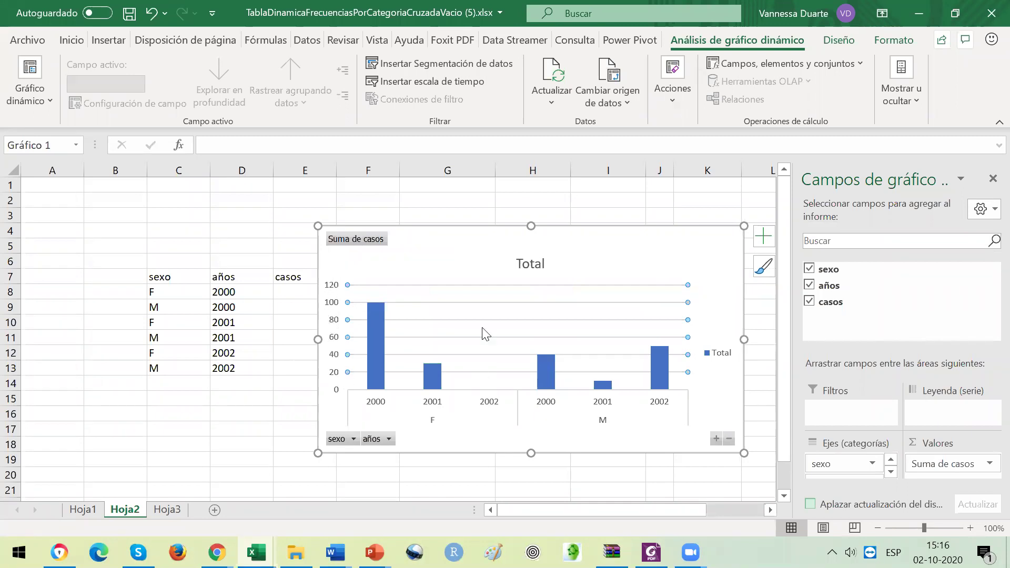
left_click_drag(413, 228, 495, 269)
left_click_drag(493, 334, 684, 248)
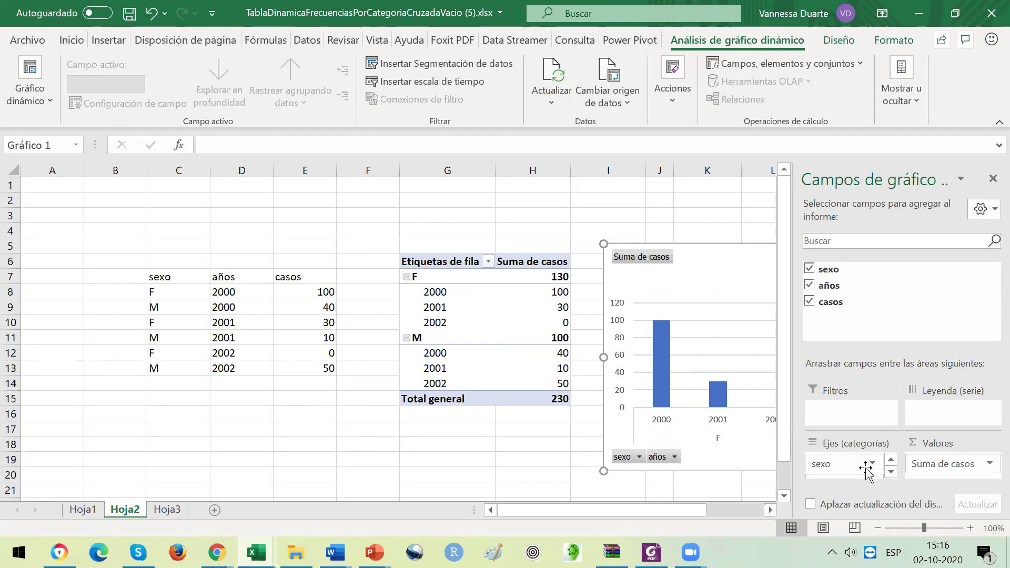
Step: Review the summary functions for the pivot chart's casos value field and summarize it by Var
left_click(990, 464)
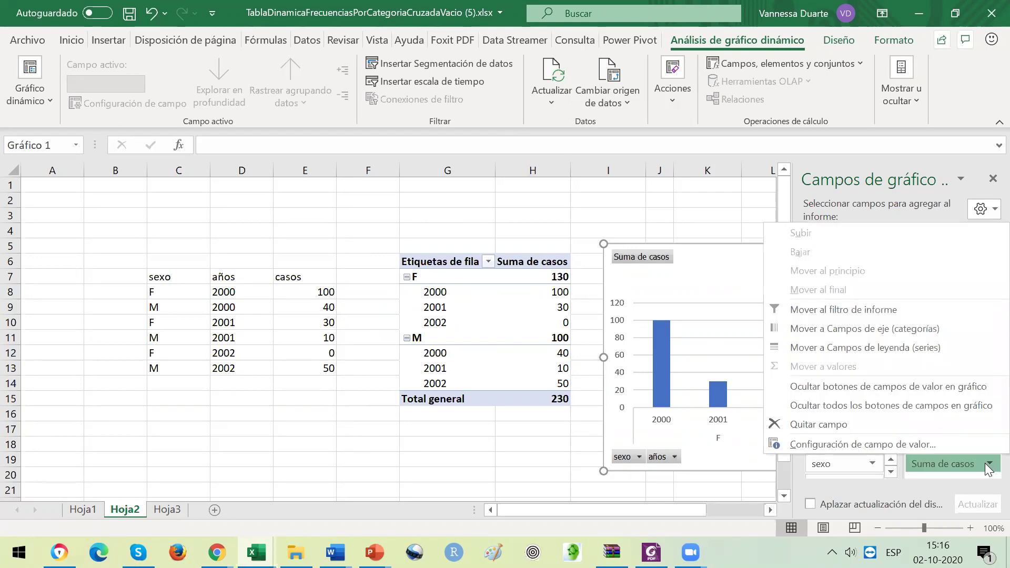
left_click(865, 445)
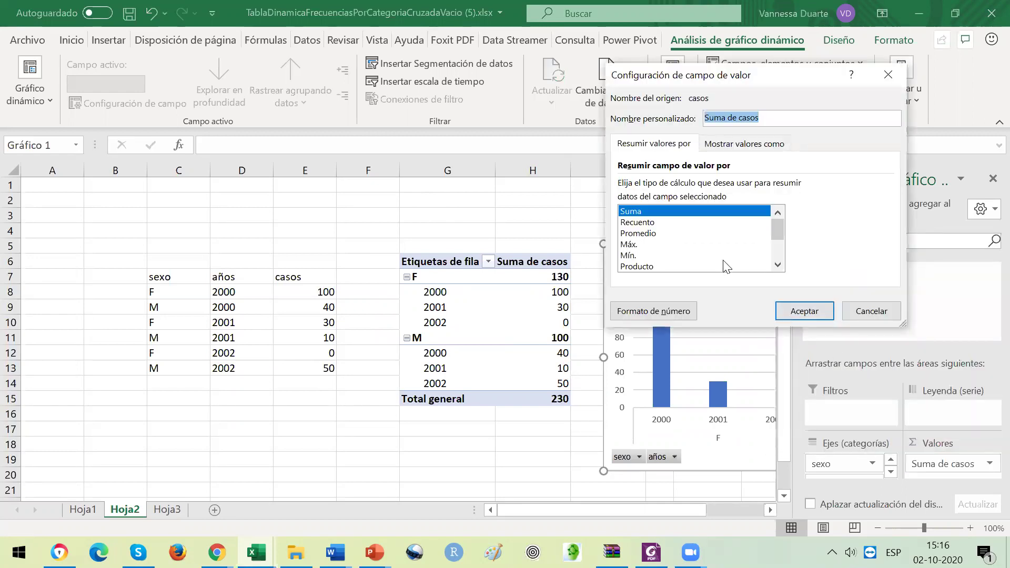
left_click(778, 265)
left_click(777, 266)
left_click(777, 265)
left_click(778, 265)
left_click(777, 265)
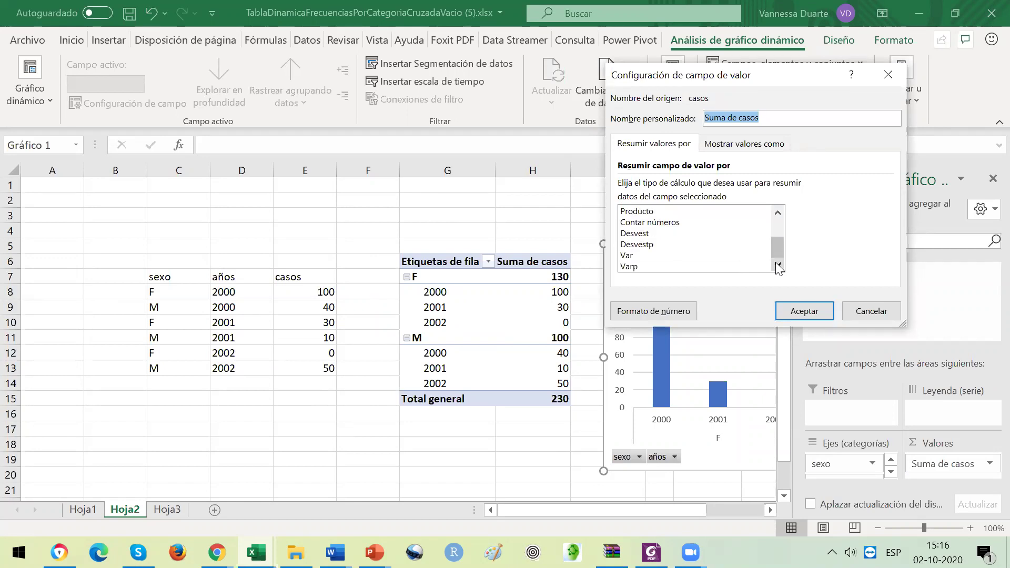
left_click(630, 266)
left_click(628, 256)
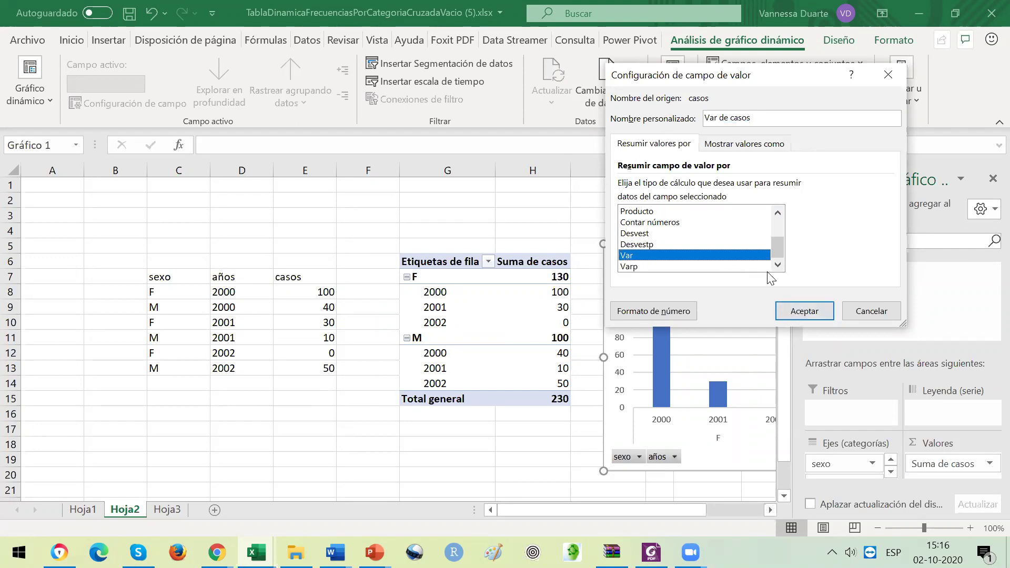
left_click(798, 313)
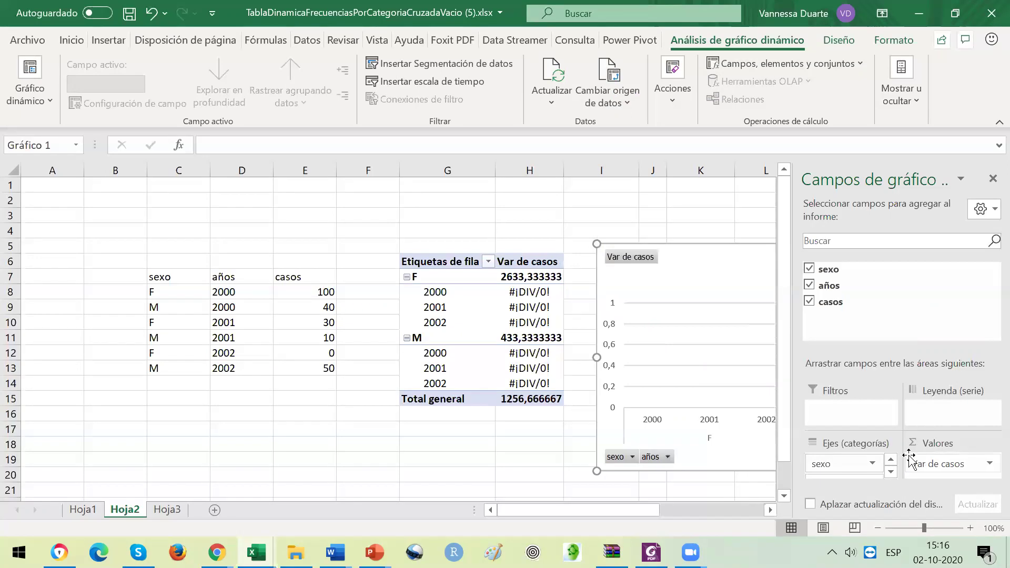
Step: Summarize the pivot chart's casos value field by Promedio
left_click(989, 464)
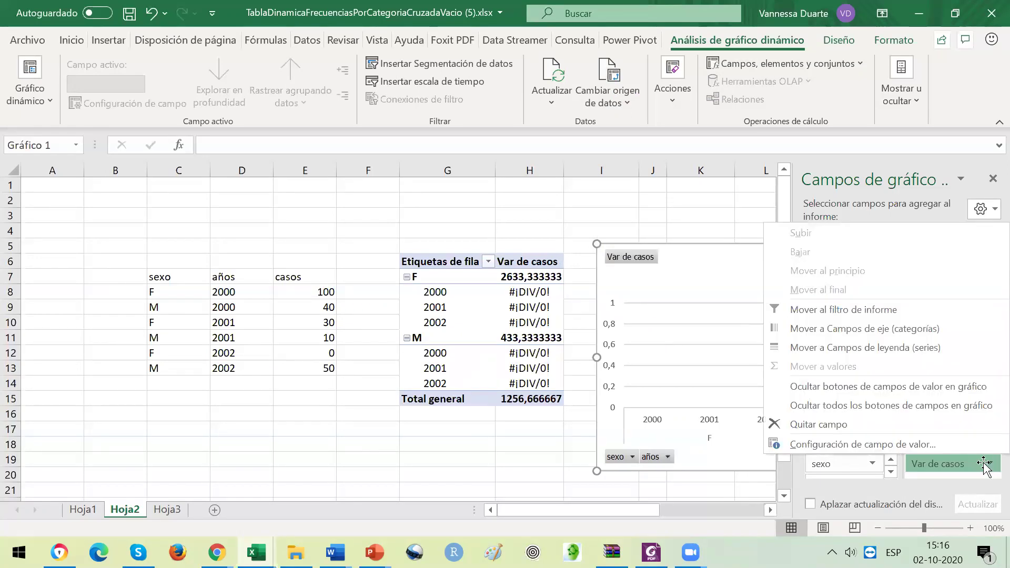
left_click(832, 440)
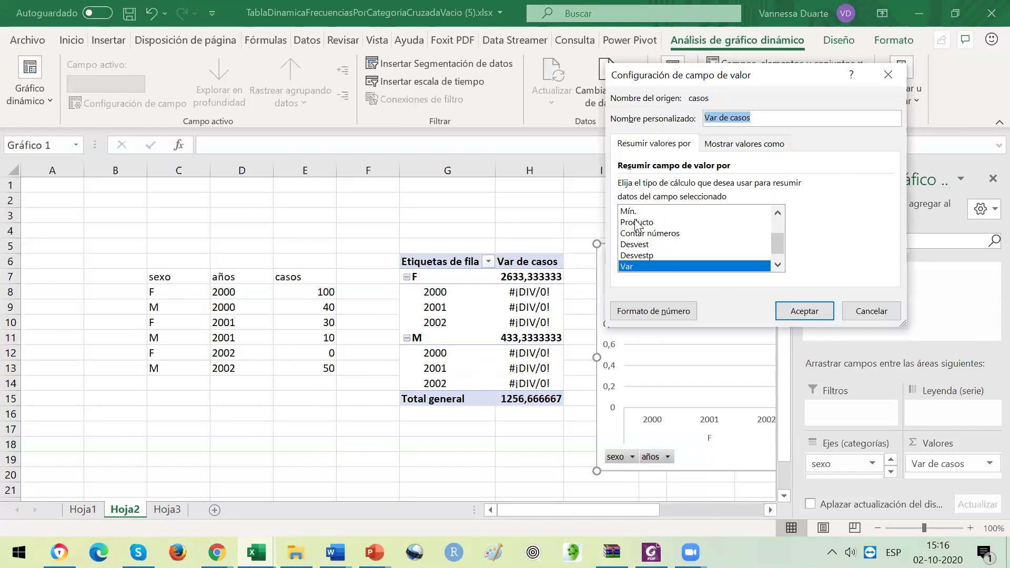
left_click(778, 213)
left_click(778, 213)
left_click(684, 211)
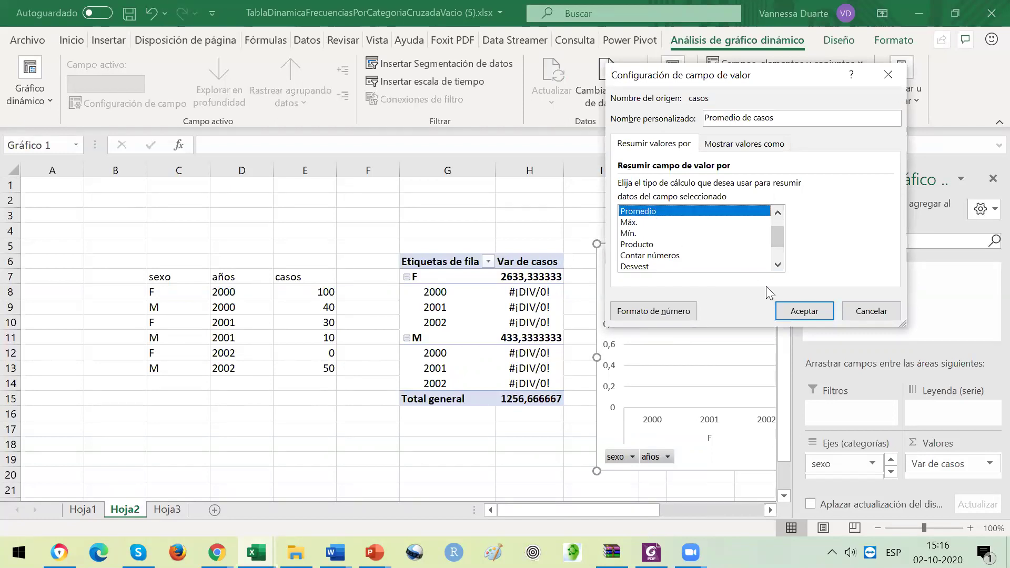
left_click(798, 311)
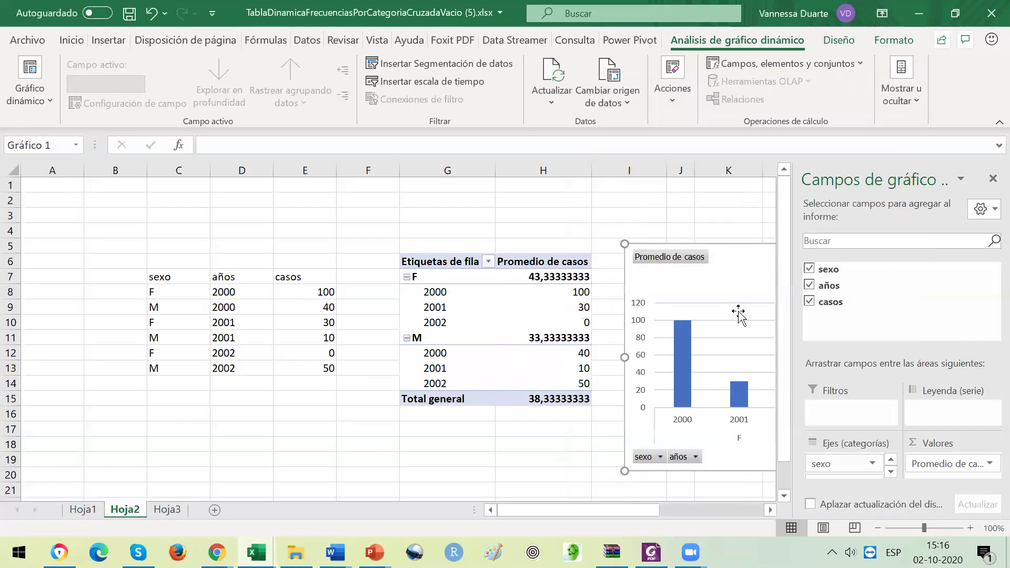